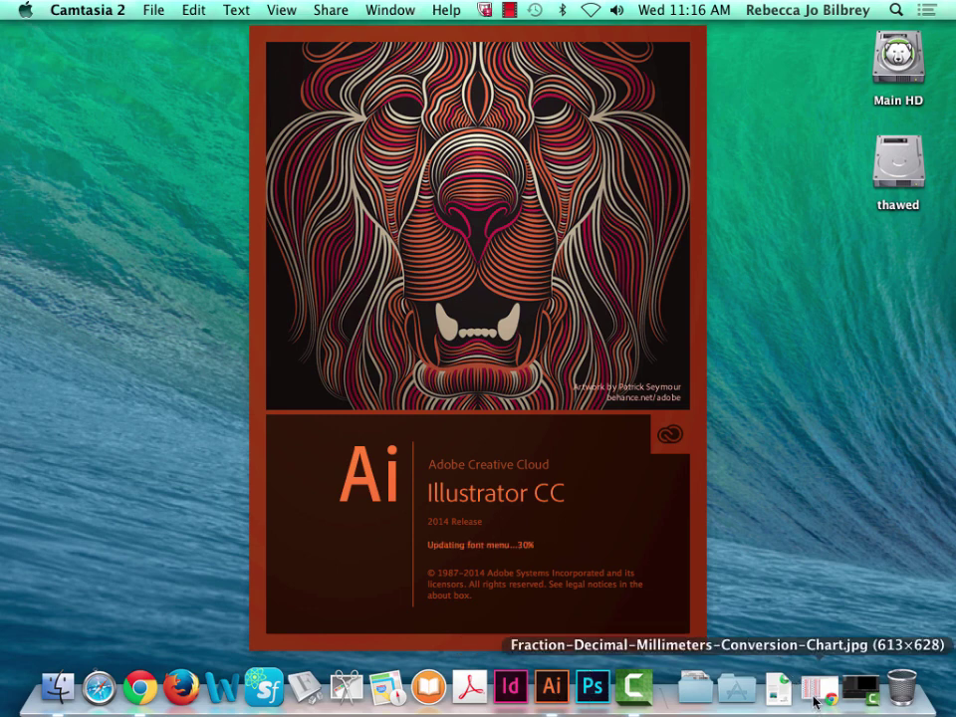
- Bring up the Fraction-Decimal-Millimeters conversion chart image and dismiss the What's New window
left_click(814, 702)
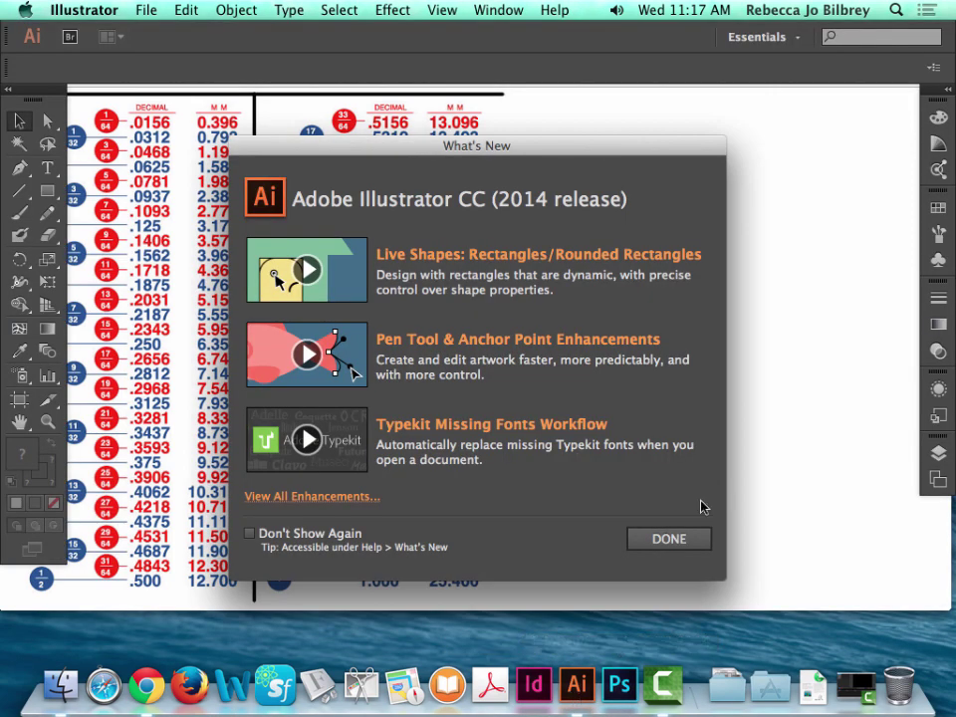
left_click(677, 543)
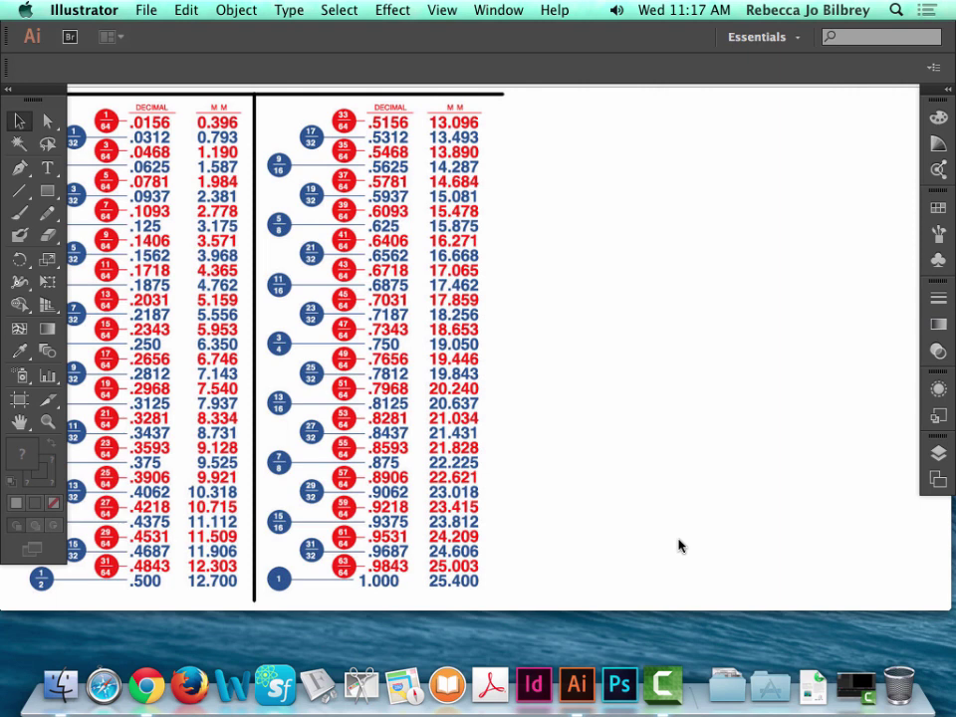
- Create a new one-artboard document at Tabloid size with its units set to Inches
key("super+n")
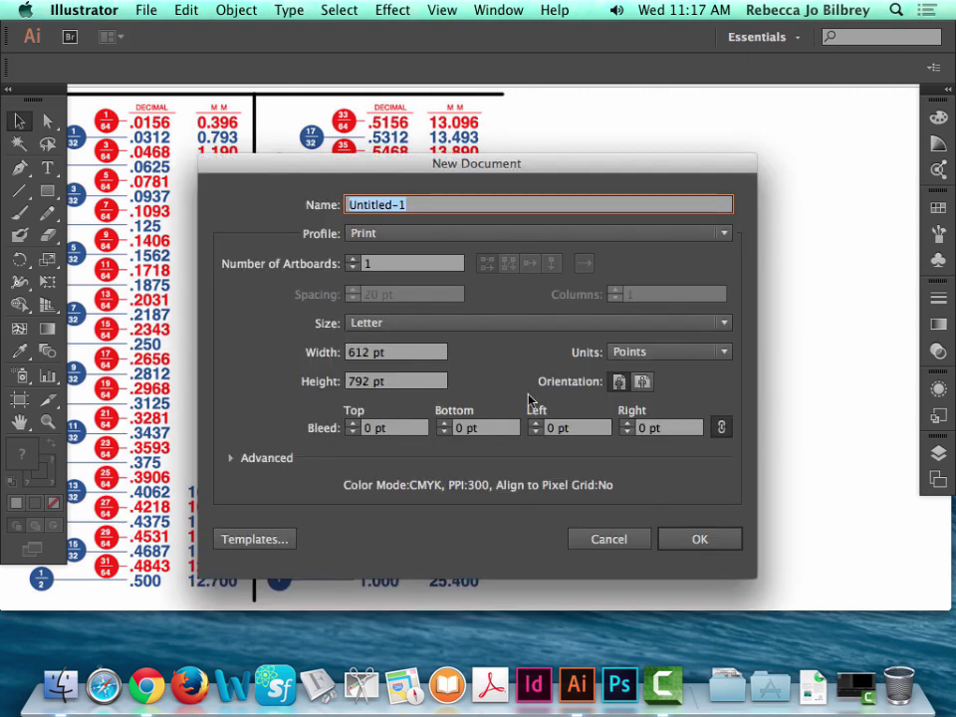
left_click(479, 327)
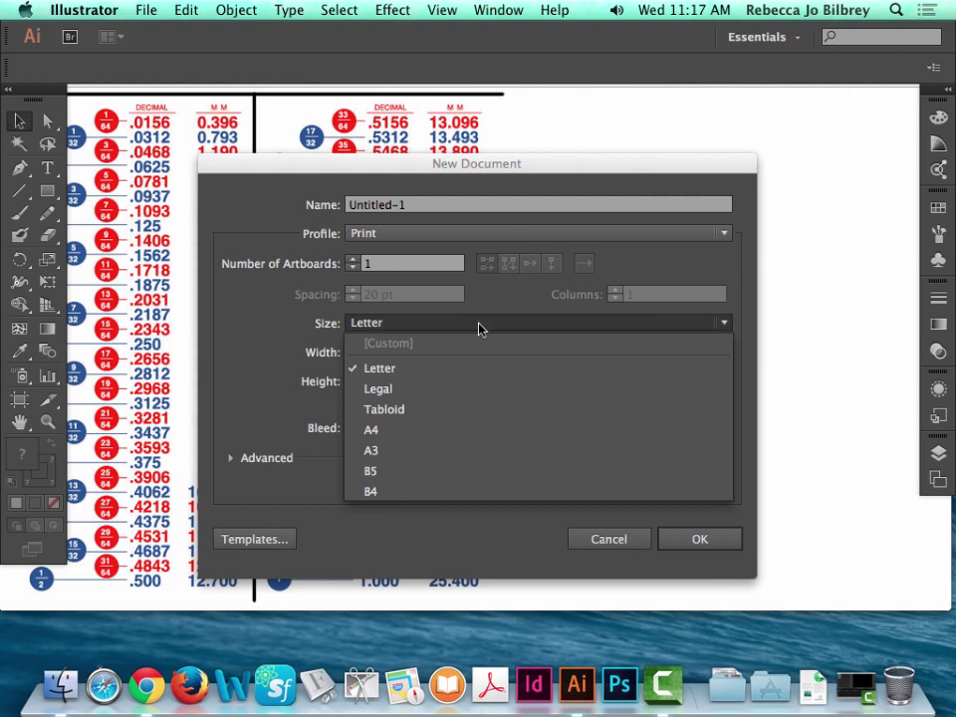
left_click(448, 409)
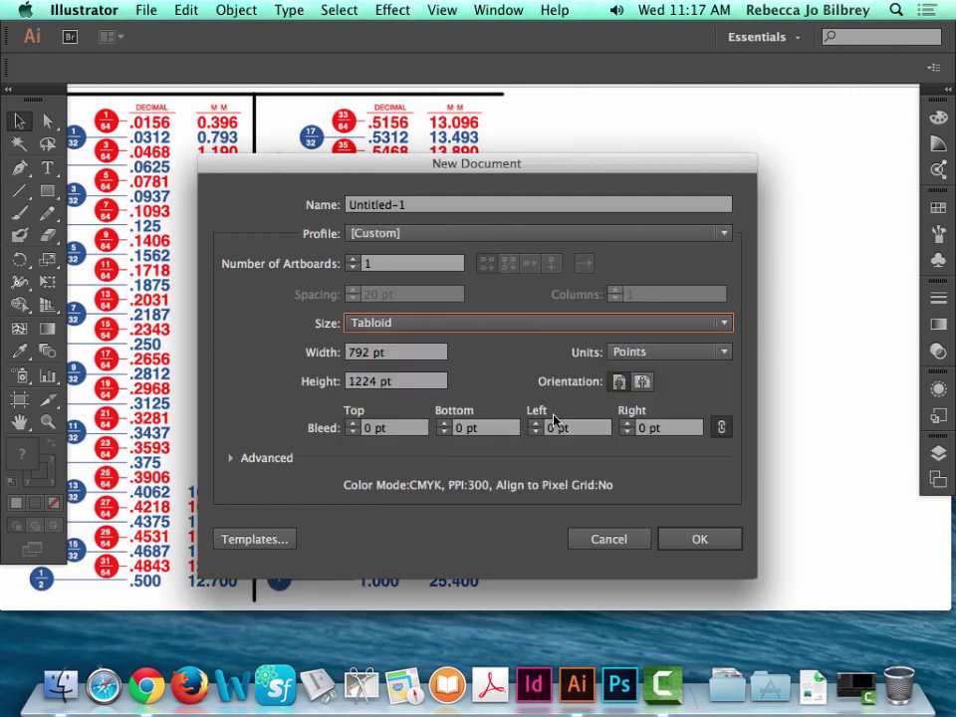
left_click(620, 356)
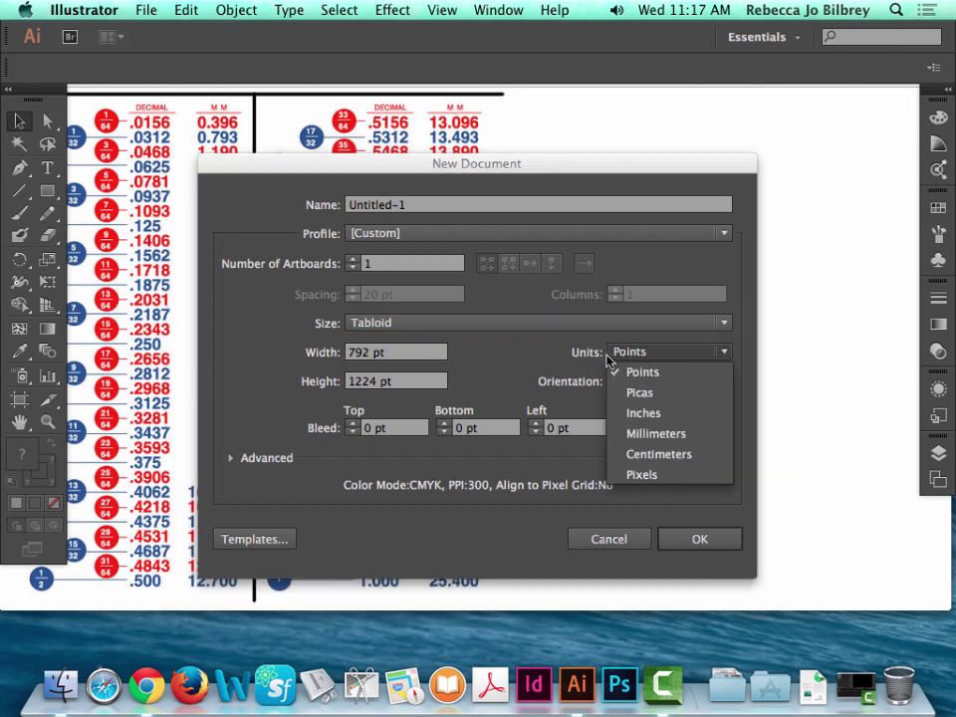
left_click(644, 414)
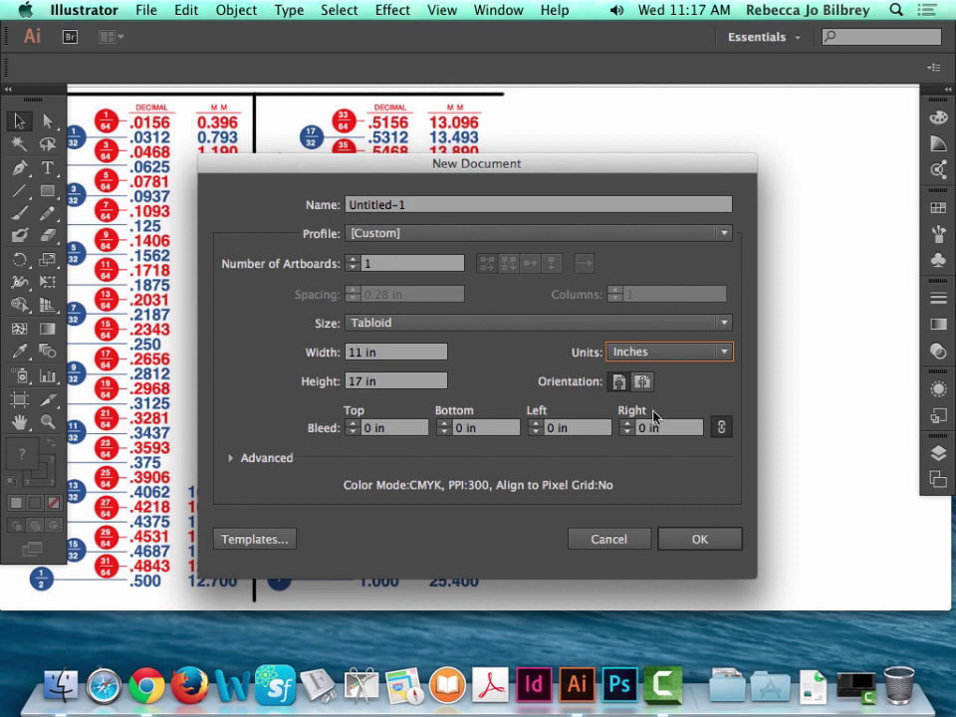
left_click(696, 539)
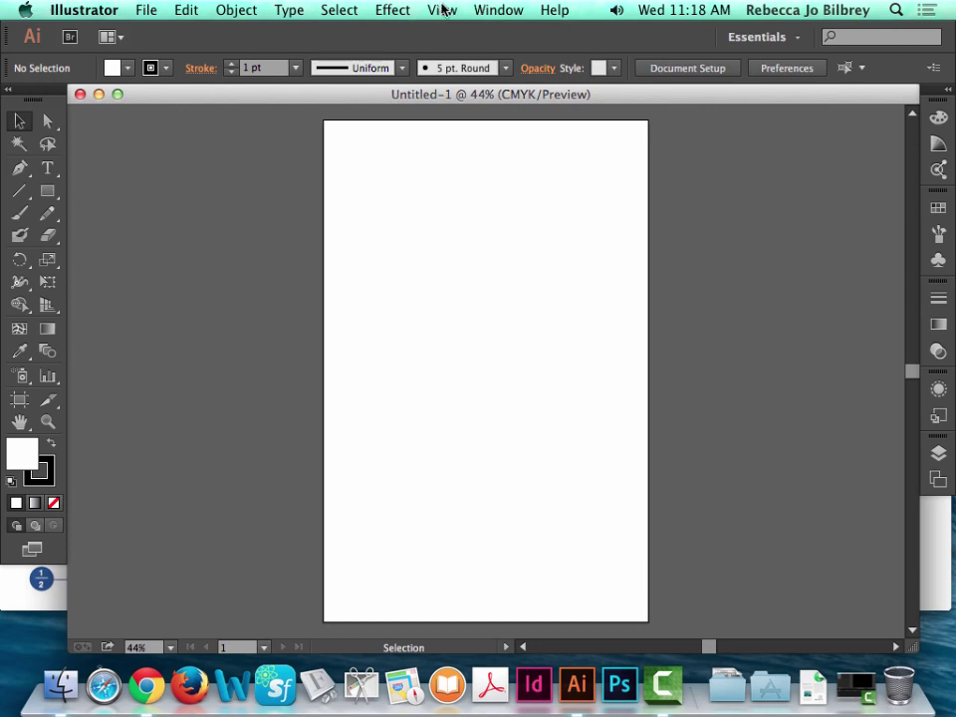
- Show the grid and the rulers in the new document
left_click(442, 10)
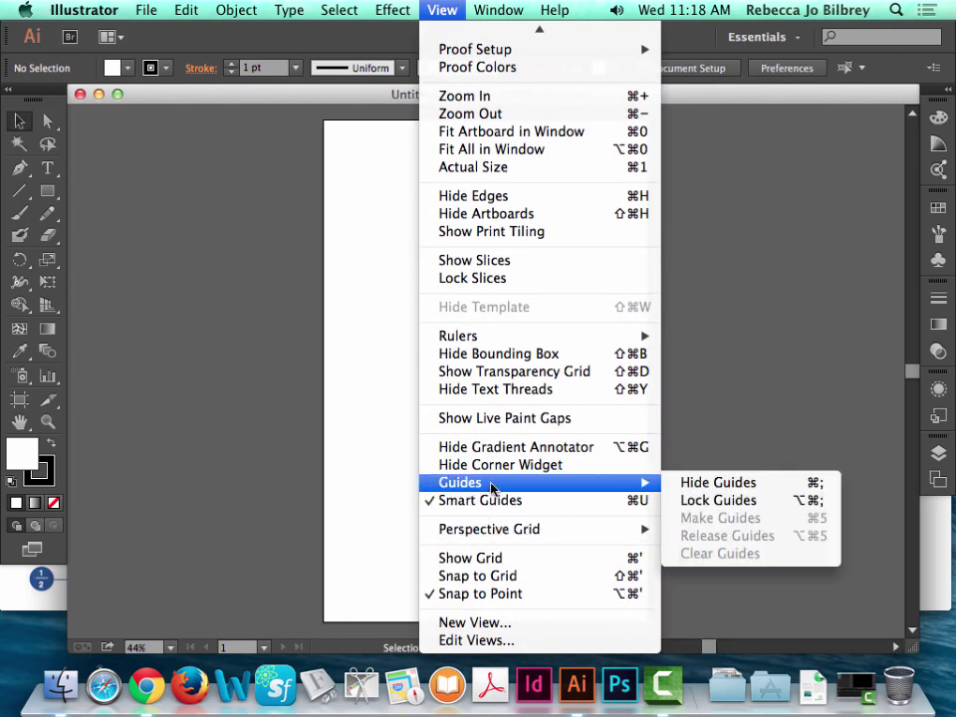
left_click(498, 565)
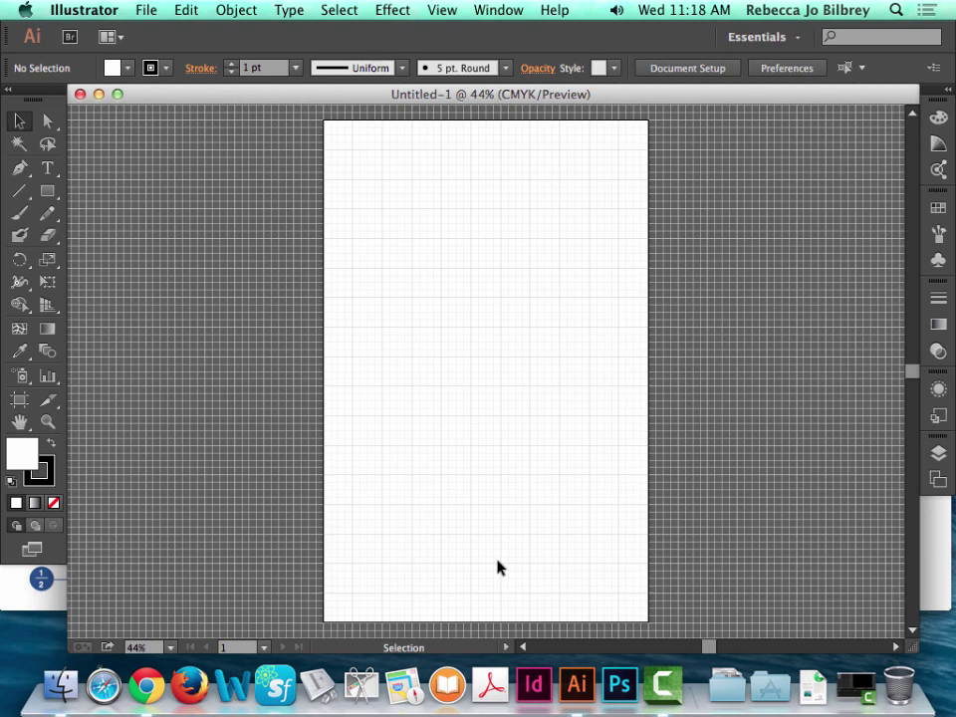
left_click(46, 421)
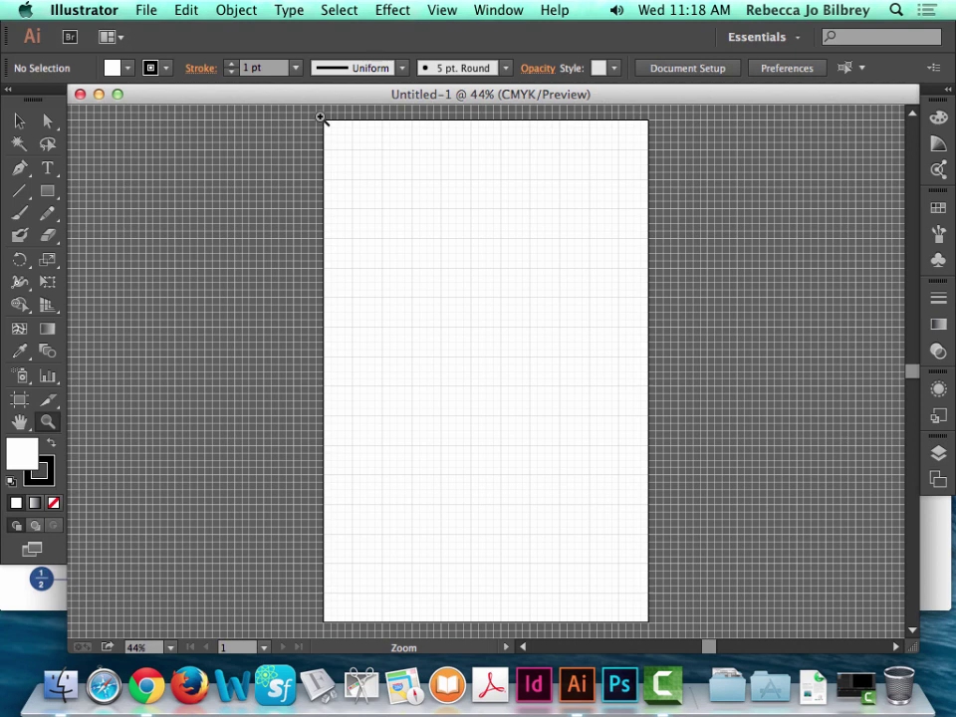
key("super+r")
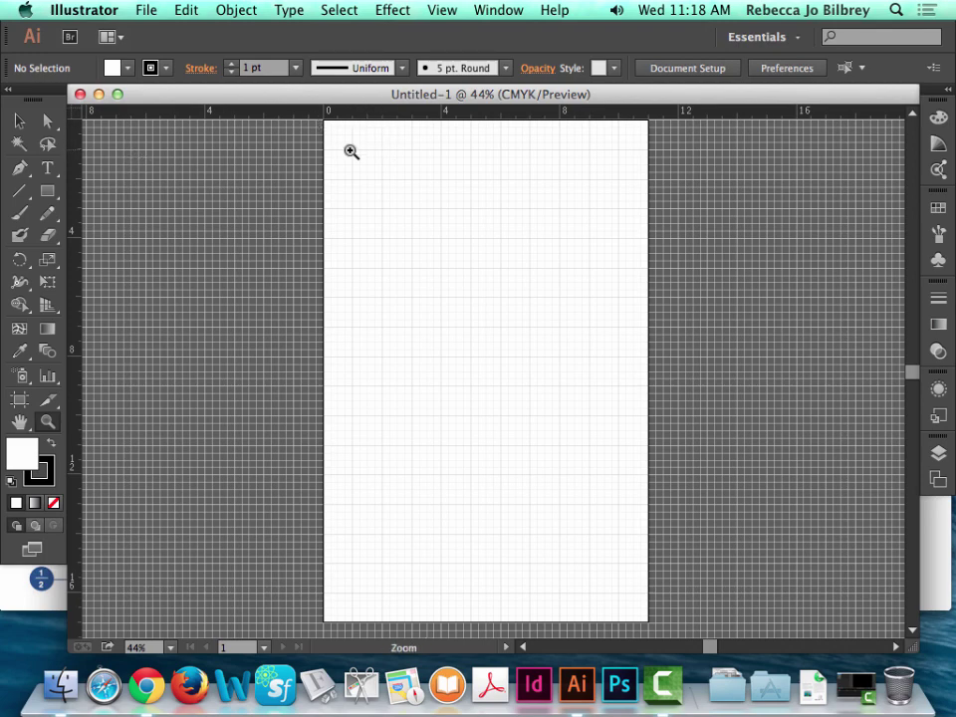
scroll(334, 128, "up", 5)
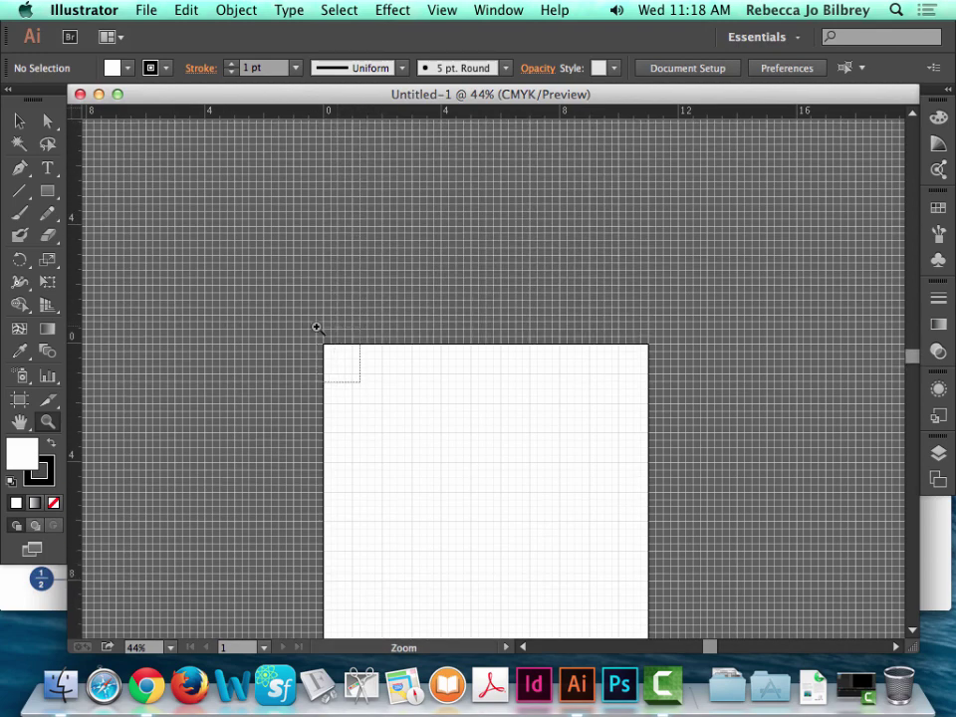
left_click(316, 328)
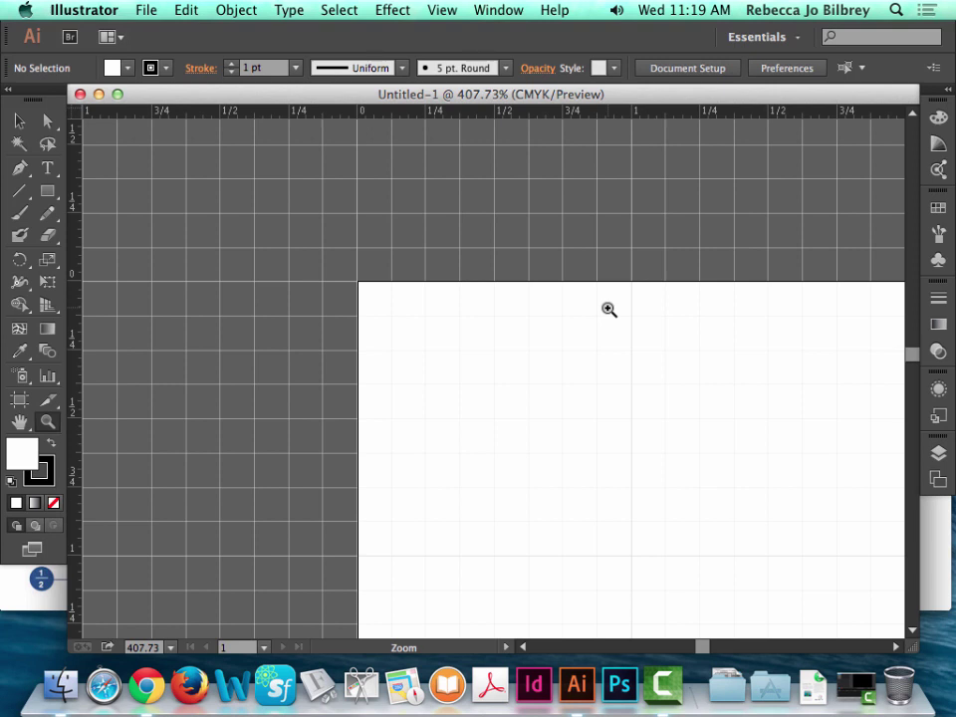
- In the Guides & Grid preferences, set the grid to 32 subdivisions, keeping a gridline every 1 in
left_click(101, 9)
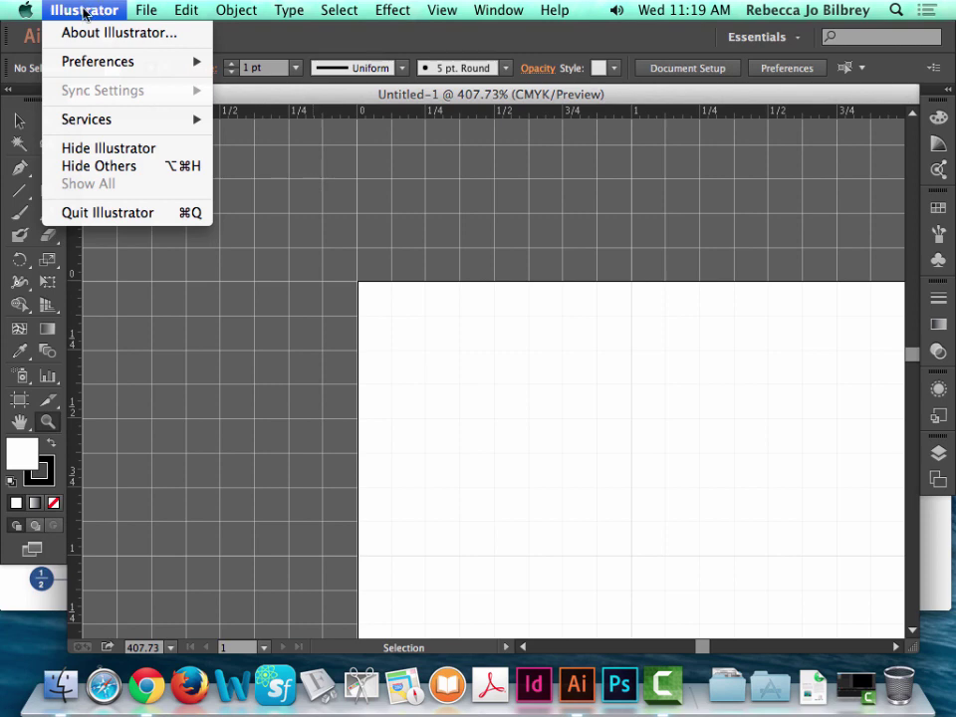
mouse_move(99, 66)
left_click(185, 9)
left_click(186, 10)
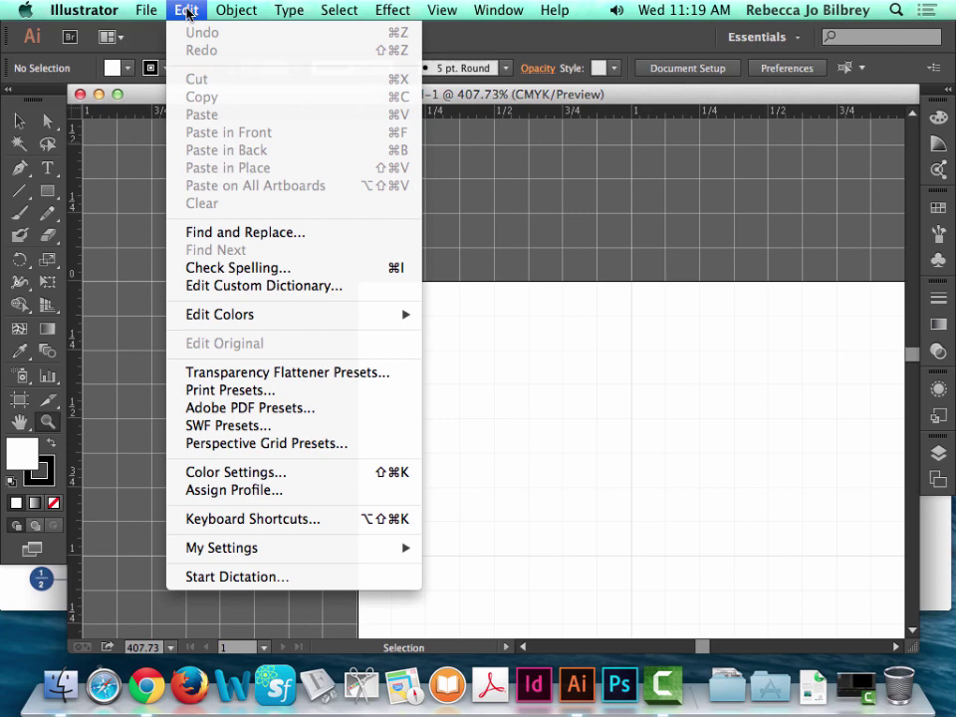
mouse_move(99, 14)
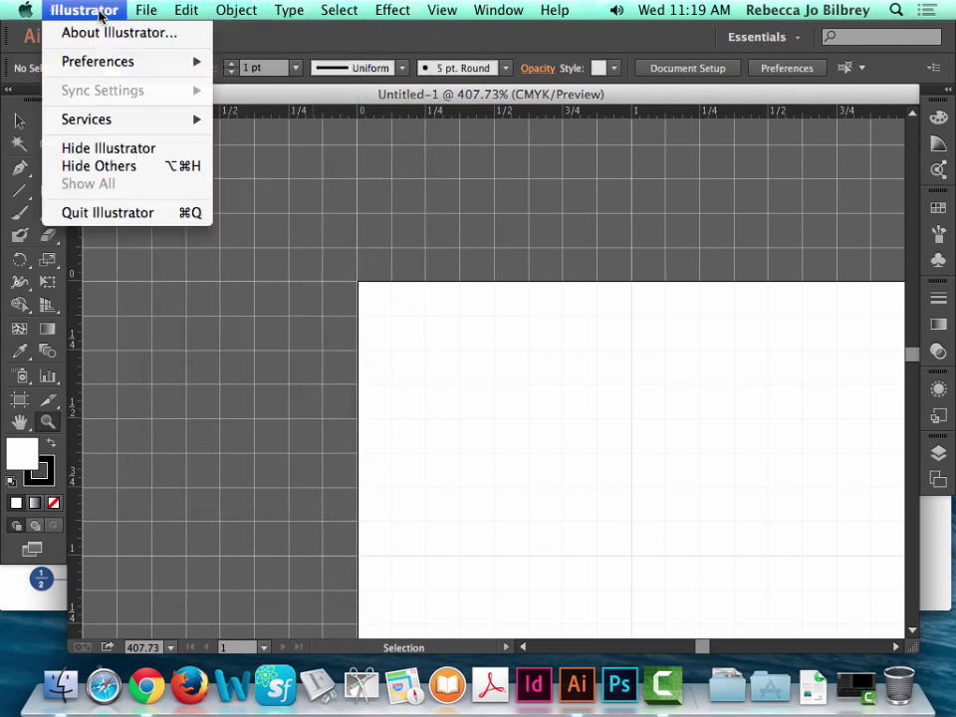
mouse_move(97, 64)
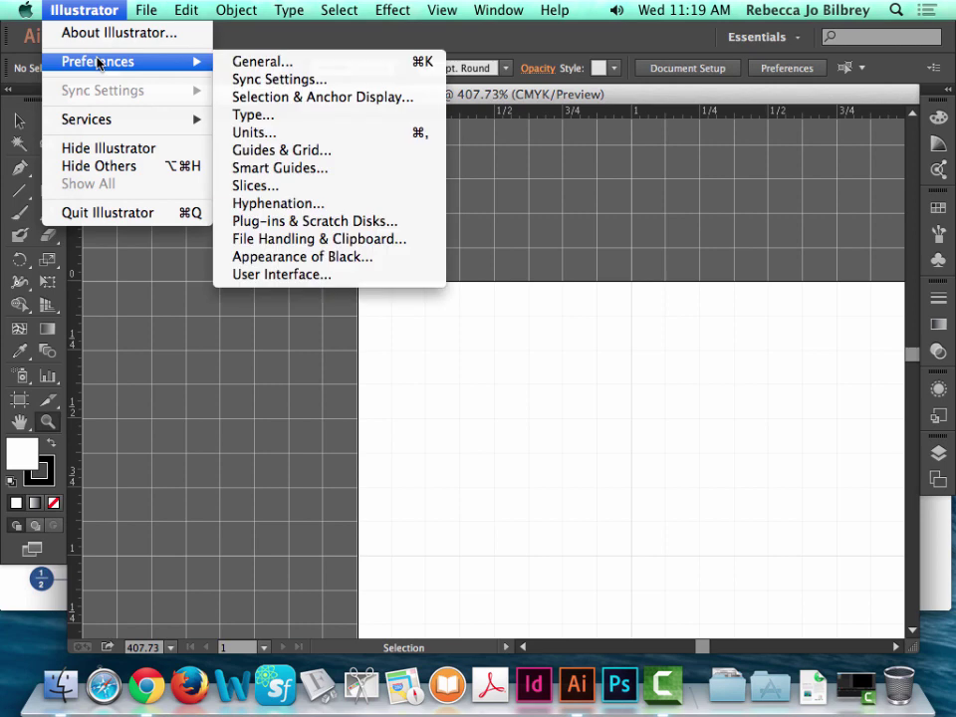
left_click(277, 152)
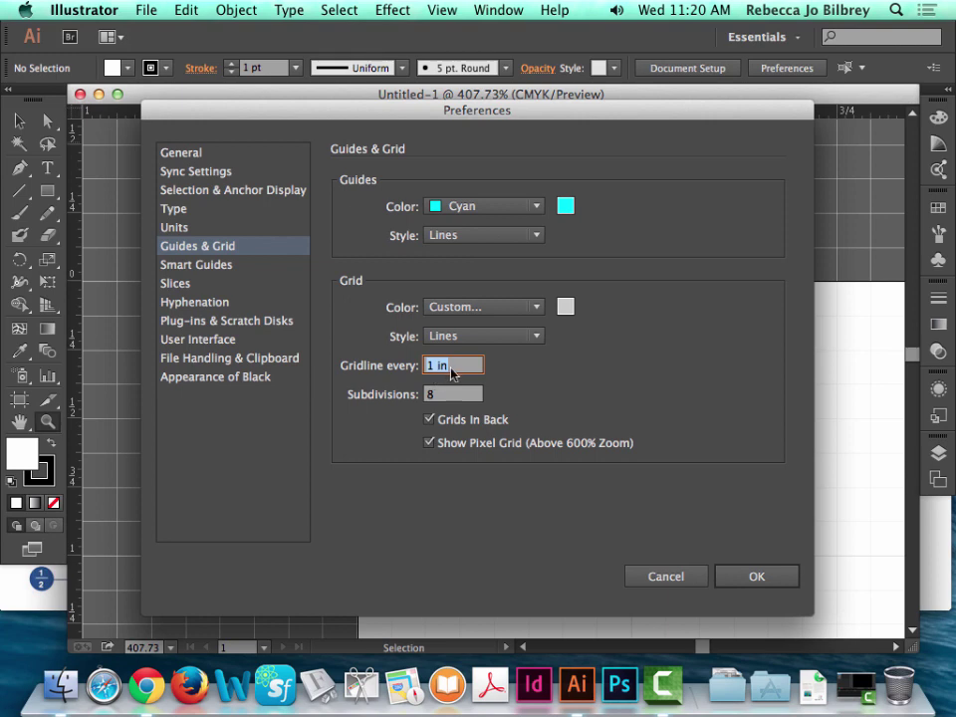
key("Tab")
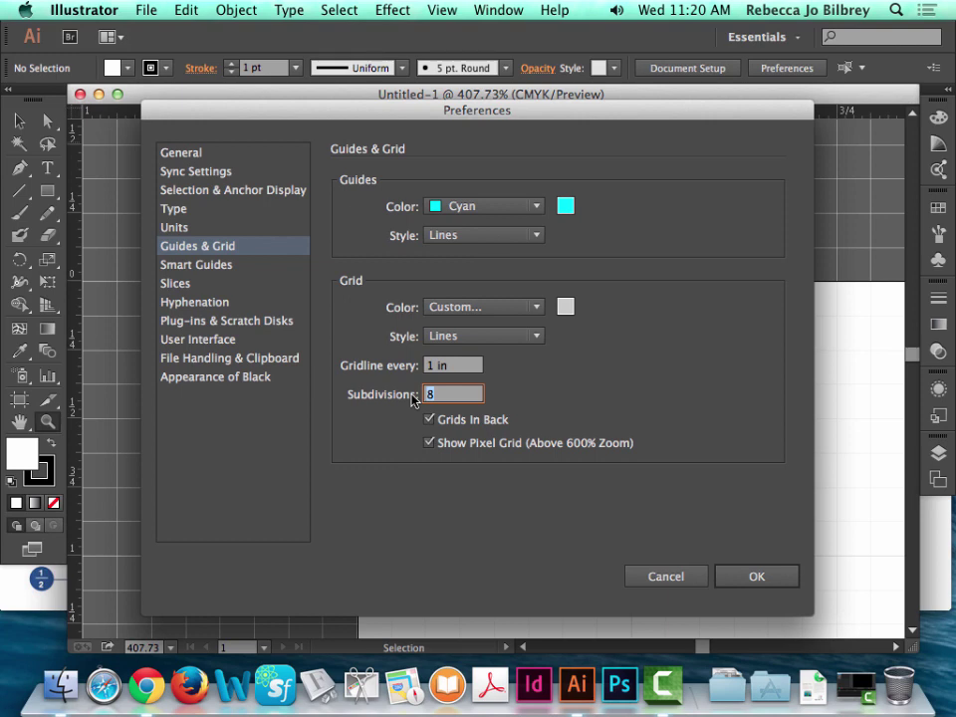
type("32")
- Change the grid color to red and apply the preferences
left_click(565, 308)
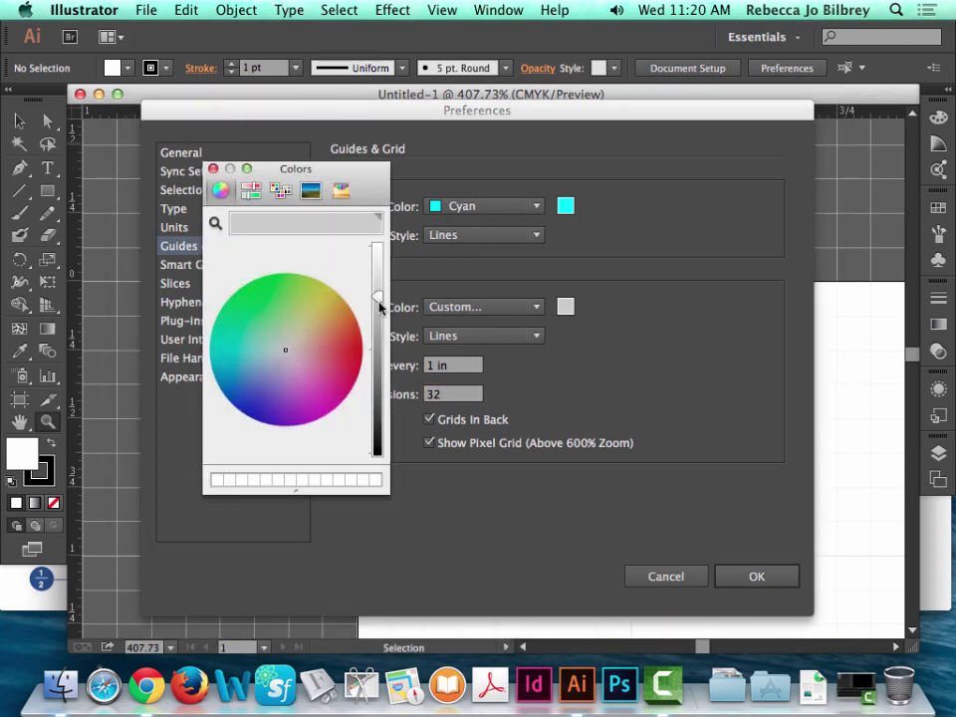
left_click(346, 344)
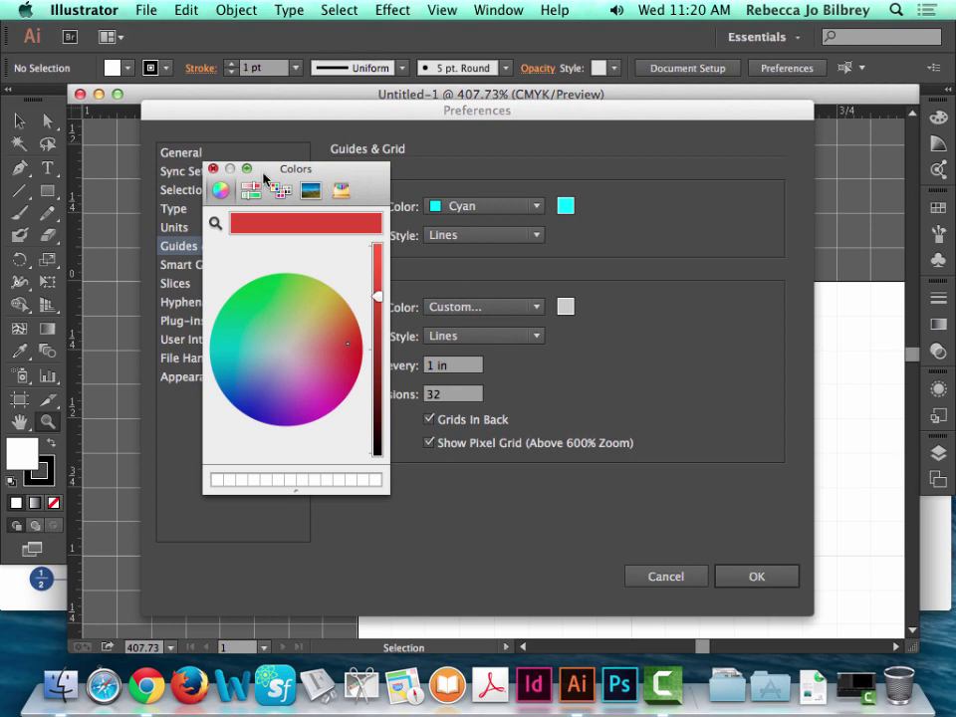
left_click(212, 171)
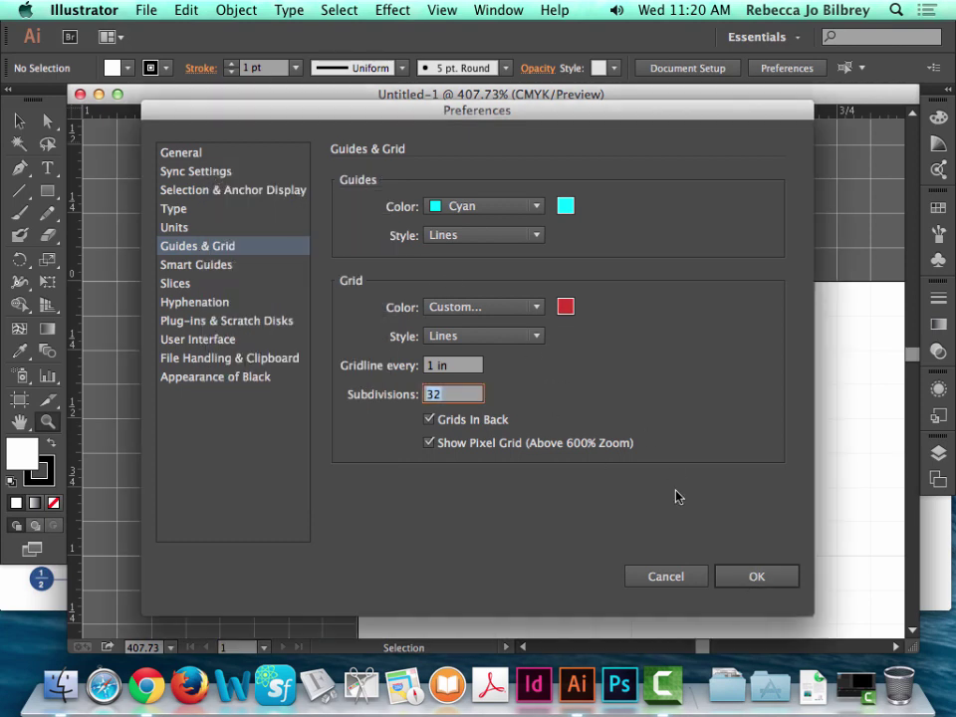
left_click(751, 576)
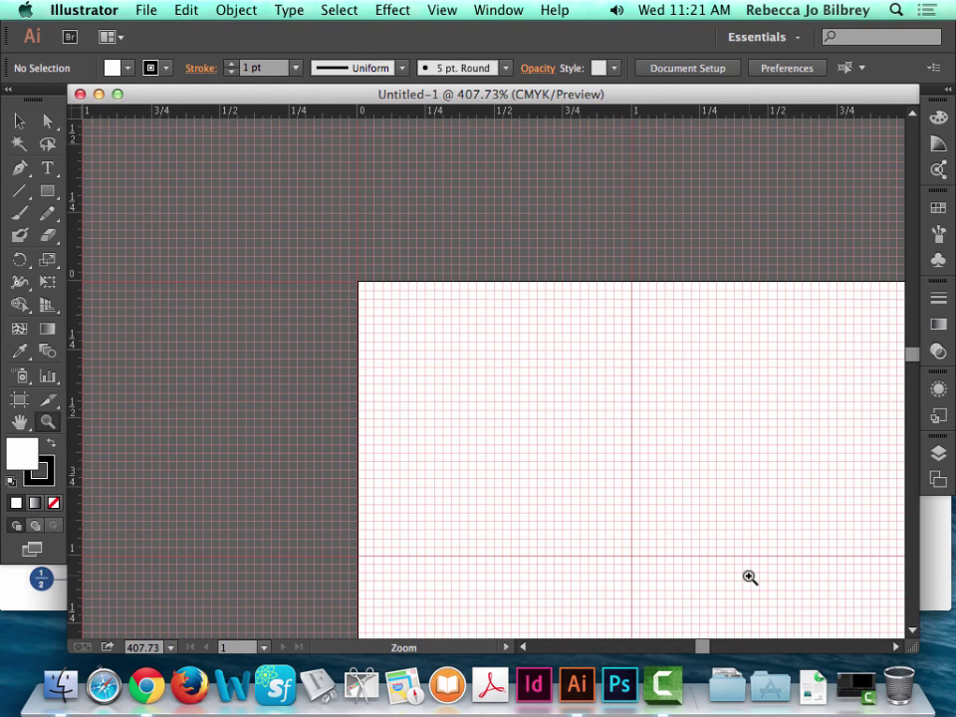
- Align the ruler origin with the major gridline intersection 1 in from the artboard's left edge and 5 in below its top edge
key("super+0")
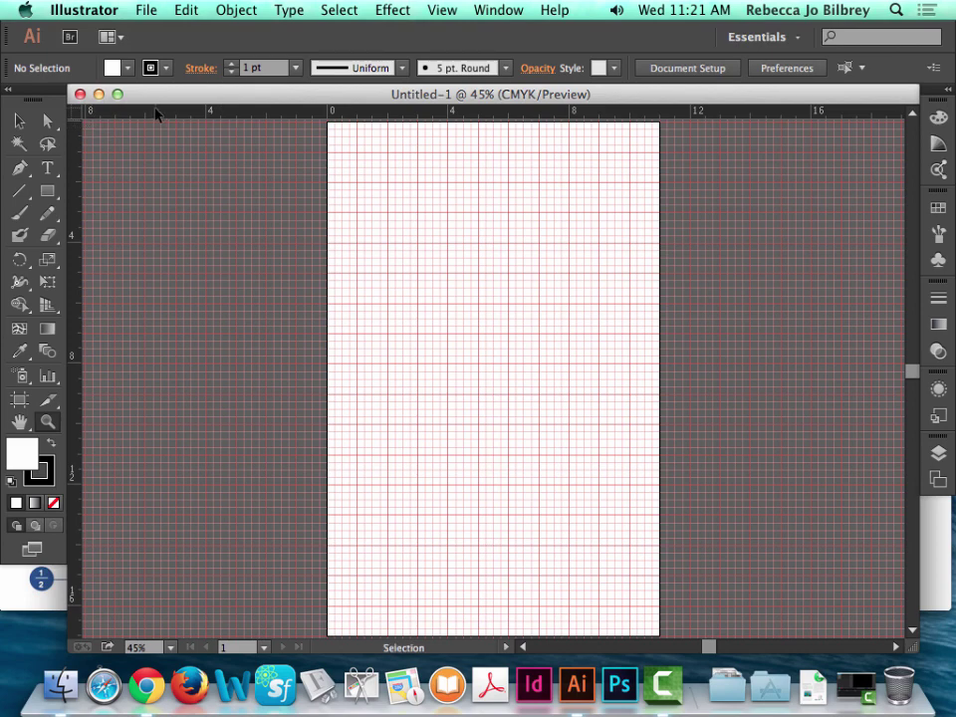
scroll(640, 275, "up", 2)
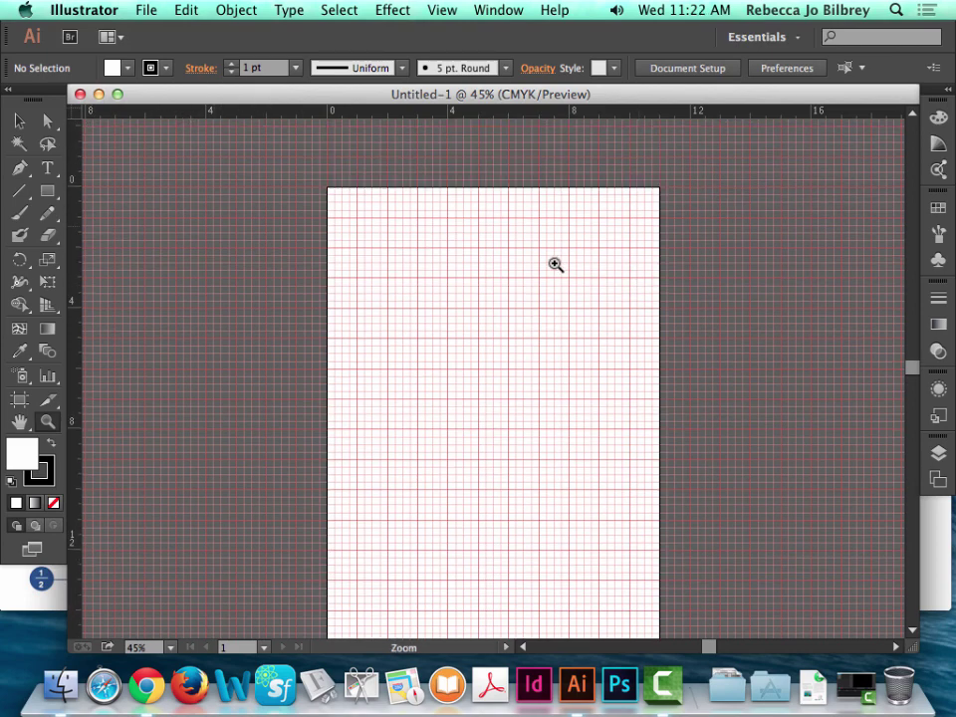
left_click_drag(309, 175, 381, 222)
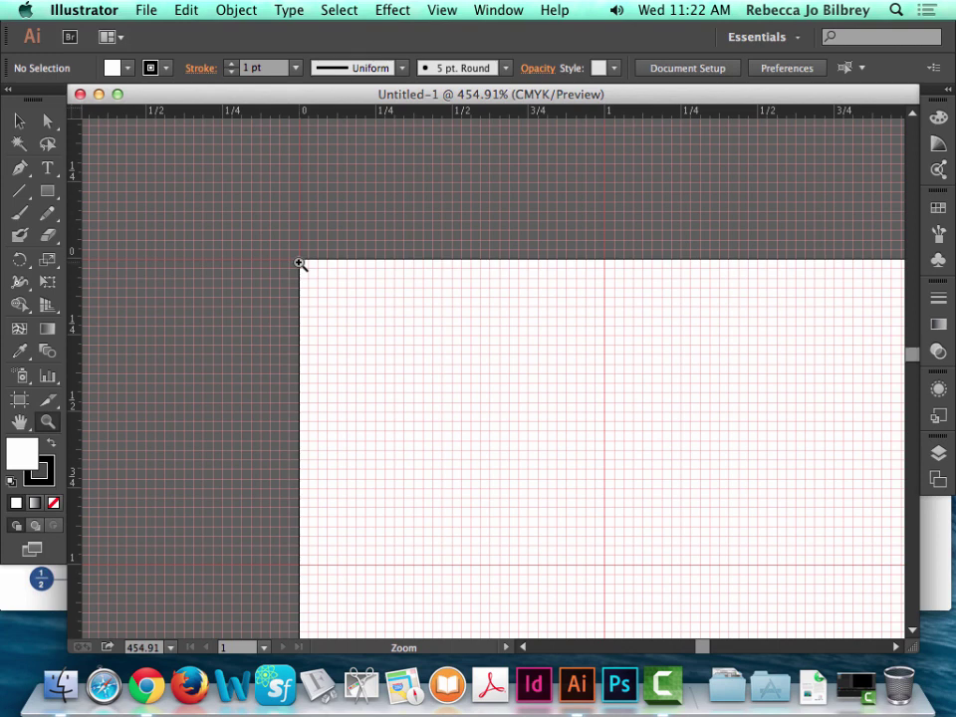
key("super+0")
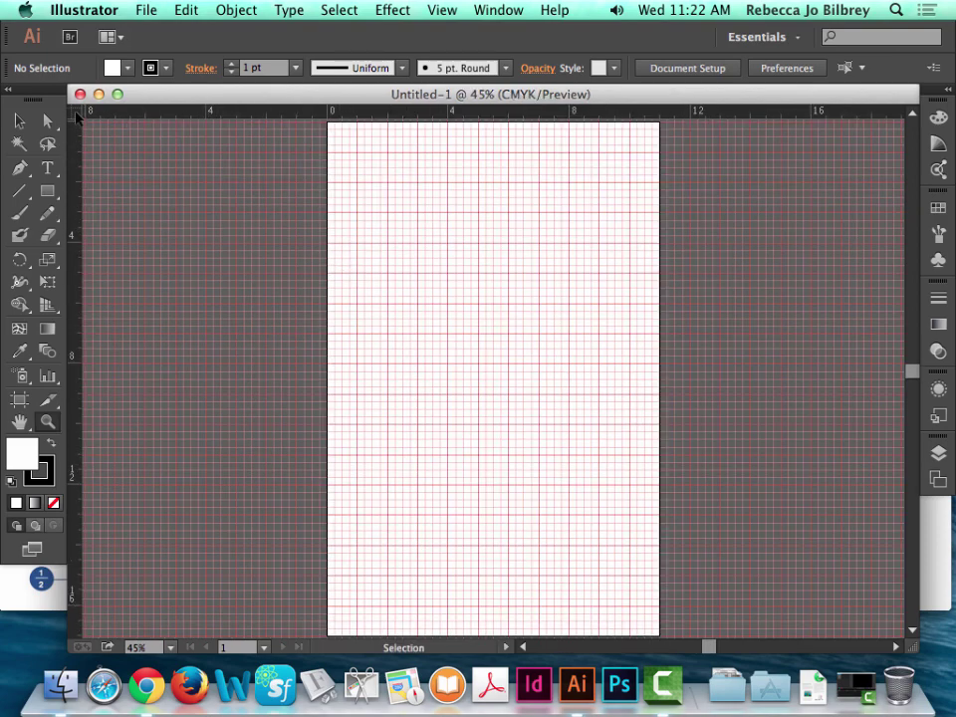
left_click_drag(74, 112, 356, 277)
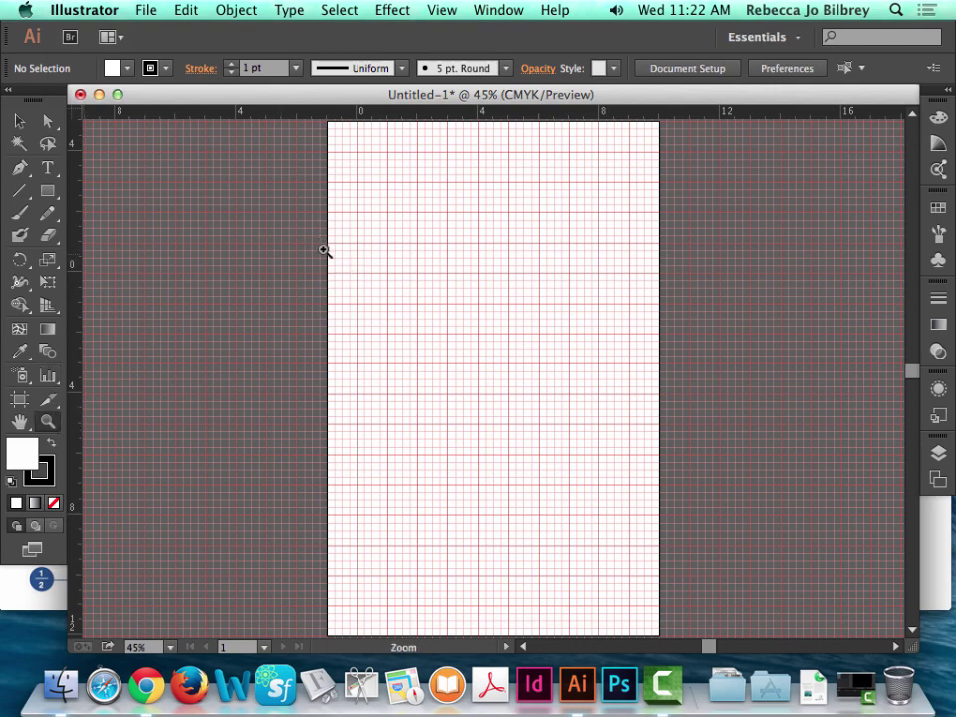
left_click_drag(325, 252, 384, 315)
left_click_drag(493, 254, 587, 343)
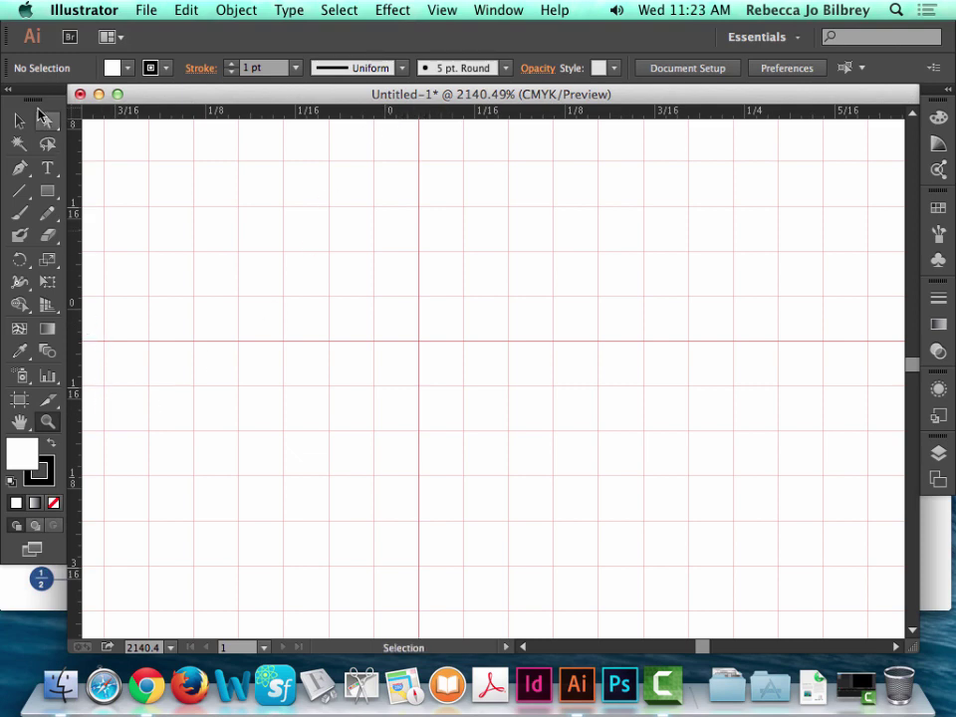
left_click_drag(74, 112, 419, 339)
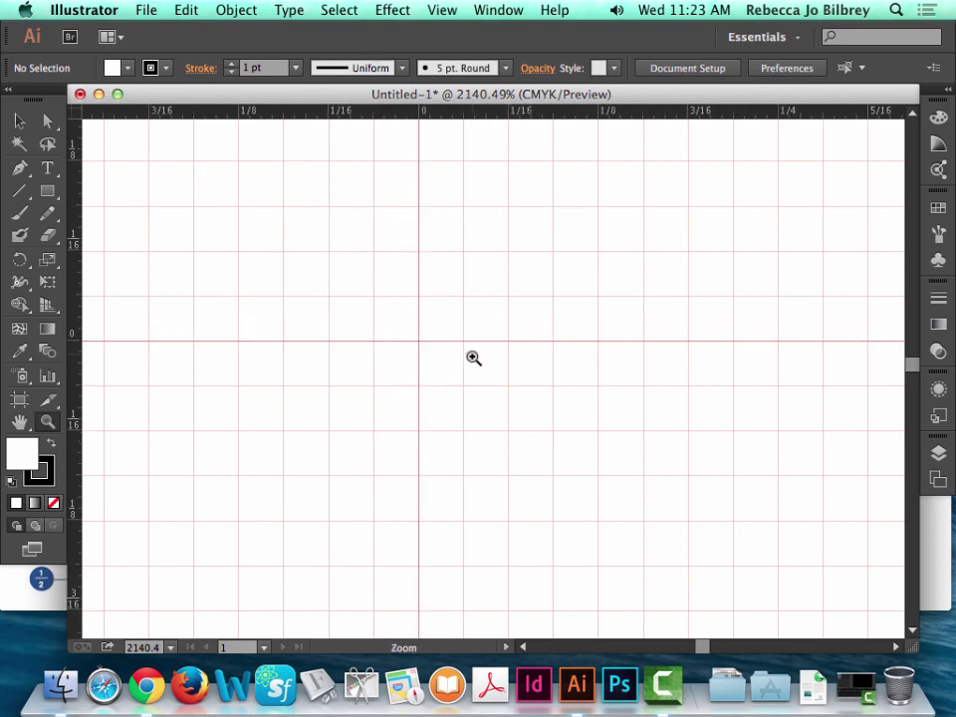
- Turn on Snap to Grid and set the ruler origin again at the same major gridline intersection
left_click(439, 9)
scroll(538, 557, "down", 2)
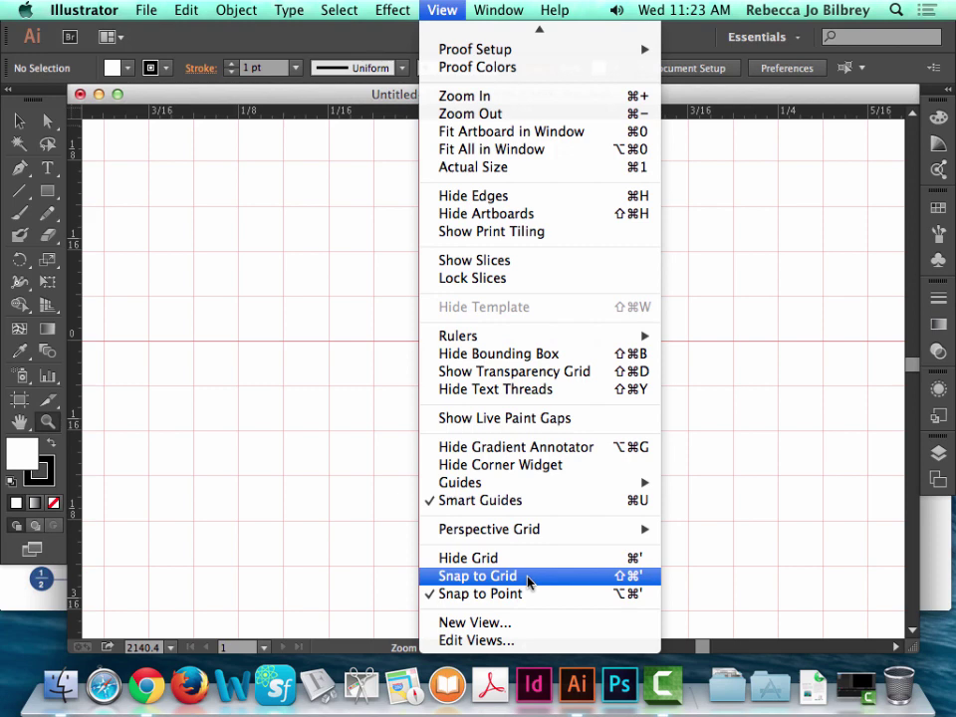
left_click(528, 577)
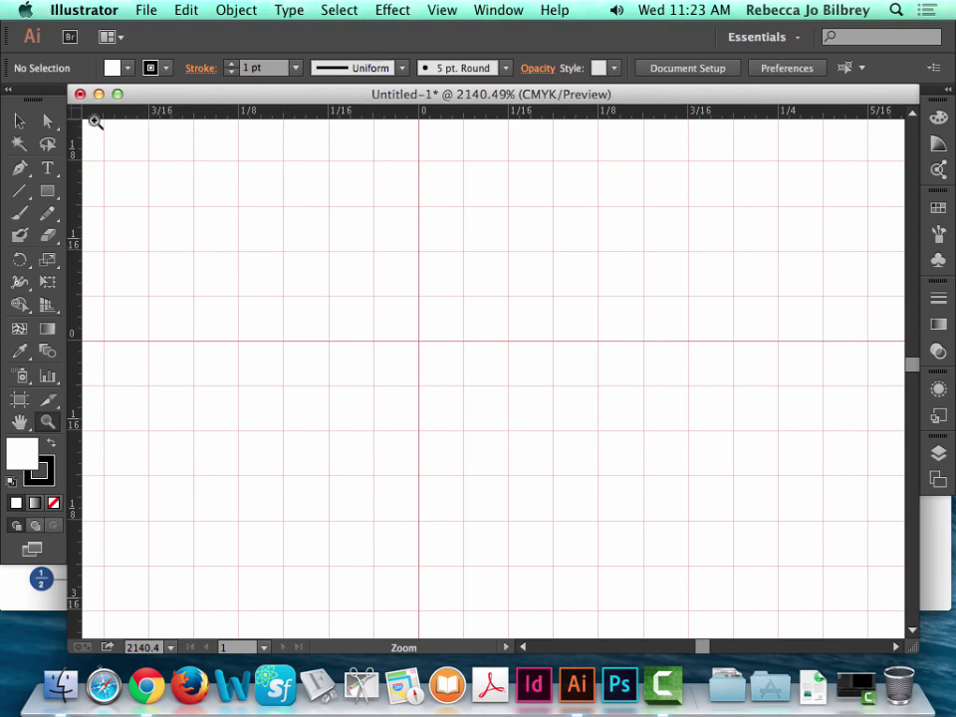
left_click_drag(76, 112, 418, 343)
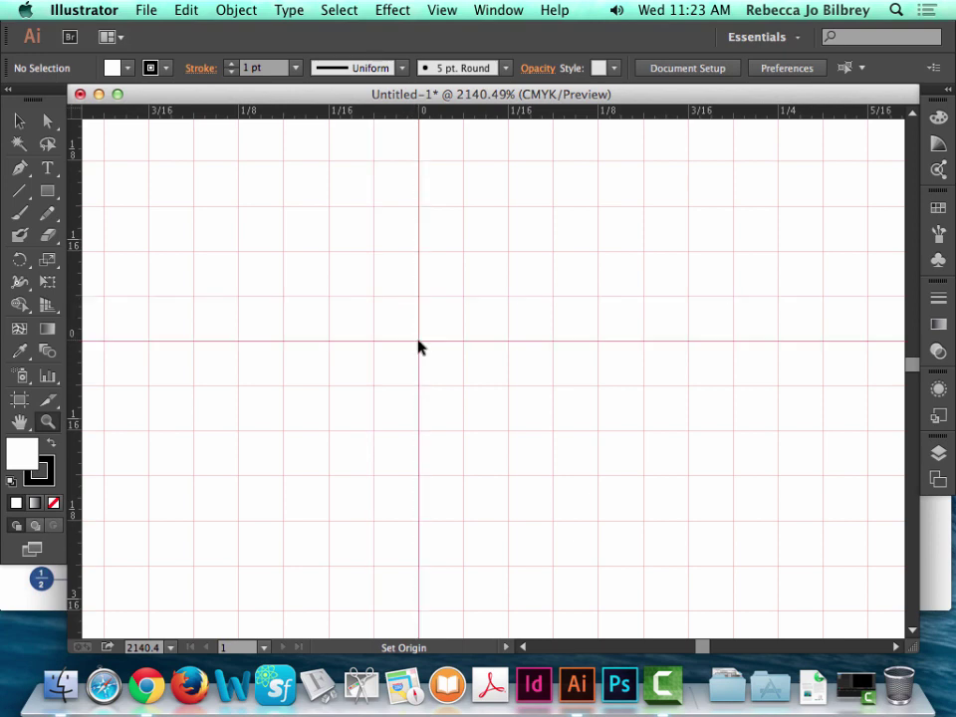
key("super+0")
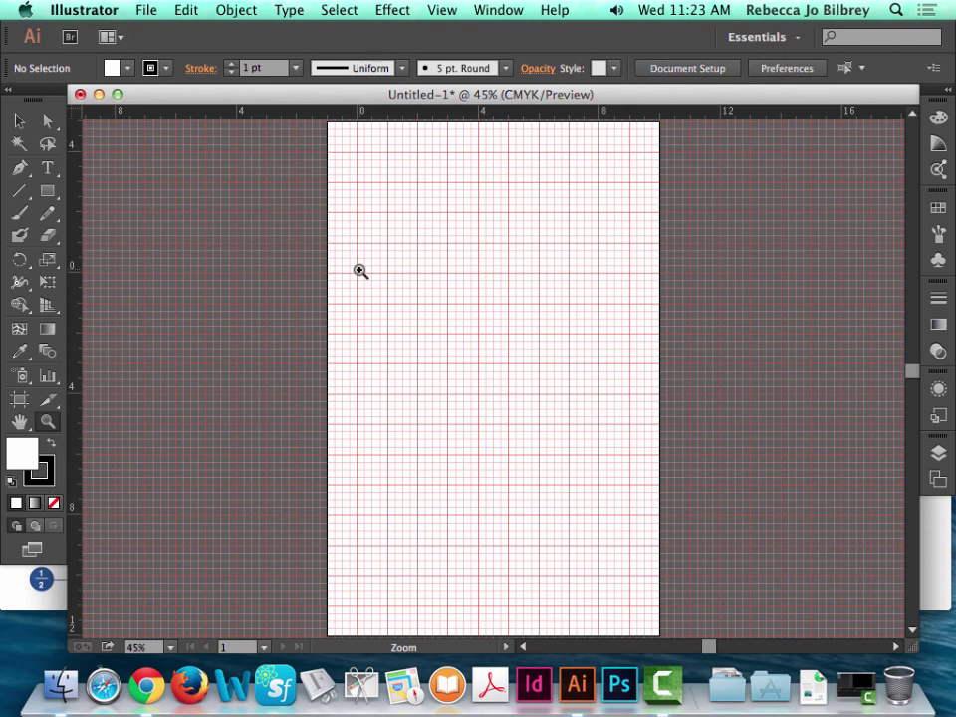
- Move the ruler origin to the artboard's top edge at the major gridline 1 in from its left edge
key("v")
left_click_drag(79, 118, 358, 126)
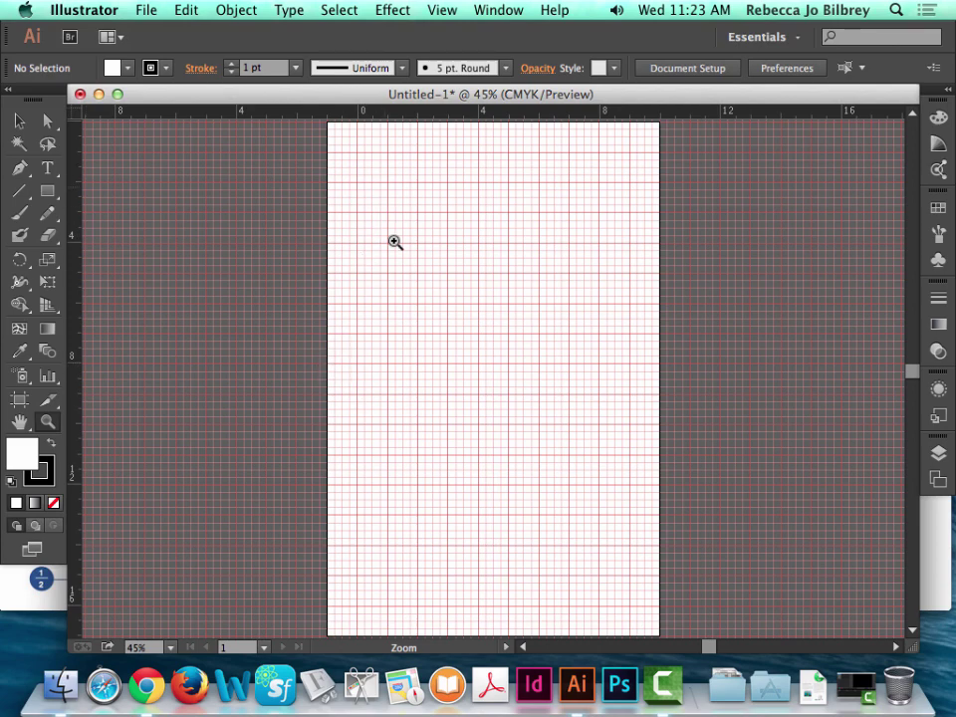
left_click_drag(383, 172, 358, 134)
left_click_drag(449, 474, 506, 537)
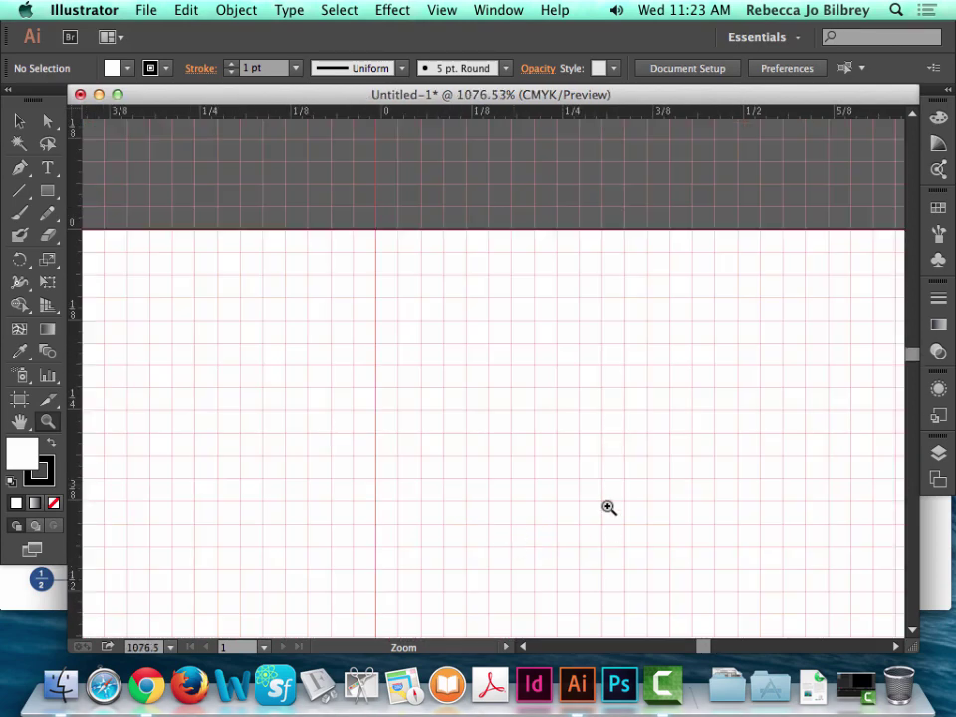
left_click_drag(80, 120, 375, 231)
left_click_drag(78, 116, 375, 229)
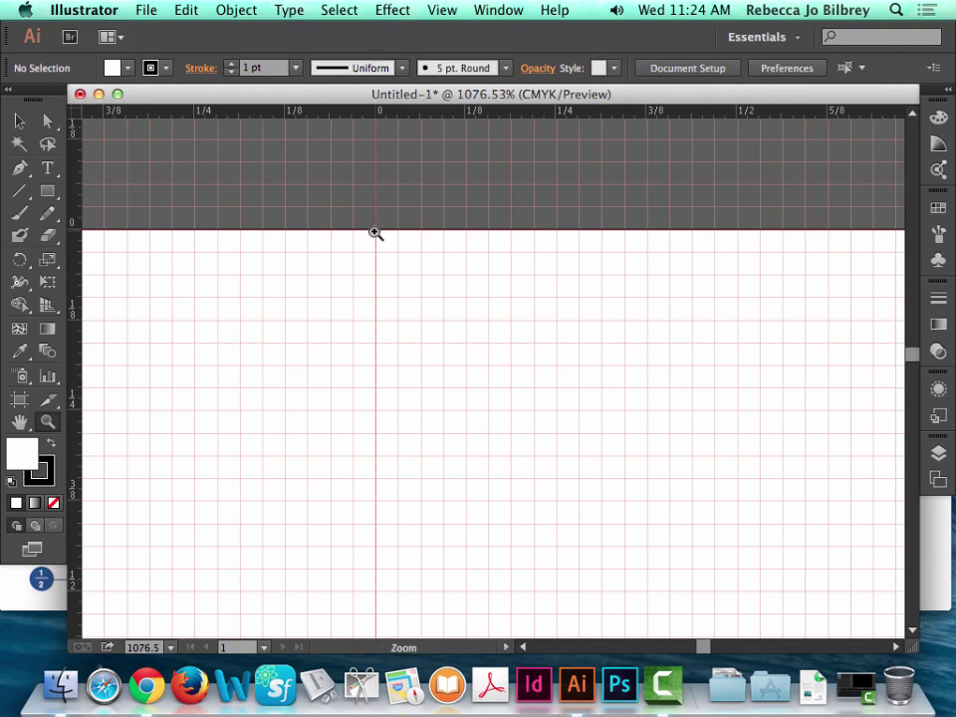
key("super+0")
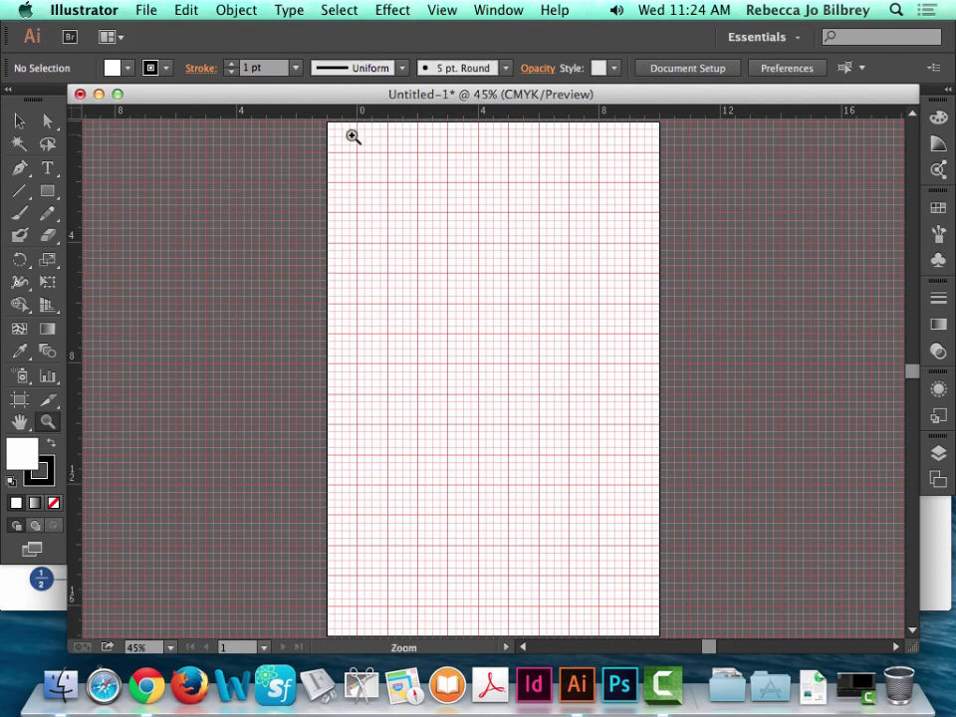
- Examine the grid and rulers around the artboard's upper-left corner at several magnifications, returning to the full artboard view
left_click_drag(325, 120, 378, 167)
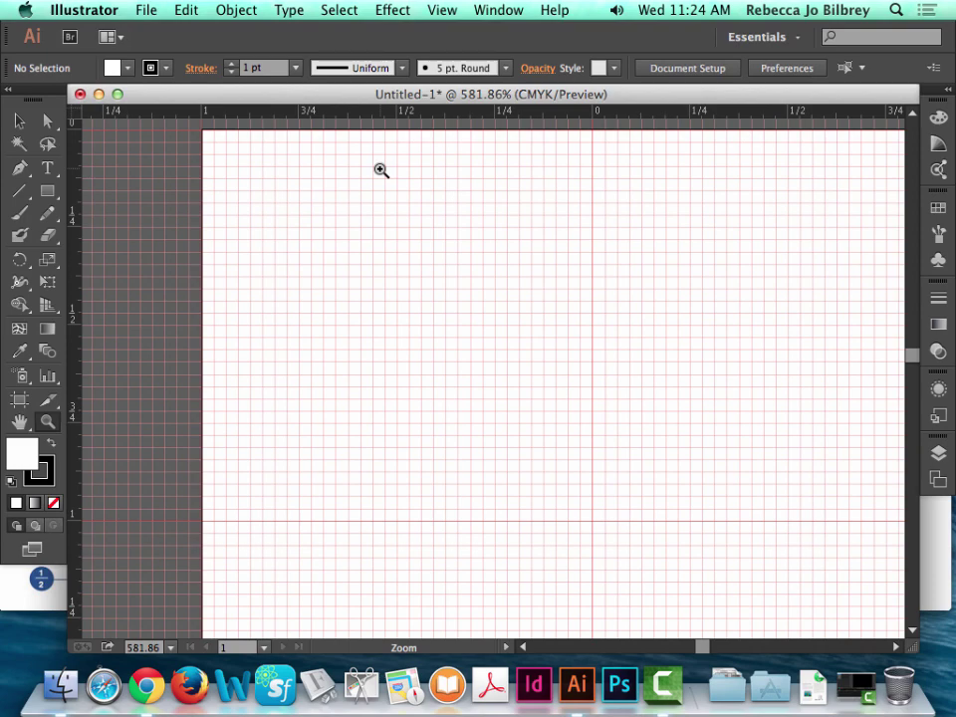
key("super+0")
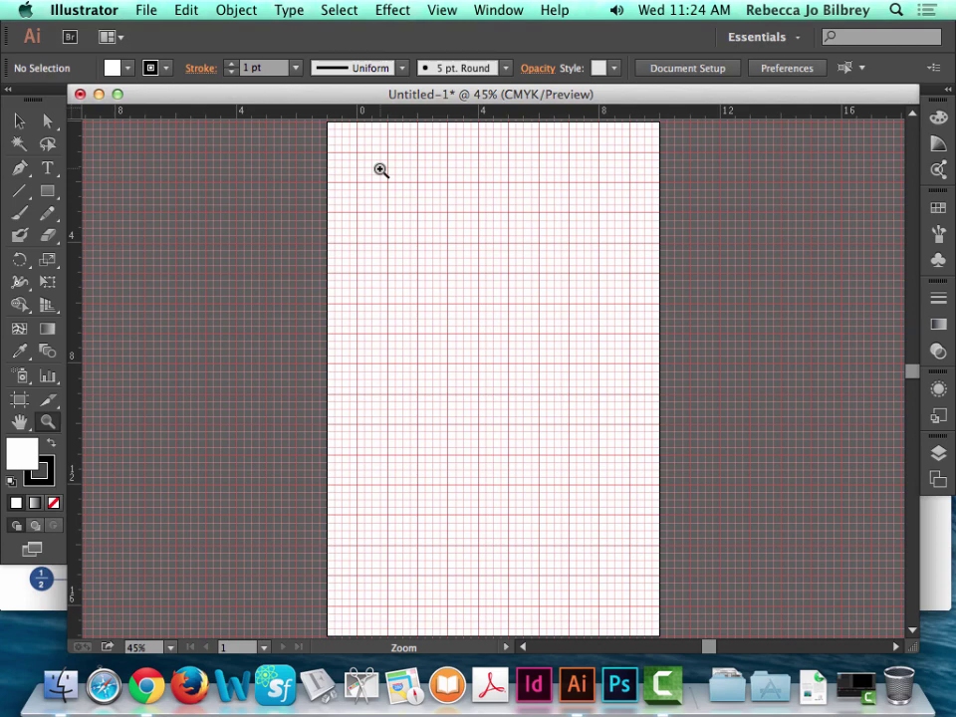
key("super+equal")
key("super+equal")
key("super+equal")
key("super+equal")
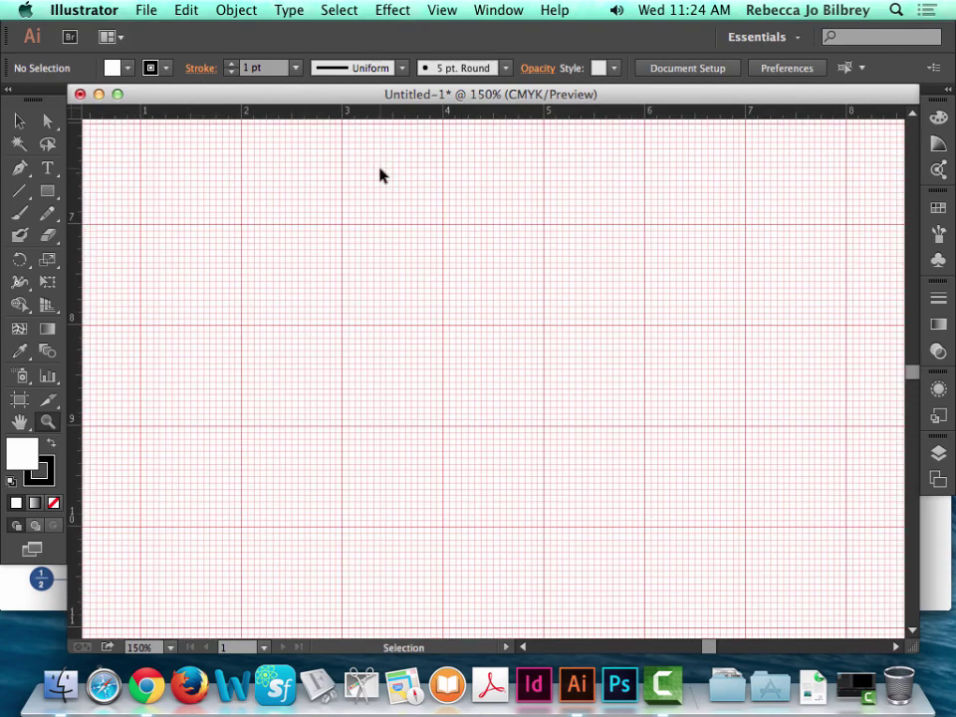
key("super+minus")
key("super+minus")
key("super+minus")
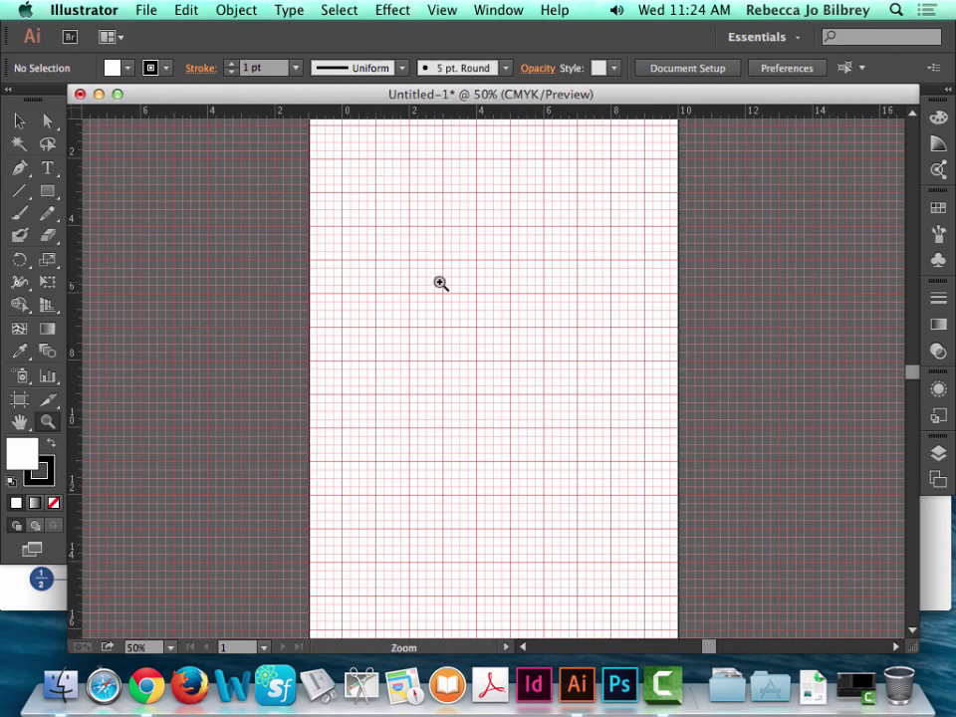
key("super+0")
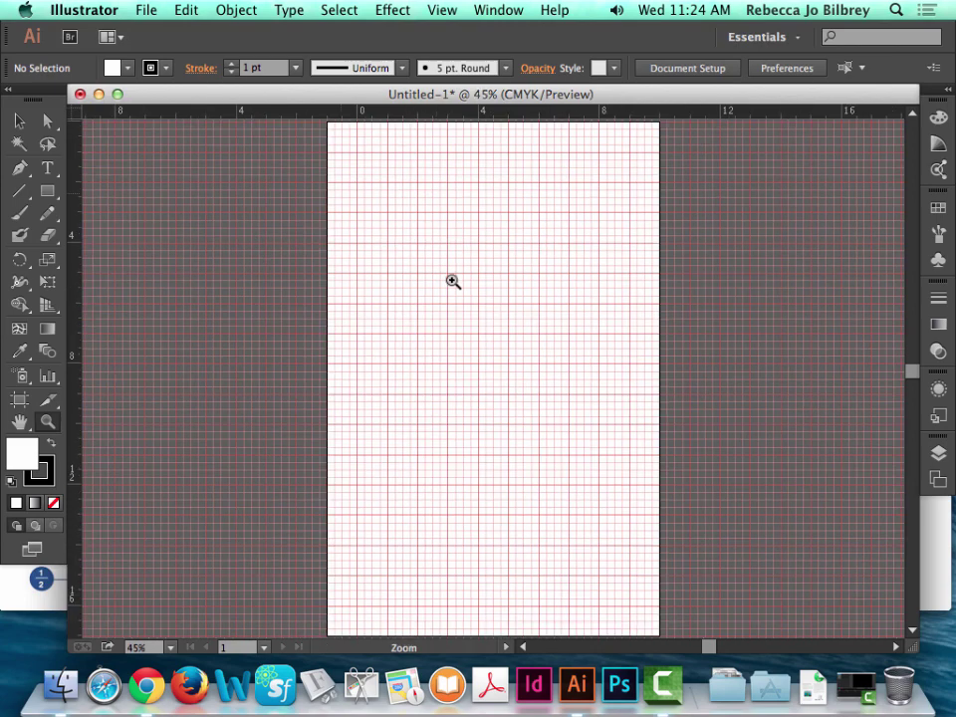
left_click_drag(325, 121, 395, 179)
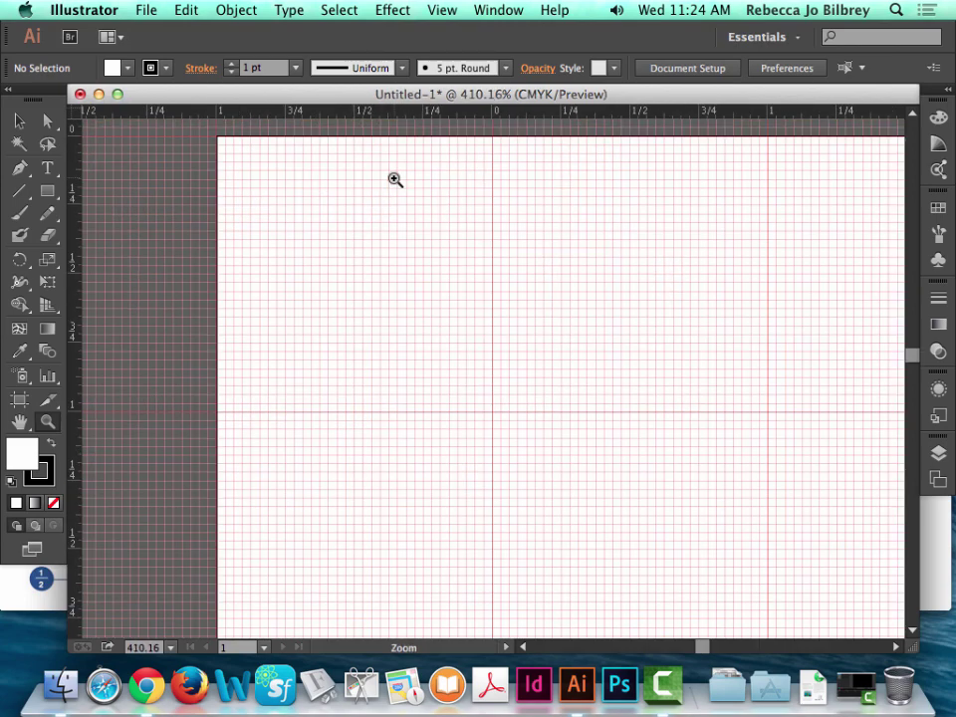
key("super+0")
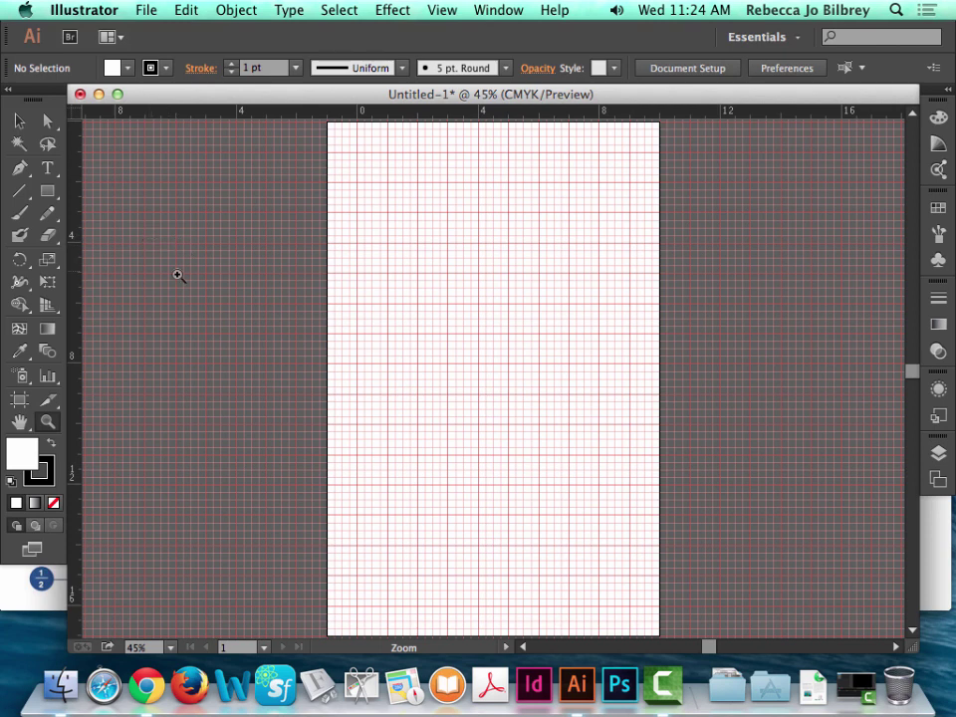
- Try drawing a rectangle about 2.25 by 1.91 in freehand from the gridline intersection 3 in below the ruler origin
left_click(50, 196)
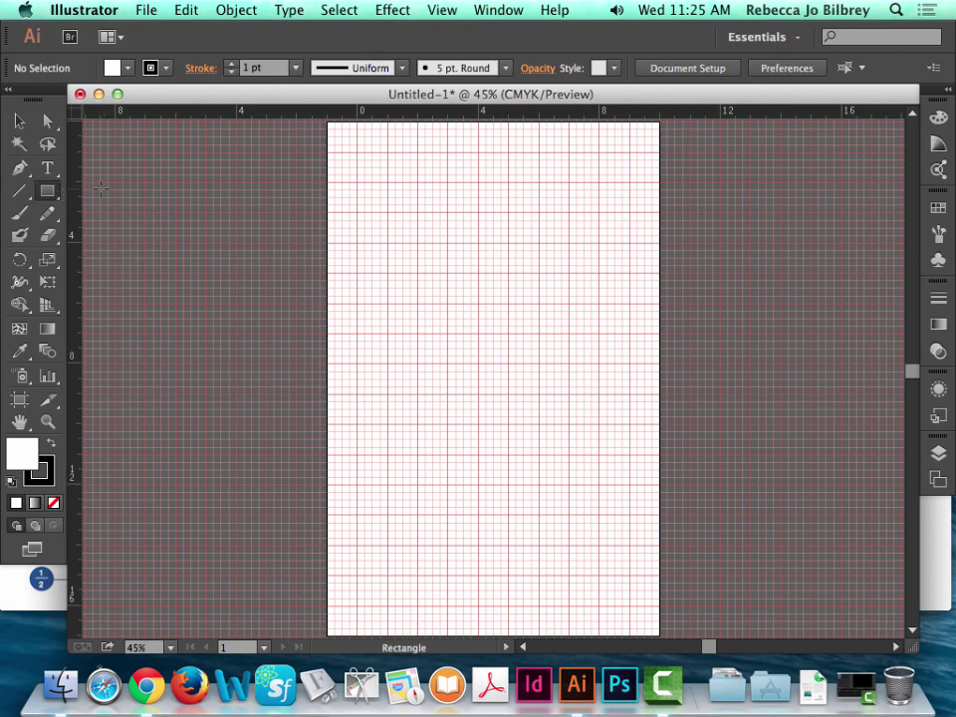
left_click(47, 196)
left_click(47, 422)
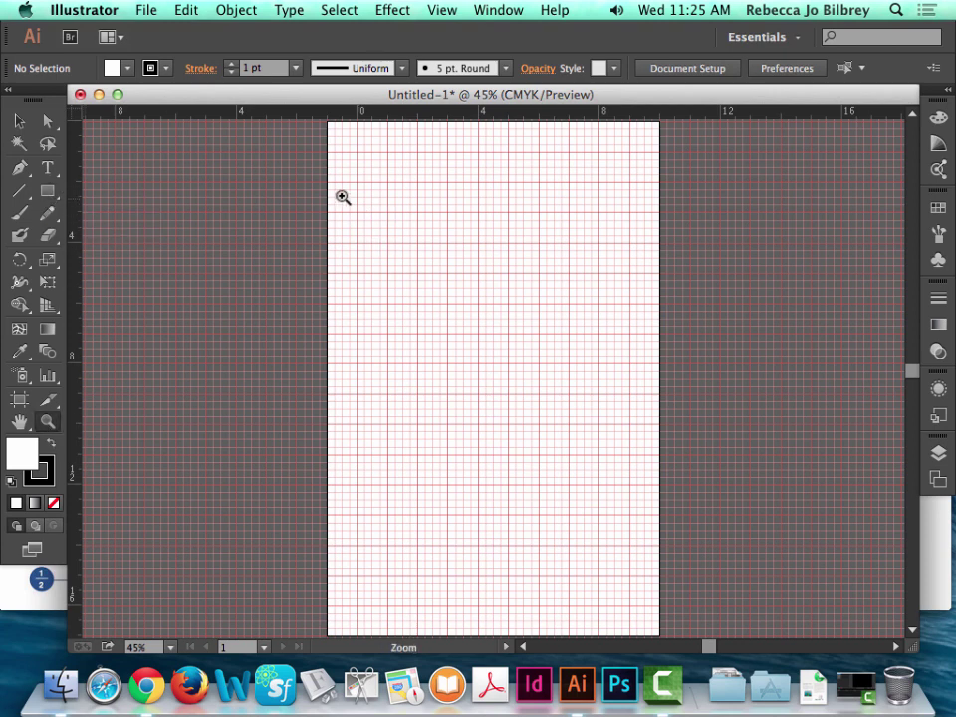
left_click_drag(341, 196, 478, 310)
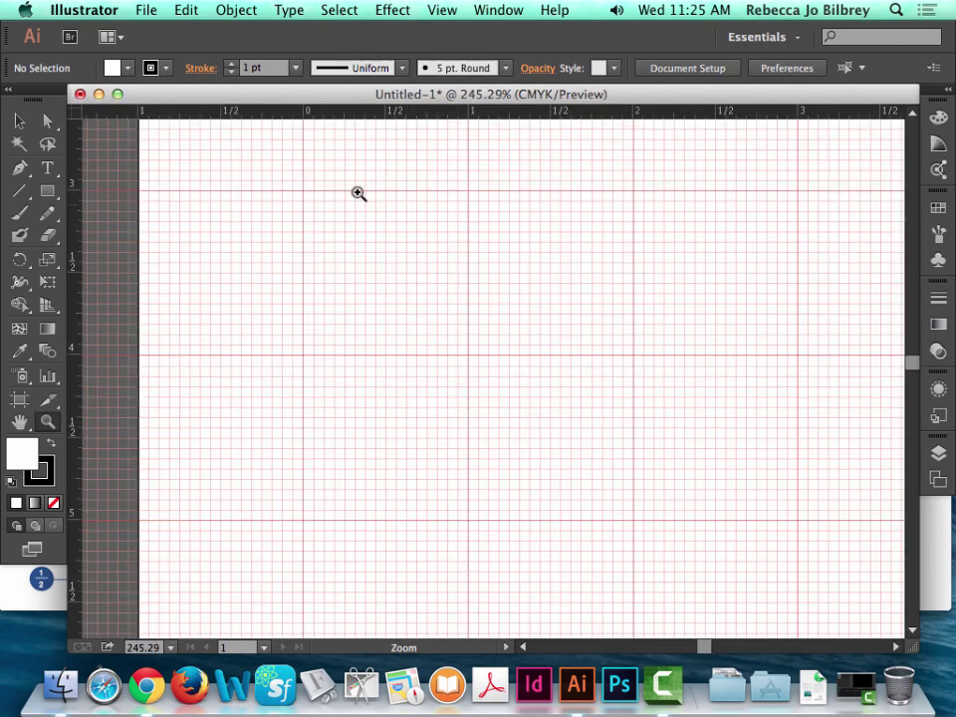
left_click(46, 192)
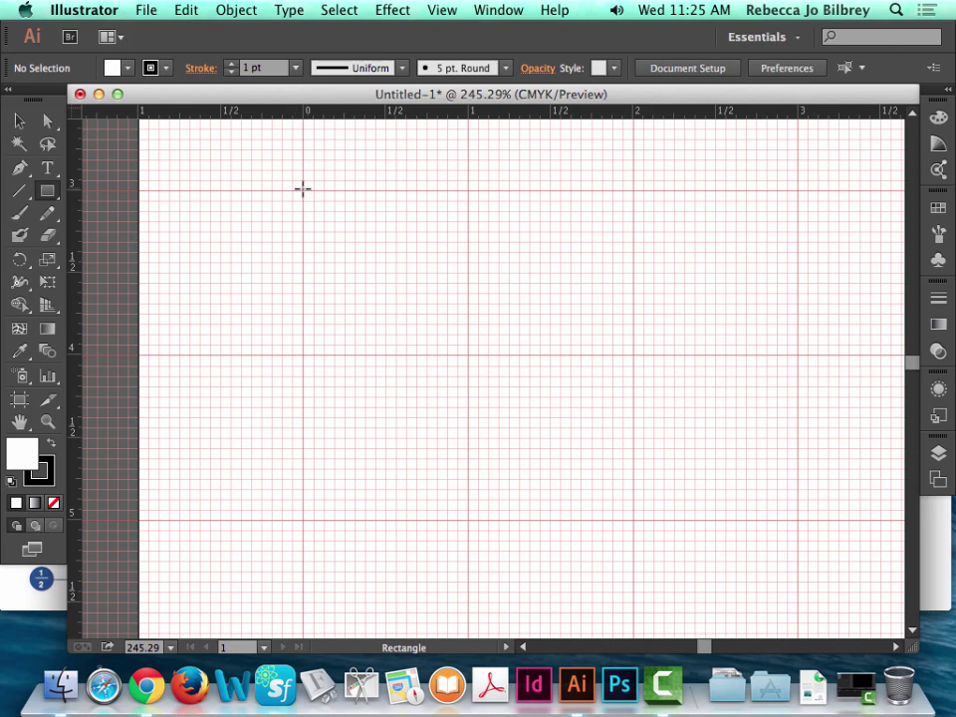
mouse_move(302, 191)
left_mouse_down()
mouse_move(472, 317)
mouse_move(658, 516)
mouse_move(674, 505)
left_mouse_up()
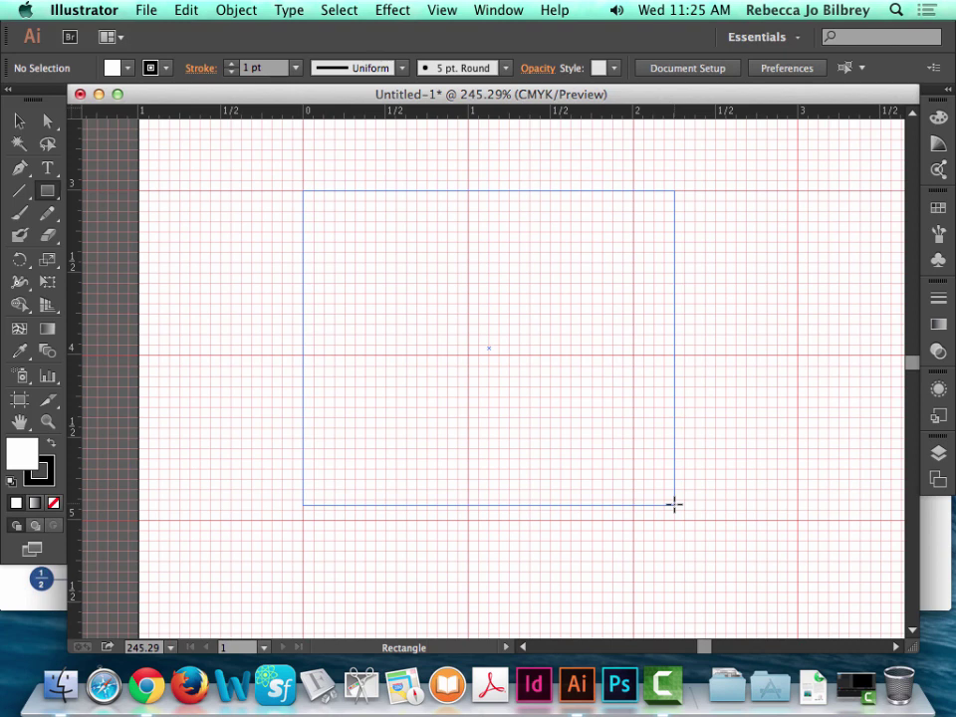
left_click_drag(673, 505, 674, 505)
key("super+z")
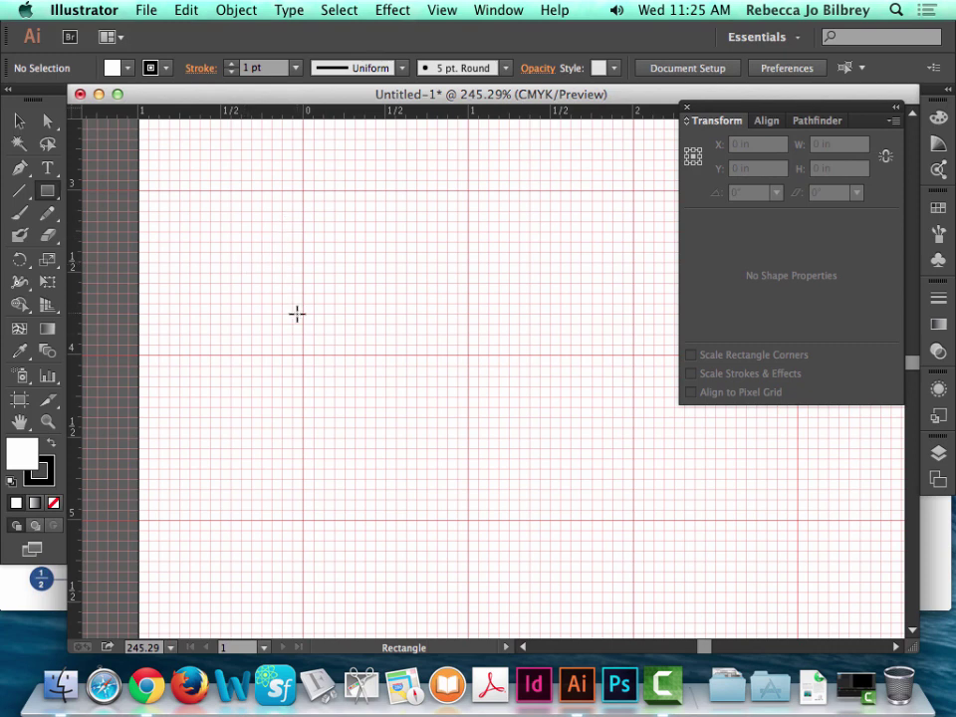
- Check Chrome's fraction-to-decimal chart for 5/8 in and create a 0.625 by 5.5 in rectangle starting 3 in below the ruler origin
scroll(298, 312, "right", 1)
scroll(299, 312, "down", 3)
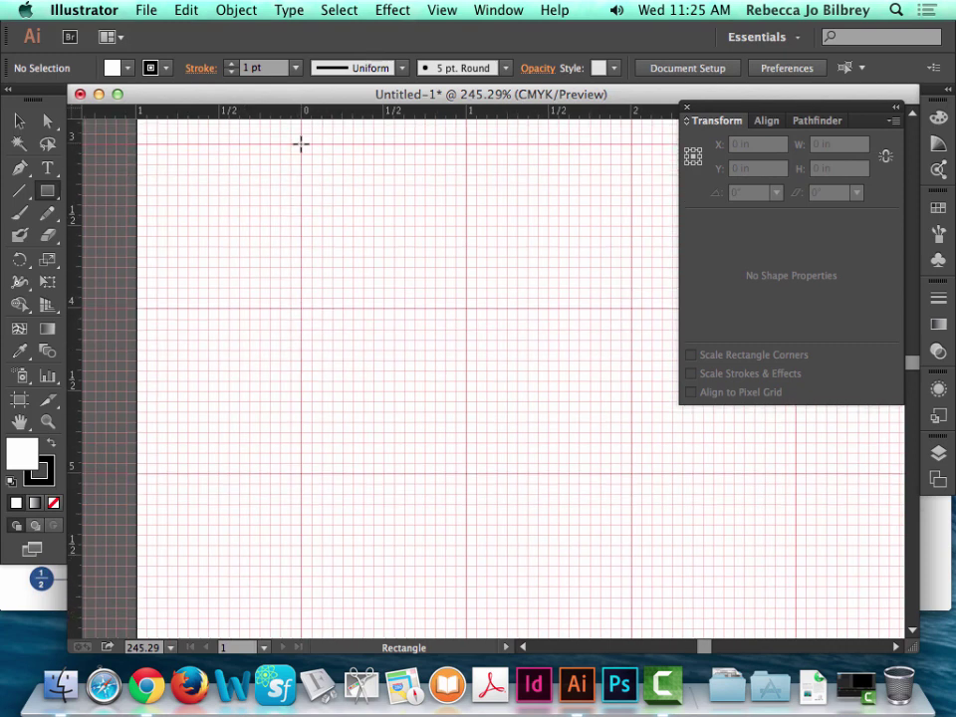
left_click(48, 191)
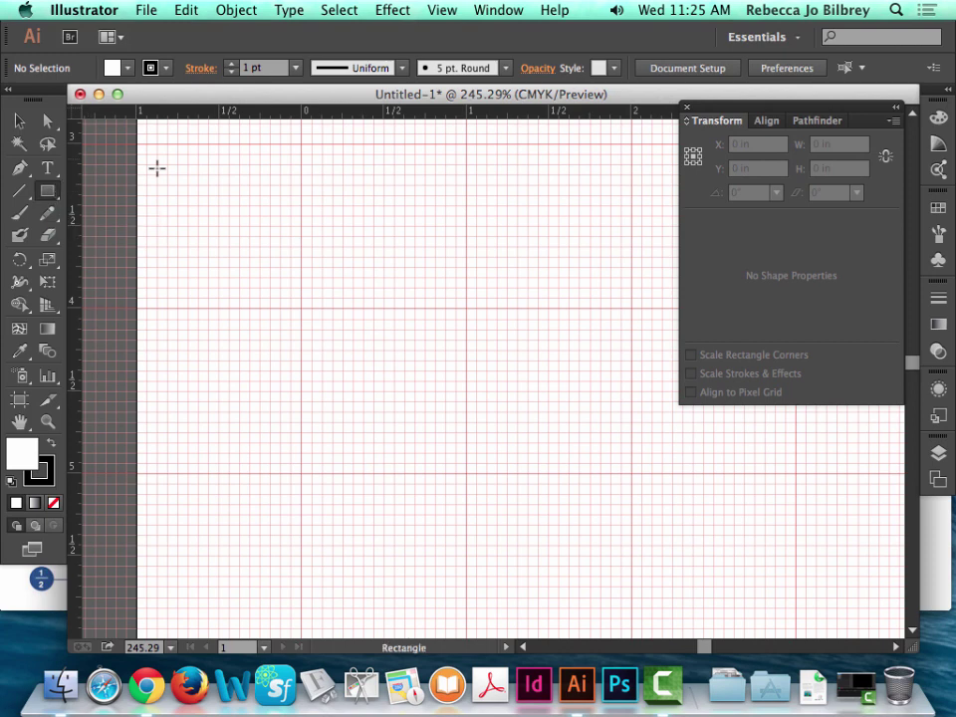
left_click(301, 145)
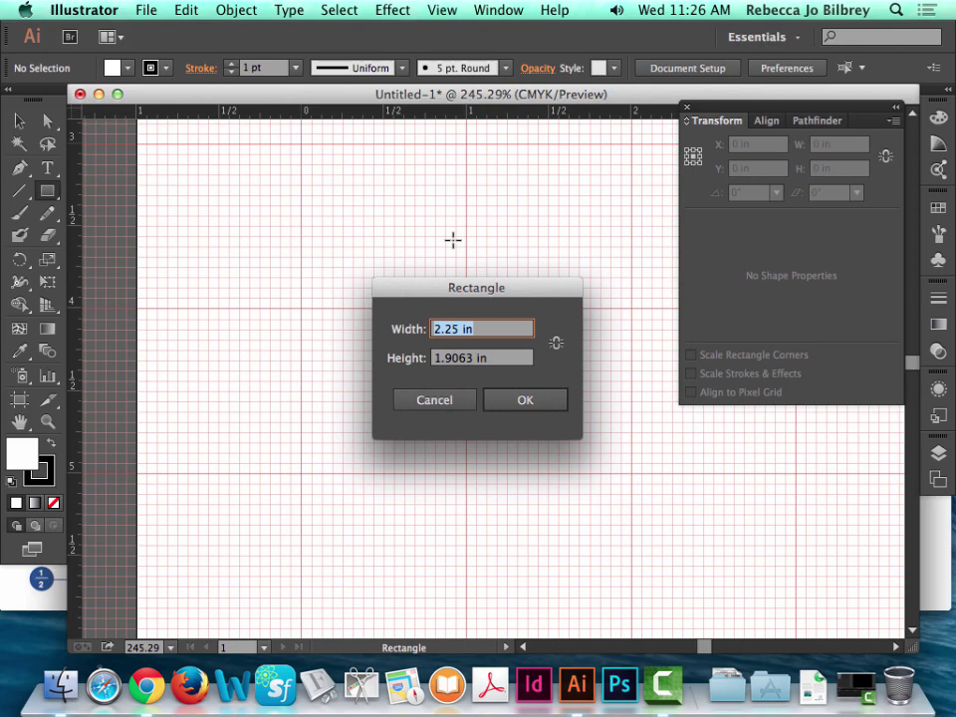
left_click(39, 596)
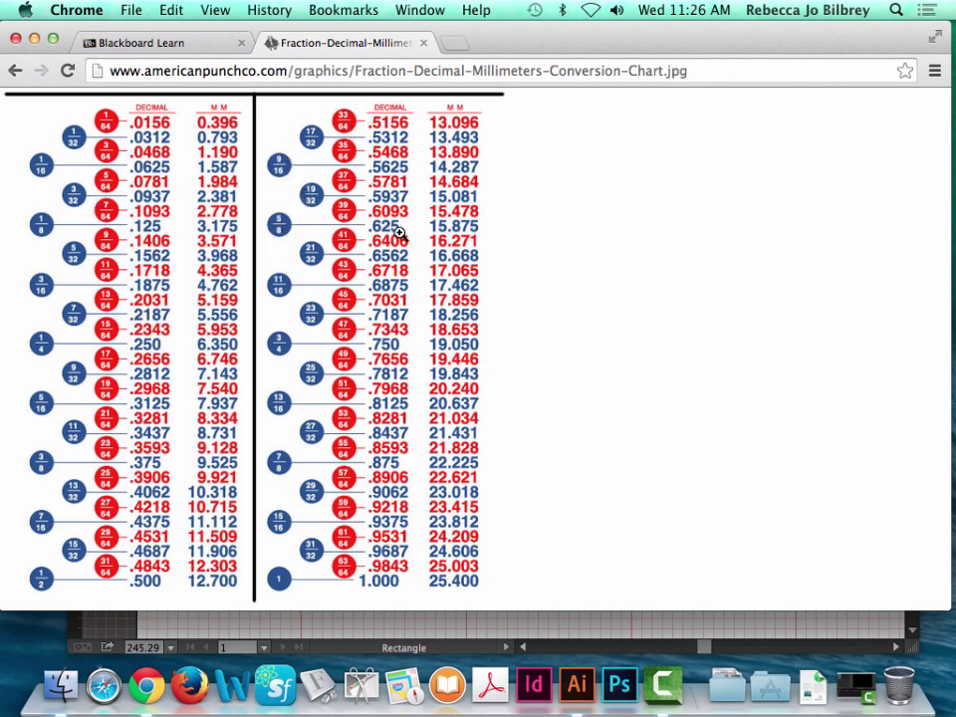
left_click(458, 652)
type(".625")
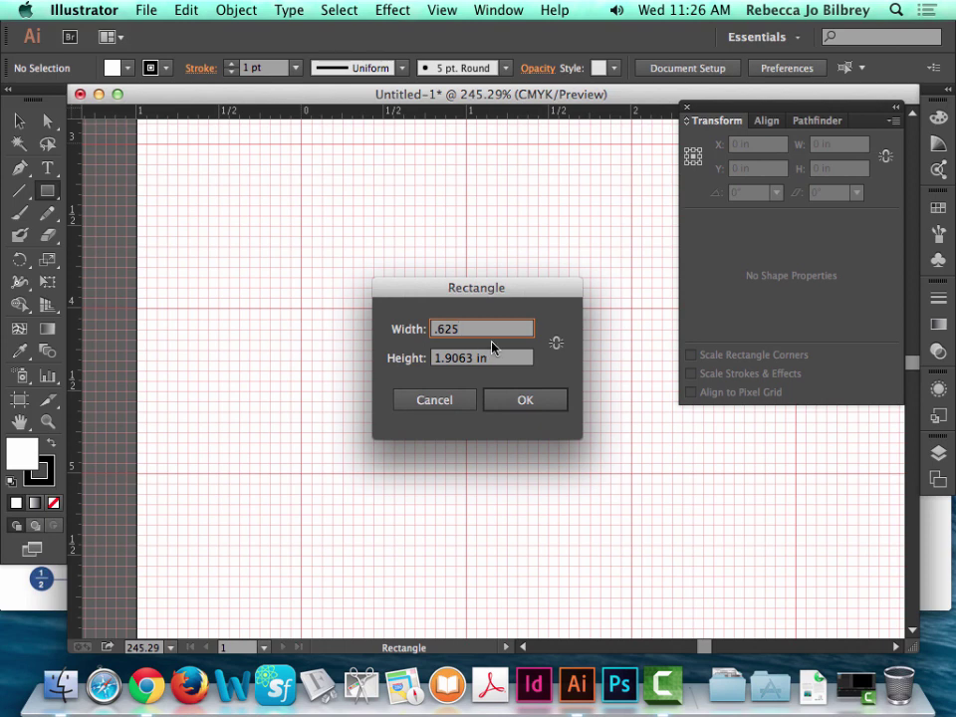
key("Tab")
type("5.5")
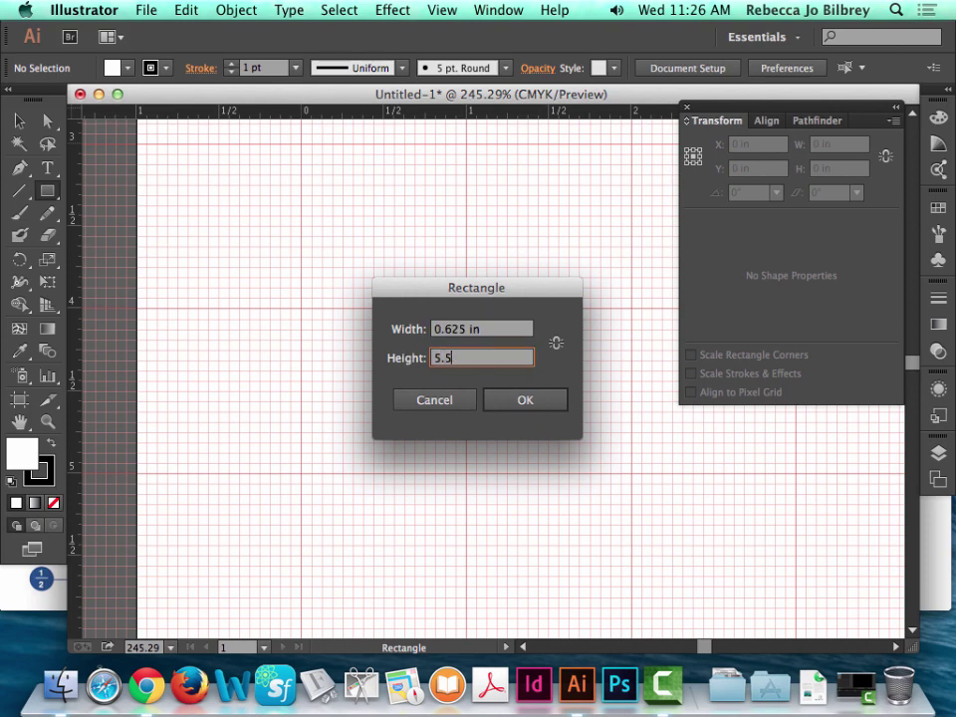
left_click(526, 401)
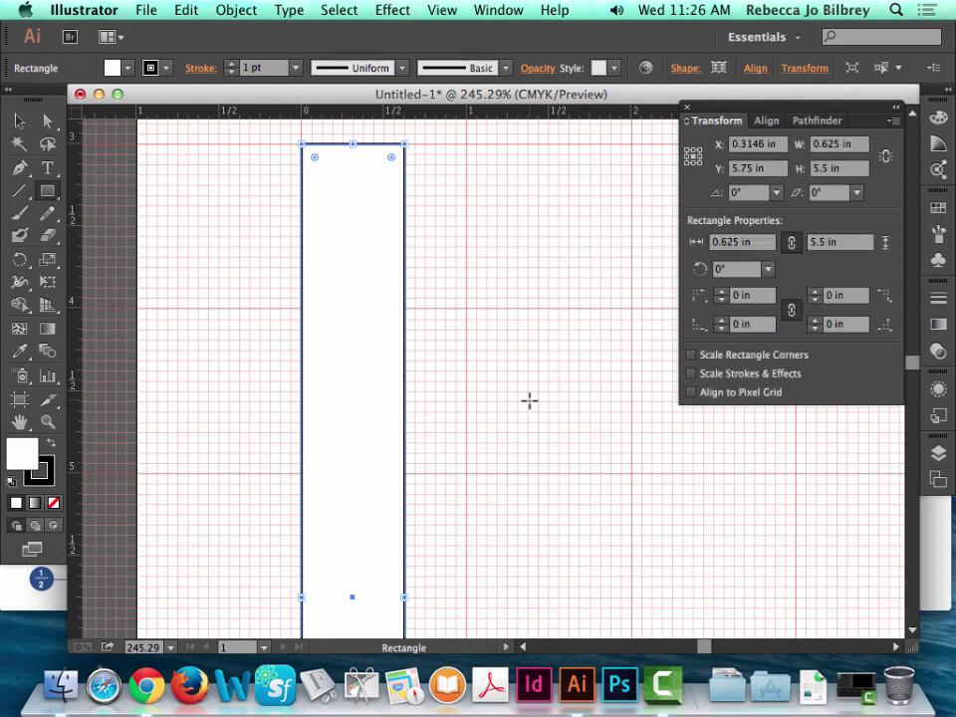
- Create a second rectangle 3 in wide and 5.5 in high, starting exactly at the narrow rectangle's upper-right corner
key("super+0")
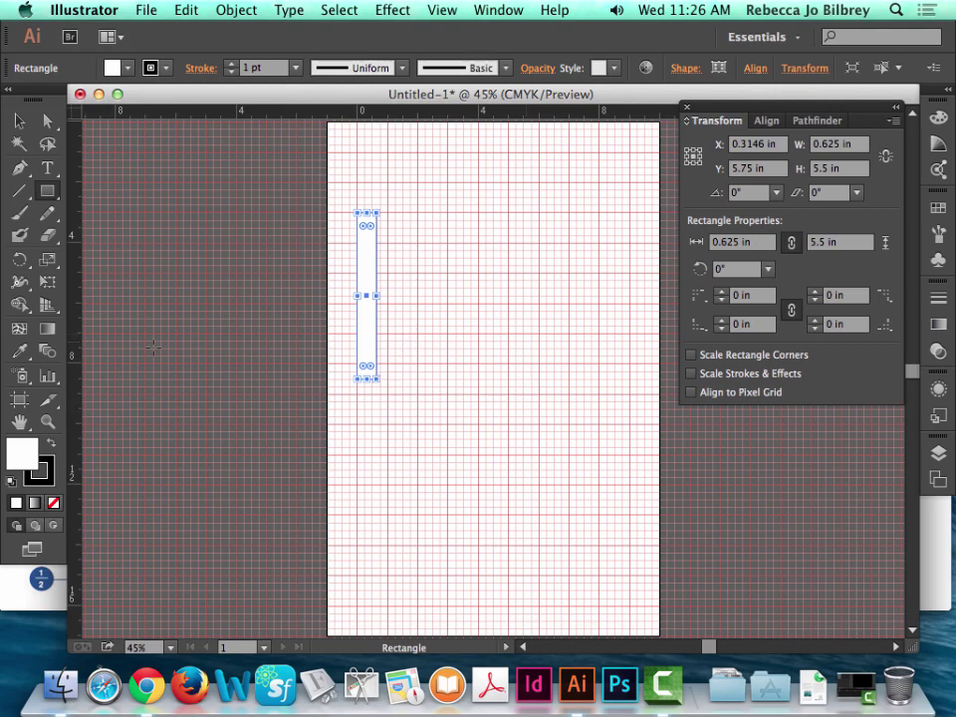
key("z")
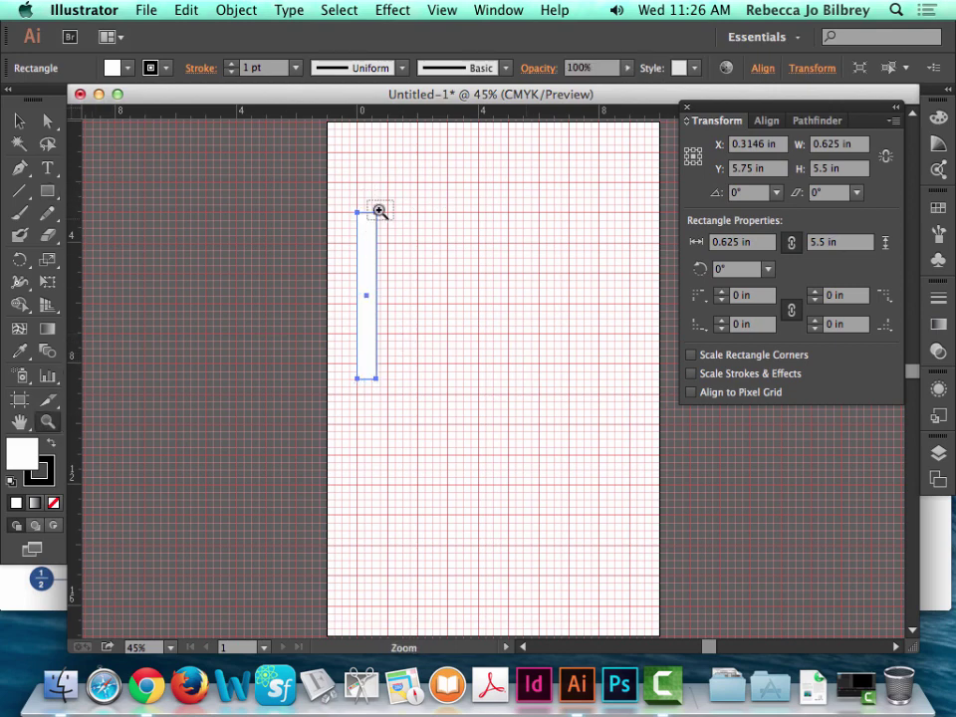
left_click_drag(376, 209, 487, 275)
key("v")
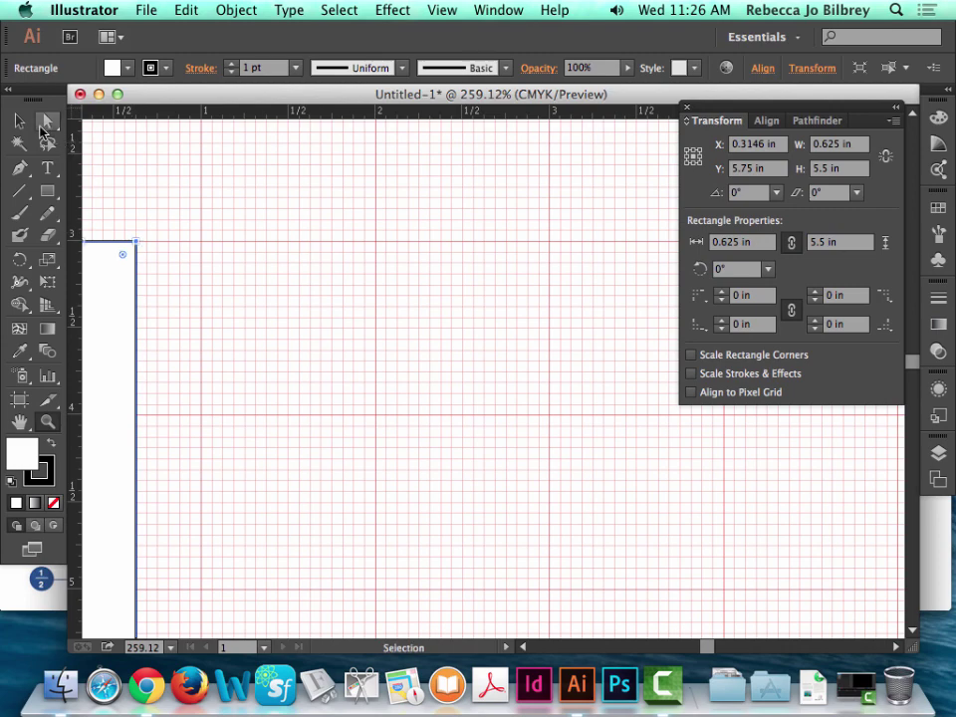
left_click(181, 215)
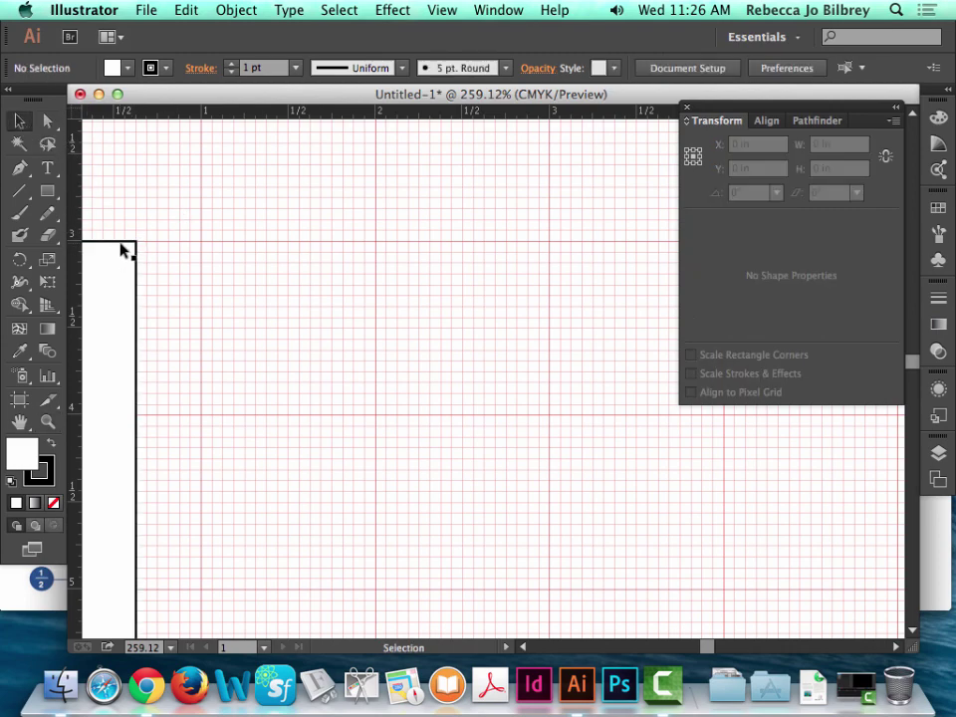
scroll(249, 275, "right", 2)
scroll(249, 274, "left", 10)
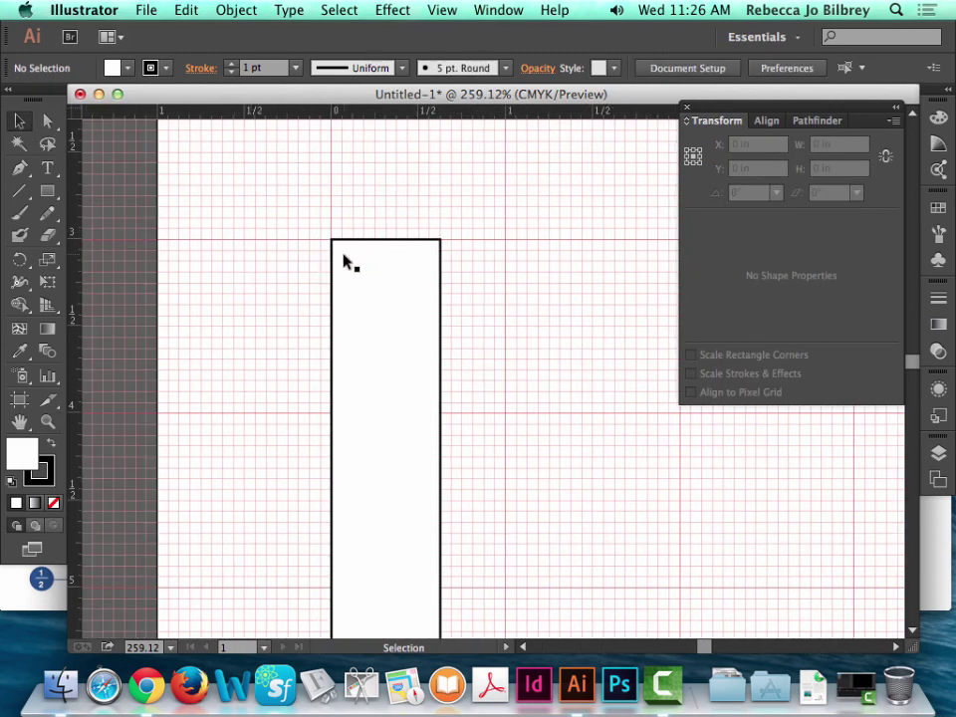
left_click(47, 421)
left_click_drag(427, 222, 498, 287)
left_click(47, 190)
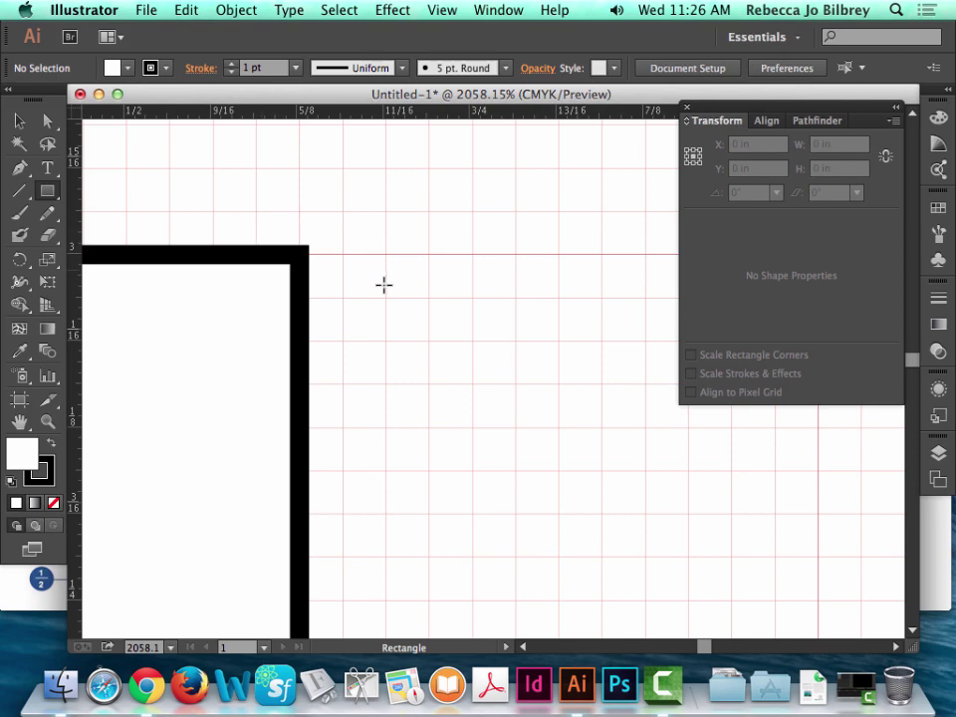
left_click(302, 258)
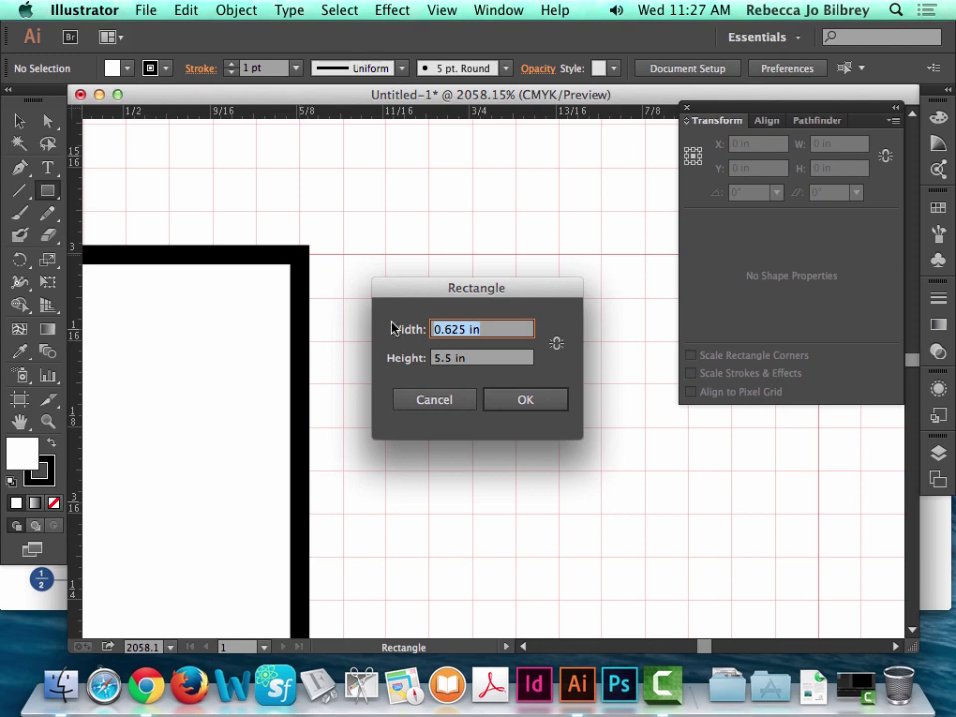
type("3")
left_click(524, 399)
key("v")
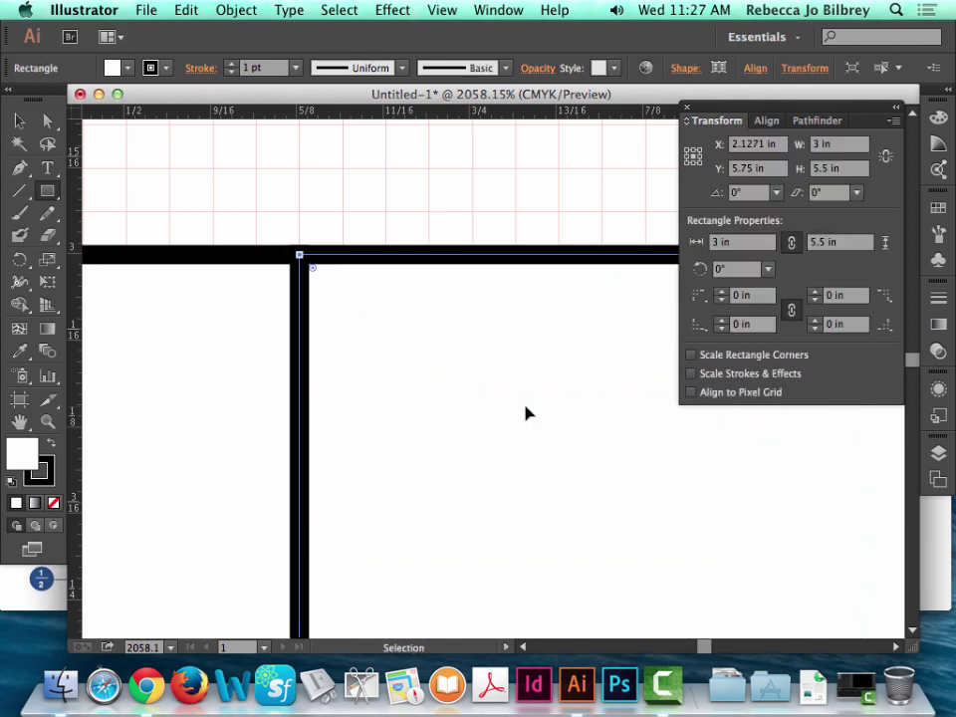
- Create a third rectangle 1 in wide and 5.5 in high, starting at the 3 in wide rectangle's upper-right corner
key("super+0")
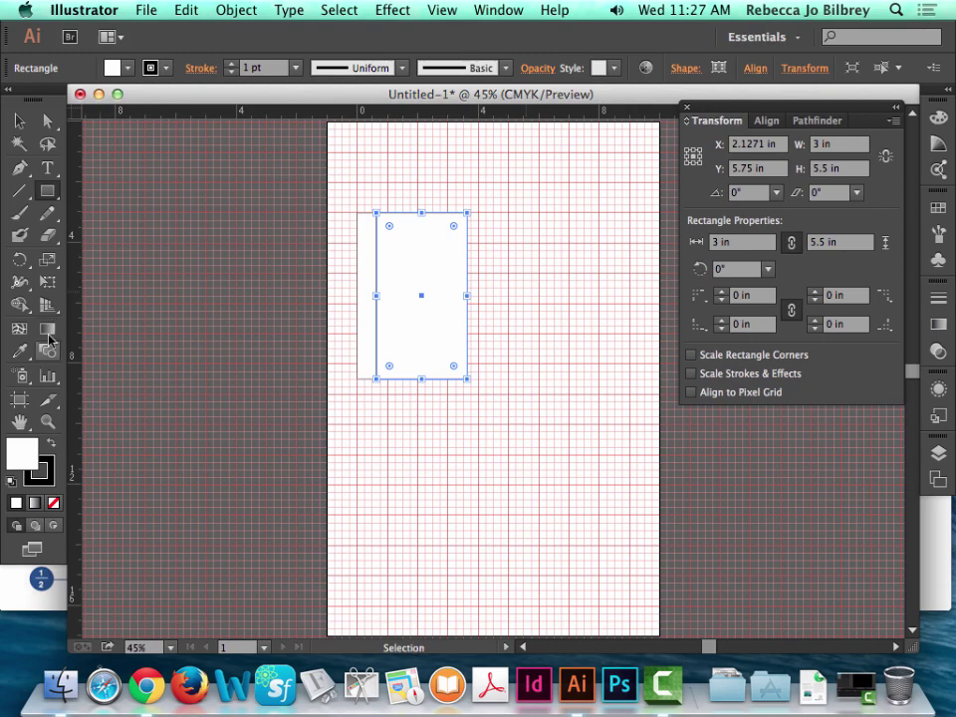
left_click(48, 421)
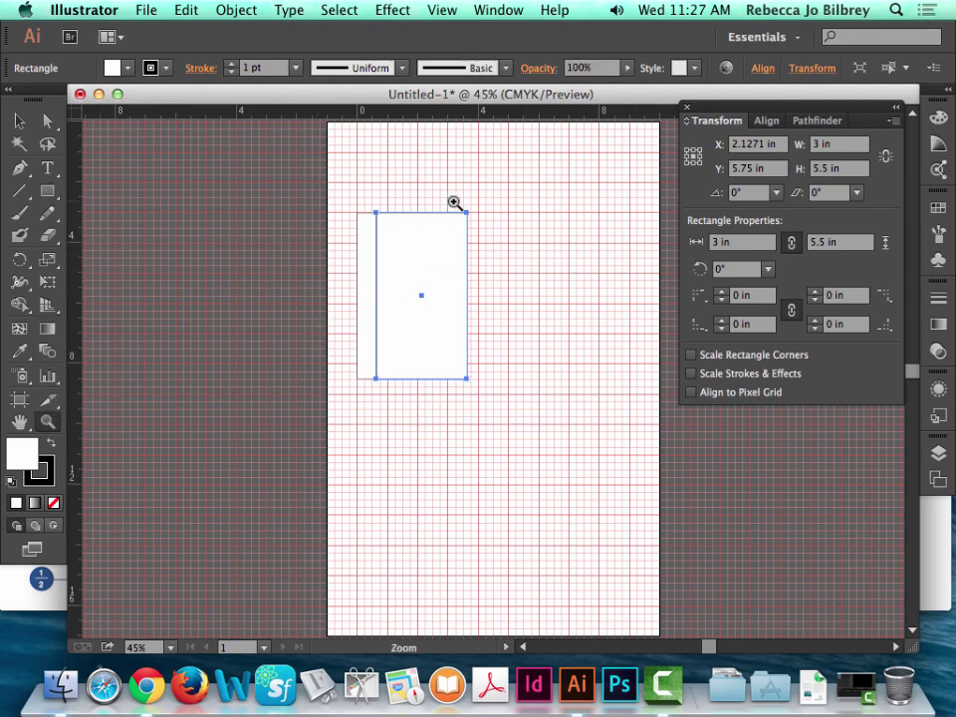
left_click_drag(454, 203, 572, 261)
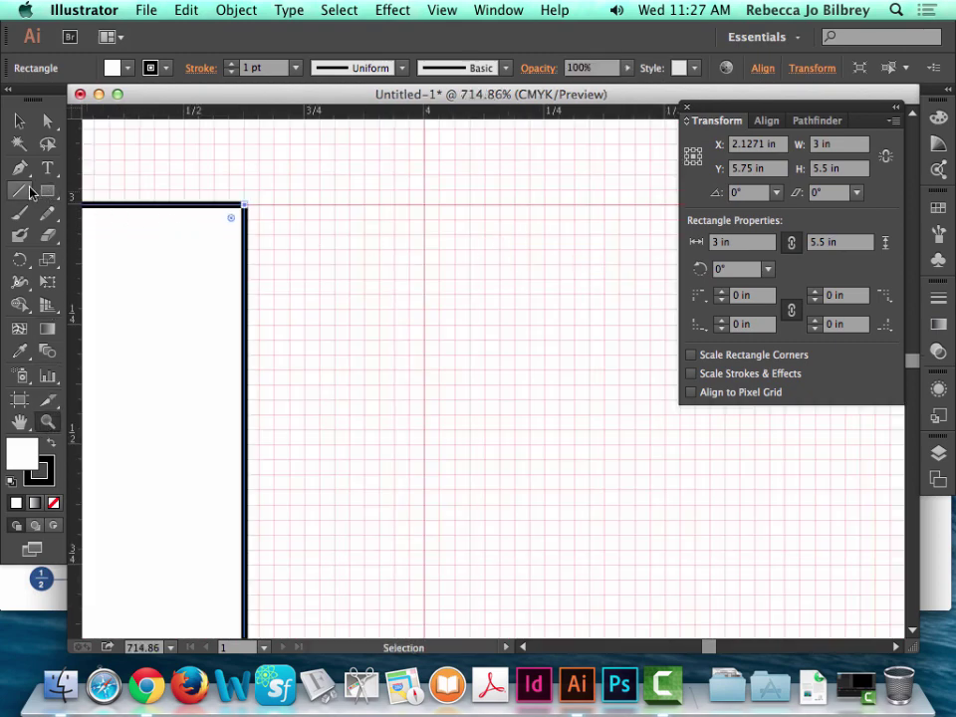
key("v")
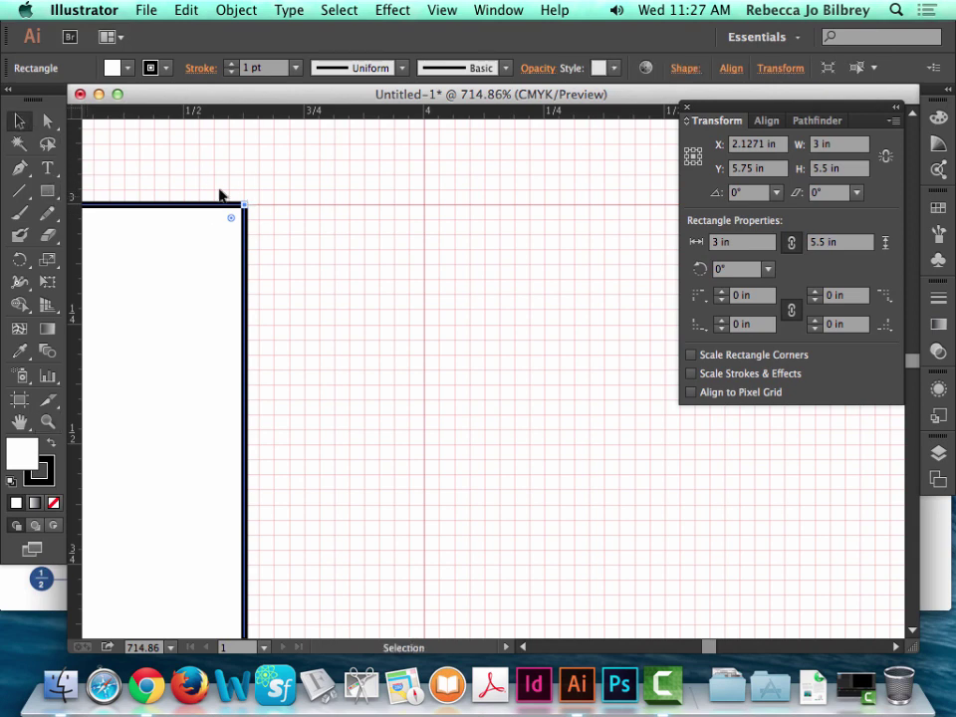
left_click(251, 203)
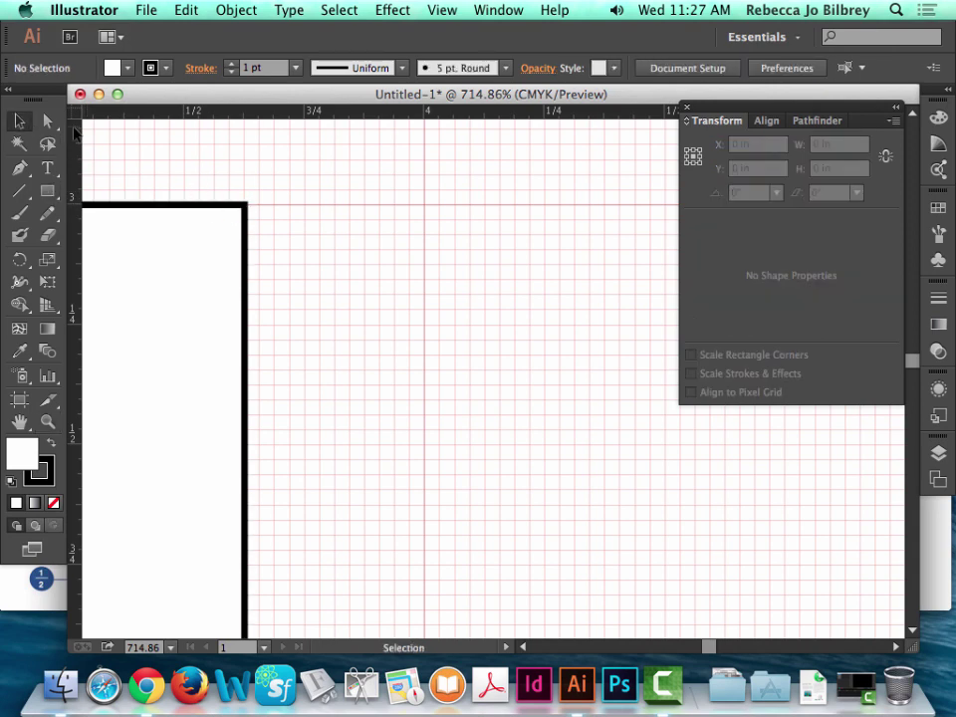
left_click(47, 190)
left_click(246, 204)
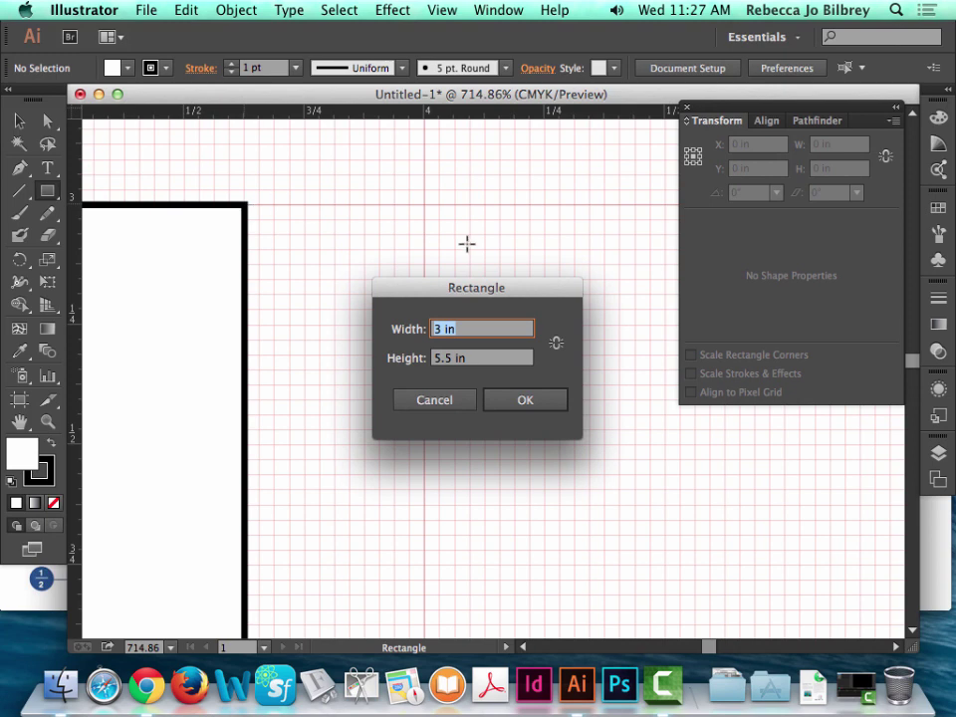
type("1")
left_click(536, 401)
- Add a fourth rectangle 3 in wide and 5.5 in high, starting at the 1 in wide rectangle's upper-right corner
scroll(602, 415, "right", 5)
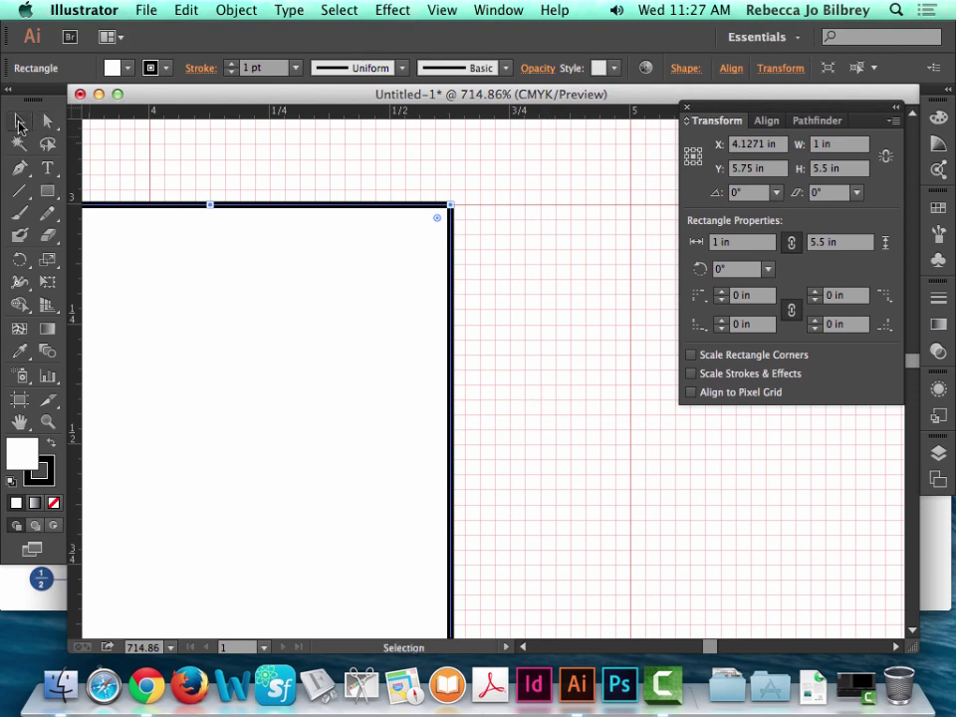
left_click(120, 188, "super")
left_click(453, 204)
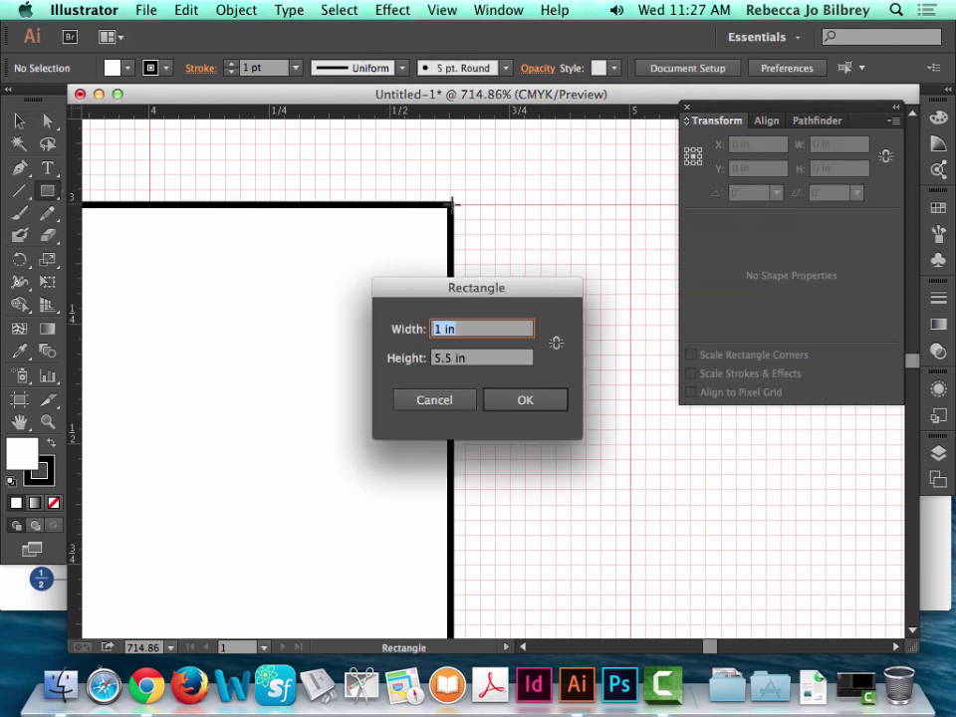
type("3")
left_click(525, 399)
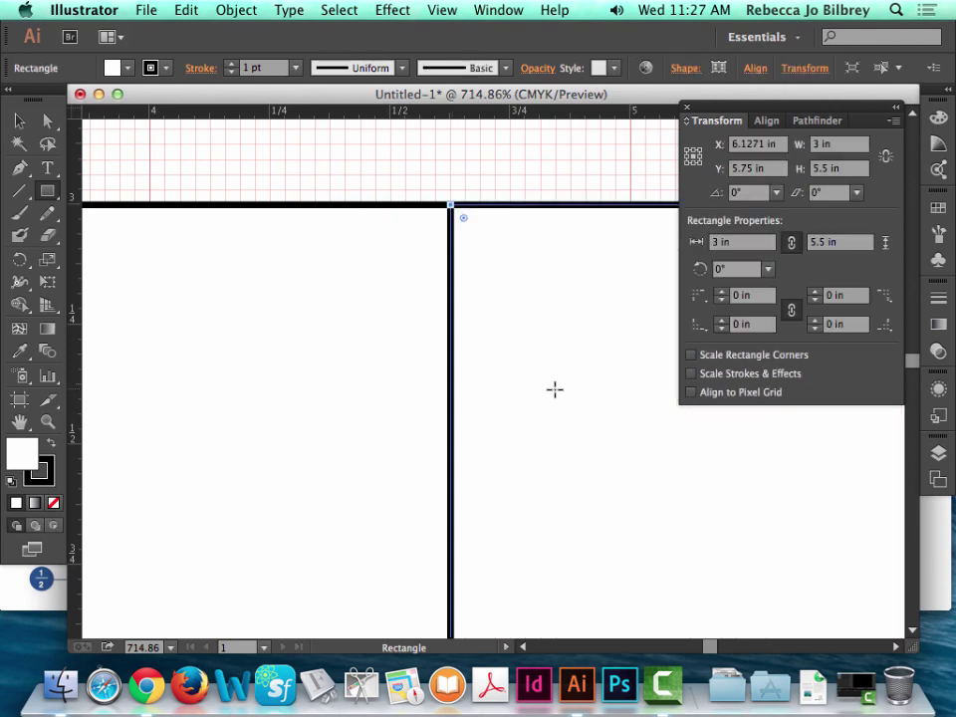
- Check Chrome's fraction-to-decimal chart and create a 0.4375 by 5.5 in rectangle from the upper-right corner of the second 3 in wide rectangle
scroll(554, 388, "right", 10)
scroll(543, 384, "right", 2)
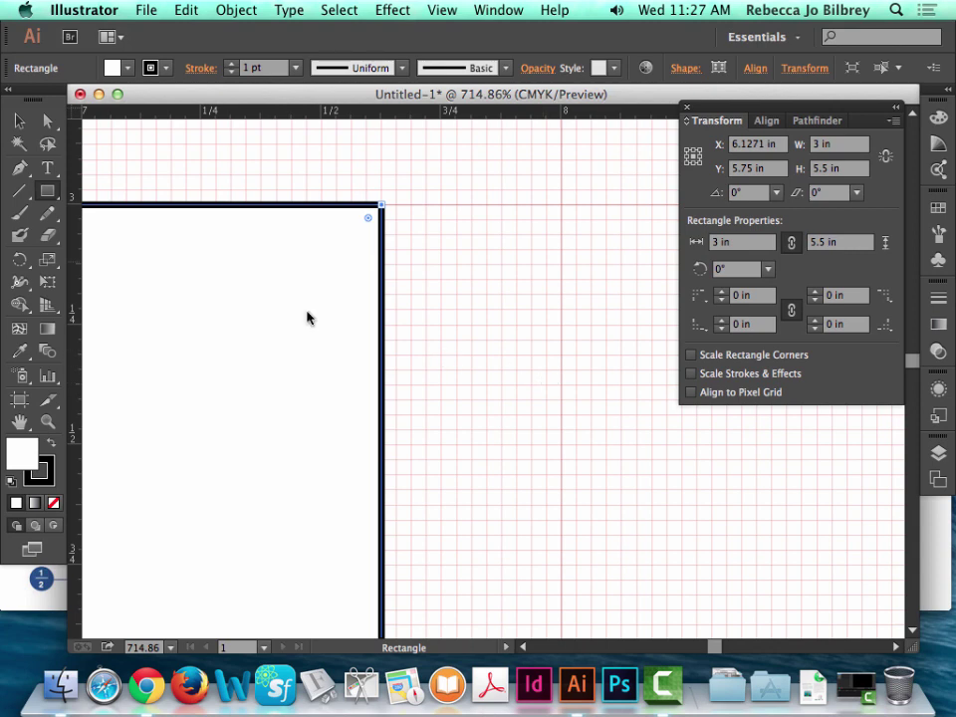
left_click(19, 121)
left_click(156, 164)
left_click(47, 192)
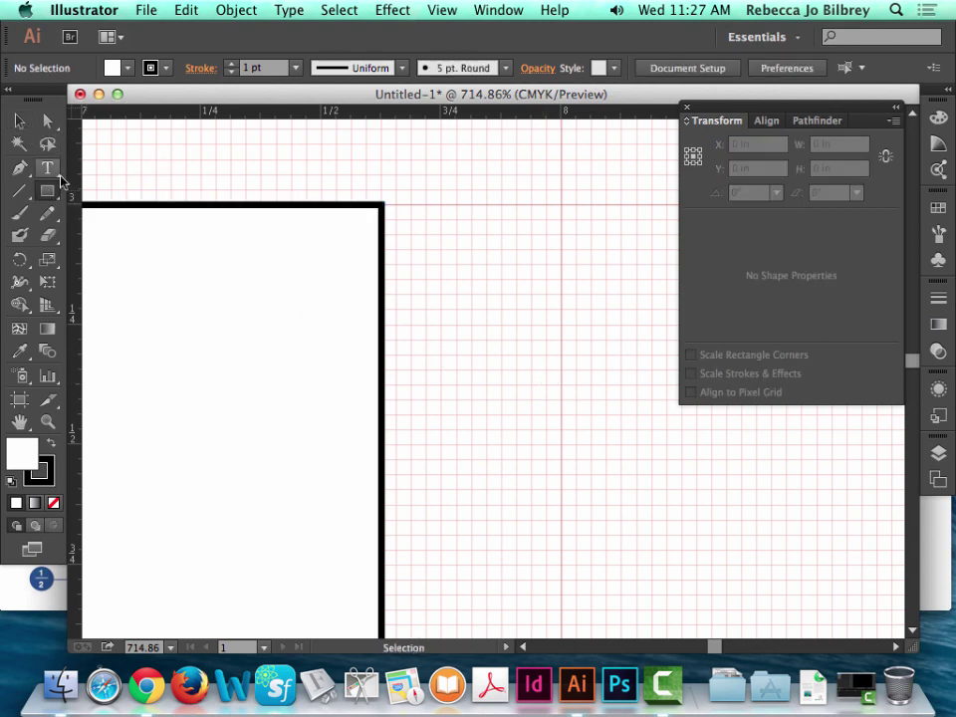
left_click(394, 208)
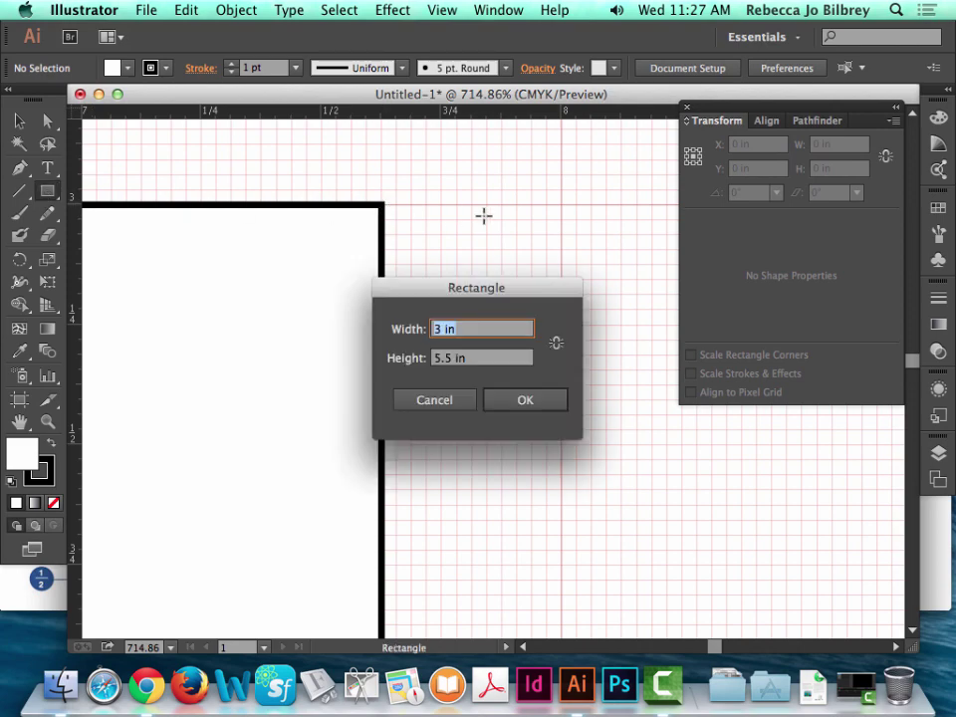
left_click(21, 589)
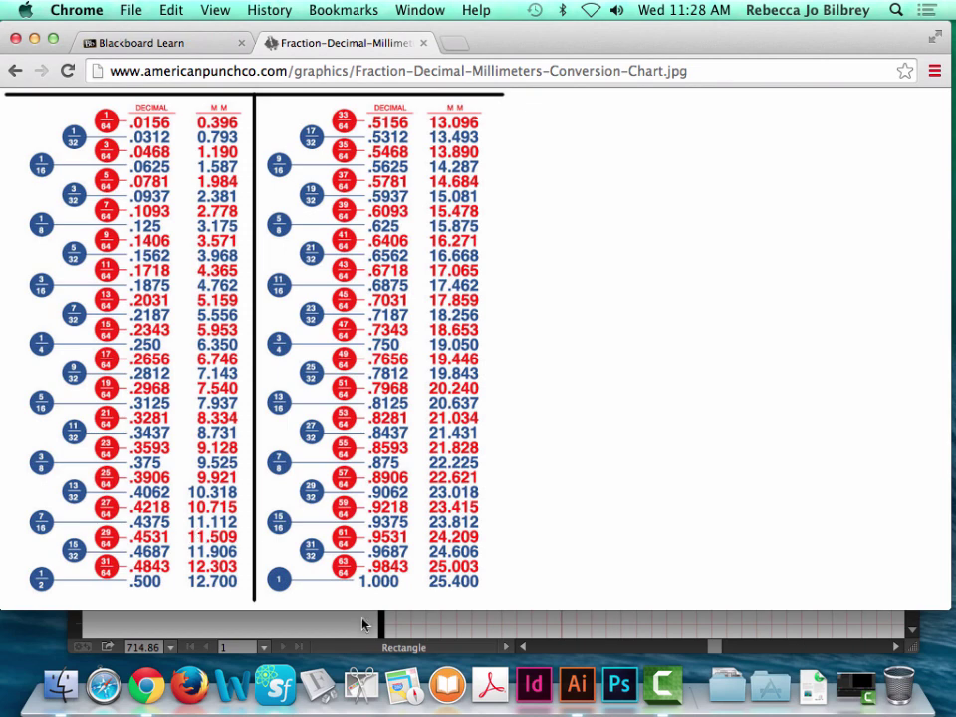
left_click(393, 653)
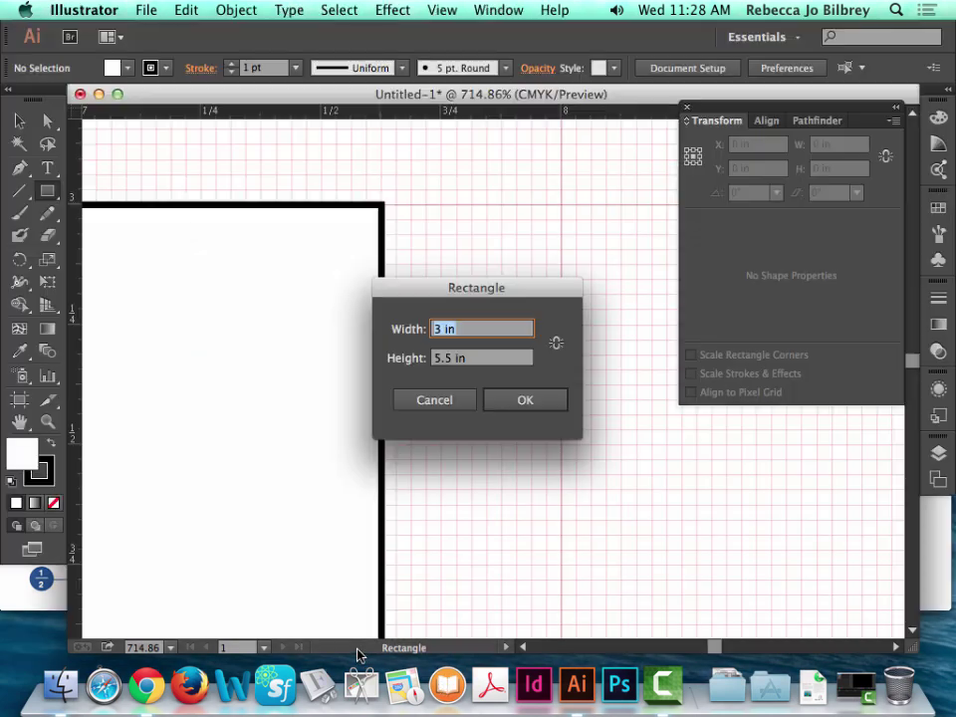
type(".375")
left_click(439, 329)
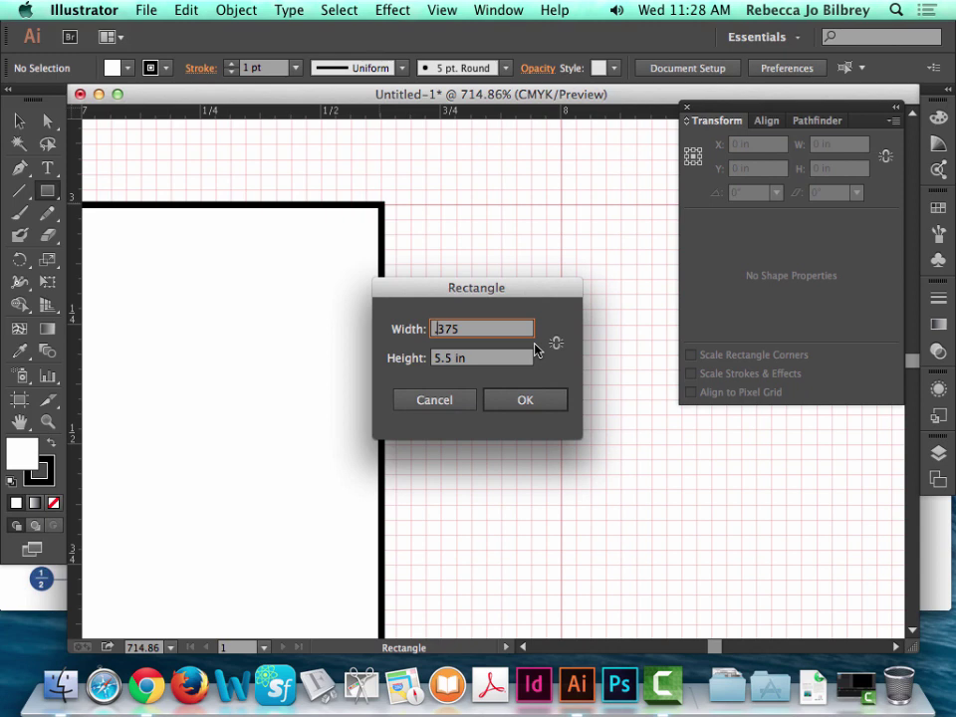
type("4")
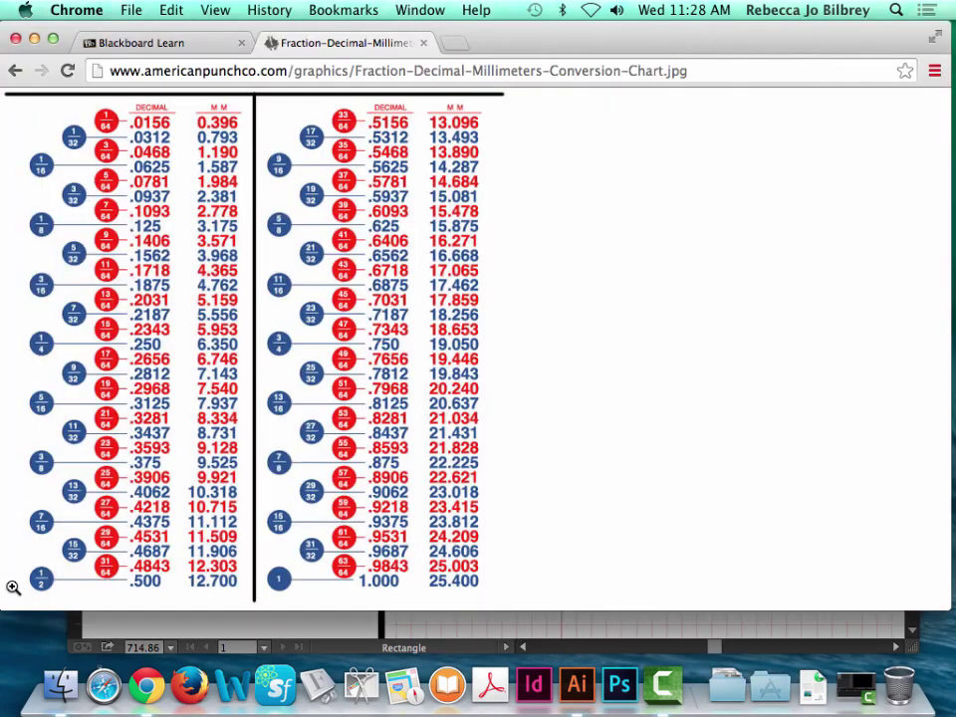
left_click(26, 590)
left_click(371, 652)
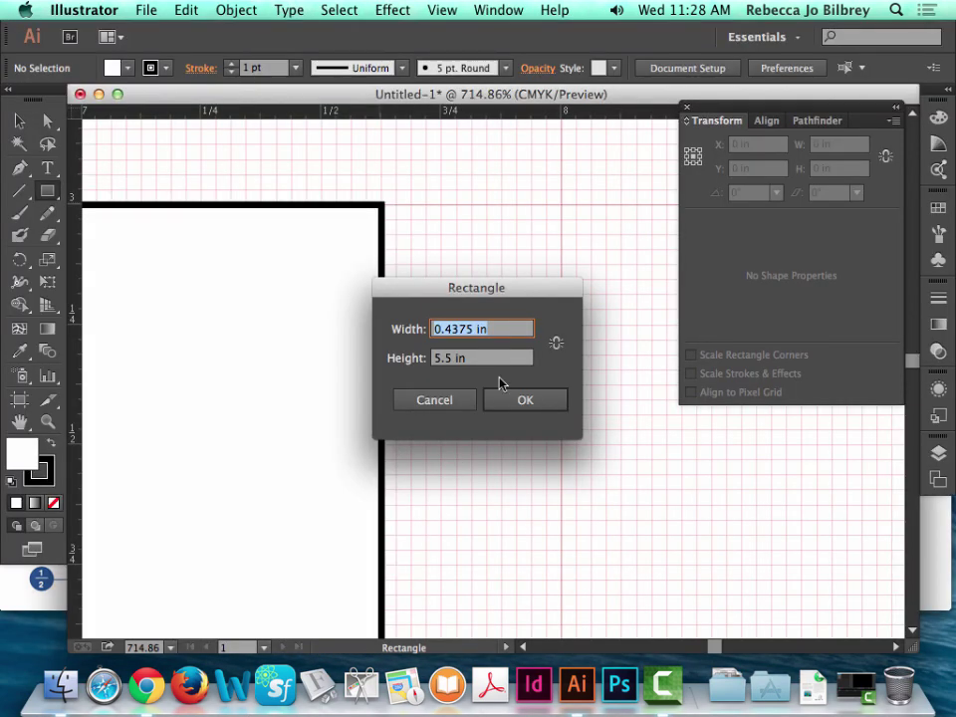
left_click(514, 399)
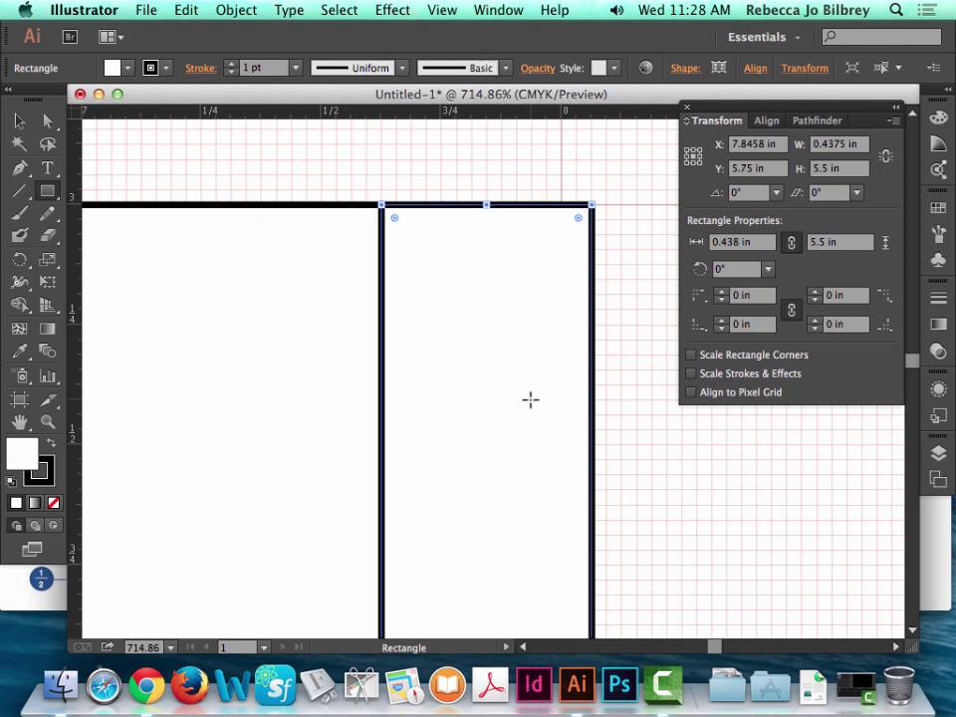
- Check Chrome's chart for 13/16 in and create a 1 by 0.8125 in rectangle from the 1 in wide panel's upper-left corner
key("super+0")
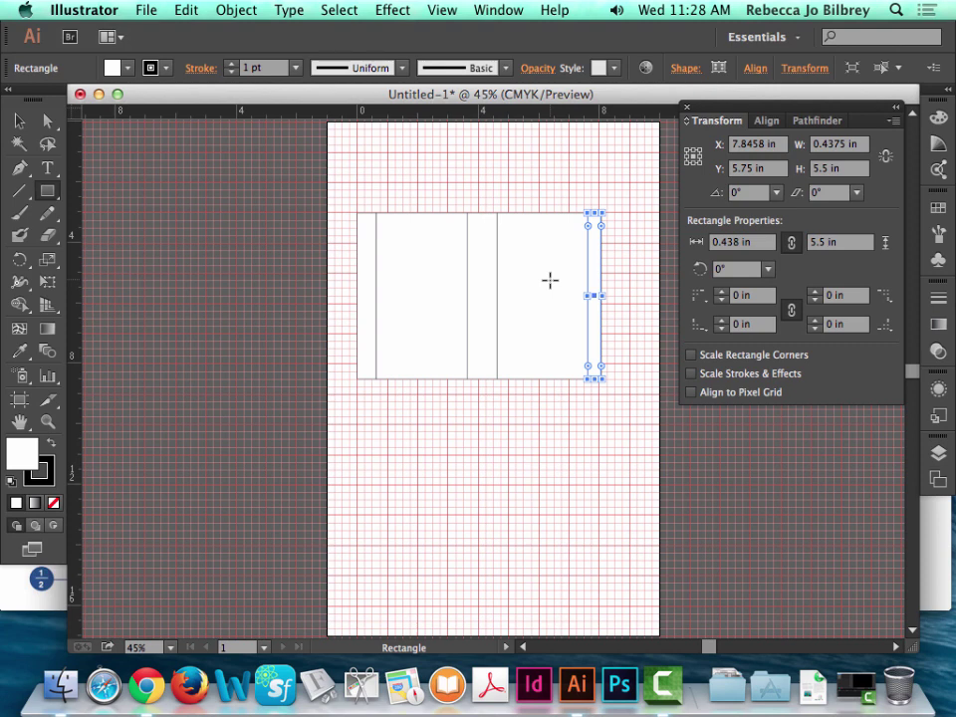
key("super+space")
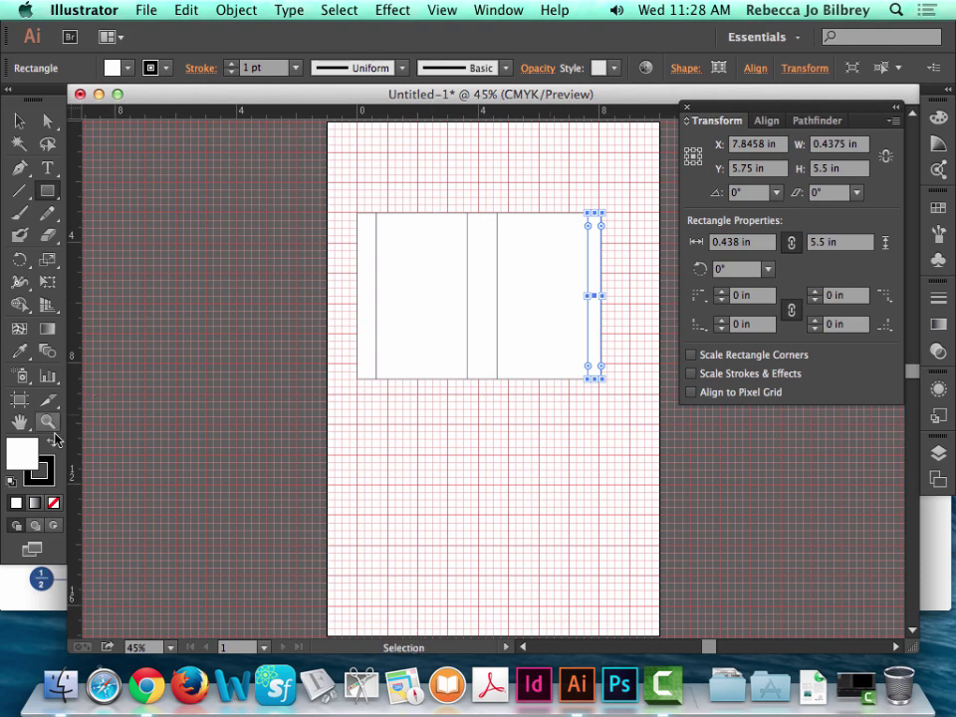
left_click_drag(460, 183, 520, 225)
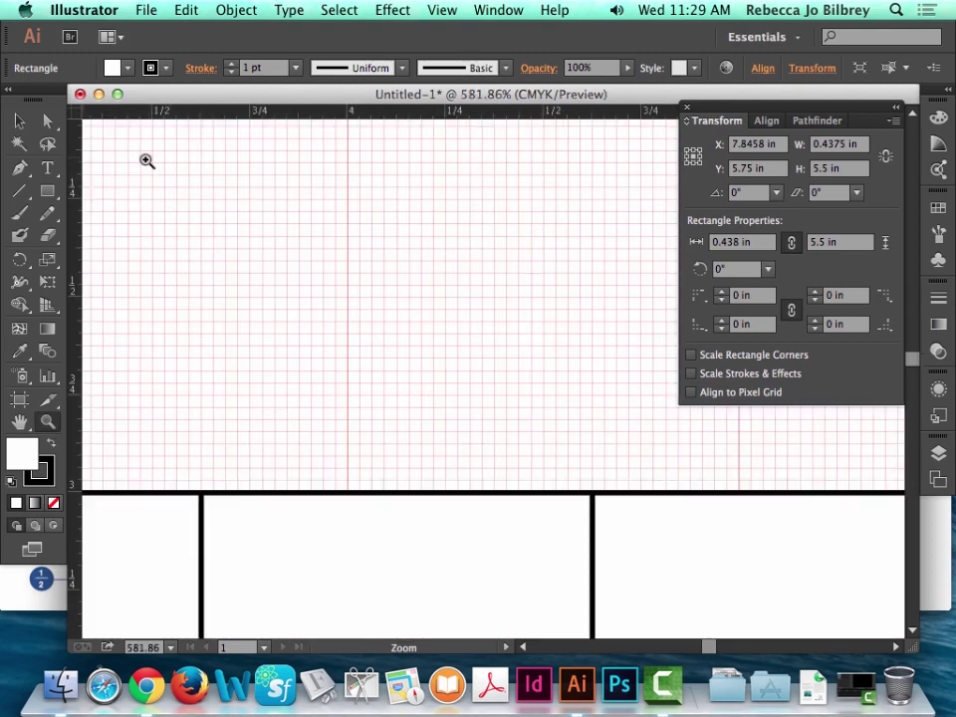
left_click(47, 192)
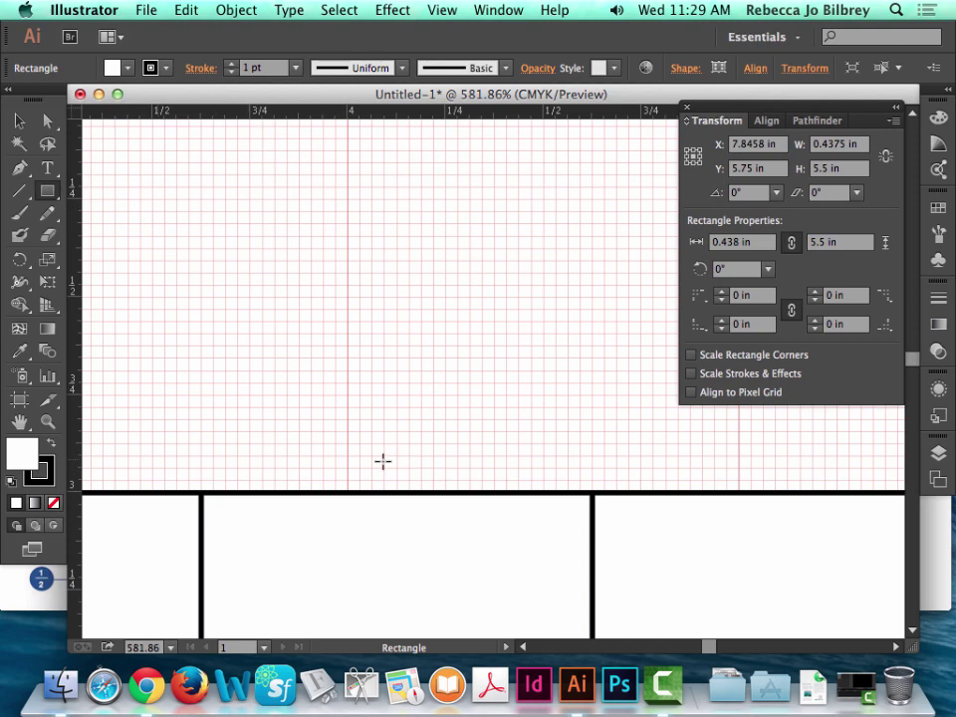
scroll(205, 474, "down", 5)
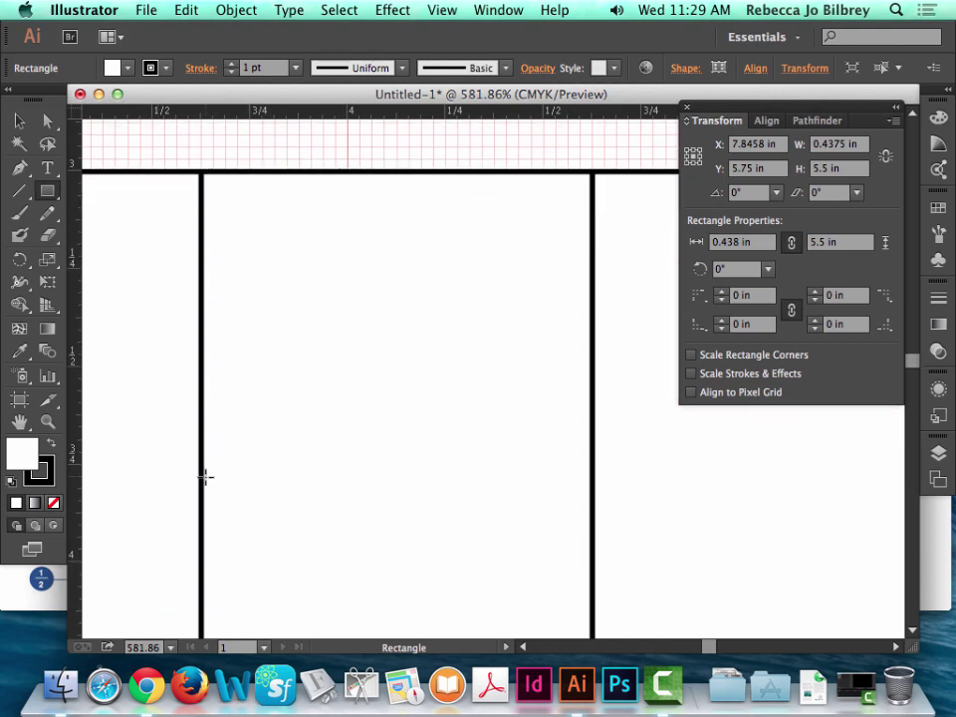
scroll(228, 319, "up", 2)
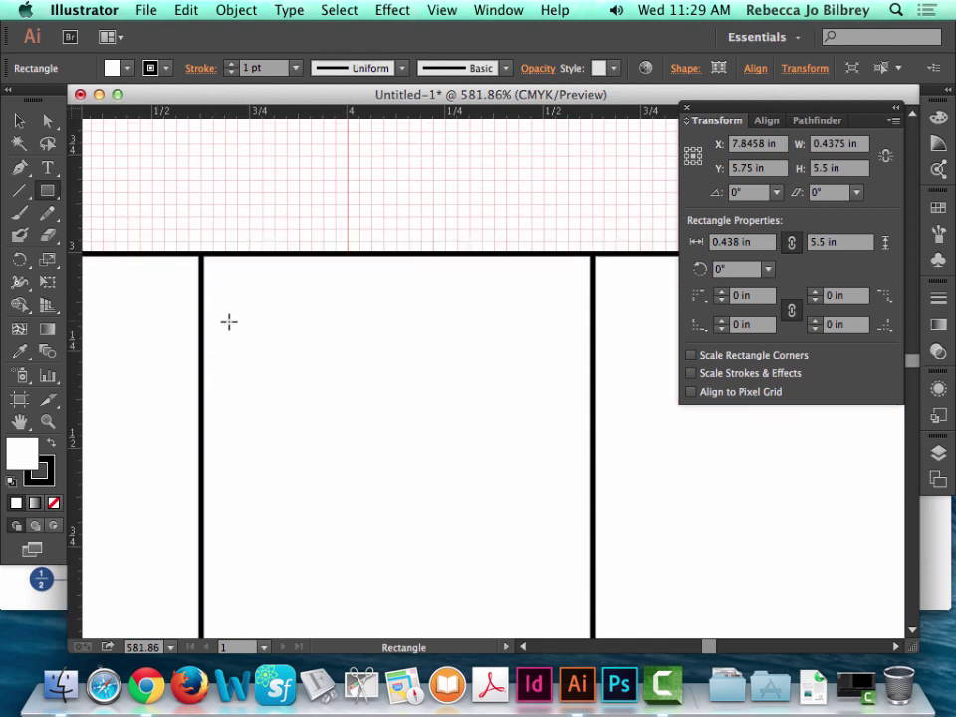
left_click(200, 255)
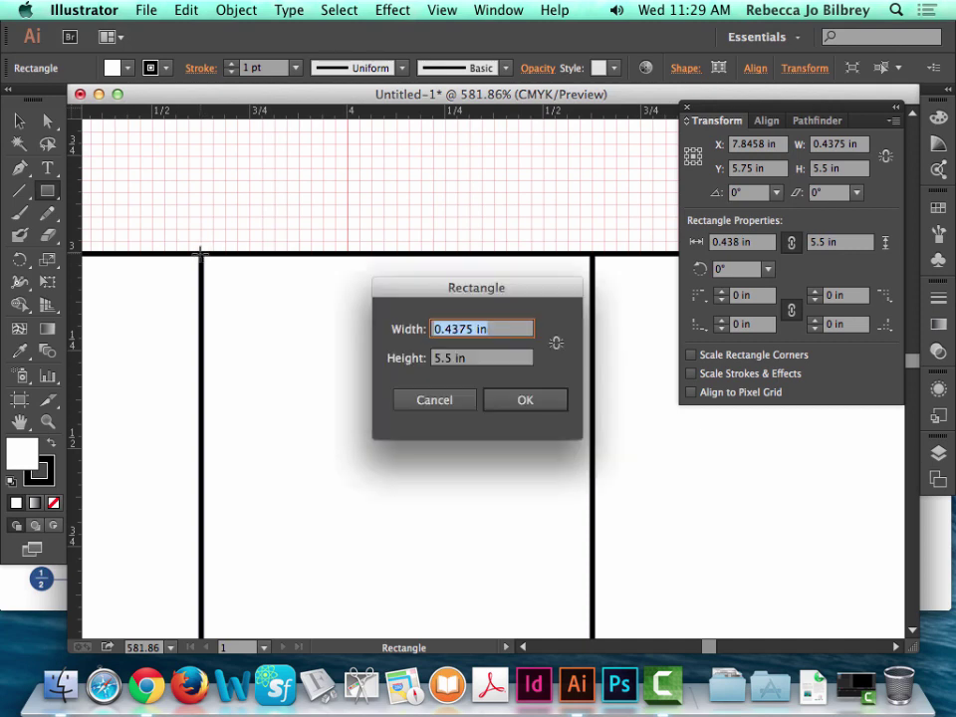
type("1")
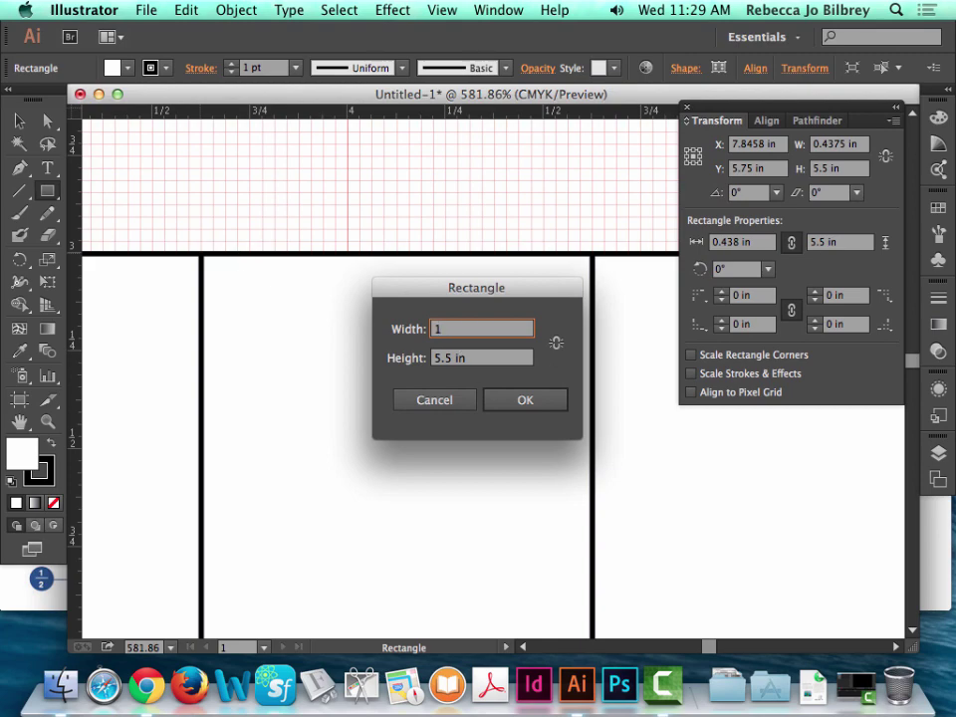
left_click(16, 577)
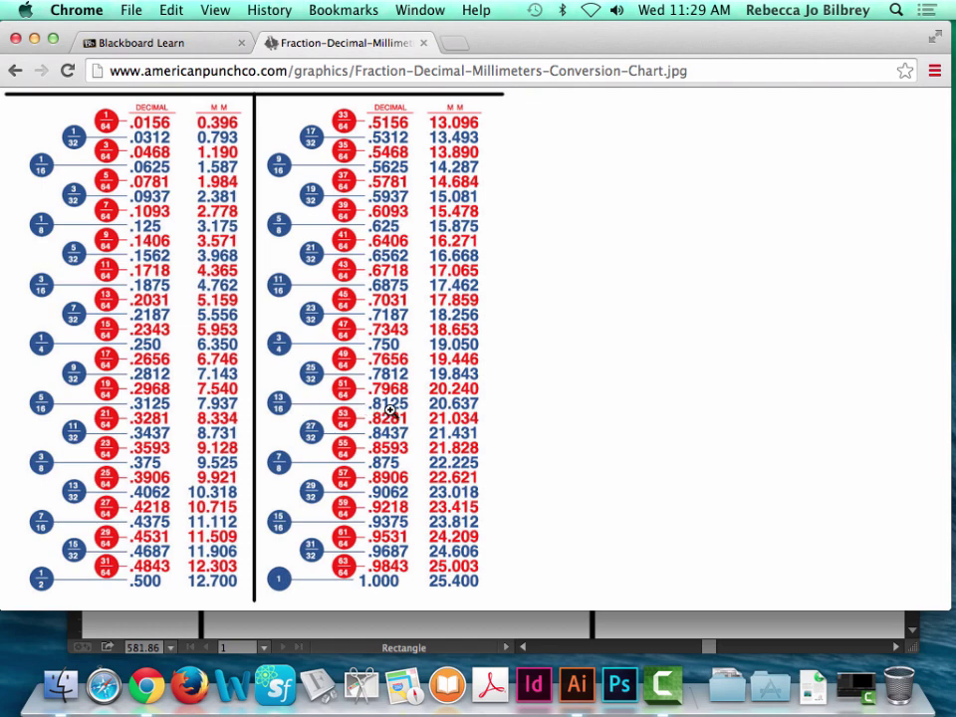
left_click(478, 649)
type(".8125")
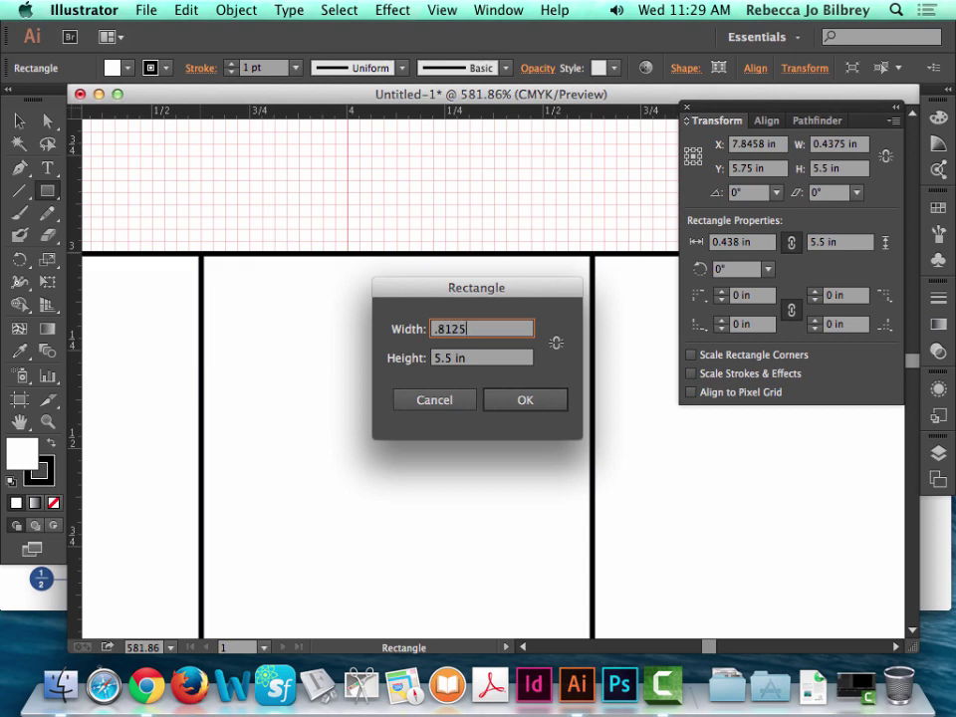
key("Tab")
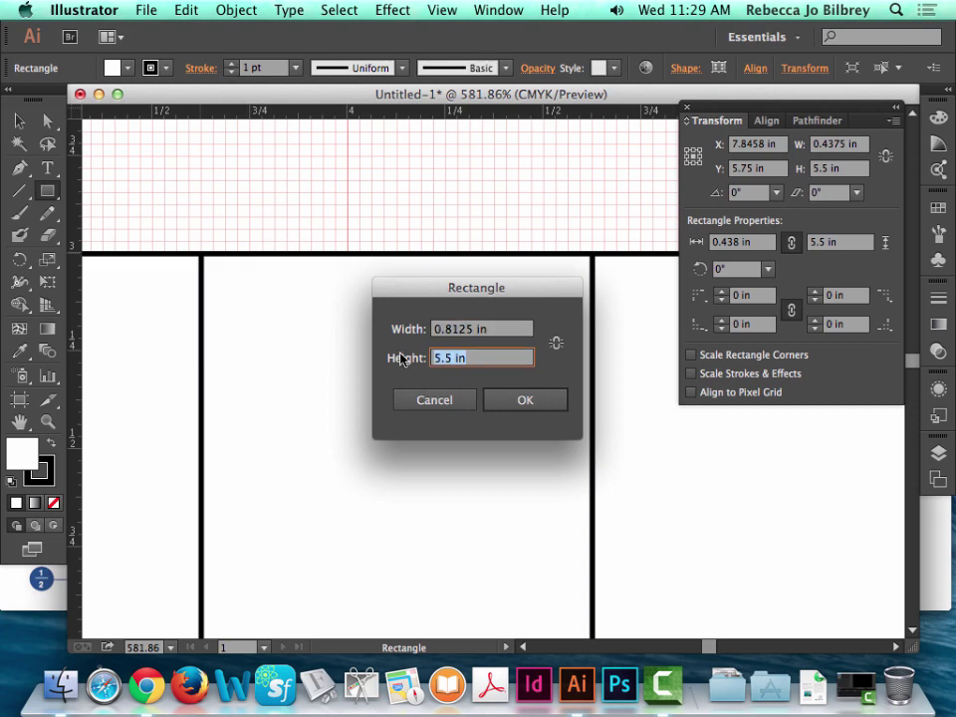
type(".8125")
key("Tab")
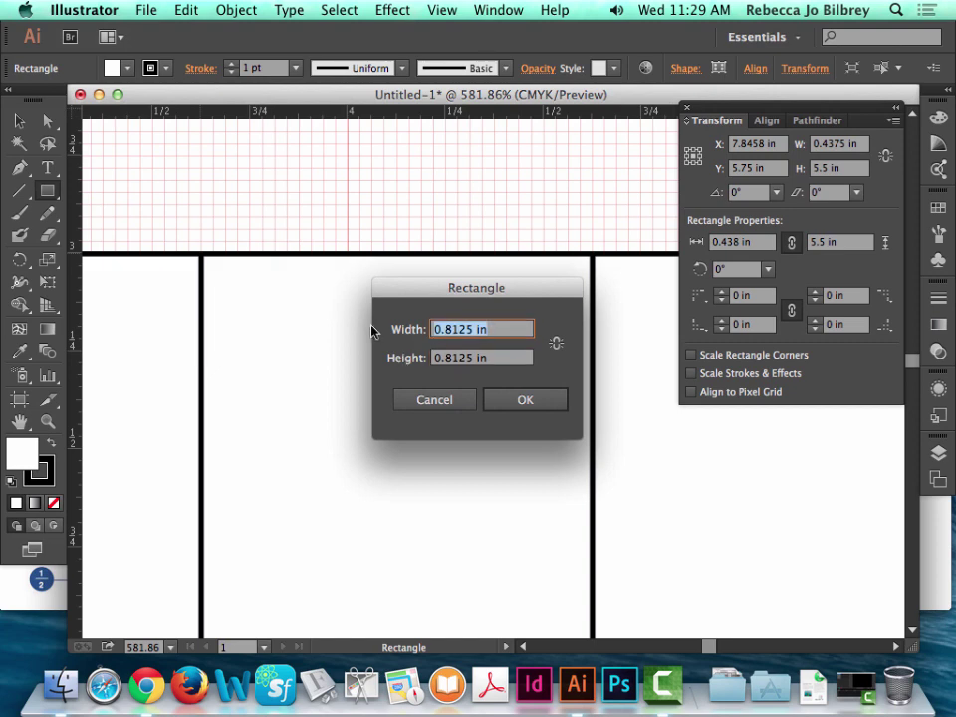
type("1")
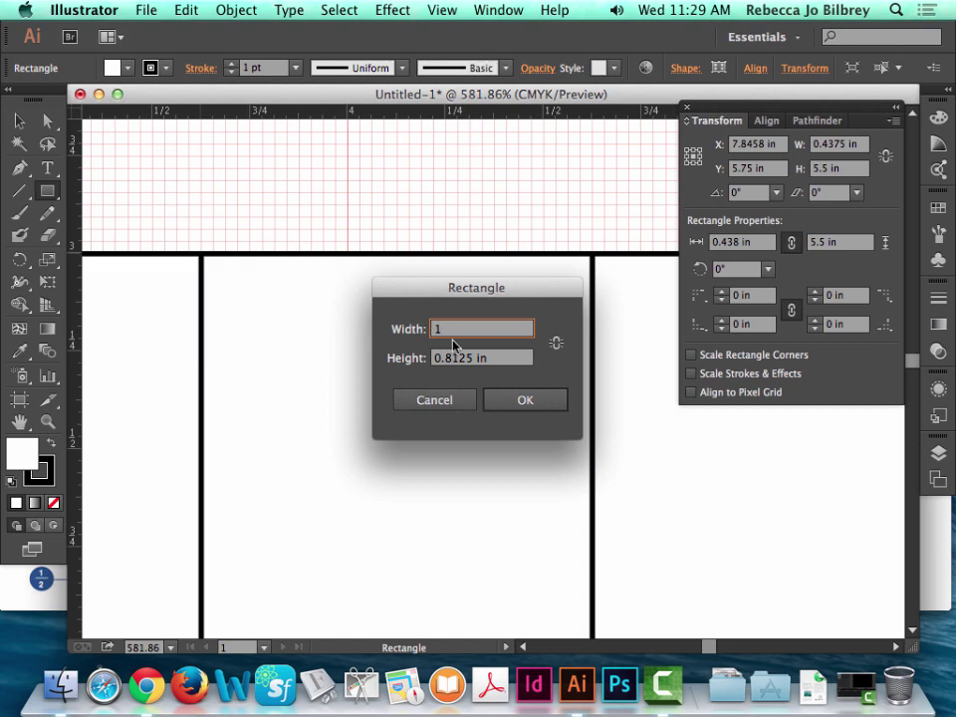
left_click(525, 401)
- Move the 1 by 0.8125 in rectangle straight up until its bottom edge sits on the 1 in wide panel's top edge
left_click(19, 120)
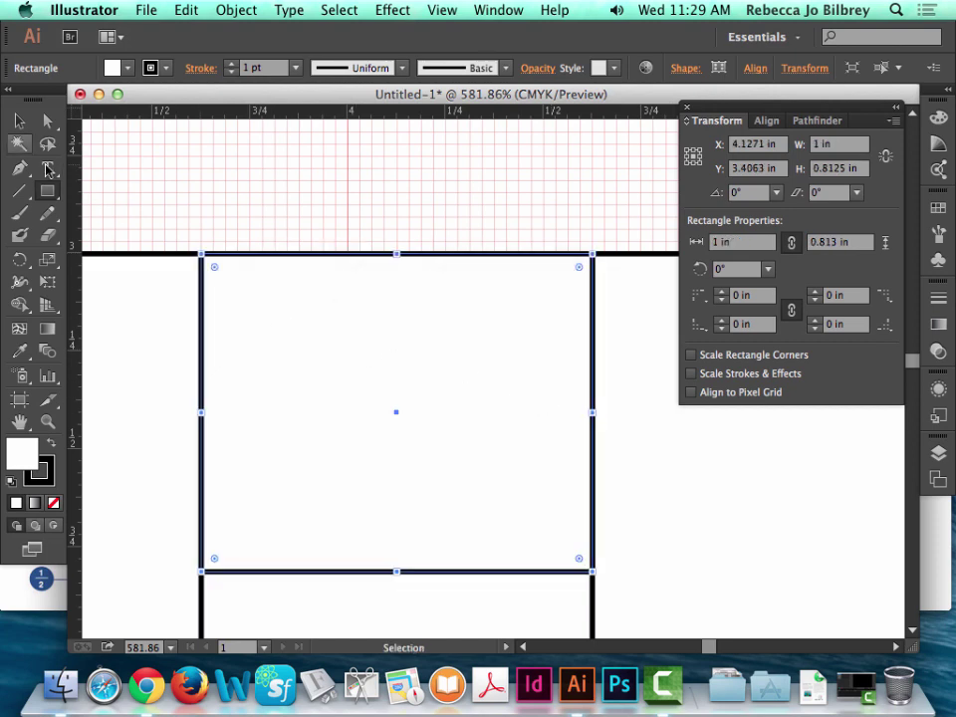
left_click_drag(264, 577, 265, 254)
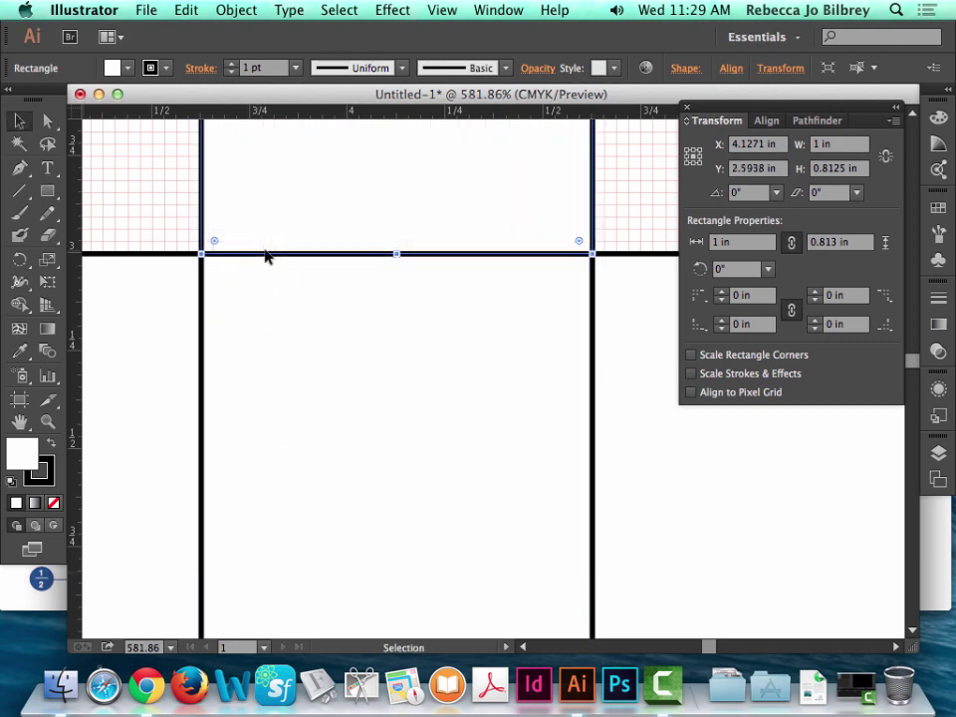
key("super+minus")
key("super+minus")
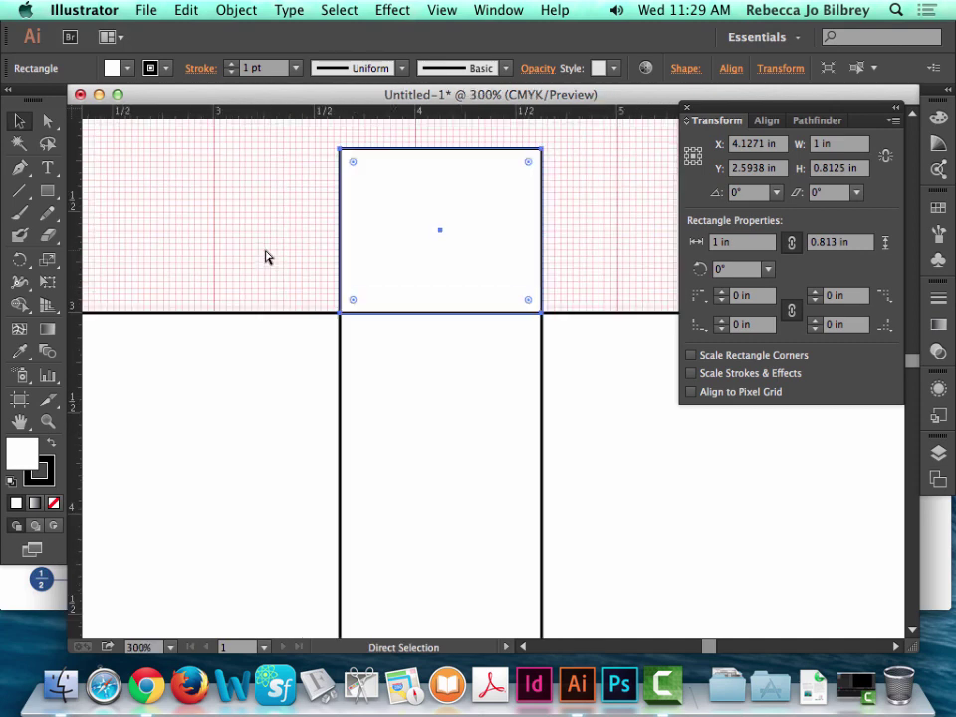
scroll(355, 357, "right", 5)
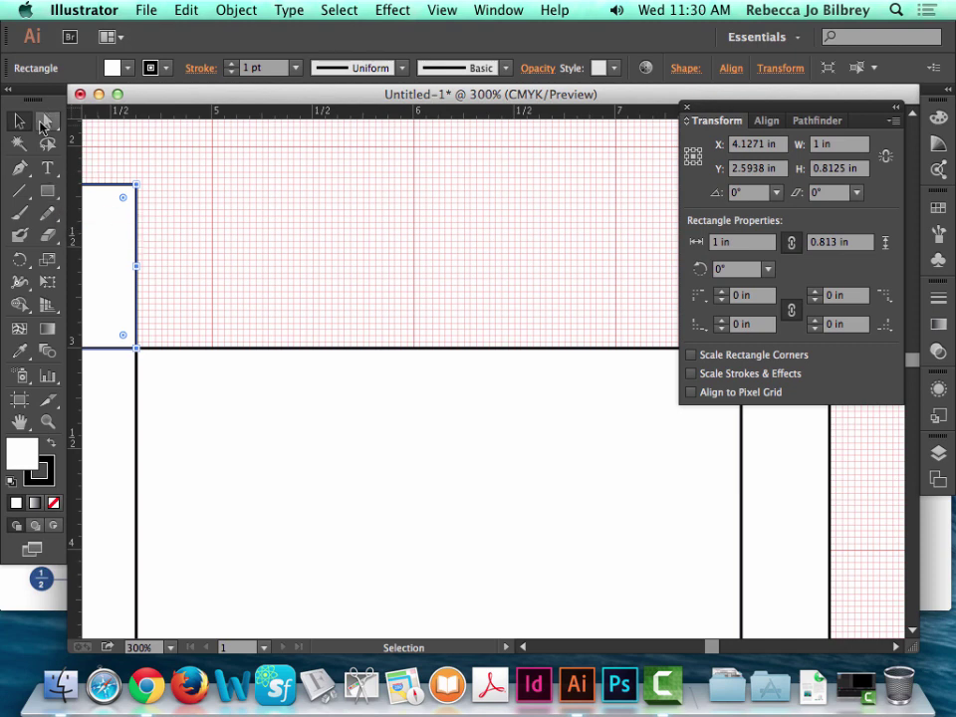
- Check Chrome's fraction-to-decimal chart and create a 3 by 0.9687 in rectangle from the second 3 in wide panel's upper-left corner
left_click(47, 191)
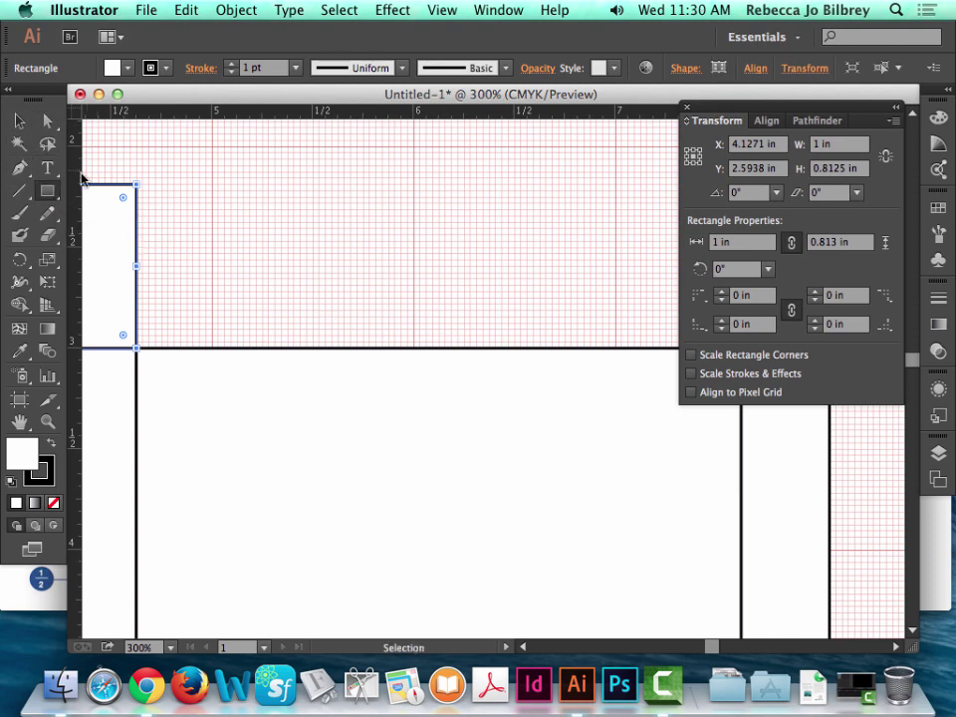
left_click(15, 122)
left_click(168, 168)
left_click(48, 191)
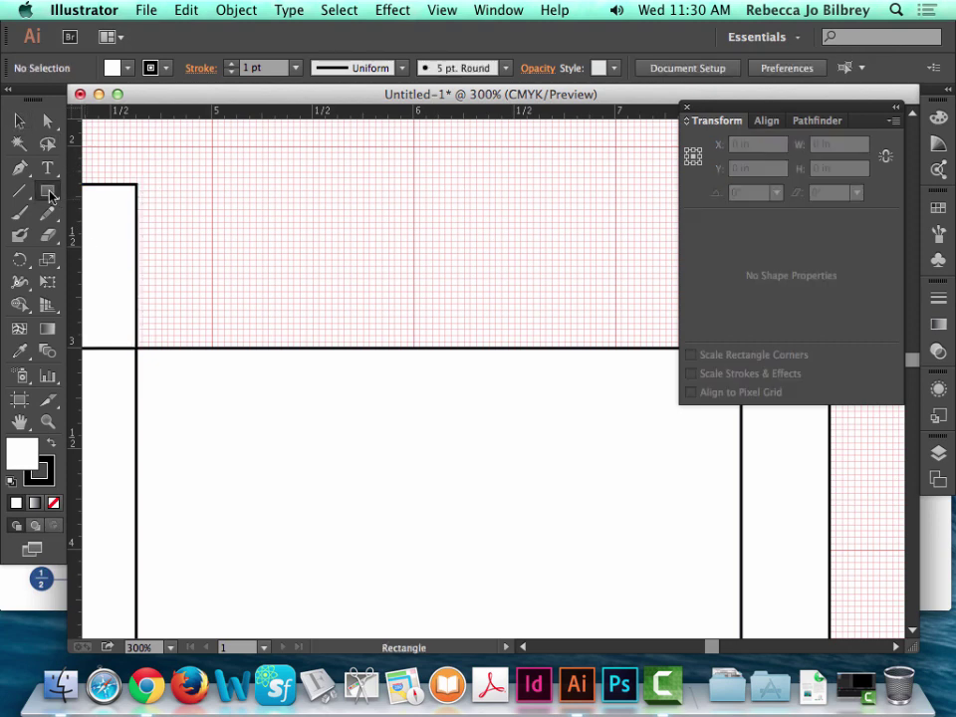
left_click(141, 346)
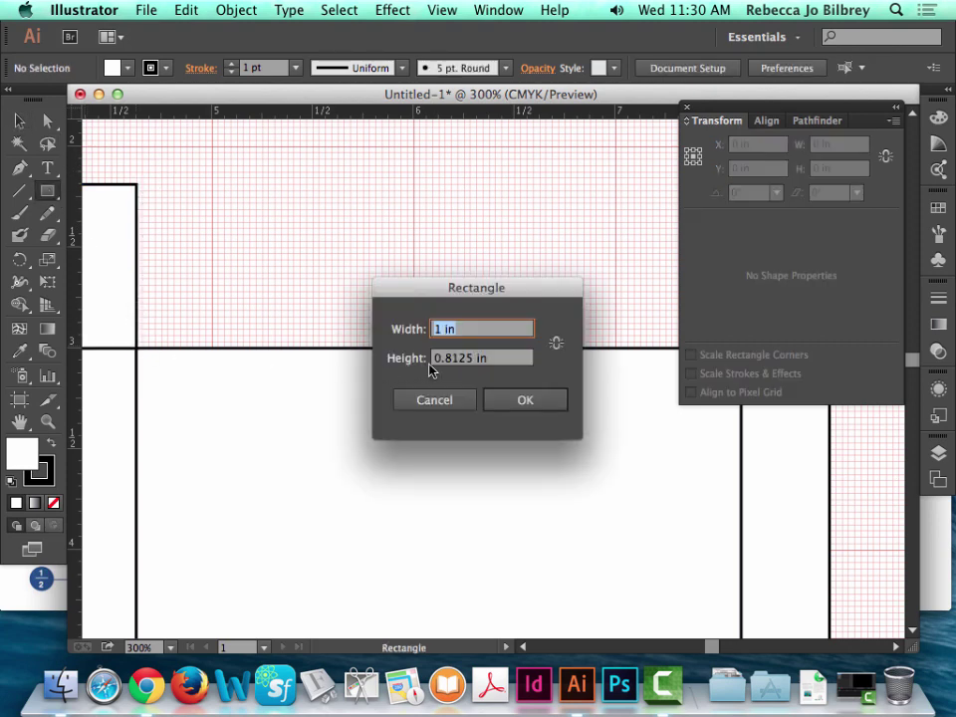
type("3")
key("Tab")
key("super+Tab")
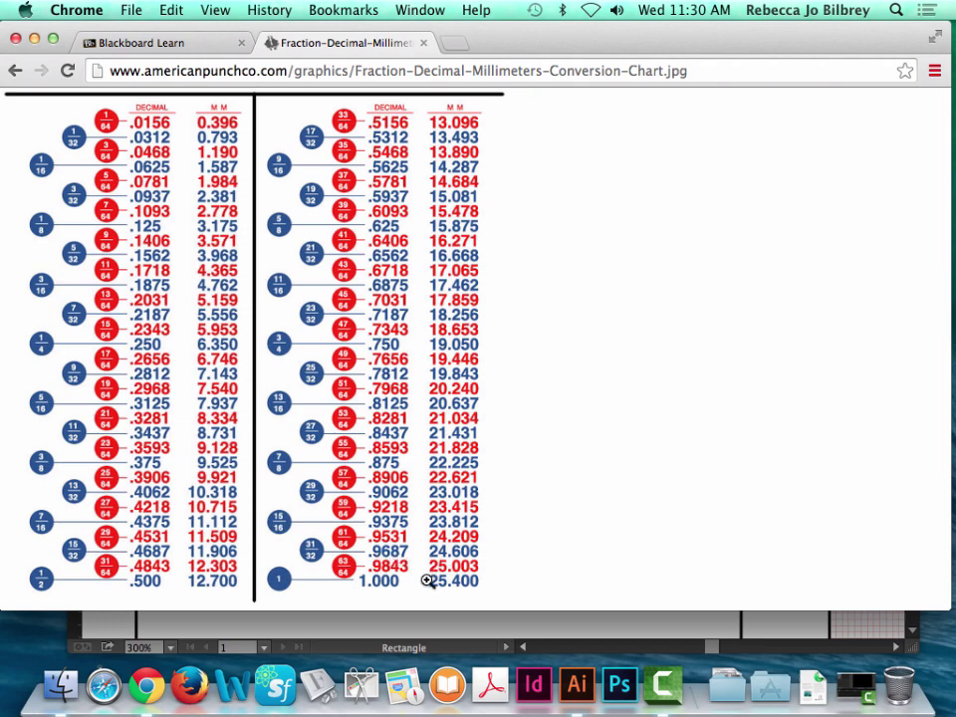
left_click(438, 648)
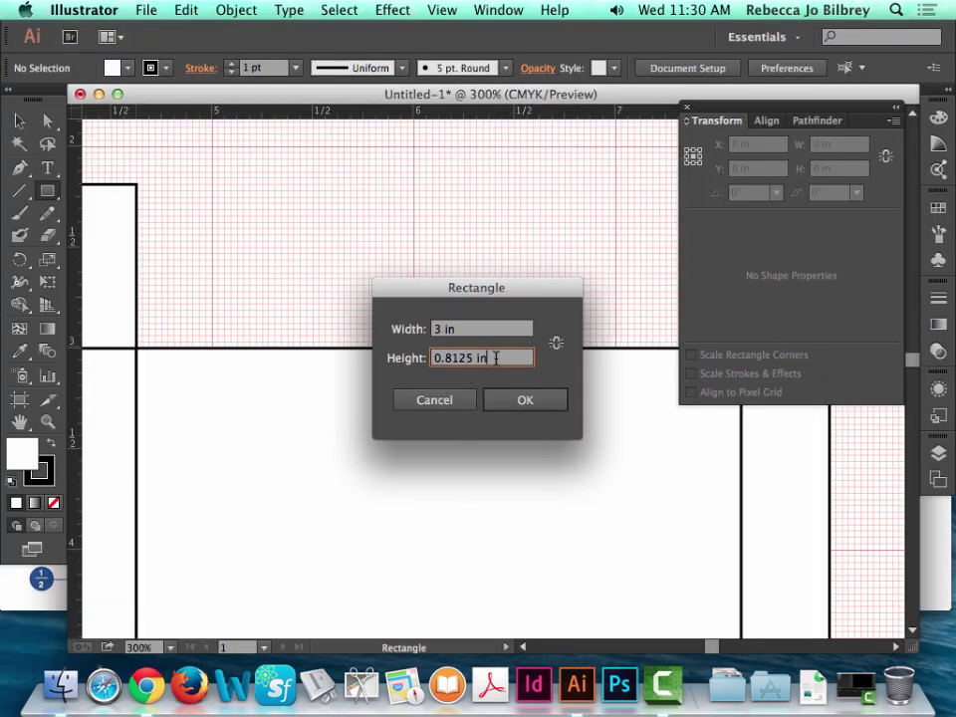
type(".9867")
key("BackSpace")
key("BackSpace")
key("BackSpace")
type("687")
left_click(526, 399)
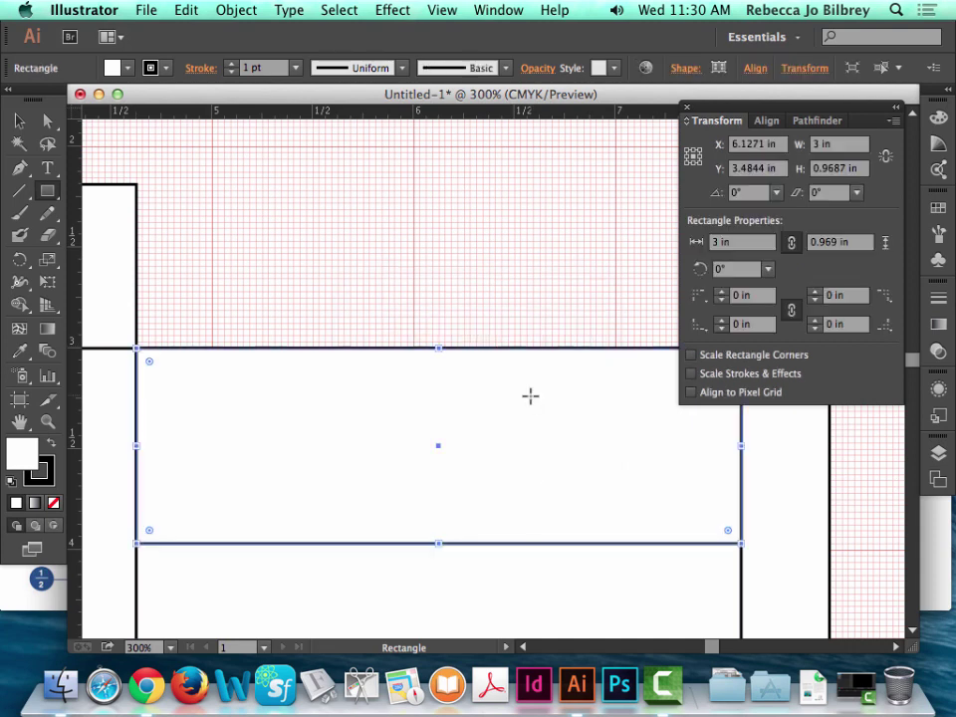
- Move the 3 by 0.9687 in rectangle straight up until its bottom edge sits on the second 3 in wide panel's top edge
left_click(18, 119)
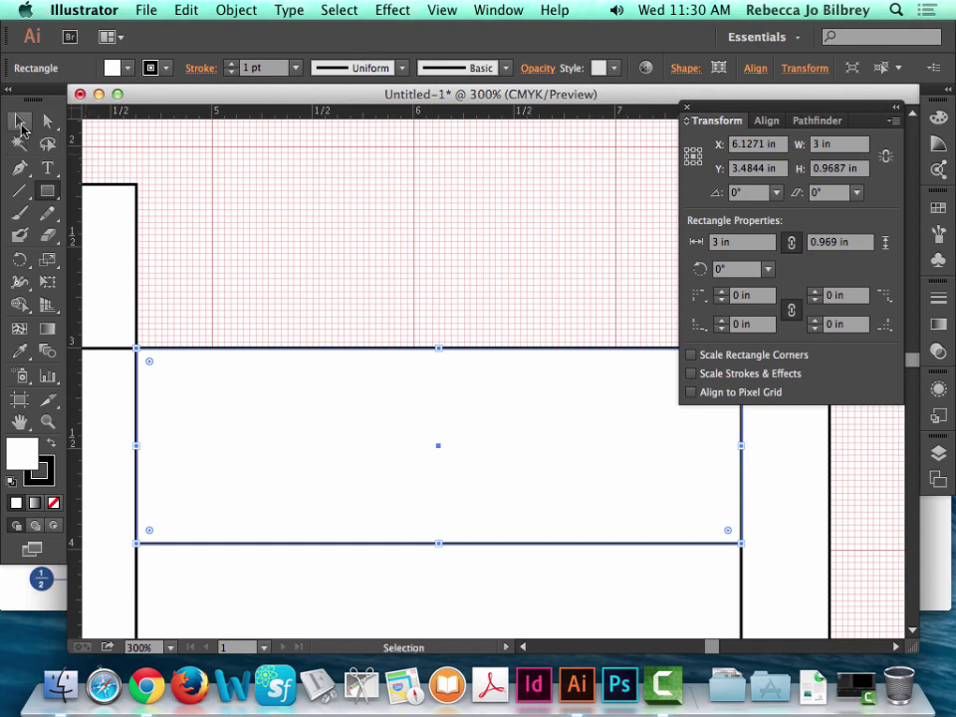
left_click_drag(188, 545, 188, 348)
scroll(508, 549, "up", 10)
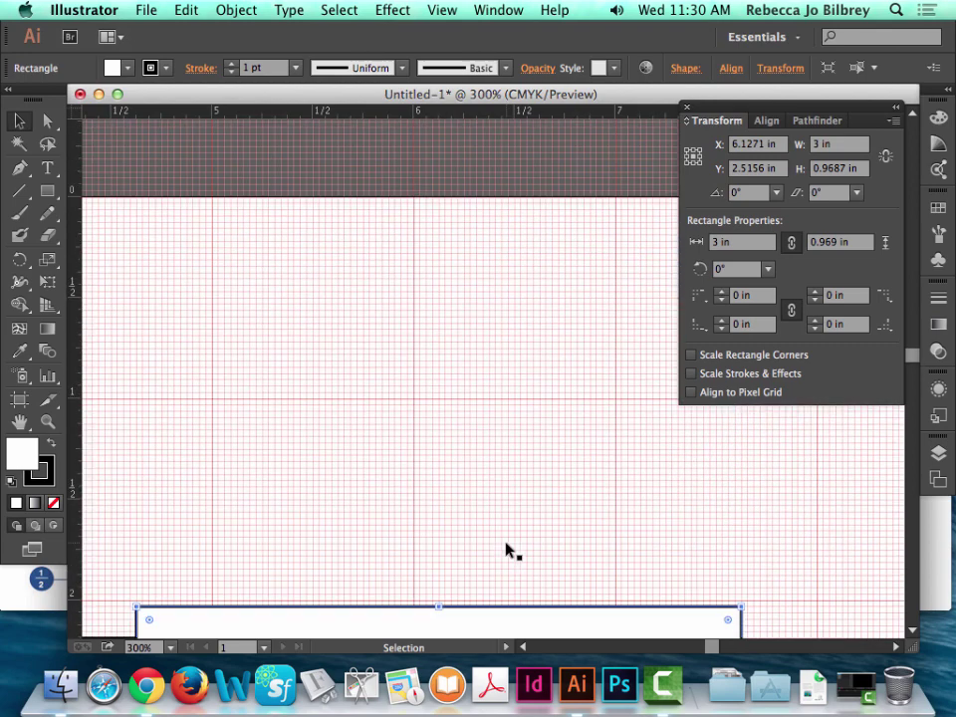
scroll(507, 549, "down", 2)
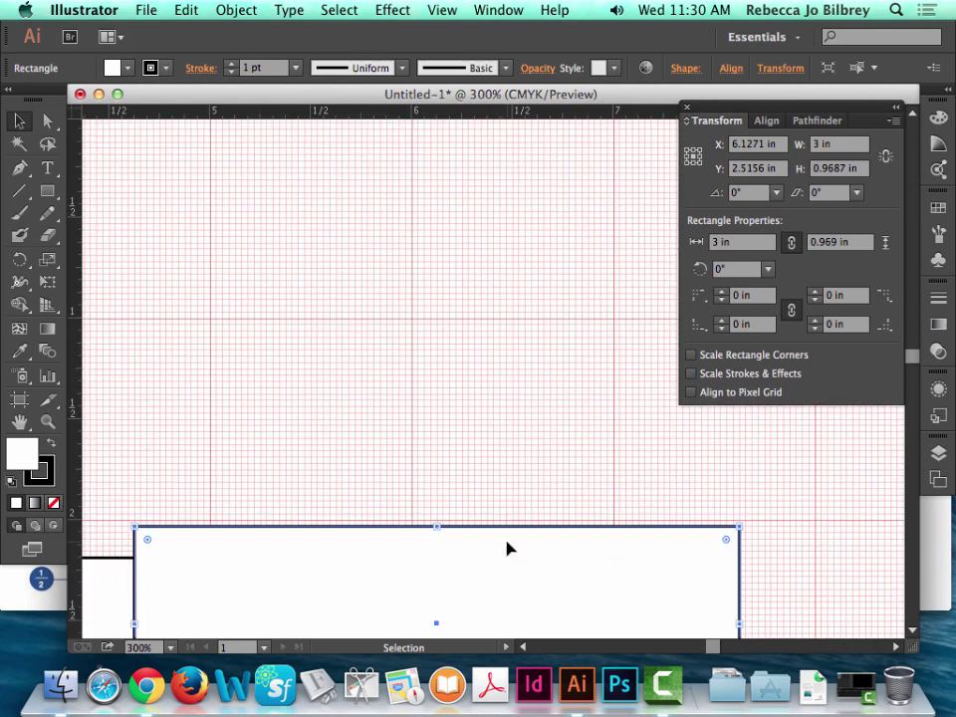
scroll(532, 429, "down", 2)
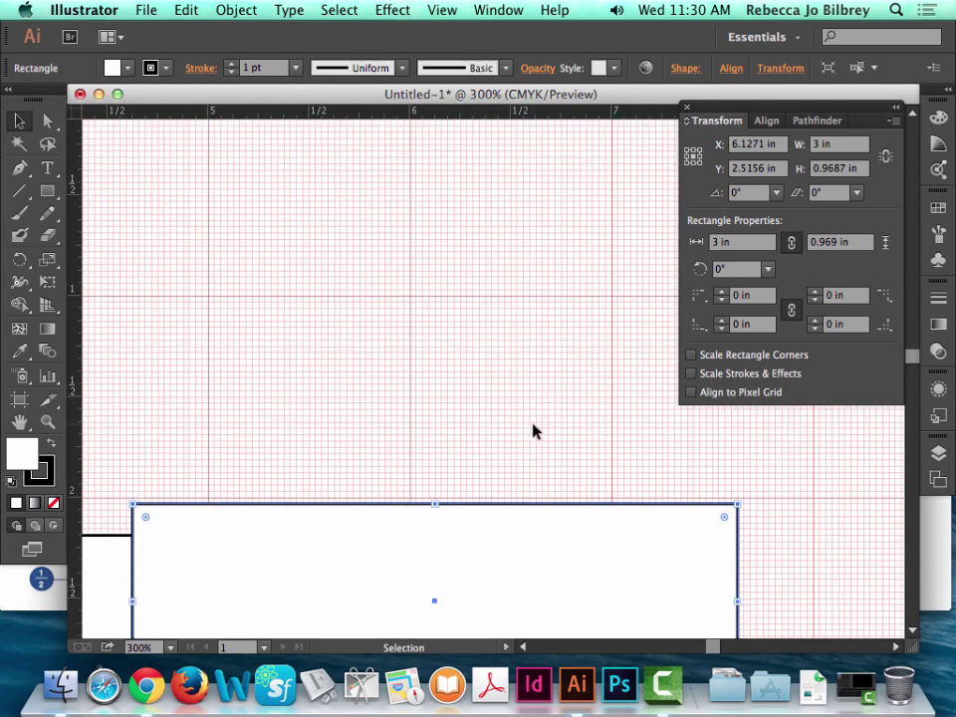
scroll(500, 429, "down", 2)
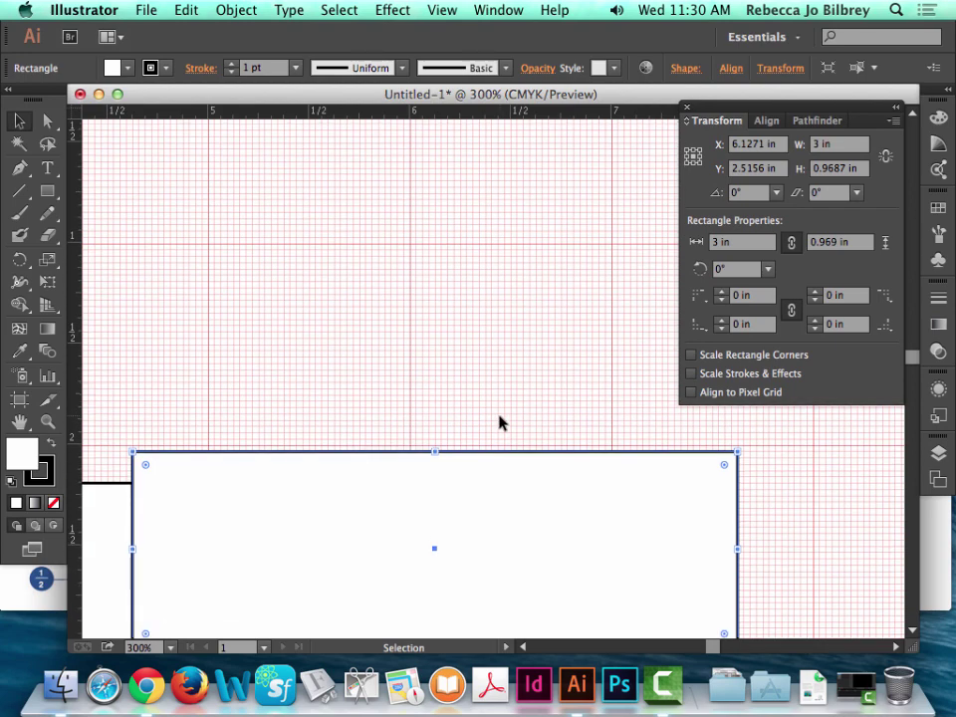
- Try to create a 3 by 0.6562 in rectangle from the upper-left corner of the 0.9687 in high flap
left_click(47, 190)
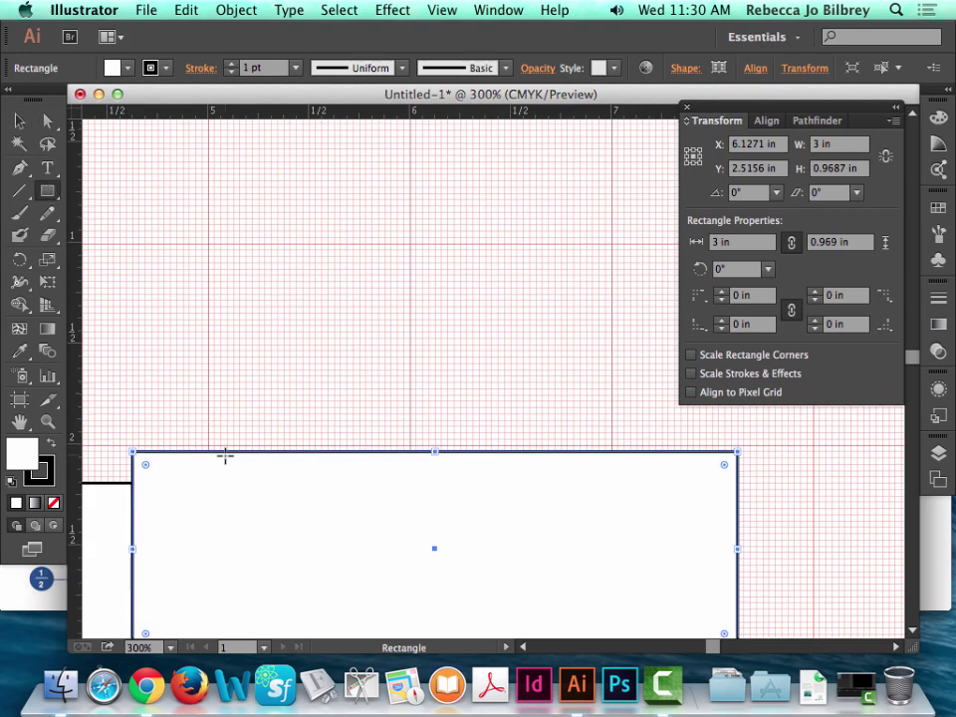
left_click(21, 123)
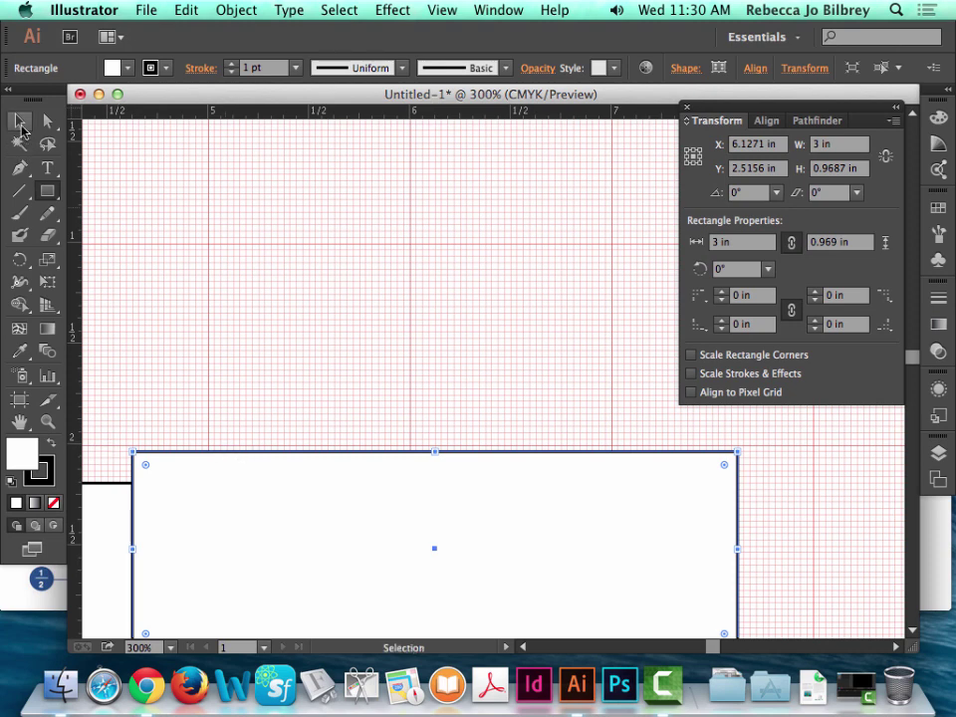
left_click(107, 267)
left_click(47, 190)
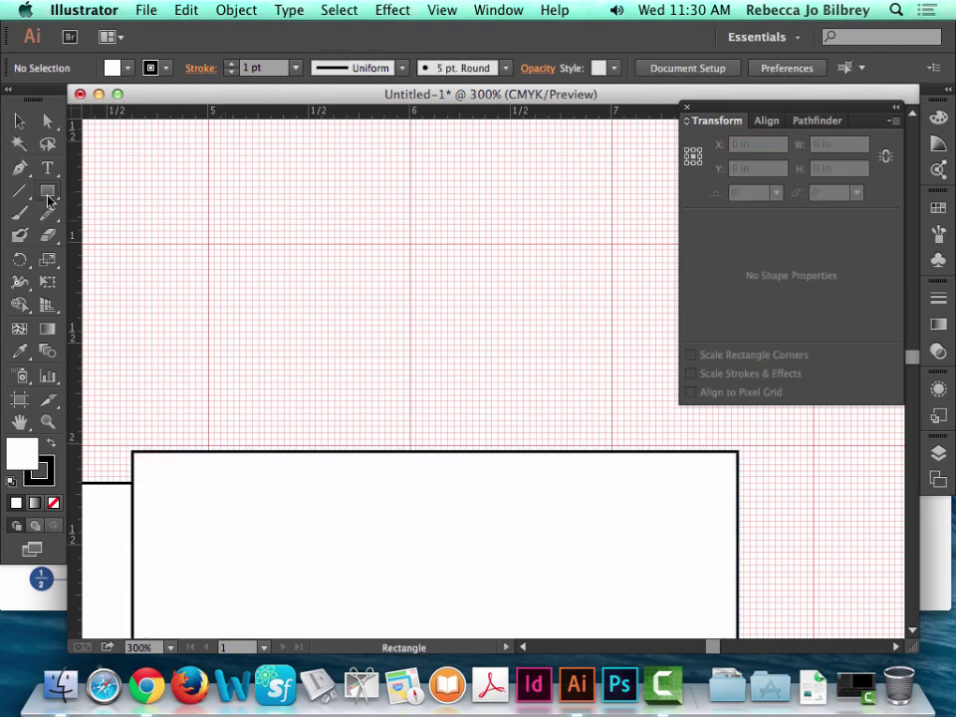
left_click(131, 450)
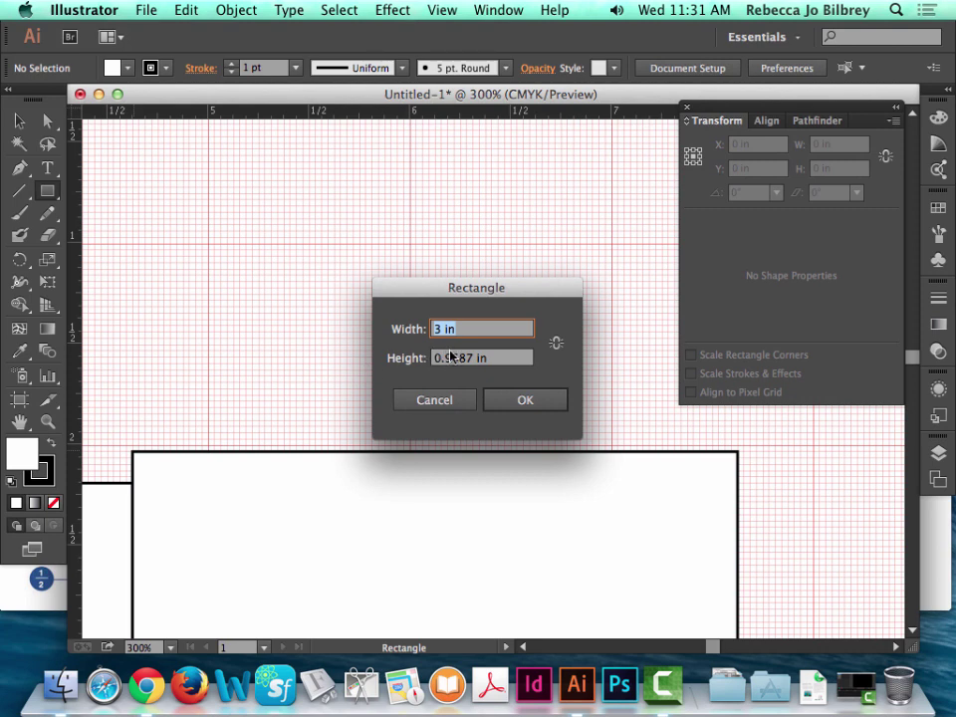
left_click_drag(472, 358, 448, 360)
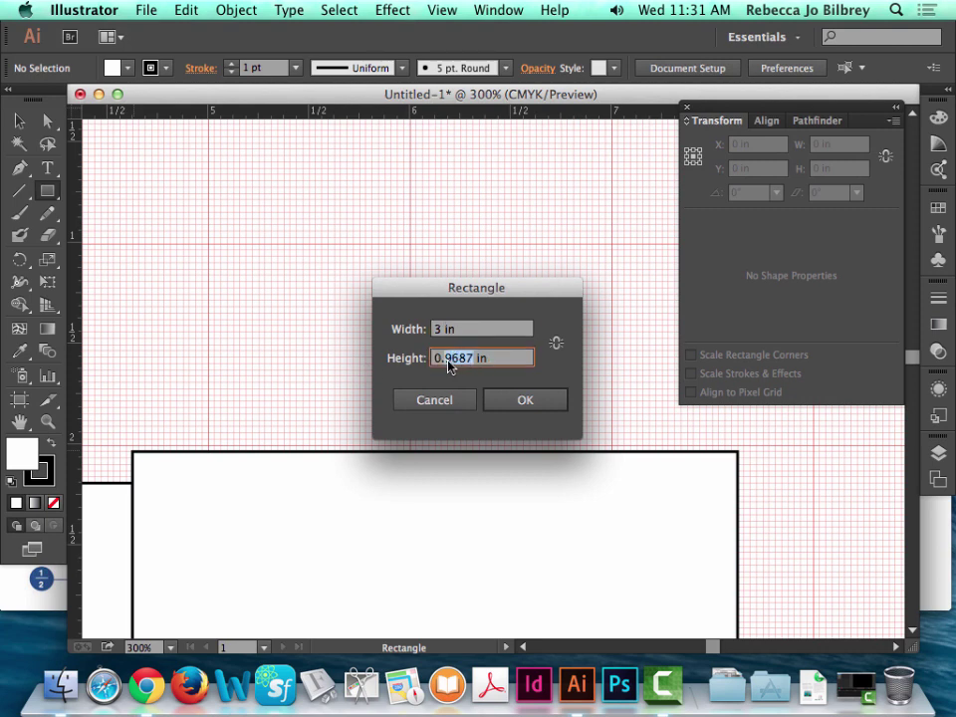
type("6562")
type("-")
left_click(522, 399)
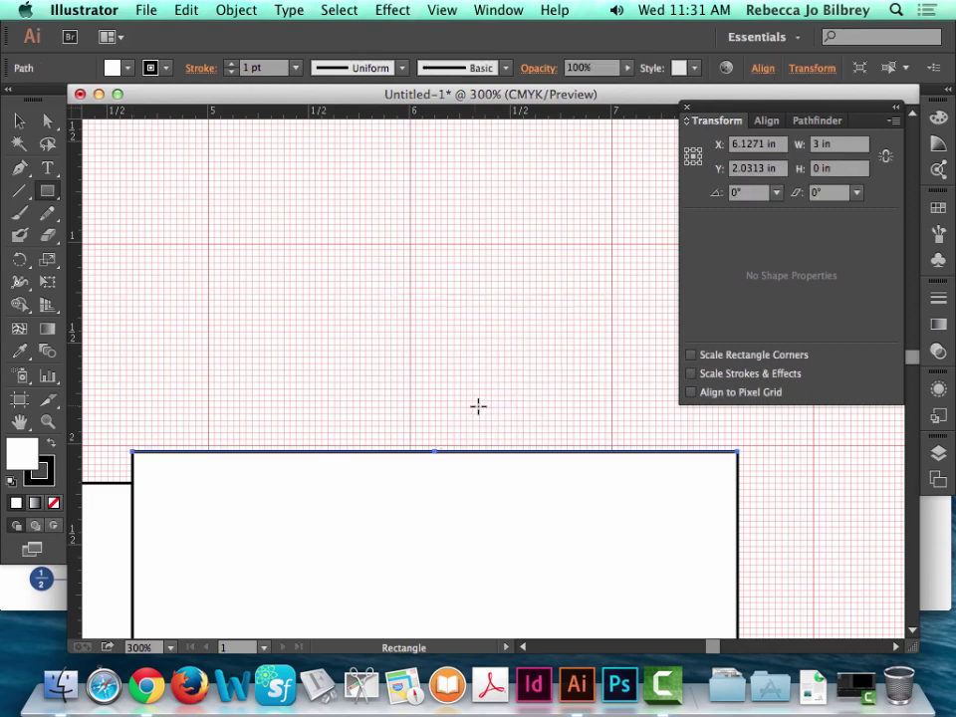
- Create a 3 by 0.6562 in rectangle from the 0.9687 in high flap's upper-left corner and move it up onto that flap's top edge
scroll(389, 412, "down", 5)
scroll(390, 412, "up", 3)
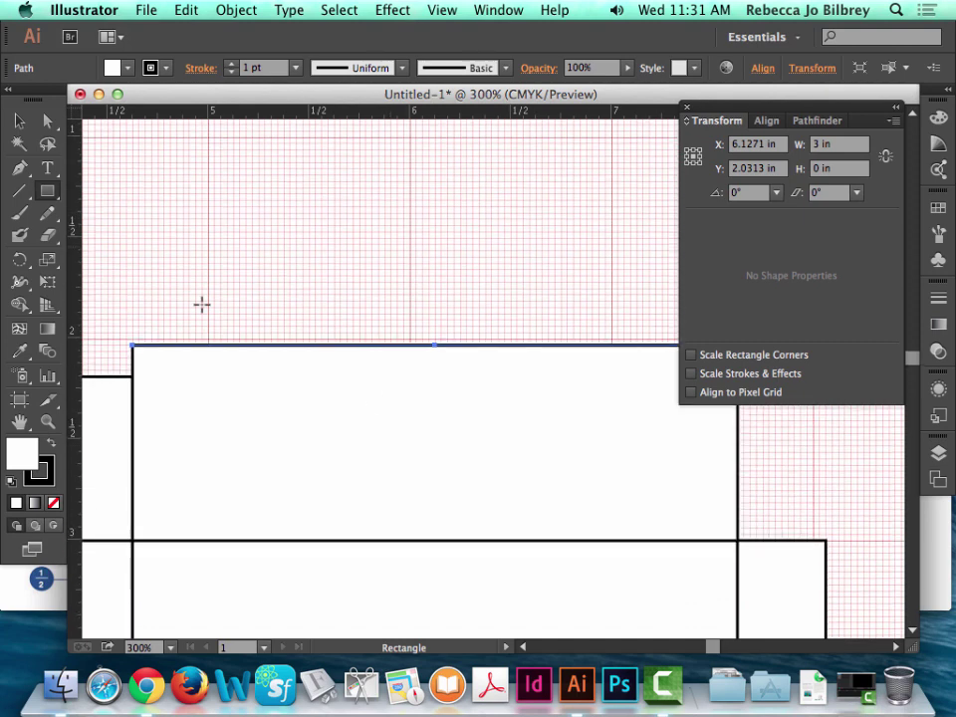
left_click(18, 120)
left_click(144, 257)
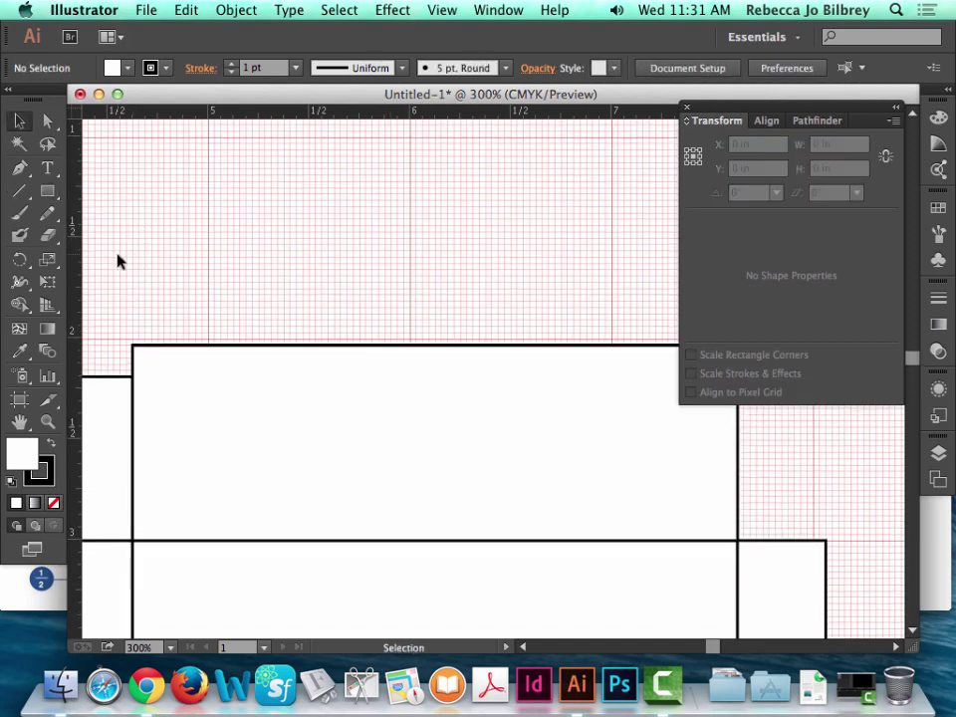
left_click(47, 190)
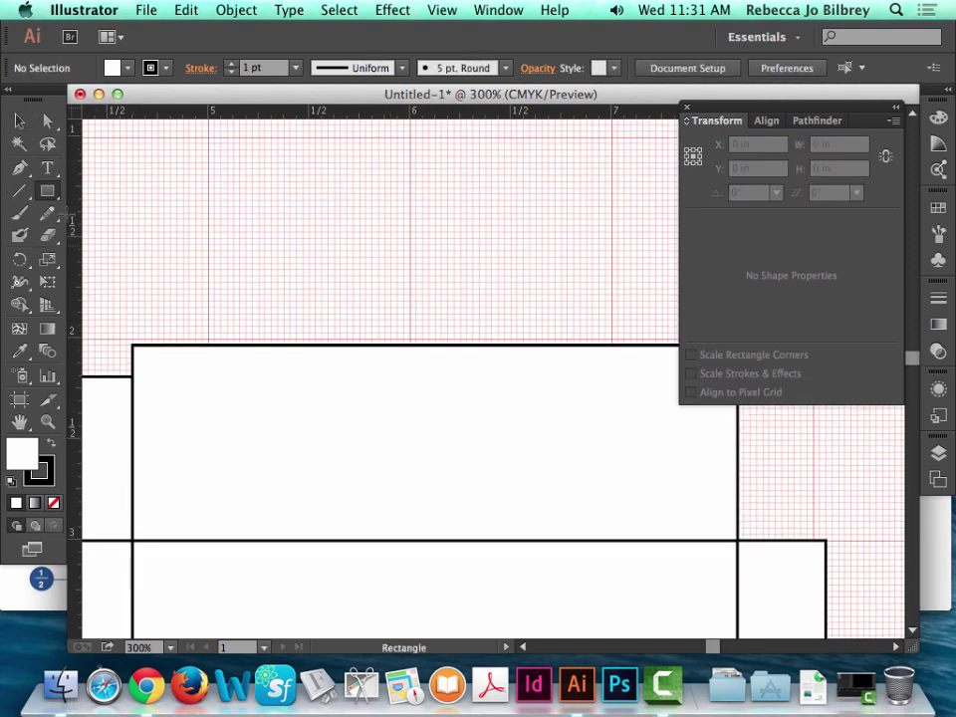
left_click(131, 344)
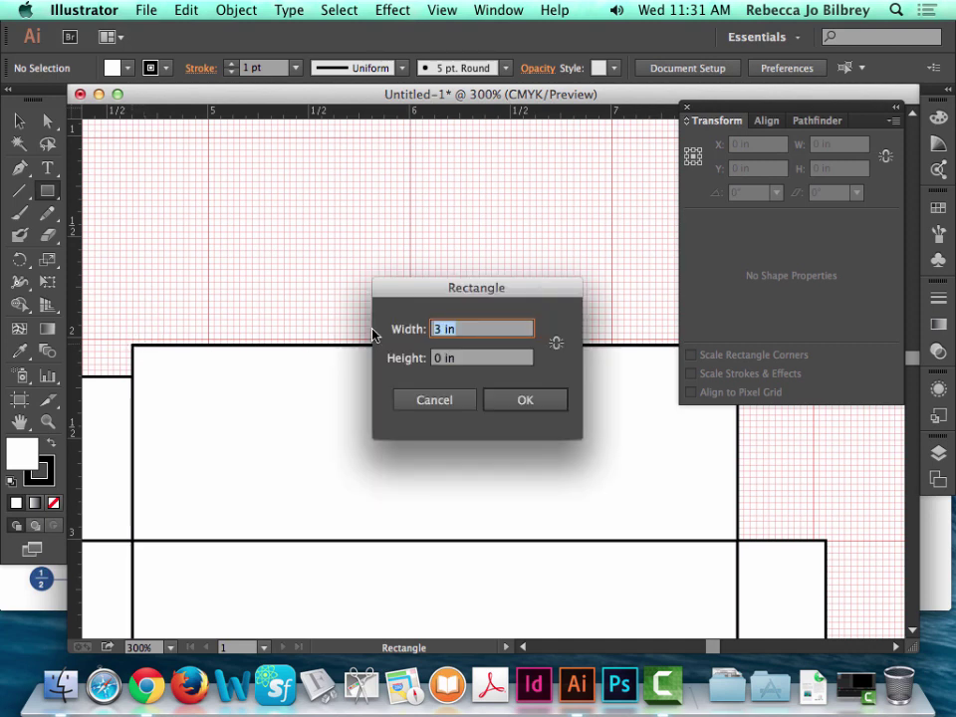
key("Tab")
type(".")
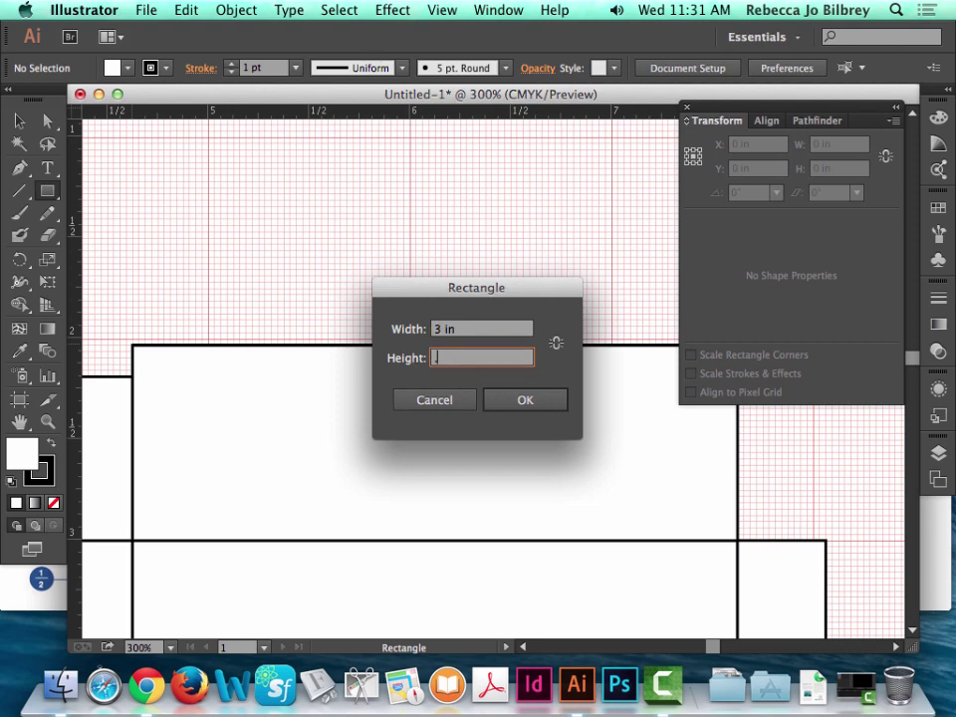
type("6562")
left_click(498, 399)
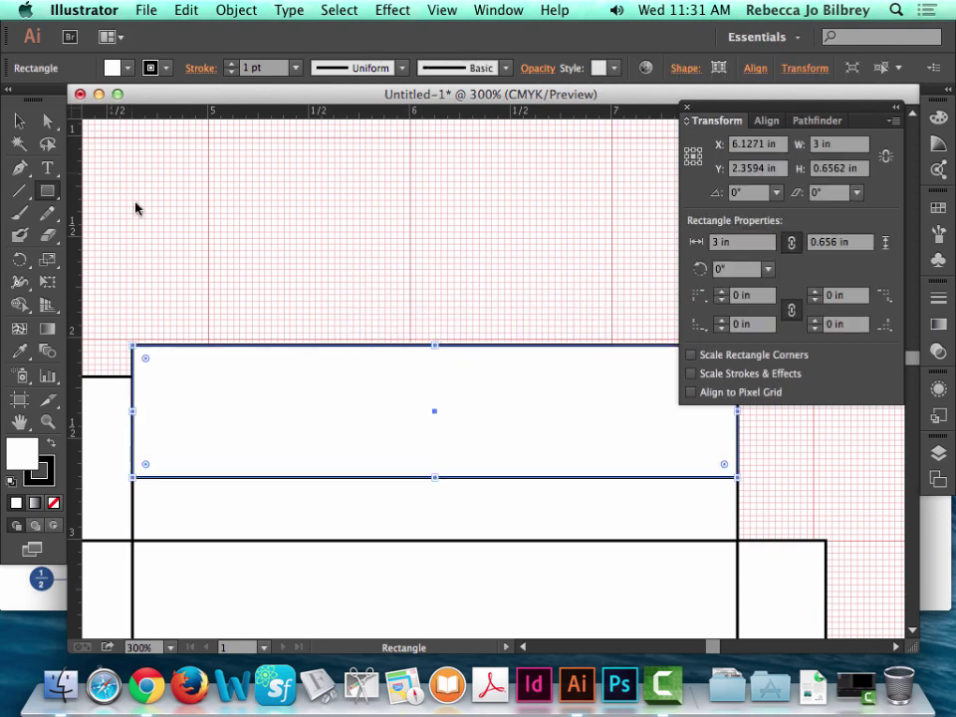
left_click(20, 120)
left_click_drag(189, 479, 188, 350)
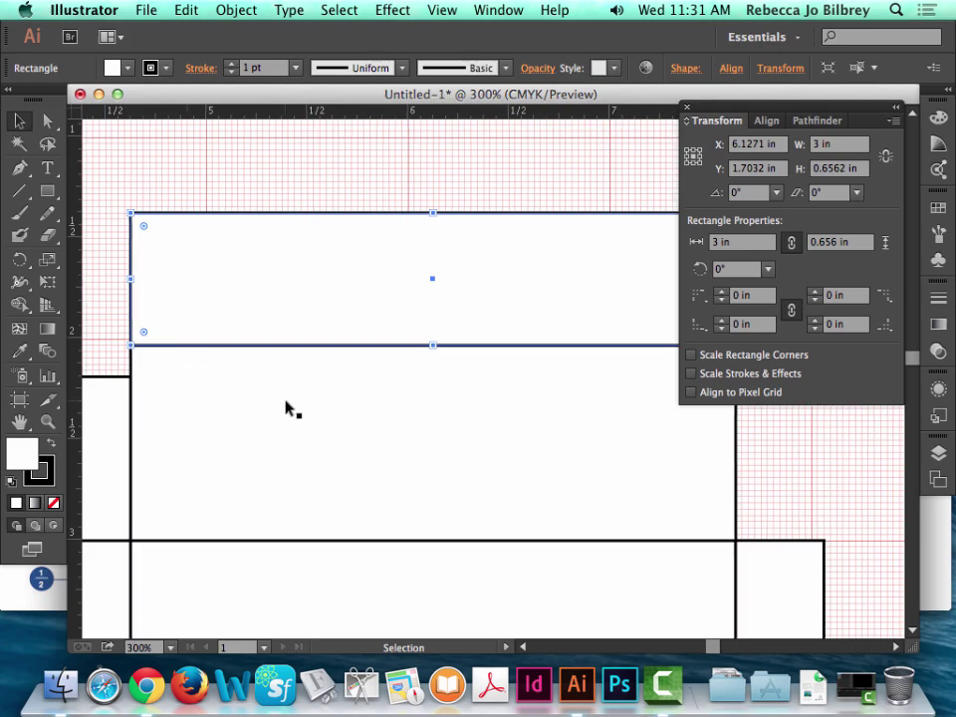
- Set the narrow end panel's width to 0.875 in and move it so its left edge meets the second 3 in wide panel's right edge
scroll(285, 406, "right", 5)
scroll(286, 405, "right", 1)
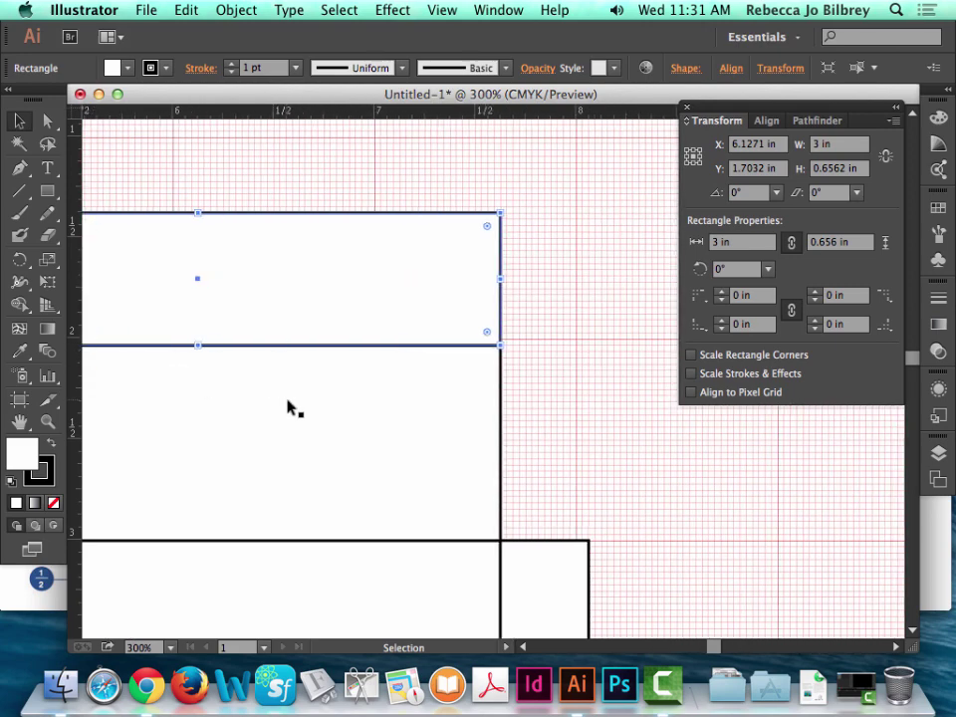
scroll(289, 406, "down", 2)
scroll(384, 416, "left", 4)
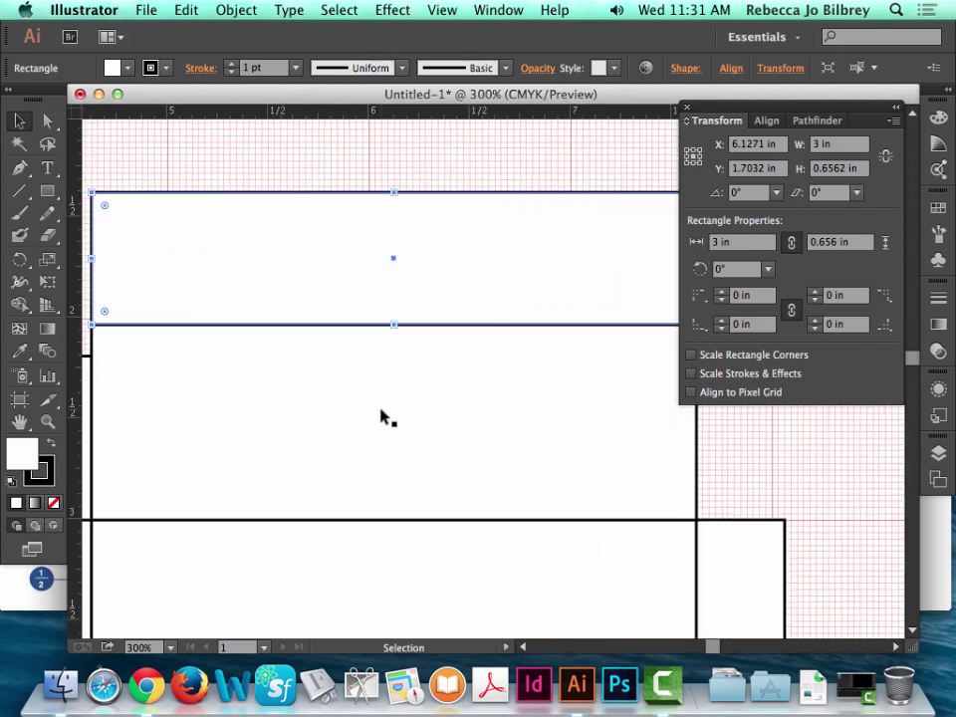
scroll(386, 418, "right", 1)
key("super+minus")
key("super+minus")
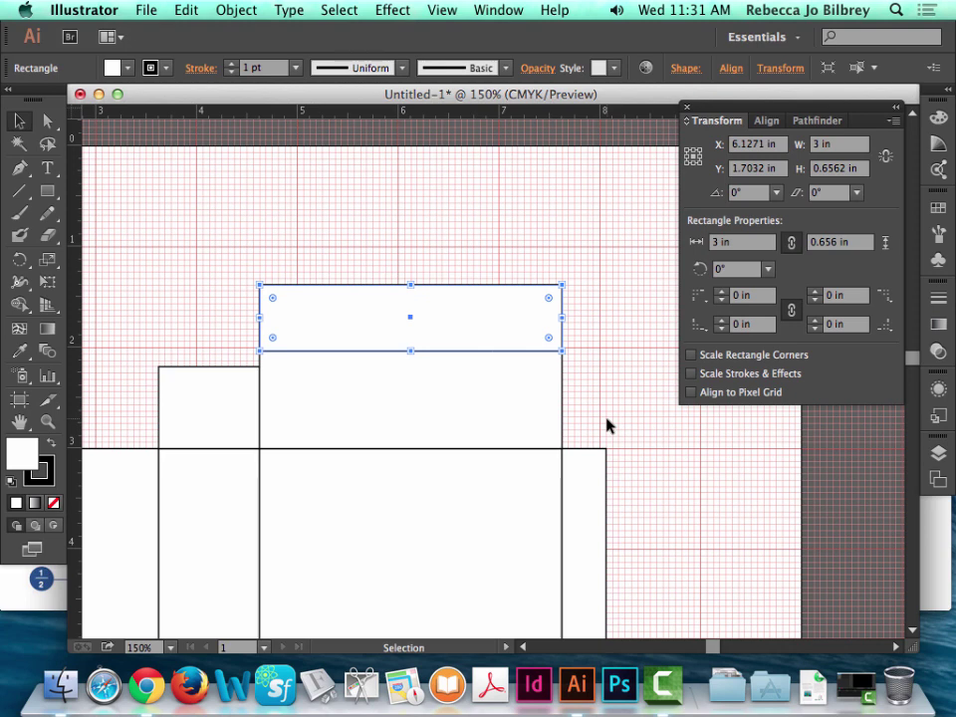
scroll(609, 496, "down", 1)
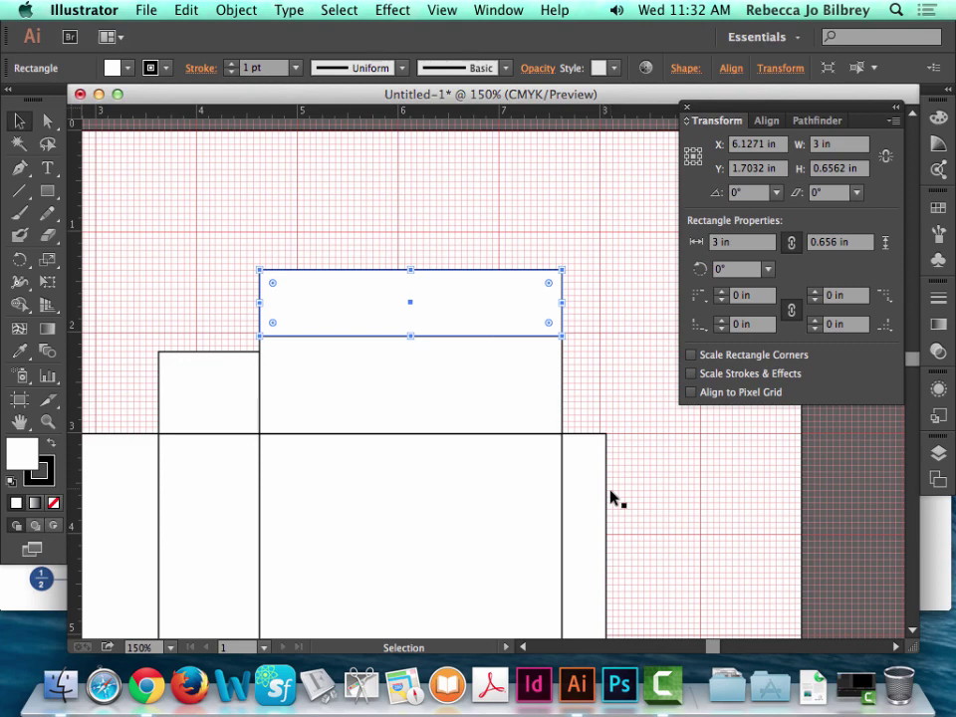
scroll(601, 468, "down", 5)
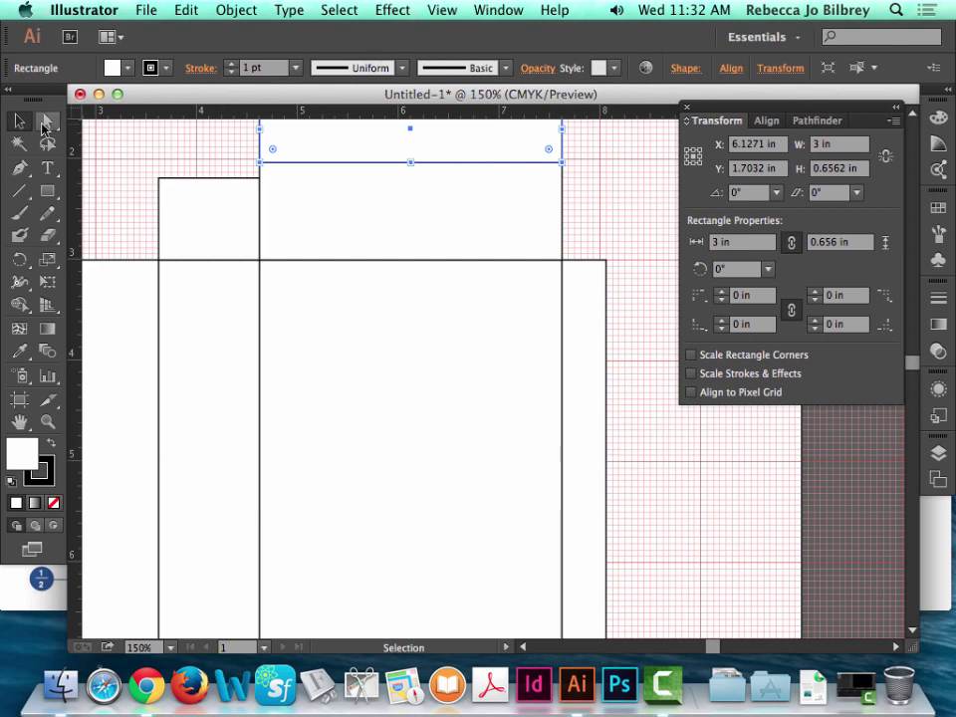
left_click(576, 268)
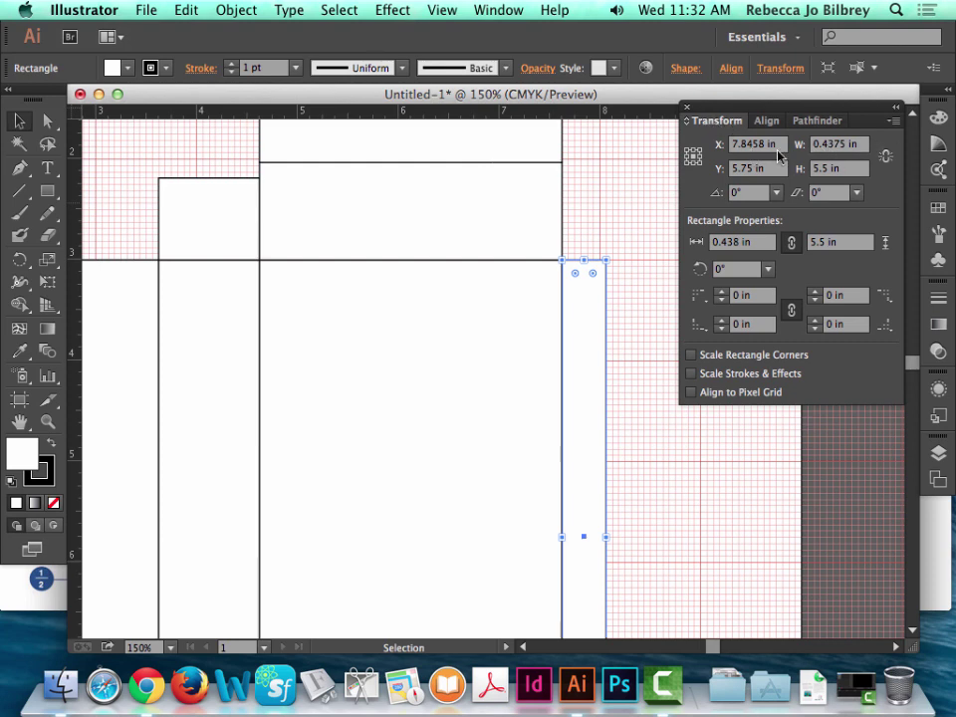
left_click(847, 152)
left_click(827, 149)
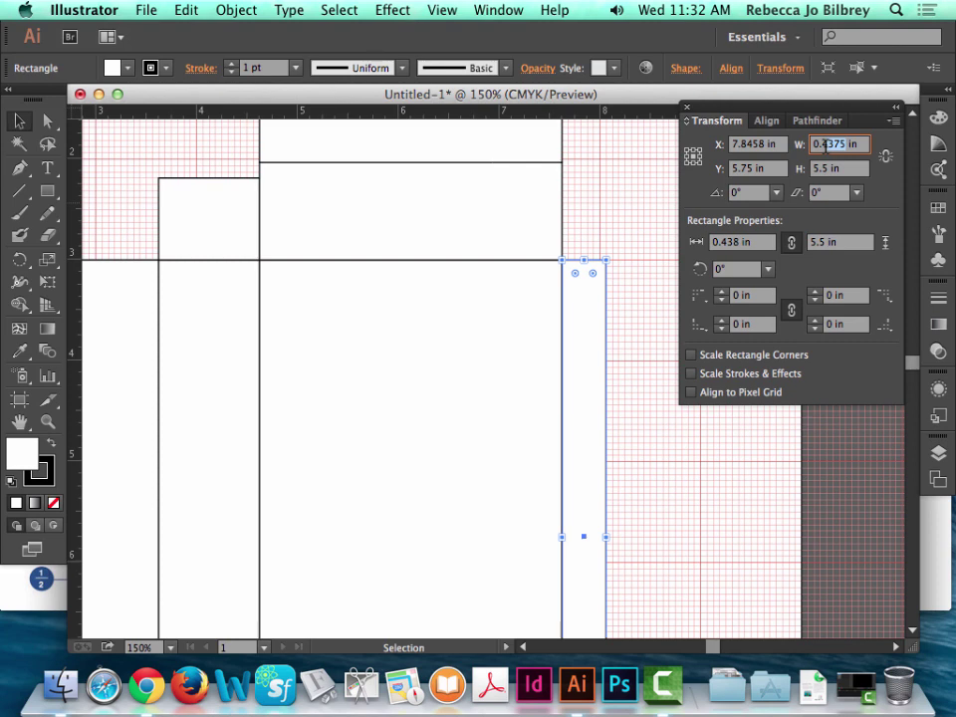
type("0.875")
key("Return")
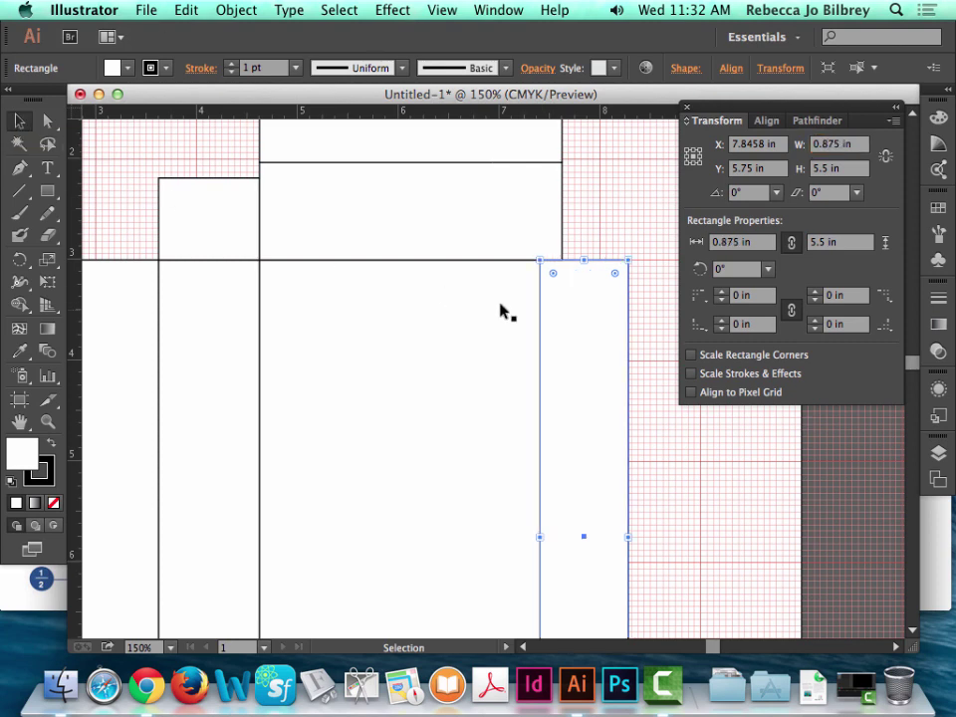
left_click_drag(540, 299, 563, 298)
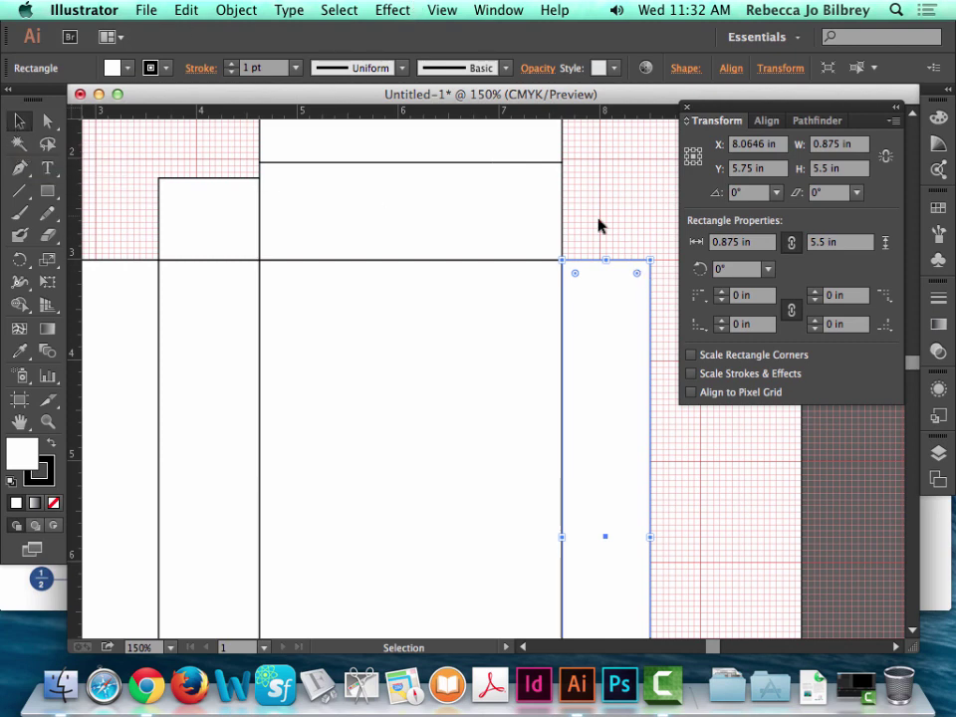
- Copy the 1 by 0.8125 in flap horizontally onto the top edge of the 0.875 in wide end panel, aligning their left edges
left_click(218, 198)
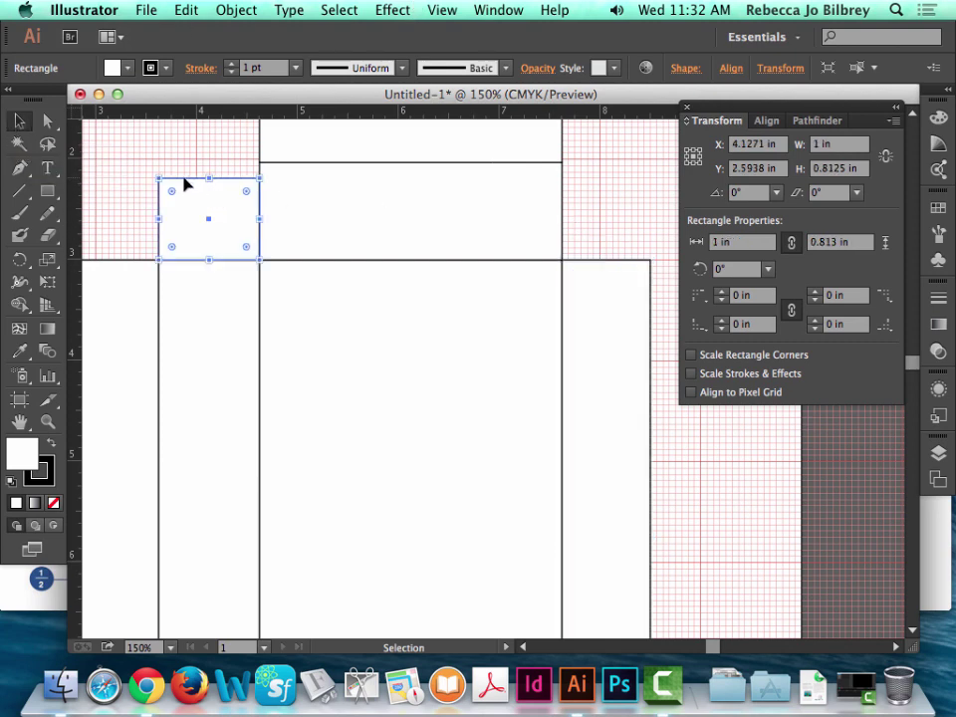
left_click_drag(185, 184, 588, 182)
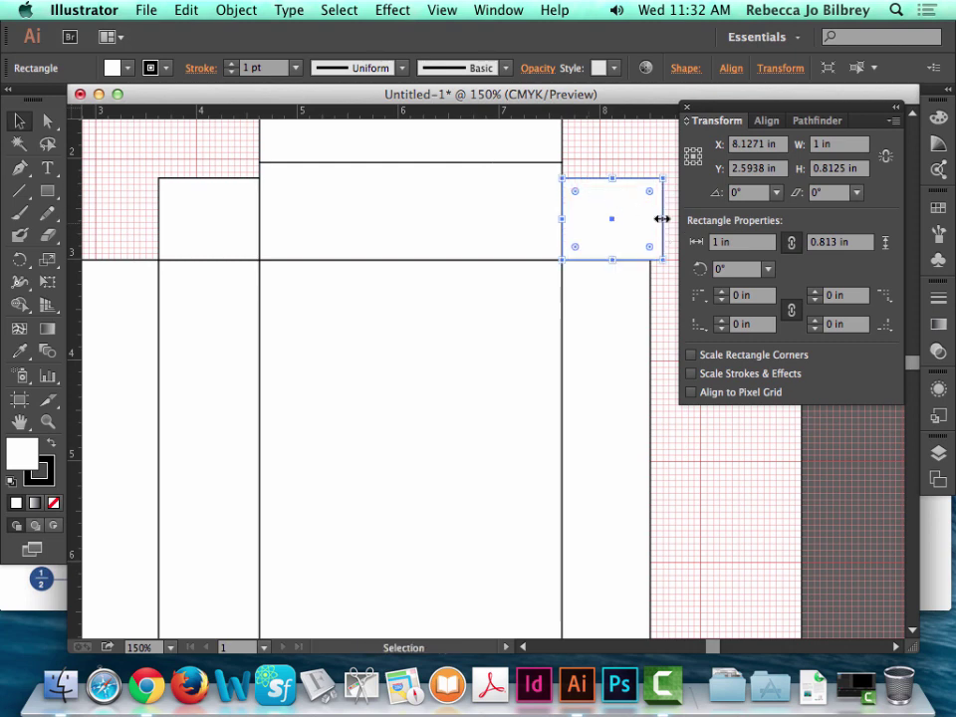
- Narrow the copied flap above the 0.875 in wide end panel to about 0.872 in, bringing its right edge to the panel's edge
left_click_drag(663, 219, 661, 273)
key("z")
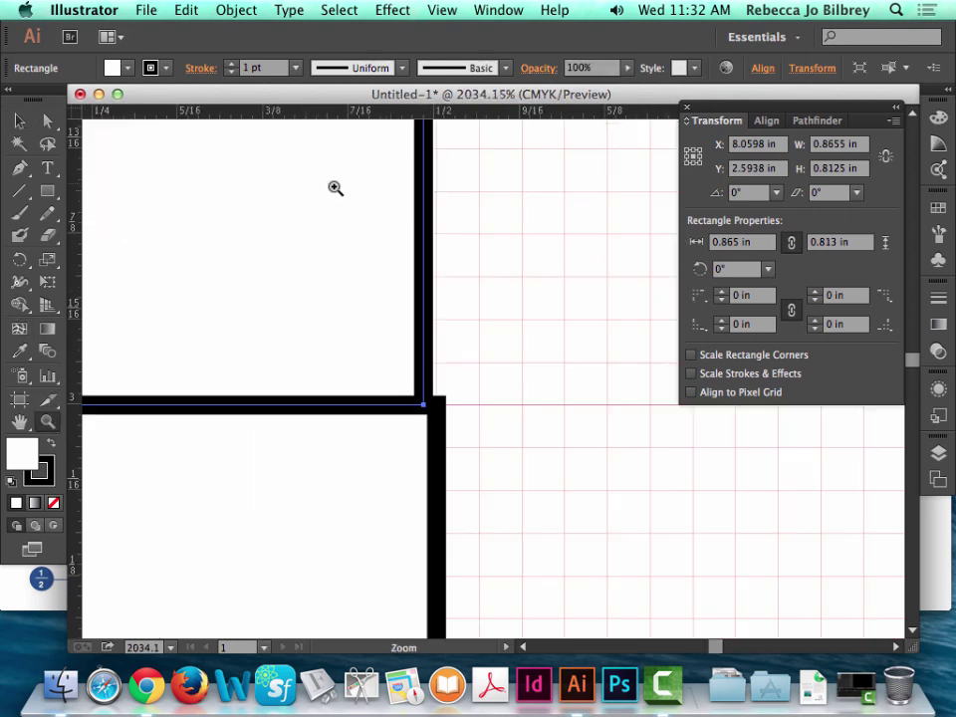
key("super+0")
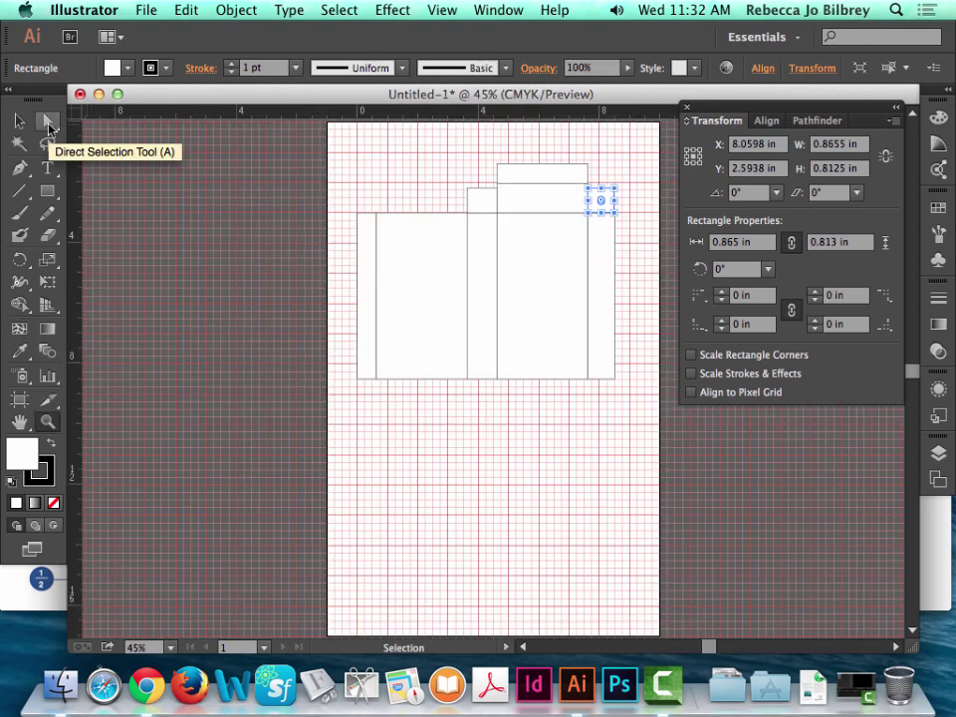
left_click_drag(577, 177, 623, 233)
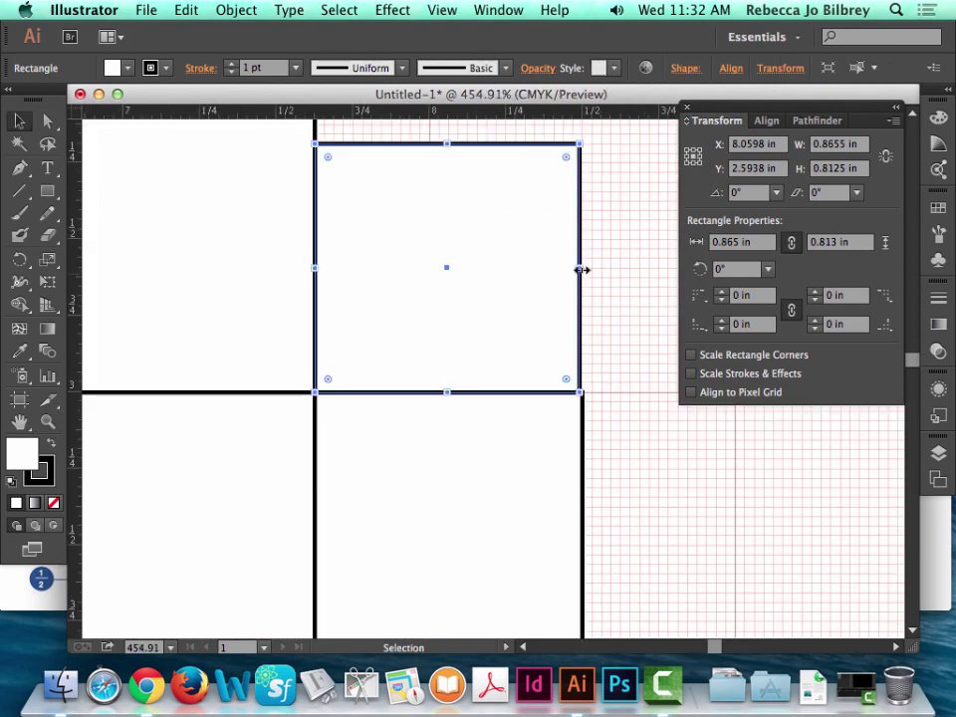
left_click_drag(582, 270, 581, 268)
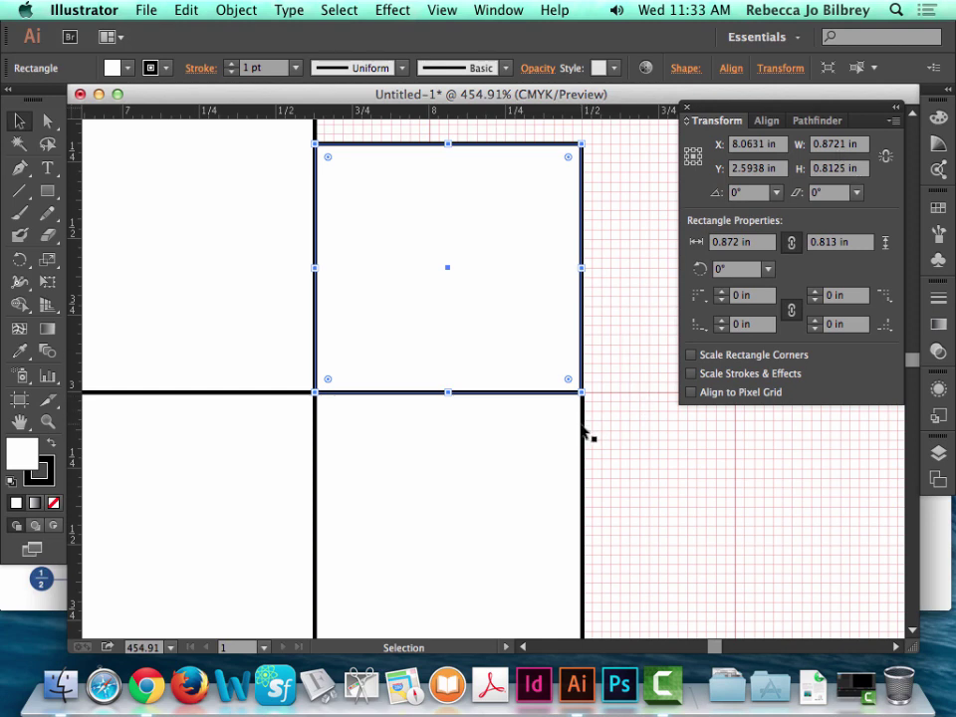
key("a")
key("super+0")
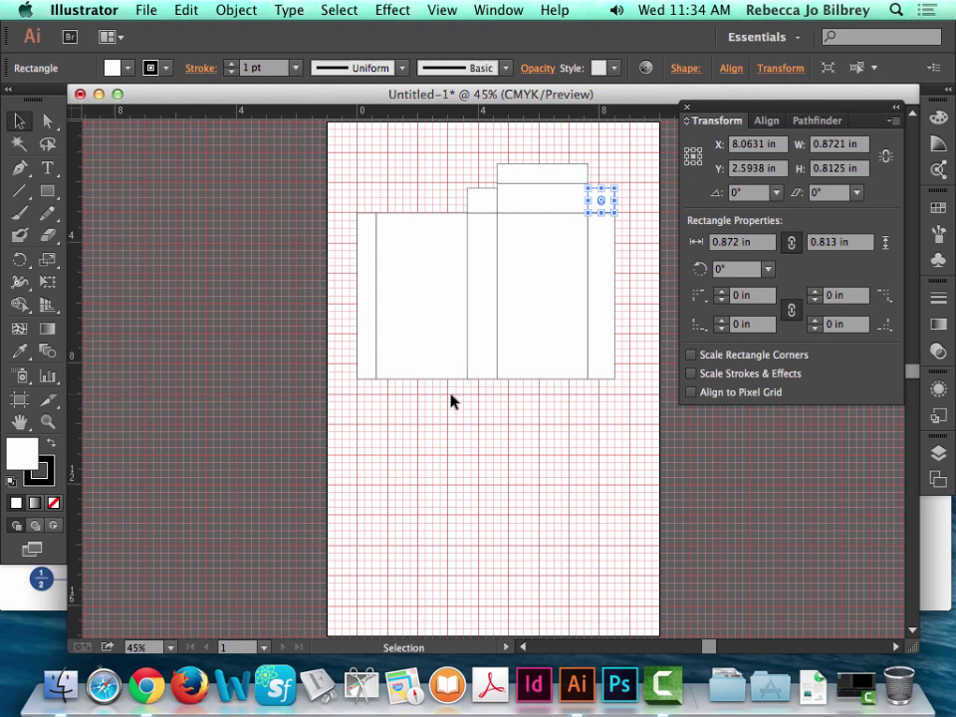
- Copy the 1 by 0.8125 in flap straight down onto the bottom edge of the 1 in wide panel
left_click(482, 203)
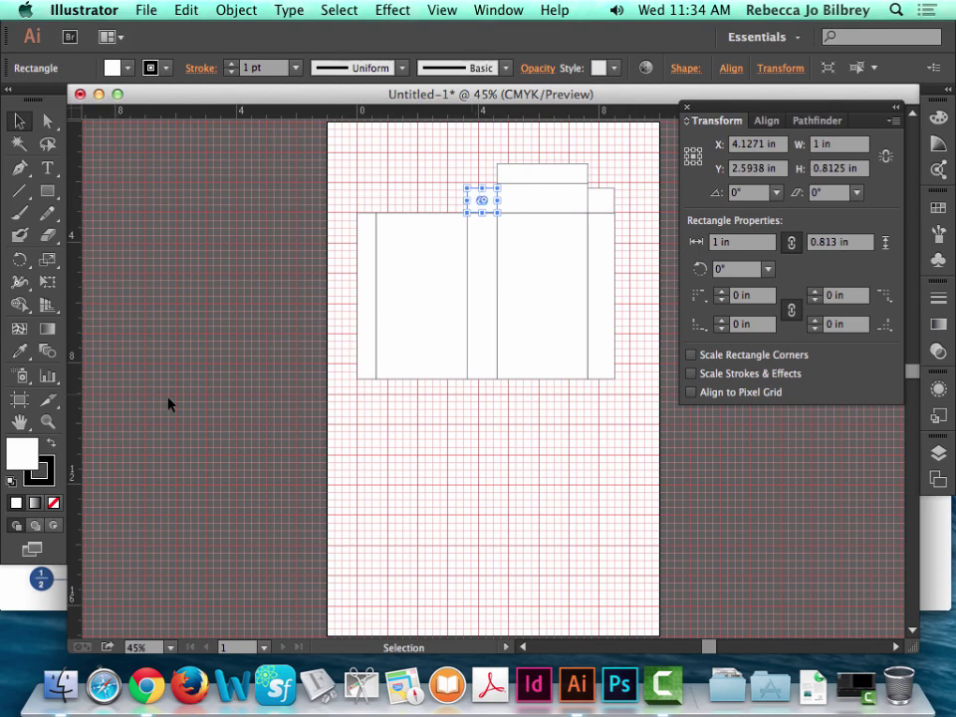
left_click(46, 421)
left_click_drag(456, 178, 563, 397)
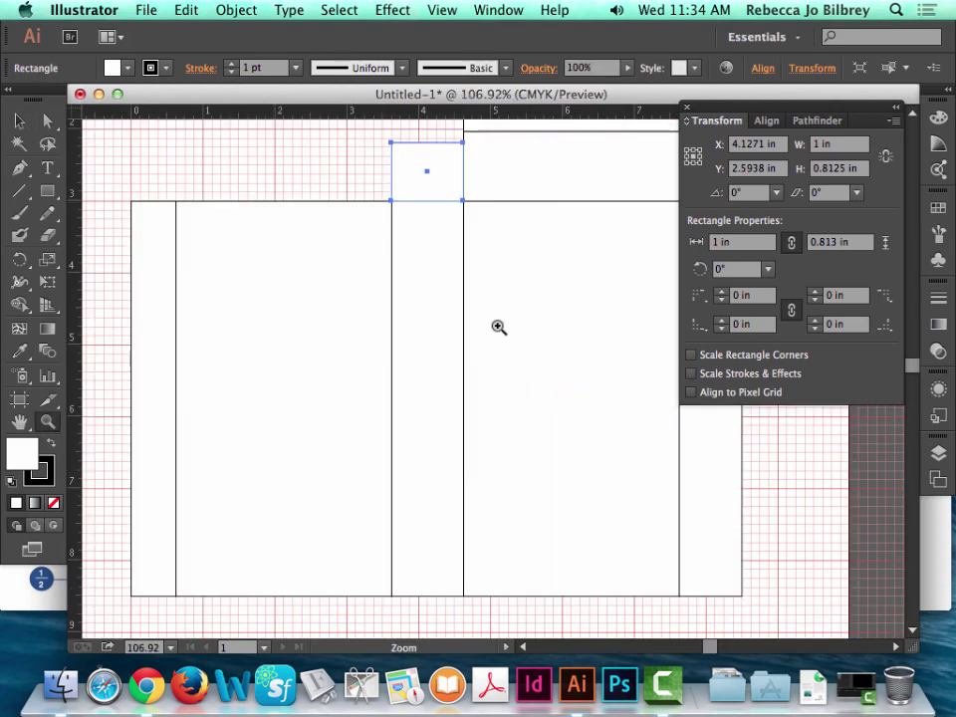
key("v")
left_click_drag(412, 146, 413, 608)
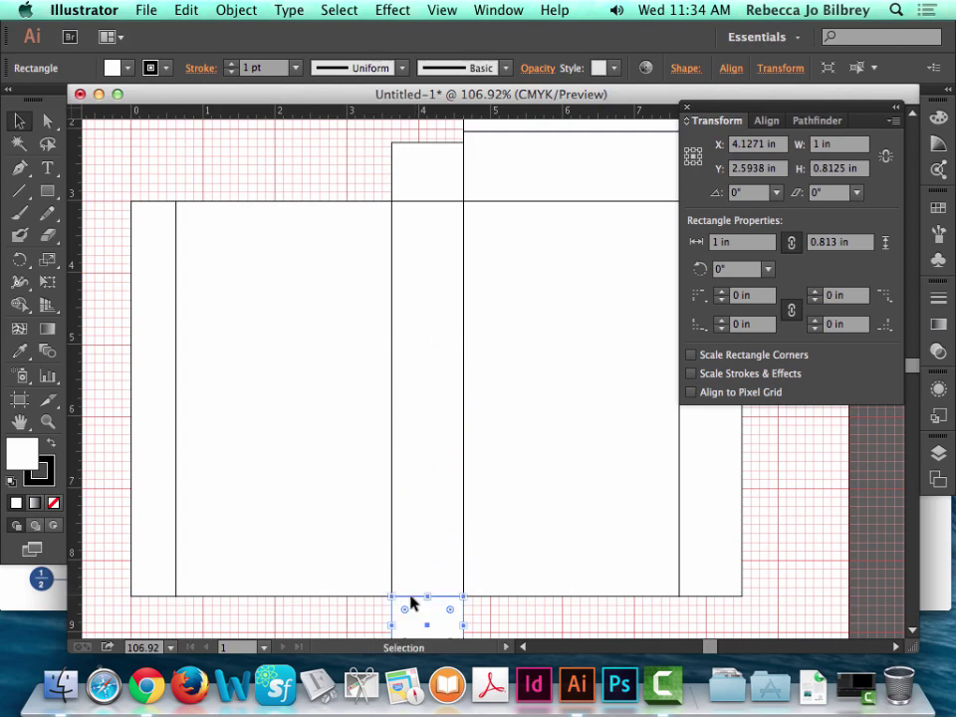
scroll(404, 450, "down", 1)
scroll(407, 448, "down", 5)
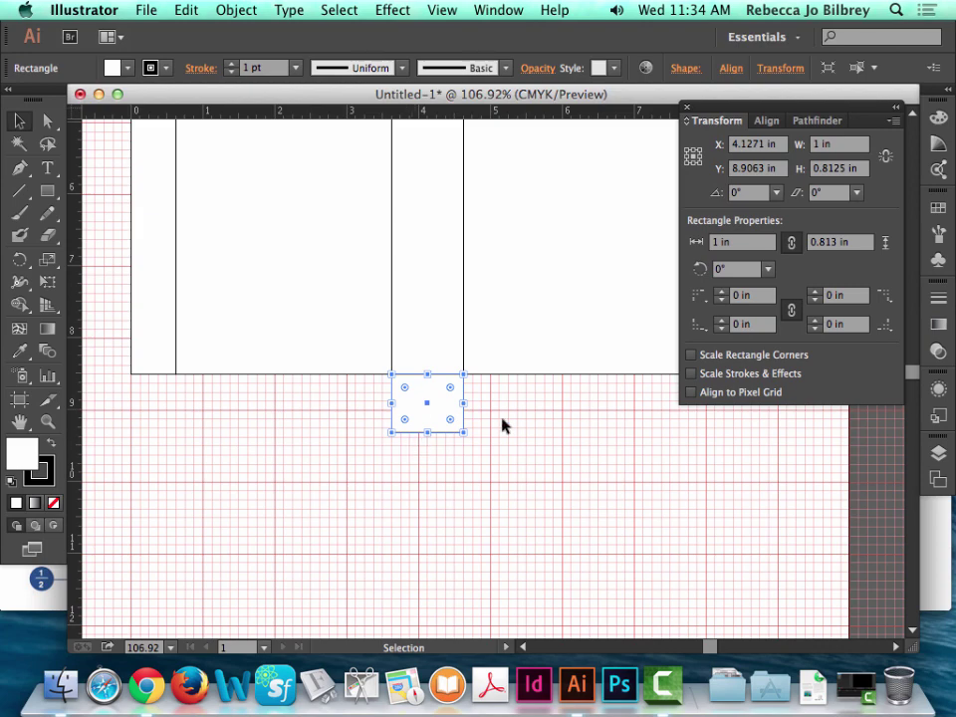
- Copy the two stacked 3 in wide top flaps to just below the first 3 in wide panel, aligned with its sides
scroll(490, 412, "down", 2)
scroll(488, 416, "up", 9)
scroll(490, 420, "up", 5)
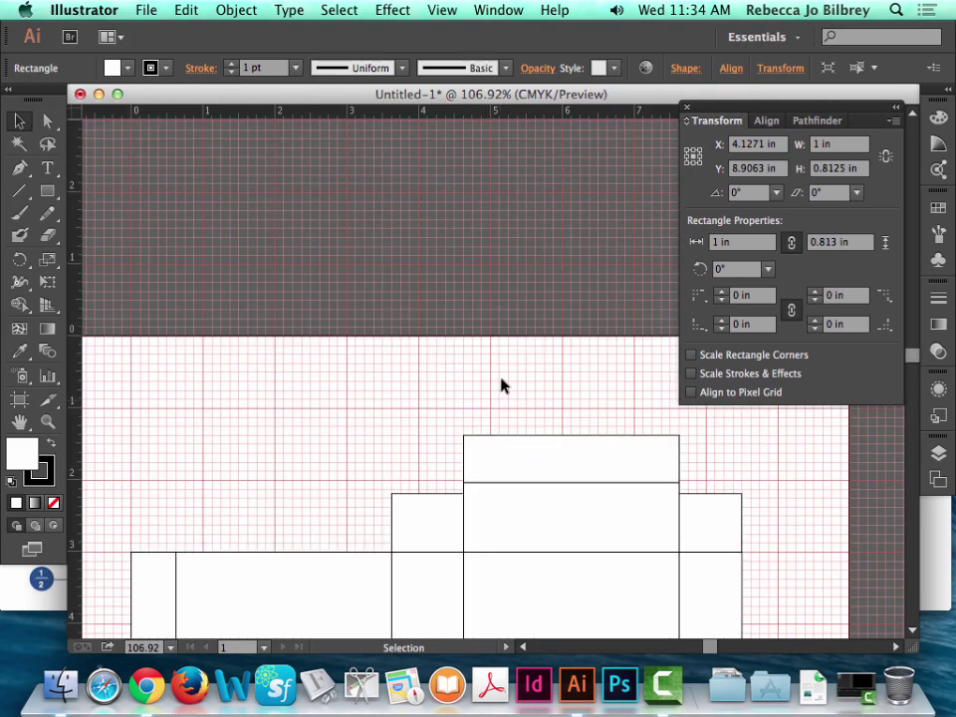
left_click_drag(503, 408, 558, 512)
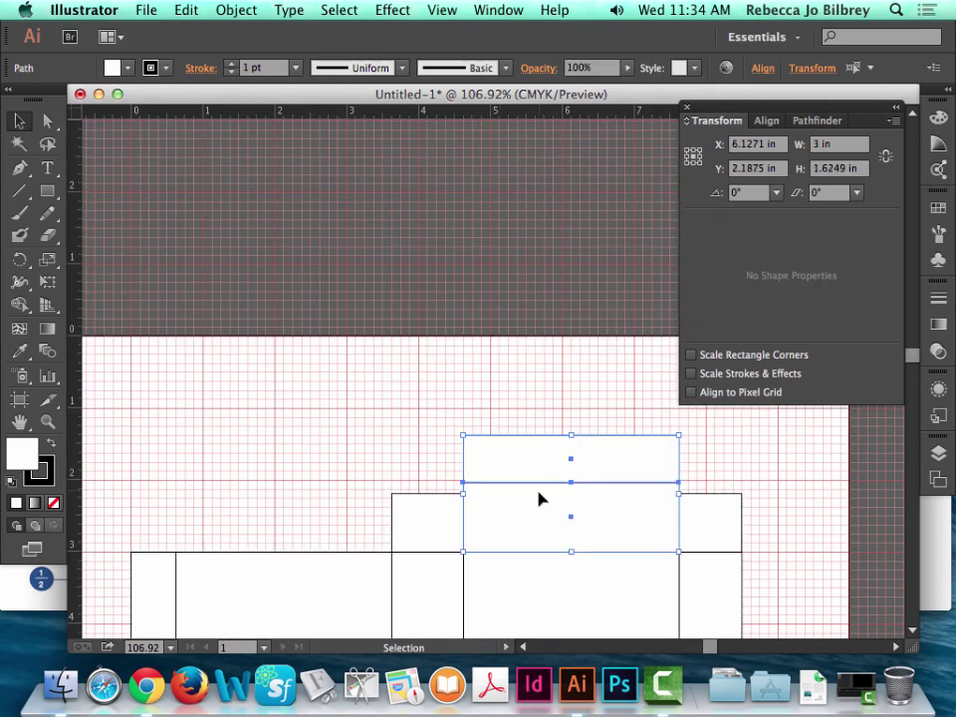
scroll(539, 493, "down", 8)
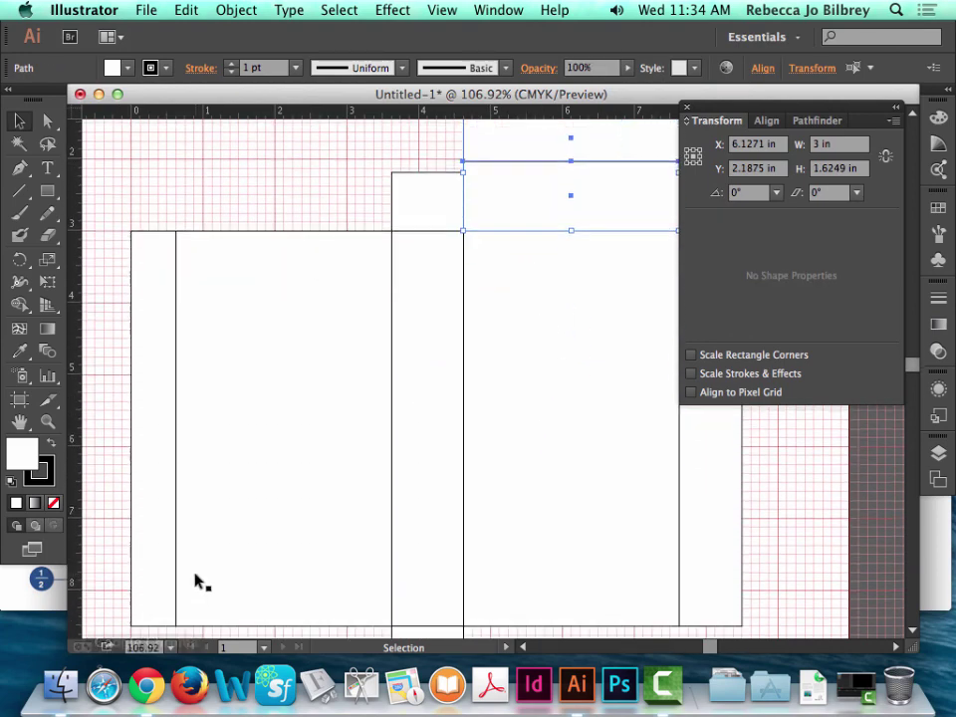
scroll(234, 368, "down", 10)
scroll(453, 448, "up", 15)
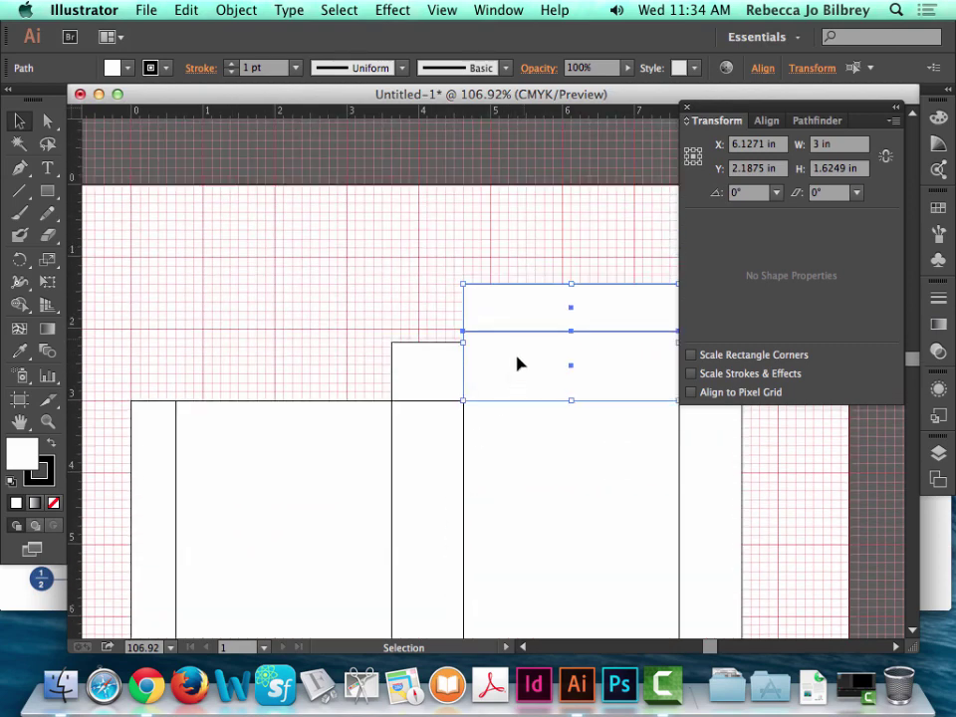
mouse_move(520, 334)
left_mouse_down()
mouse_move(384, 427)
mouse_move(224, 652)
mouse_move(309, 571)
mouse_move(293, 549)
mouse_move(271, 642)
mouse_move(495, 342)
mouse_move(522, 321)
left_mouse_up()
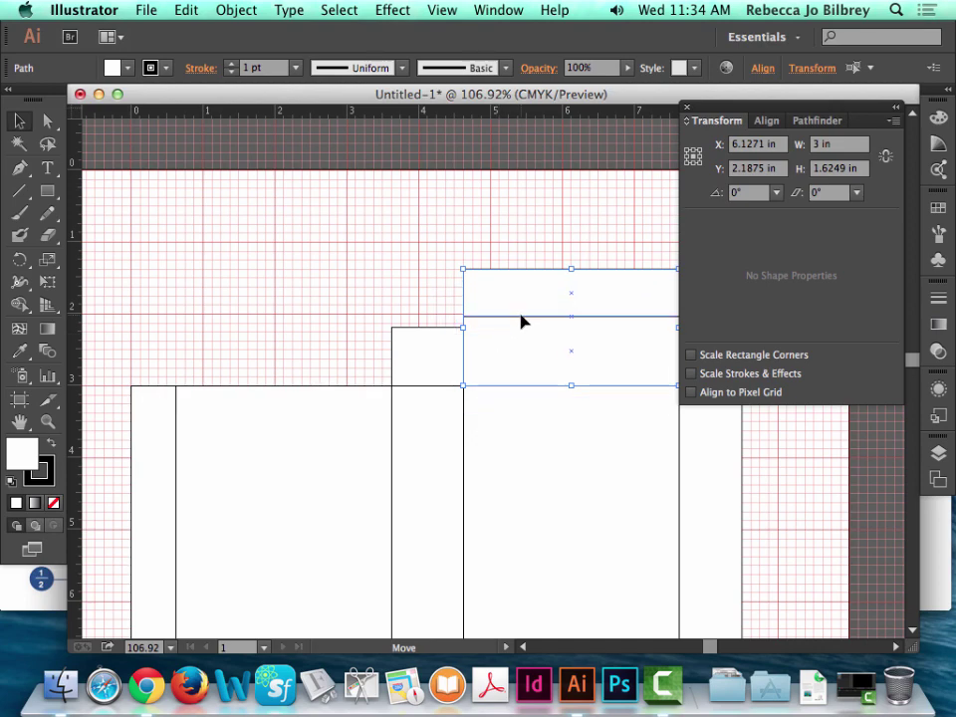
key("a")
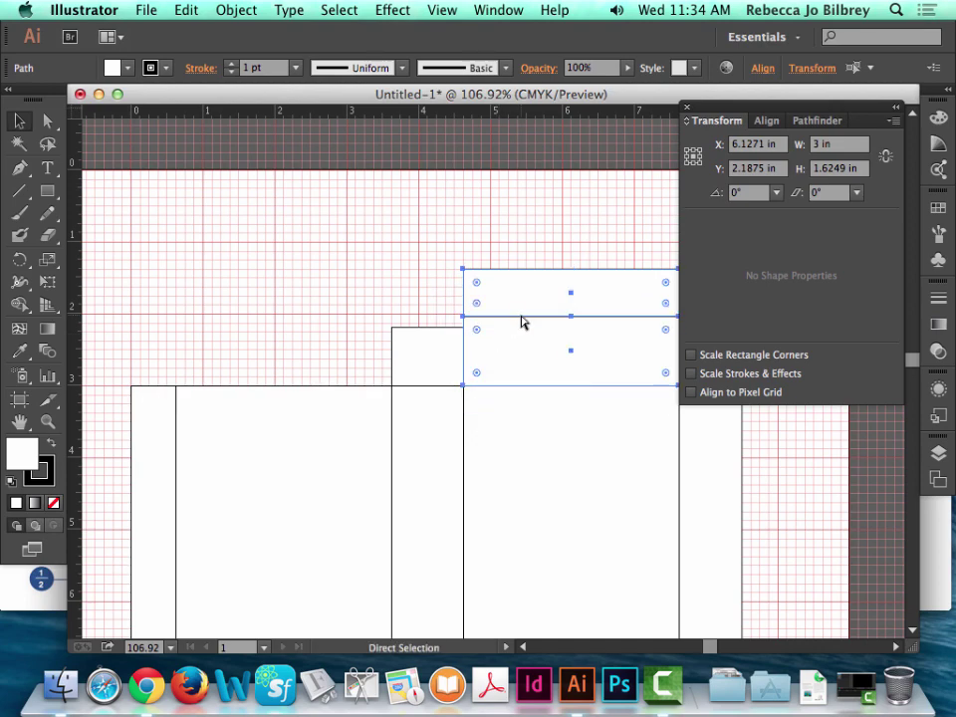
key("super+minus")
key("super+minus")
key("v")
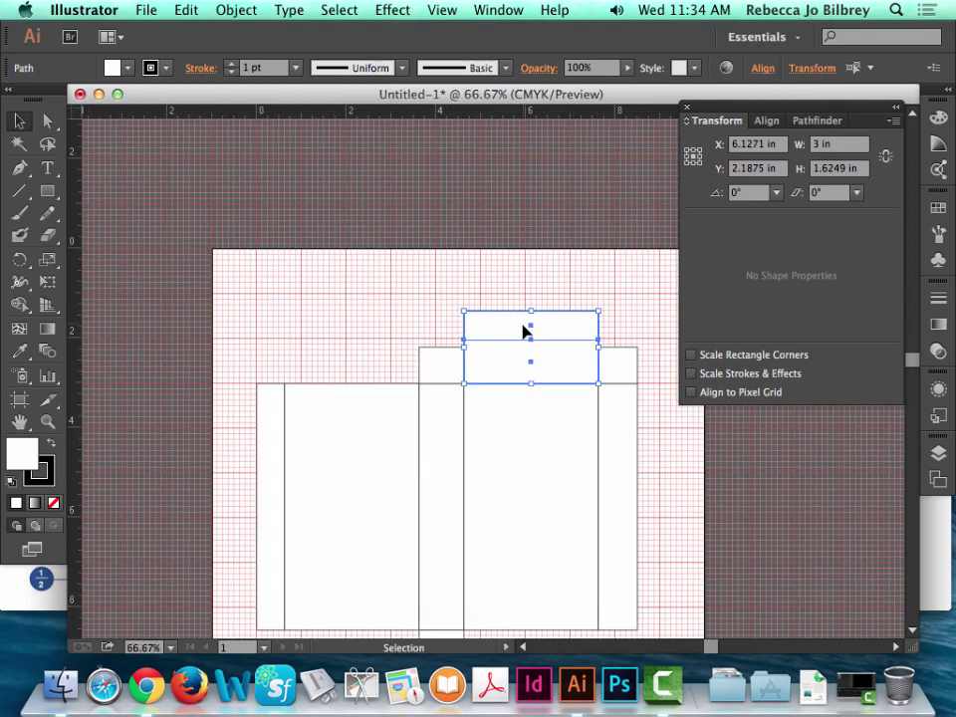
scroll(528, 299, "down", 2)
left_click_drag(499, 230, 322, 564)
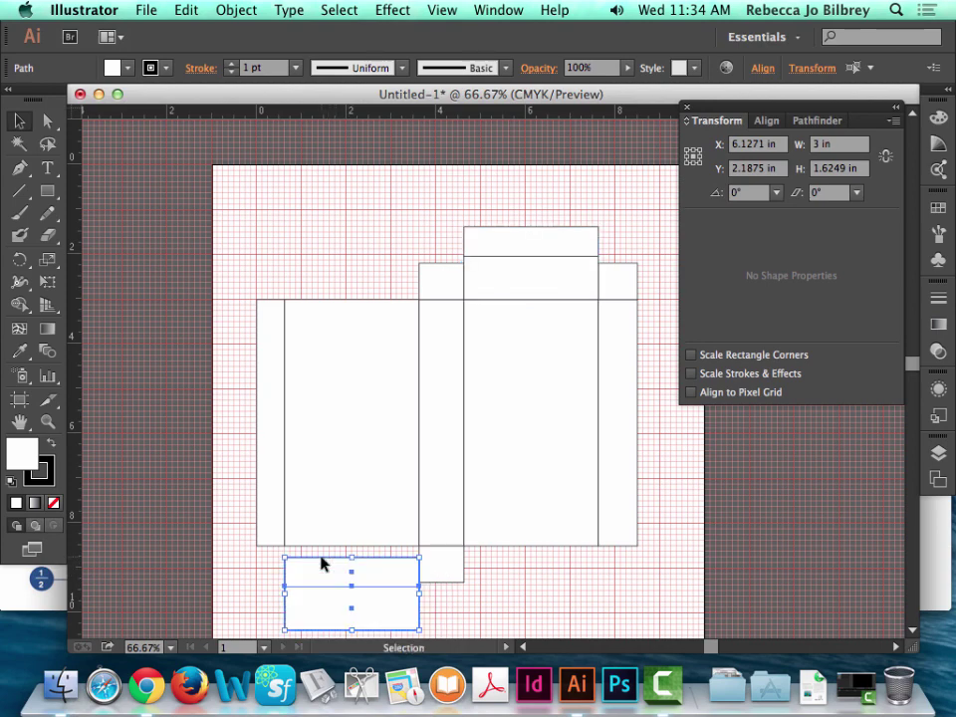
- Rotate the copied pair of 3 in wide flaps by 180 degrees
left_click(47, 421)
scroll(270, 536, "down", 5)
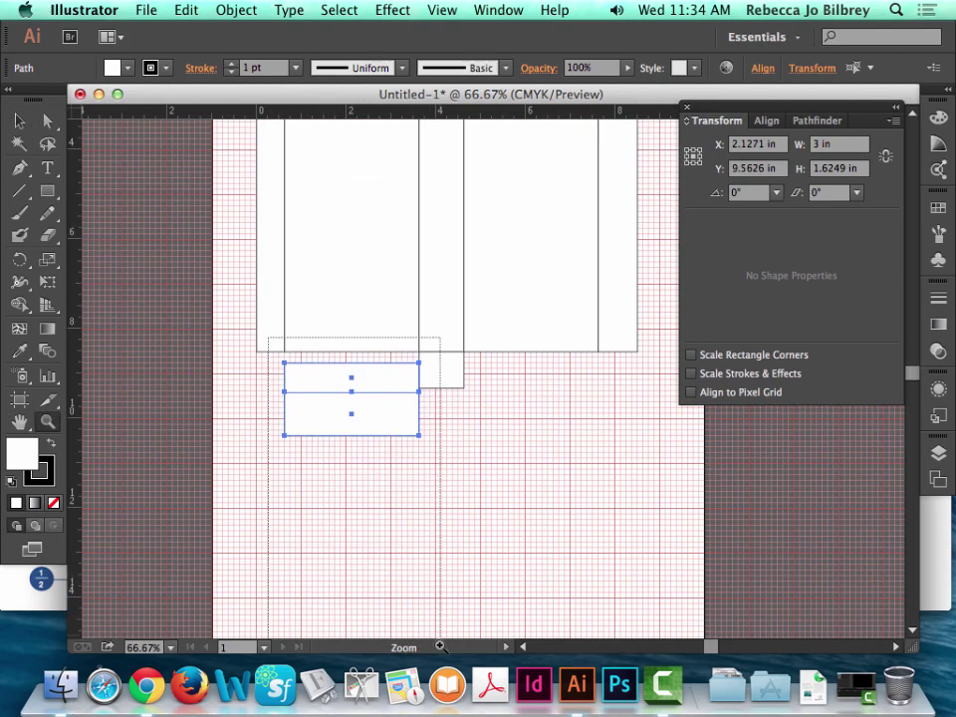
left_click_drag(274, 488, 460, 519)
left_click_drag(603, 170, 749, 241)
key("super+0")
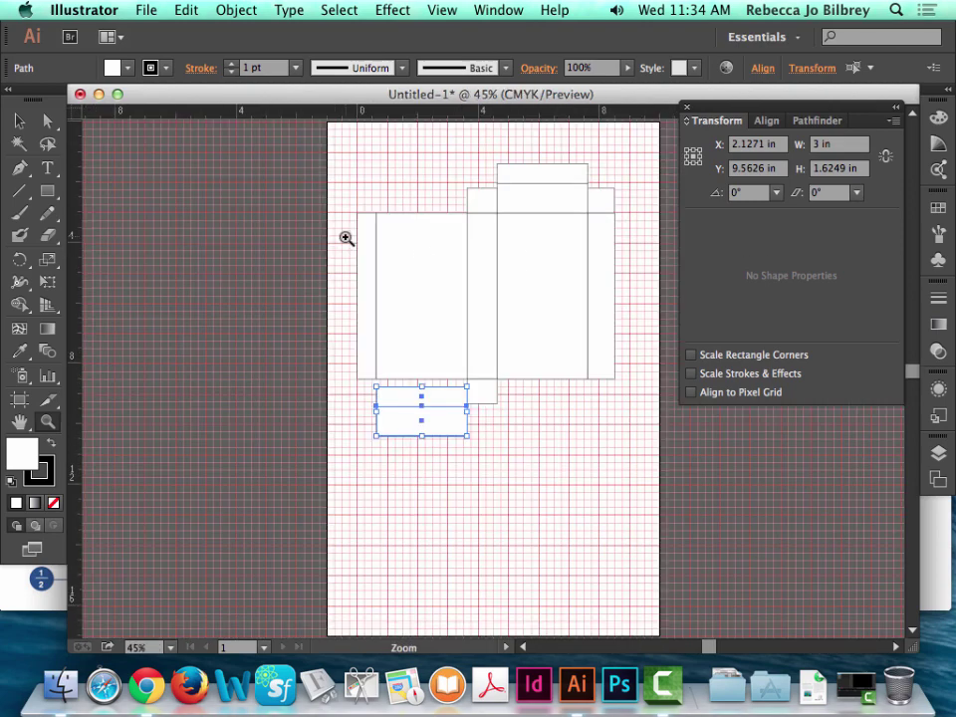
double_click(19, 259)
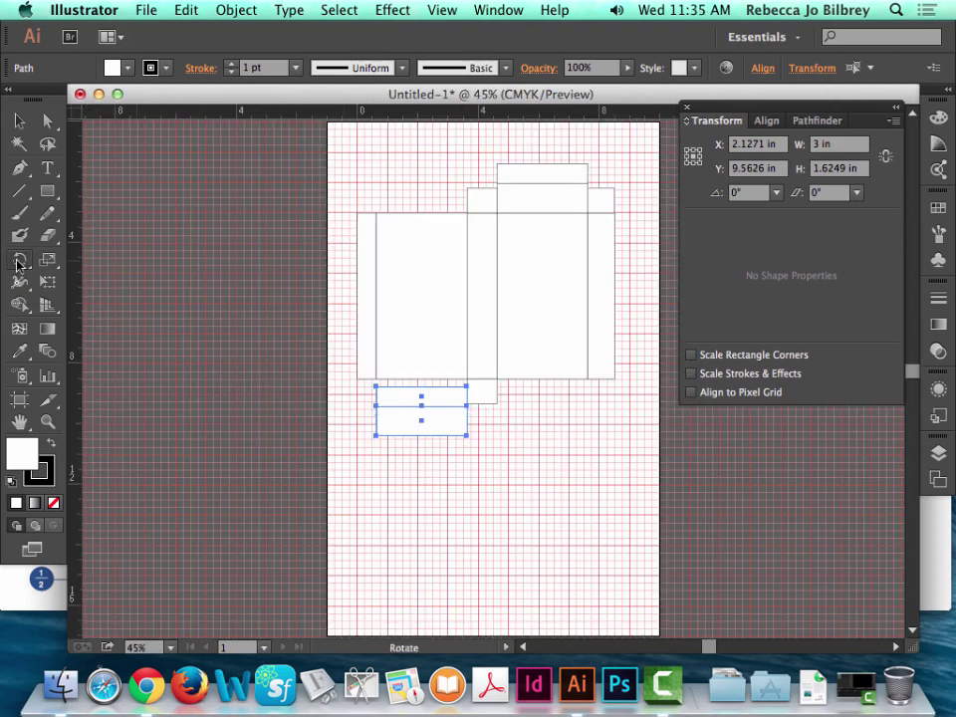
type("180")
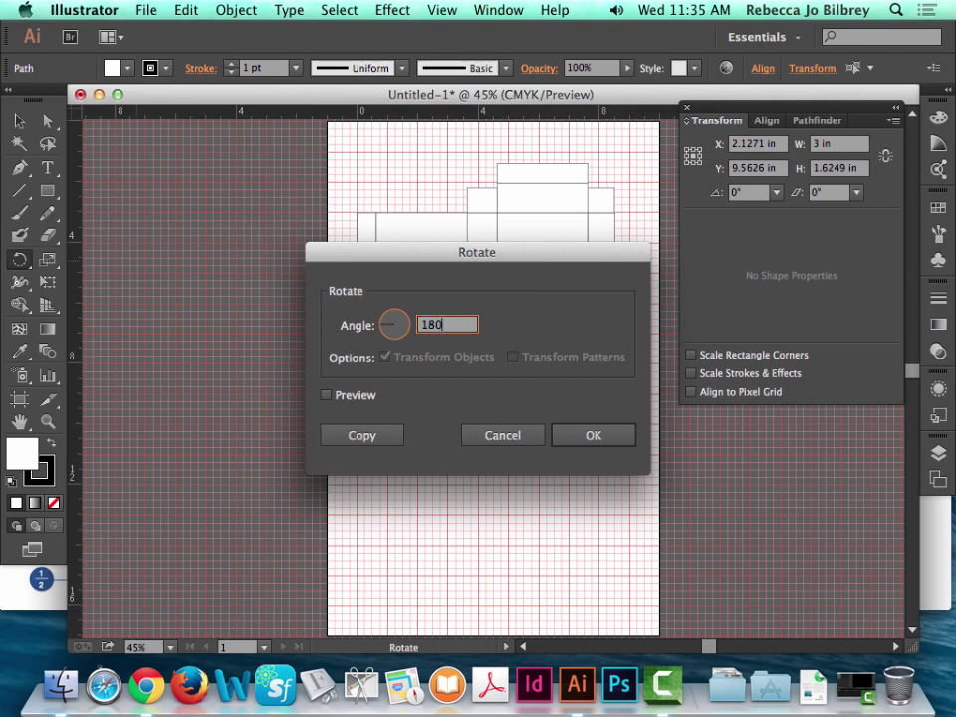
key("Return")
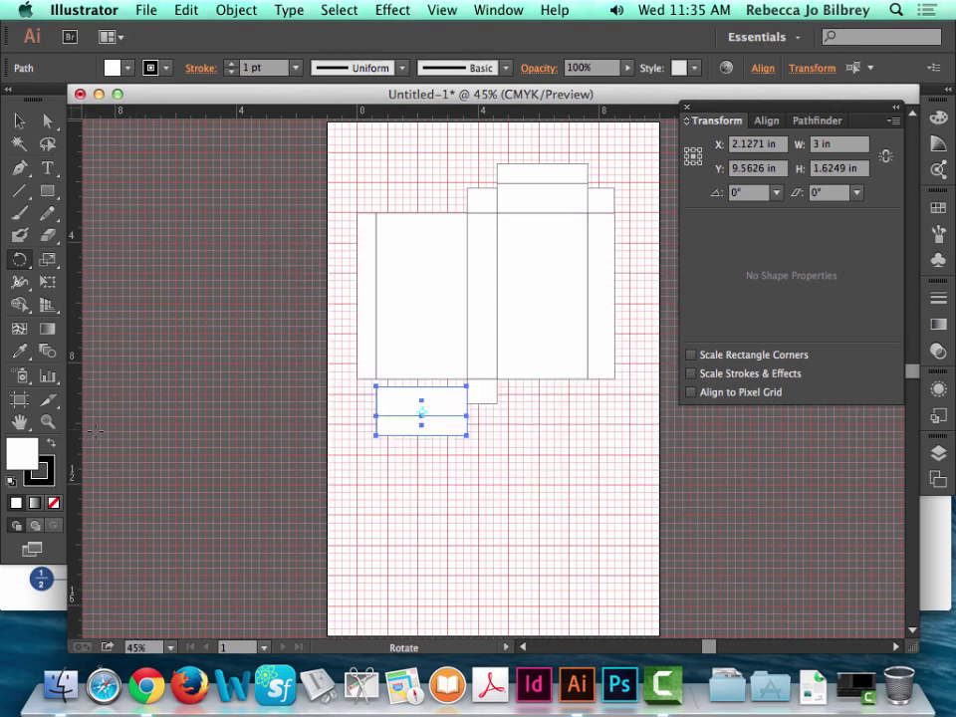
- Move the rotated pair of flaps up against the bottom edge of the first 3 in wide panel and deselect them
key("z")
left_click_drag(370, 378, 487, 444)
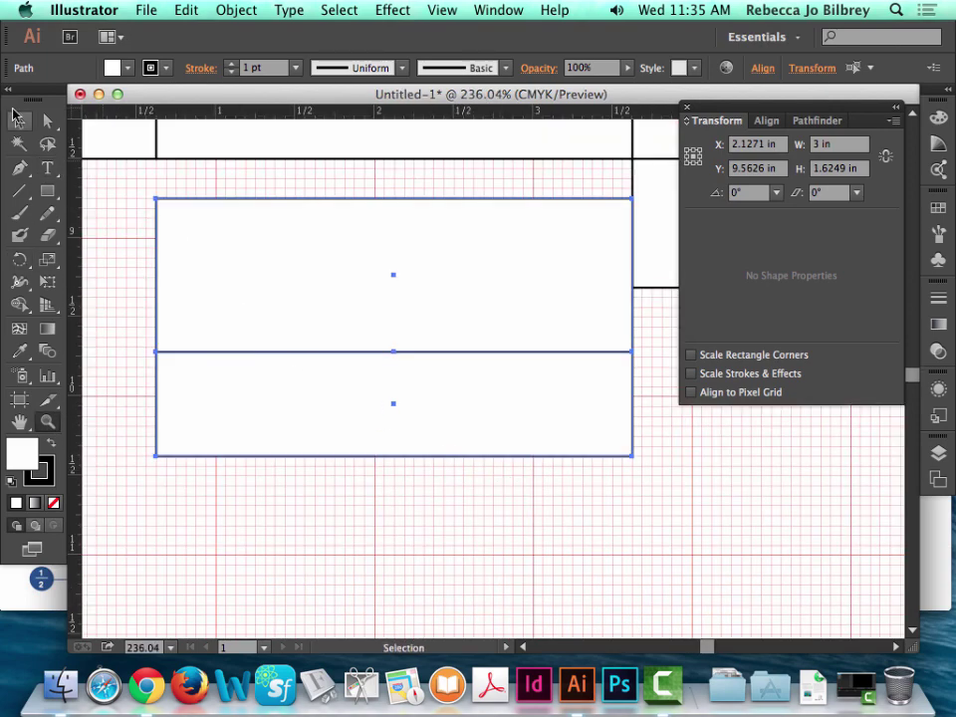
left_click(19, 119)
left_click_drag(239, 207, 242, 164)
left_click(486, 497)
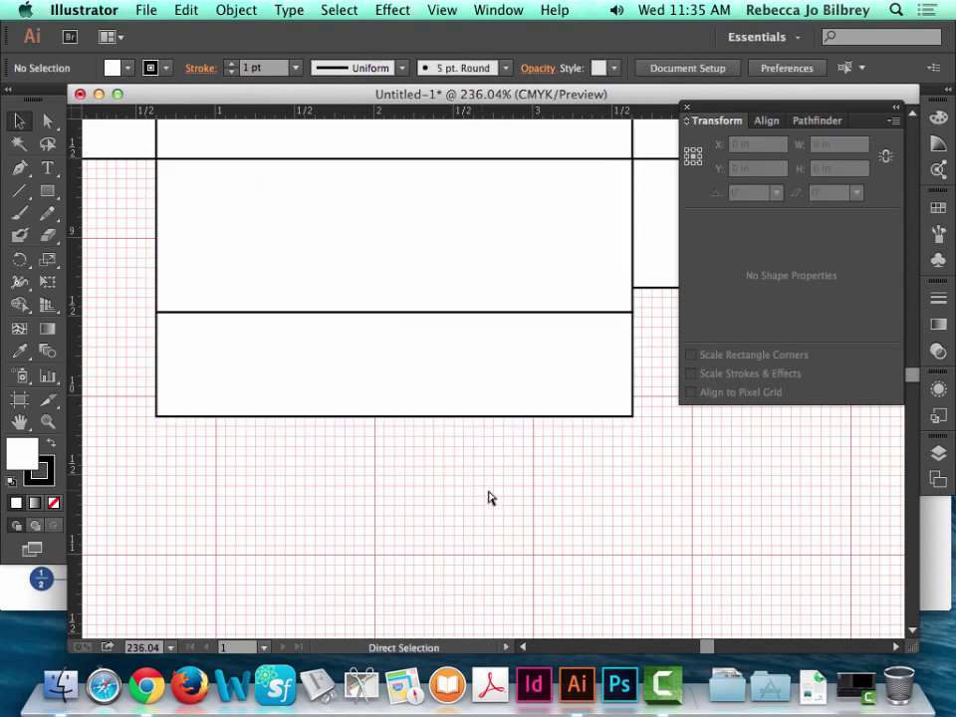
key("super+0")
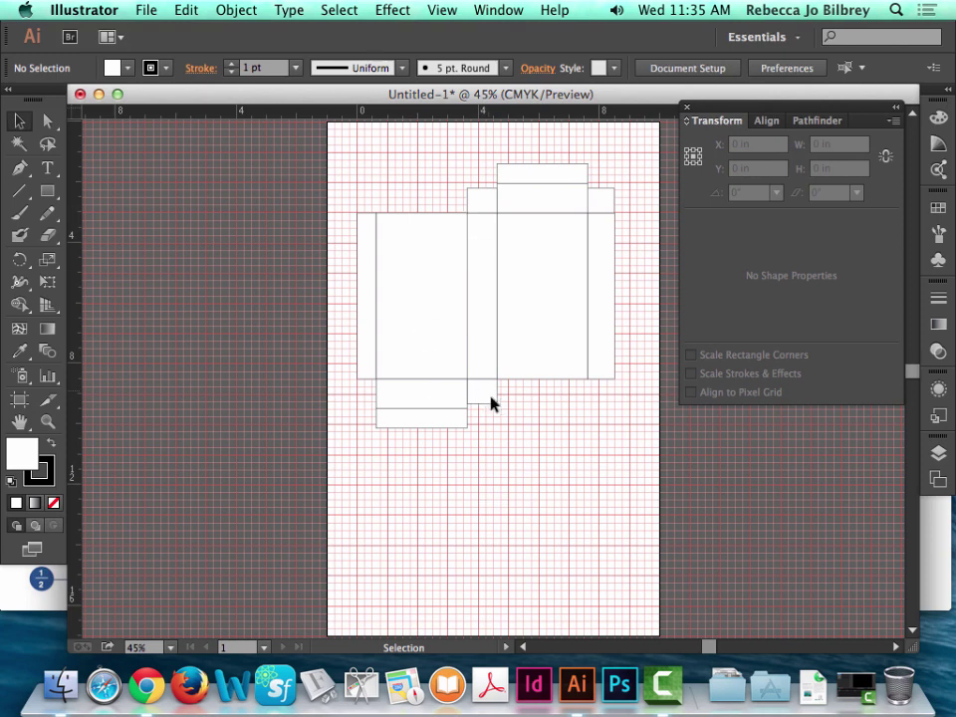
- Copy the narrow end panel's top flap straight down and align it with the panel's bottom edge
left_click(609, 197)
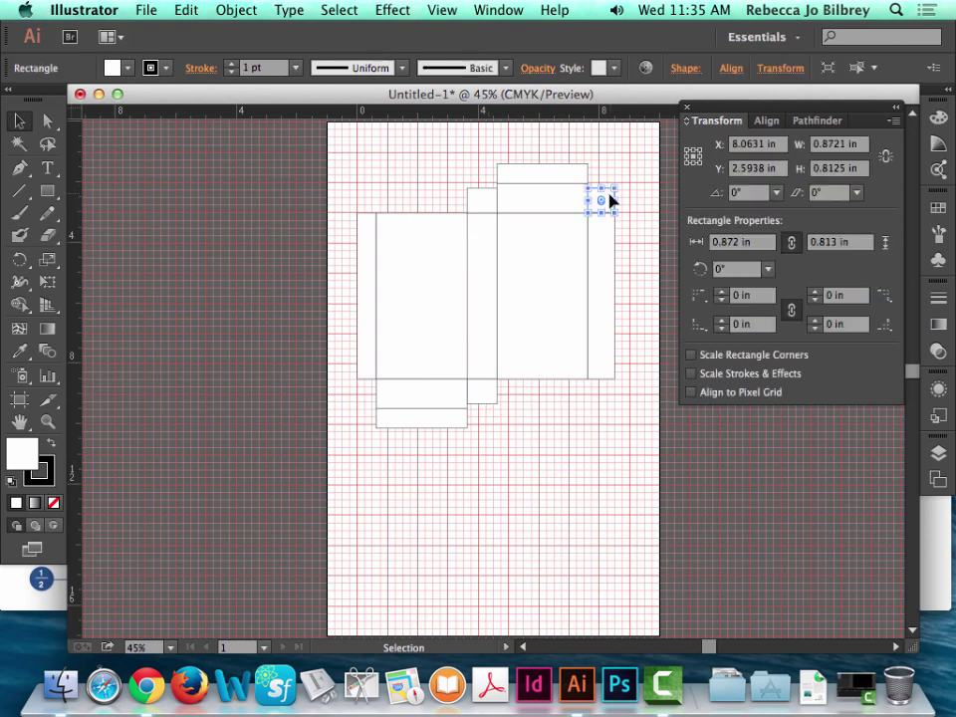
left_click_drag(610, 195, 617, 387)
left_click(46, 421)
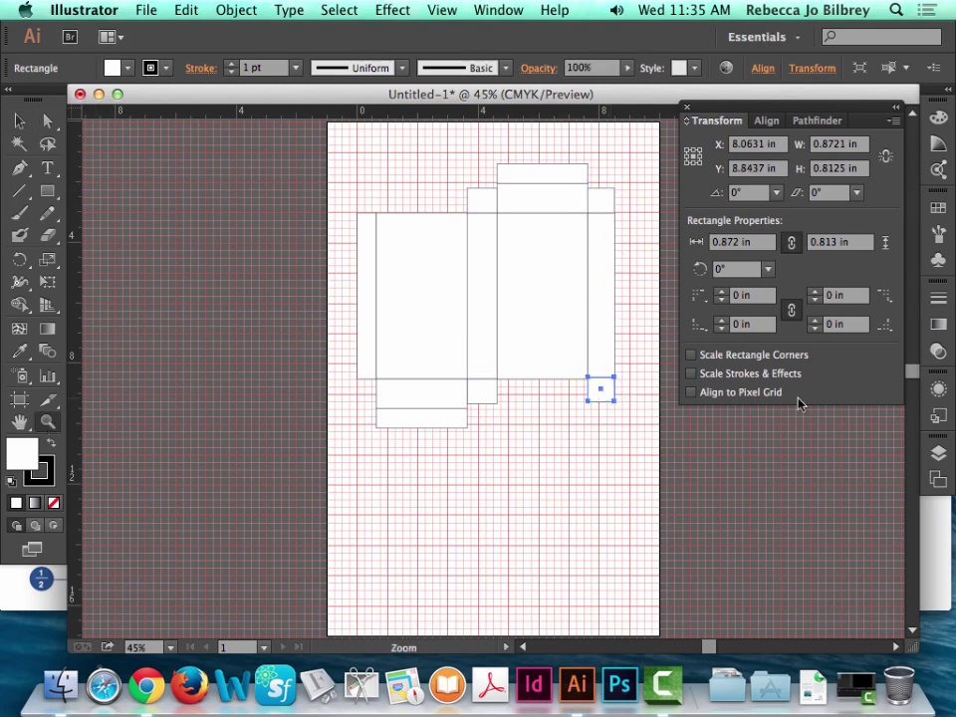
left_click_drag(568, 358, 567, 359)
key("v")
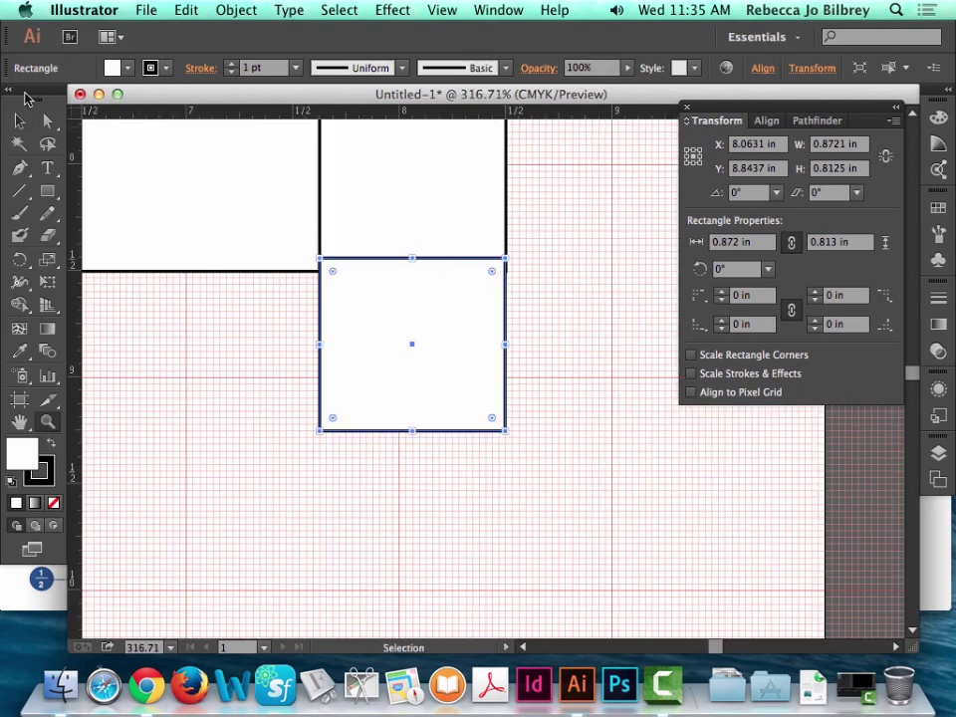
left_click_drag(340, 264, 343, 273)
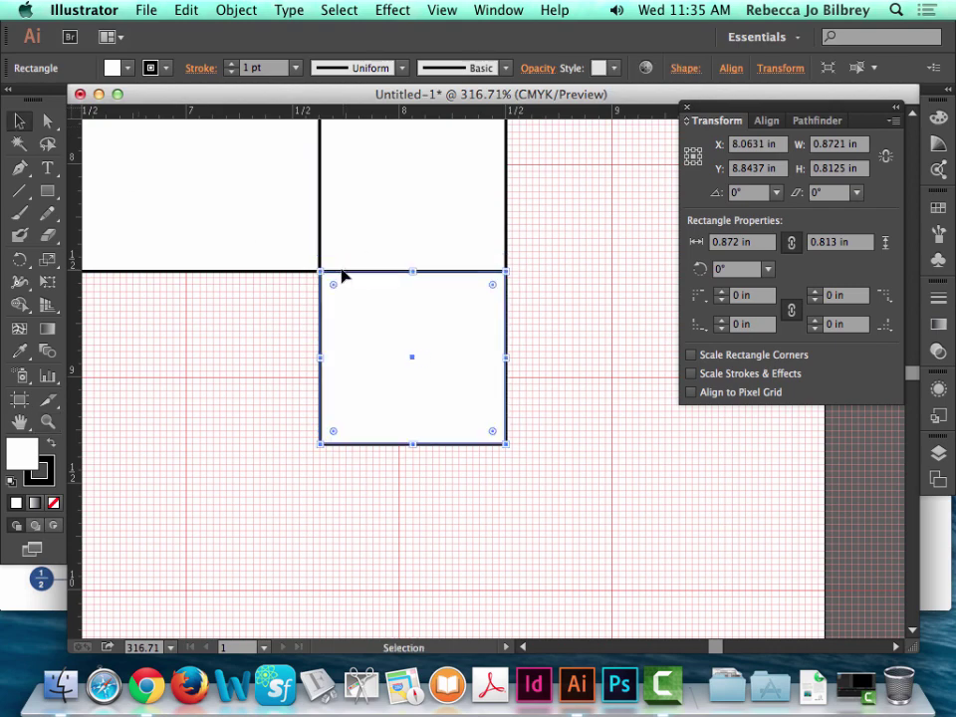
key("super+0")
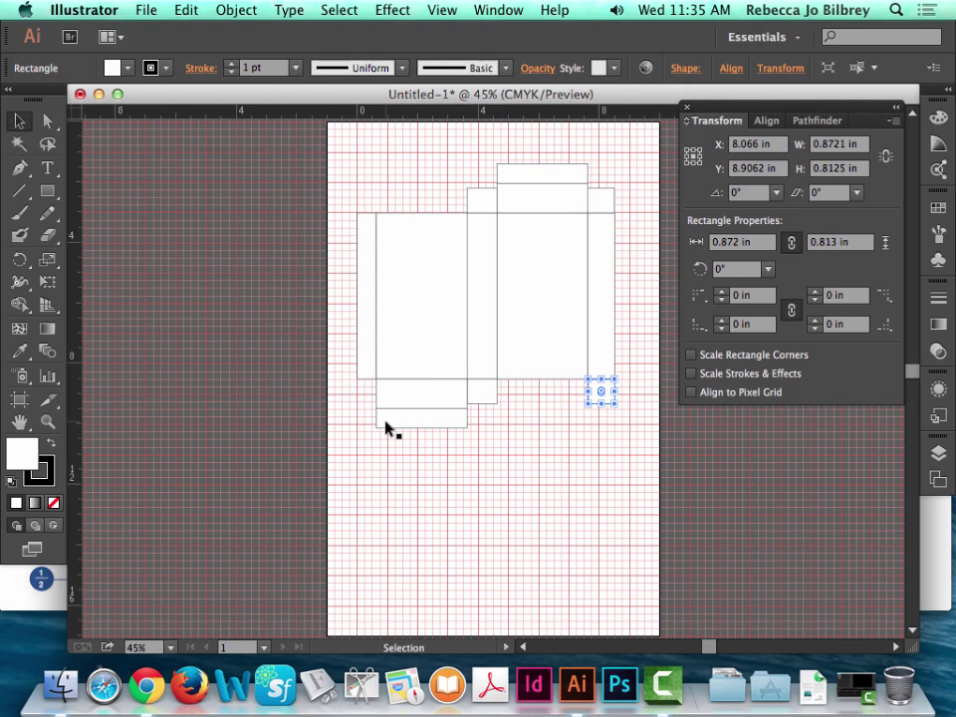
- Lock Layer 1 containing the box layout and add a new layer above it
left_click(940, 455)
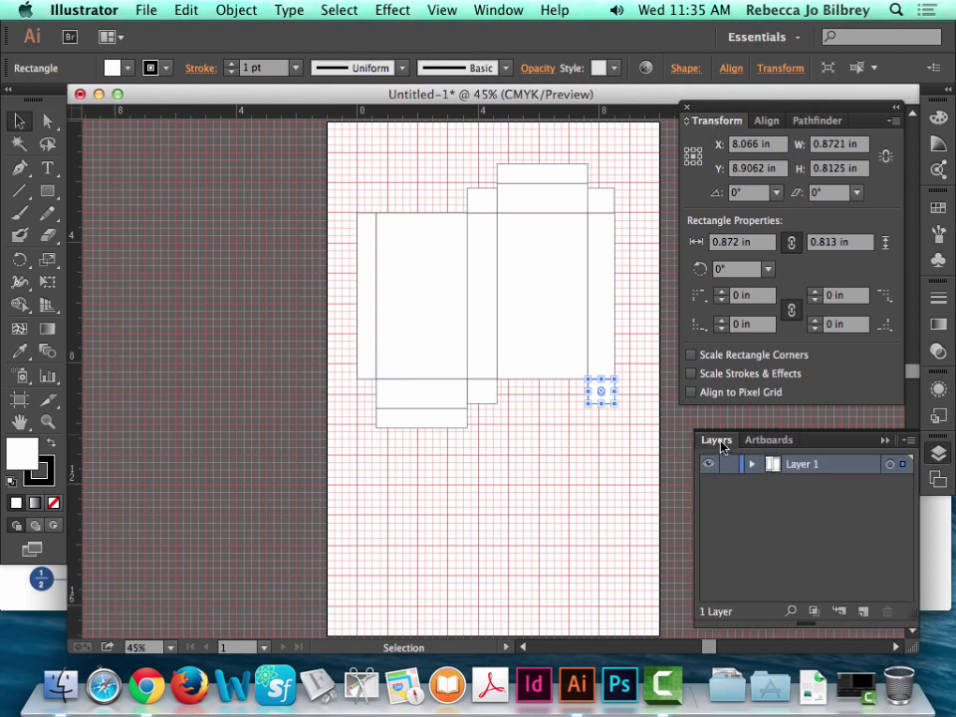
left_click_drag(715, 439, 668, 103)
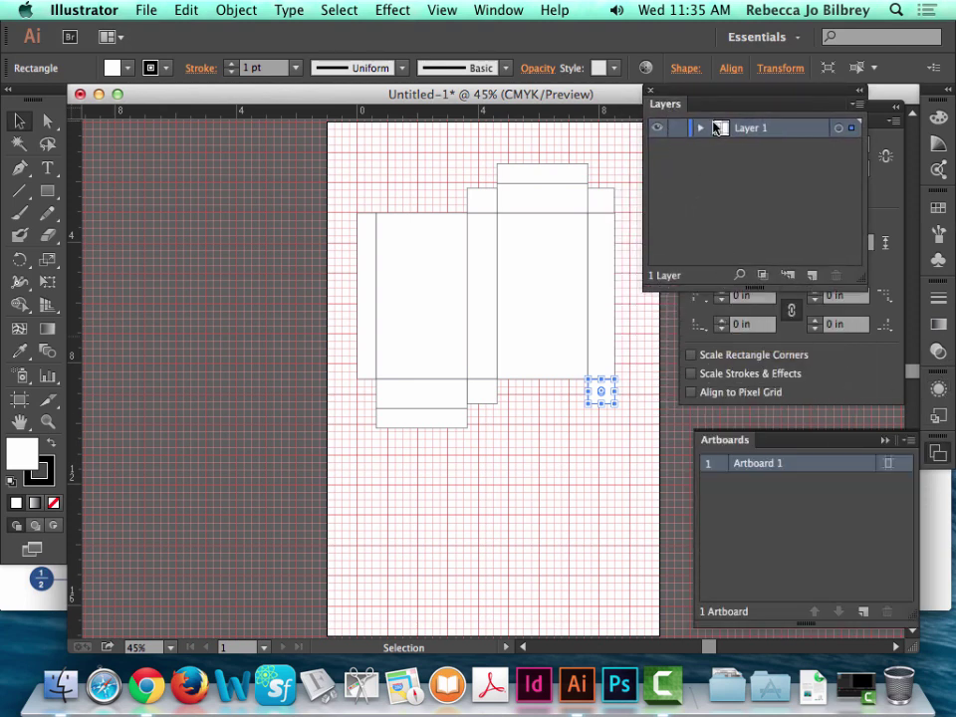
left_click(678, 128)
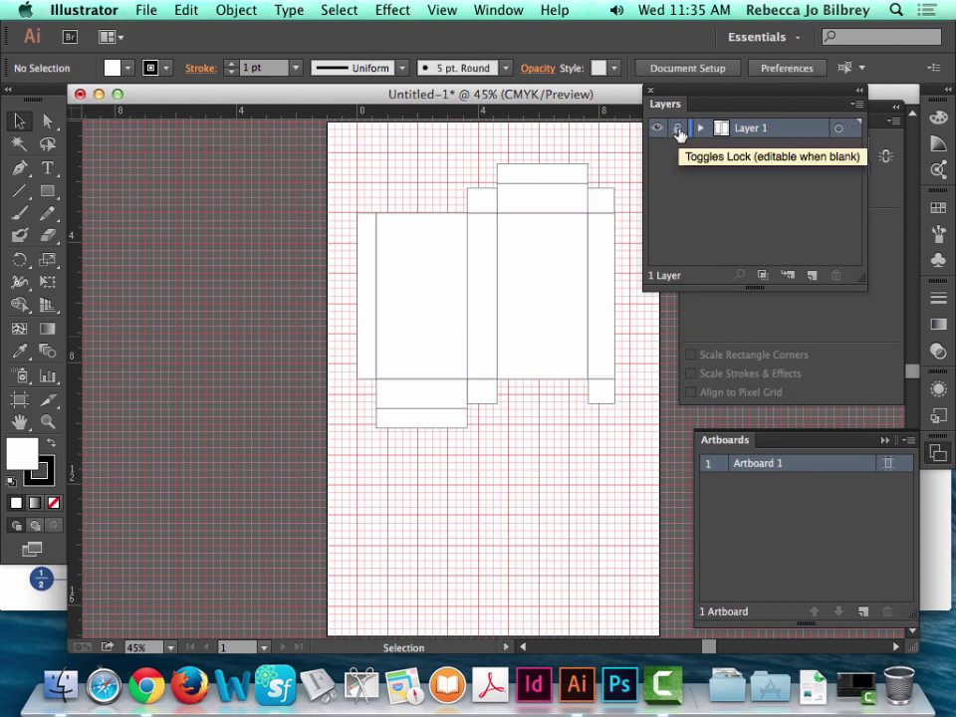
left_click(811, 276)
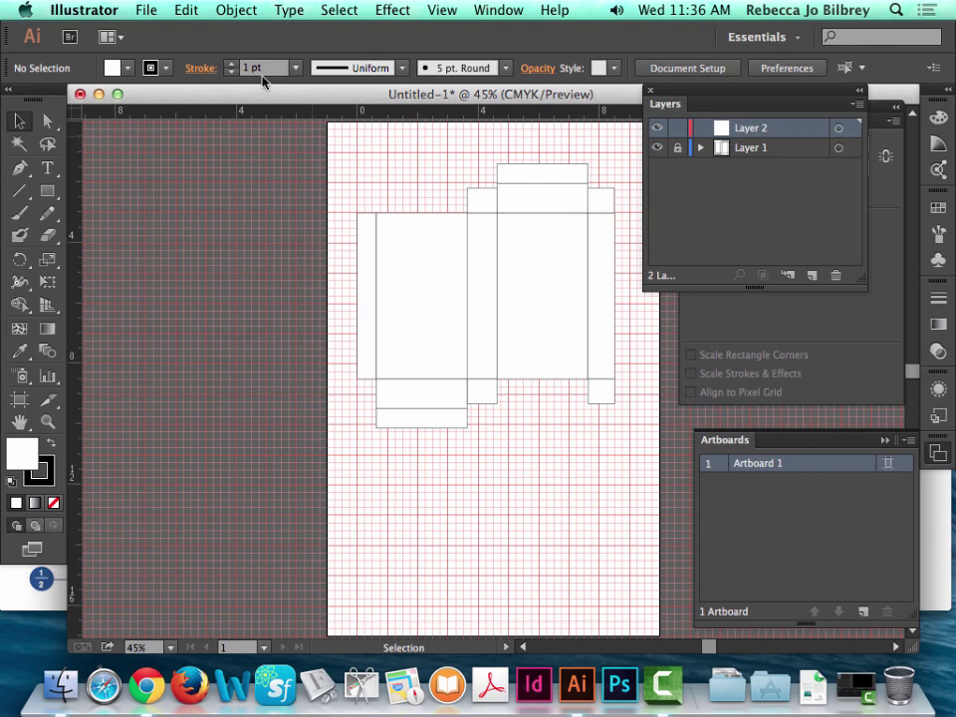
- Try to draw a Pen path along the fold between the narrow side flap and the first 3 in wide panel
left_click(47, 421)
left_click_drag(365, 206, 409, 344)
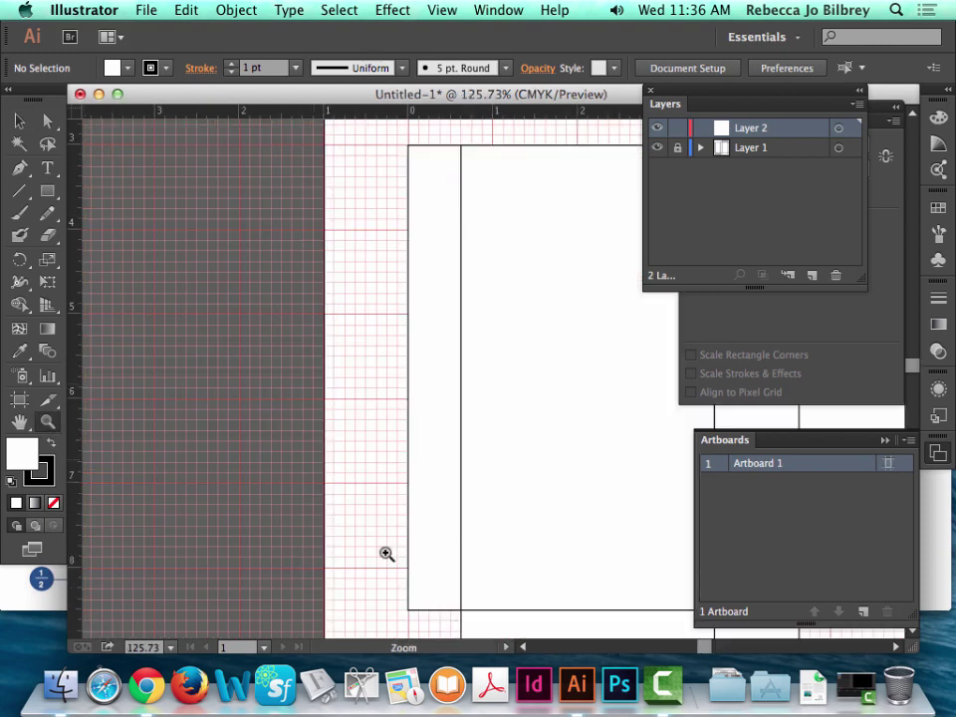
left_click(19, 168)
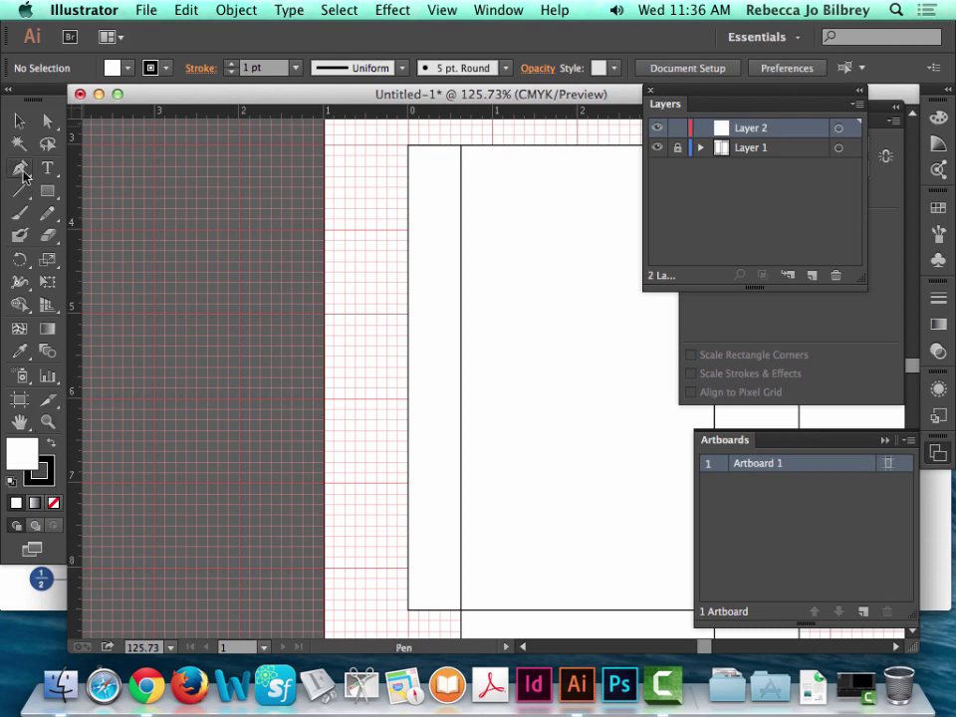
left_click(457, 147)
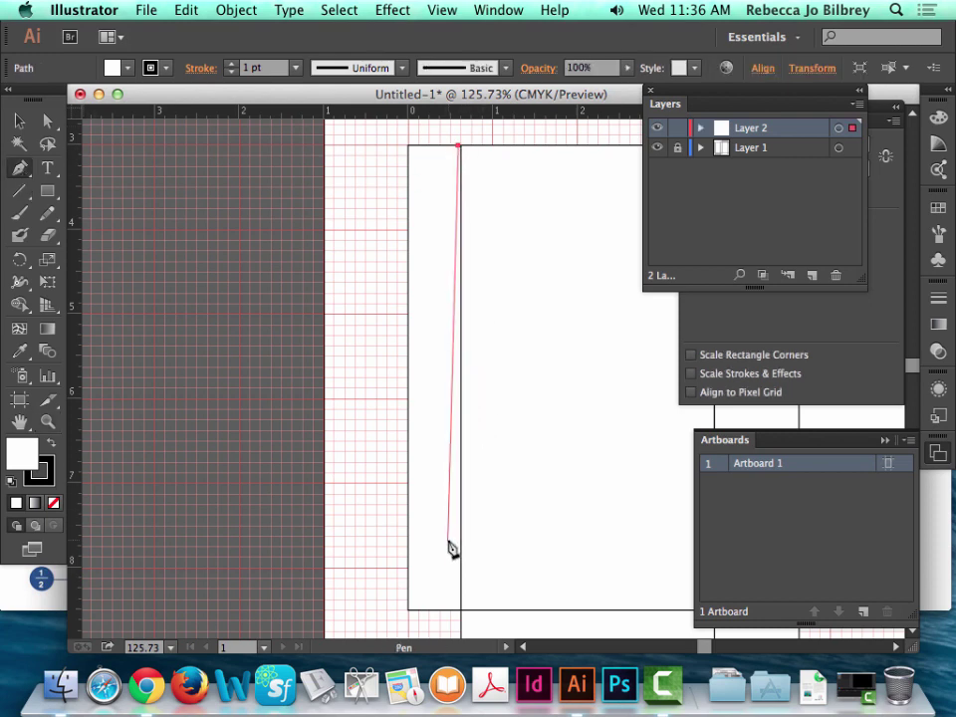
left_click(459, 610)
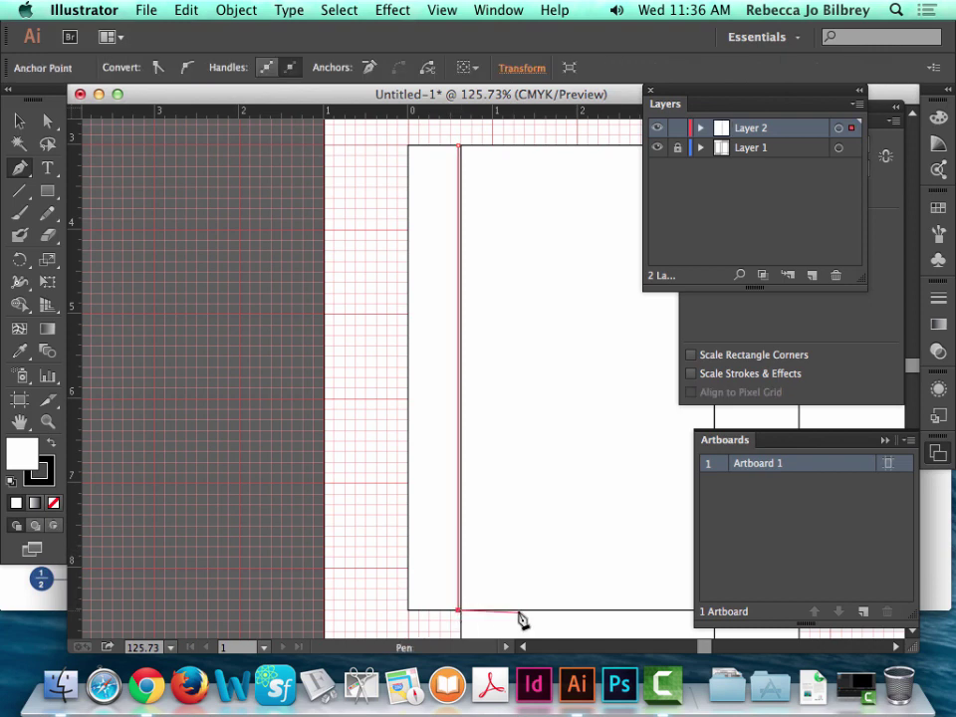
key("super+z")
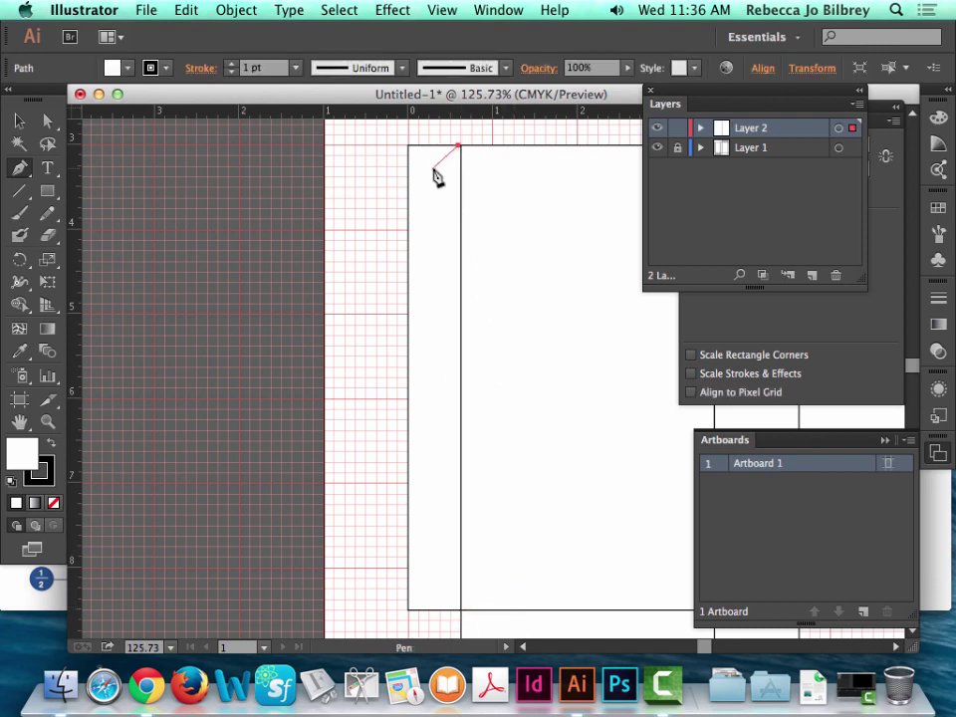
key("super+z")
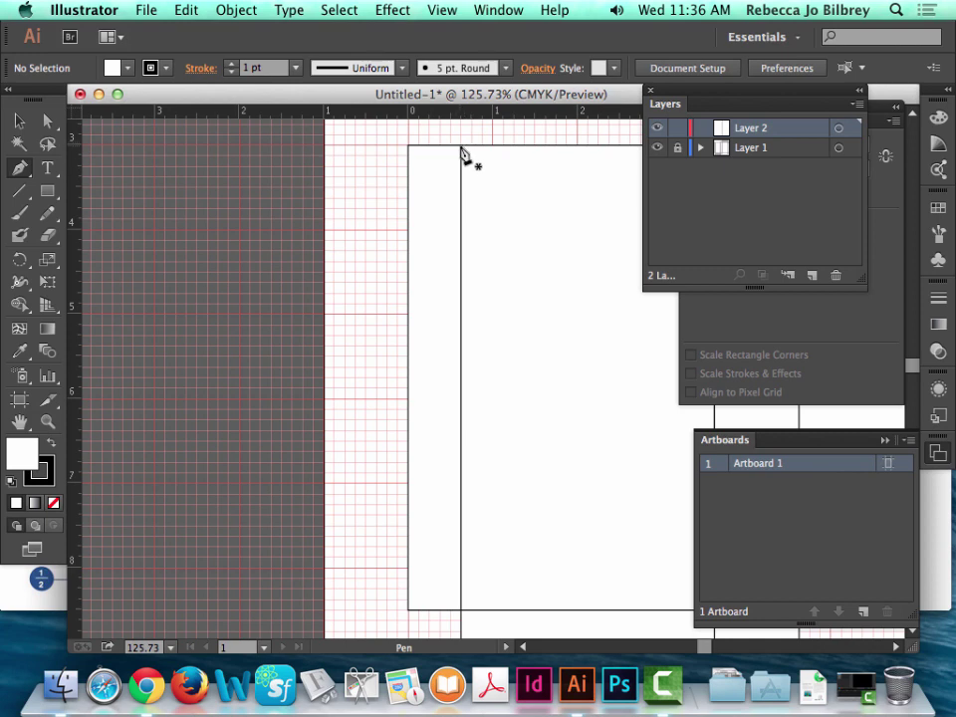
left_click(47, 422)
left_click_drag(465, 133, 481, 165)
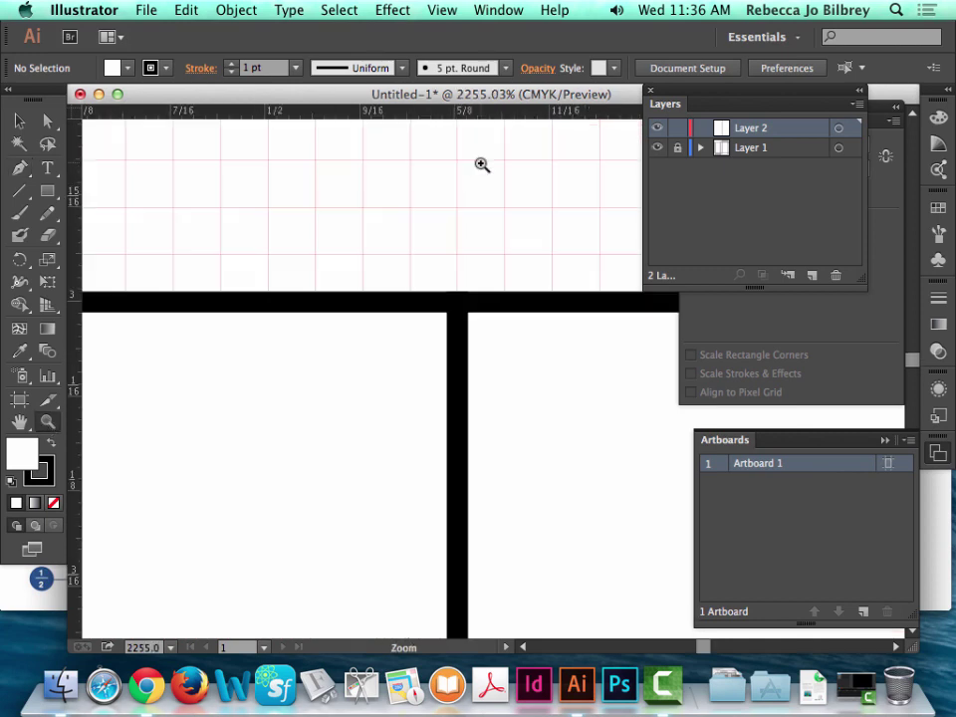
left_click(19, 120)
left_click(19, 168)
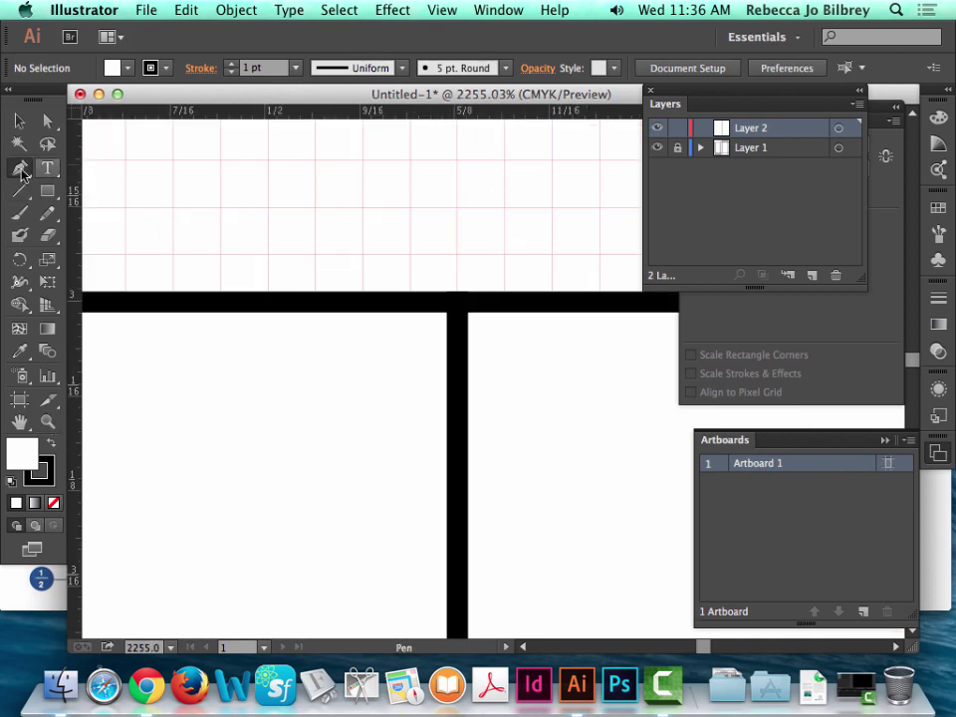
left_click(457, 304)
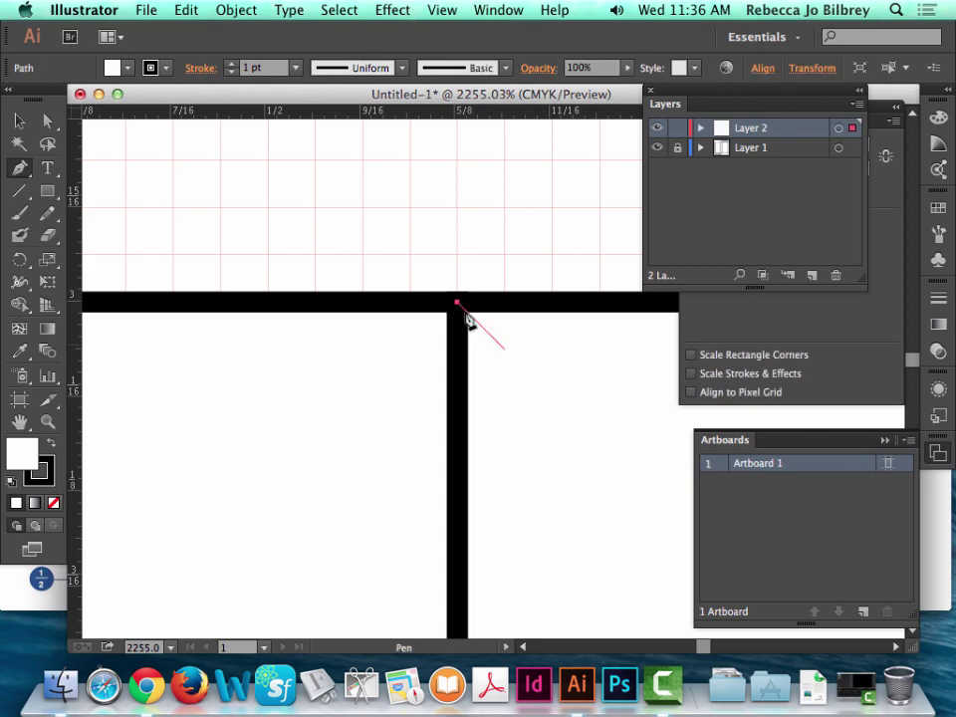
left_click(401, 420, "super")
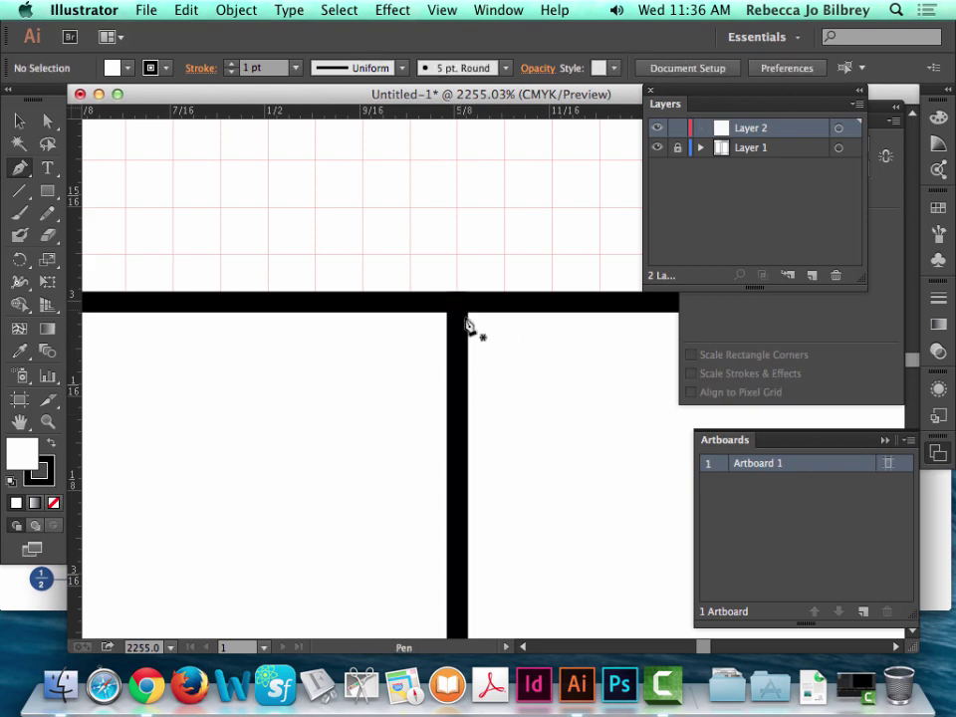
left_click(455, 301)
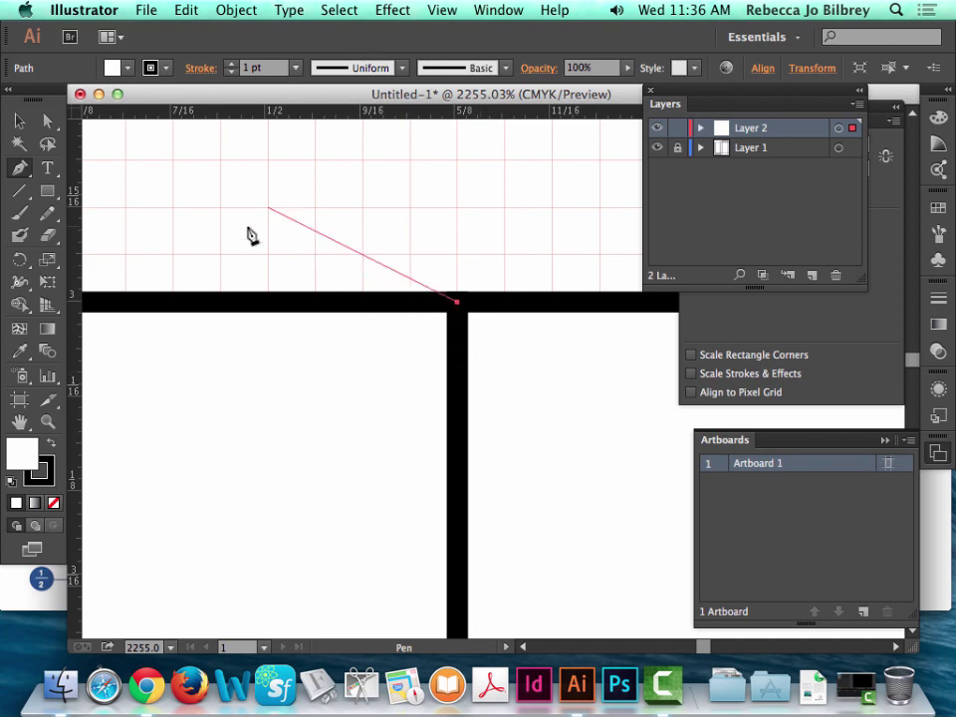
left_click(18, 120)
key("Delete")
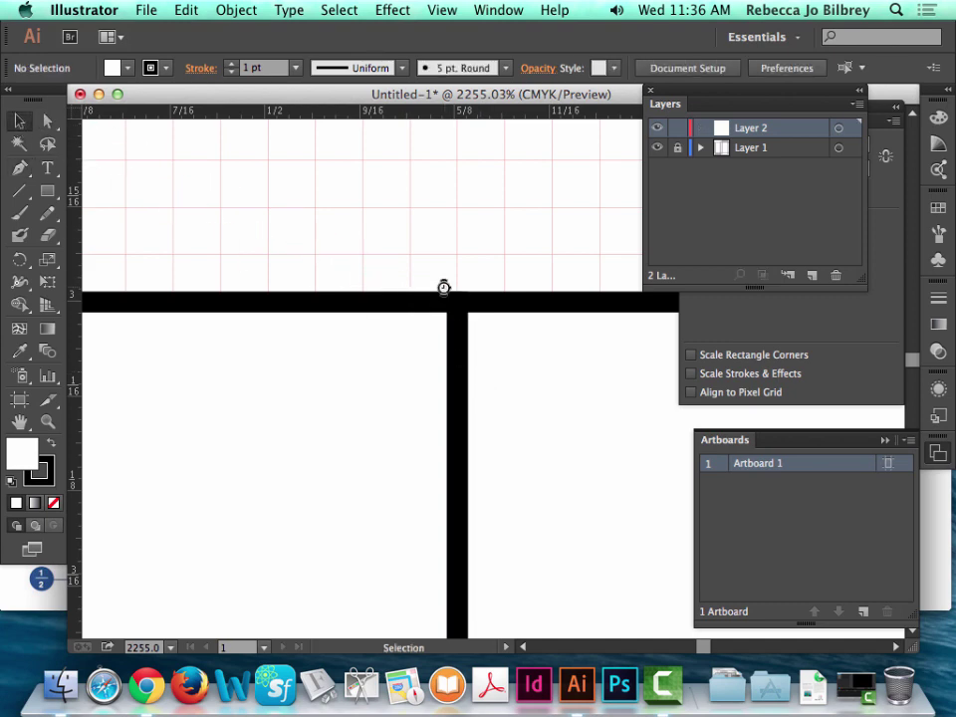
- Draw a 5.5 in line segment at 270° from the upper end of the fold between the narrow side flap and first panel
left_click(19, 190)
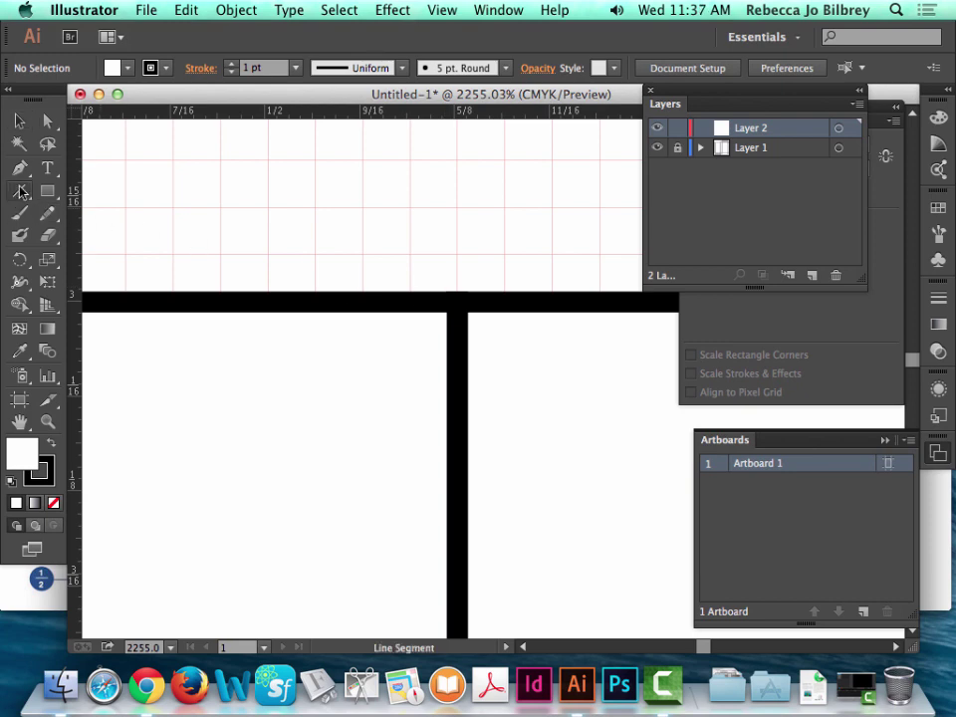
left_click(457, 312)
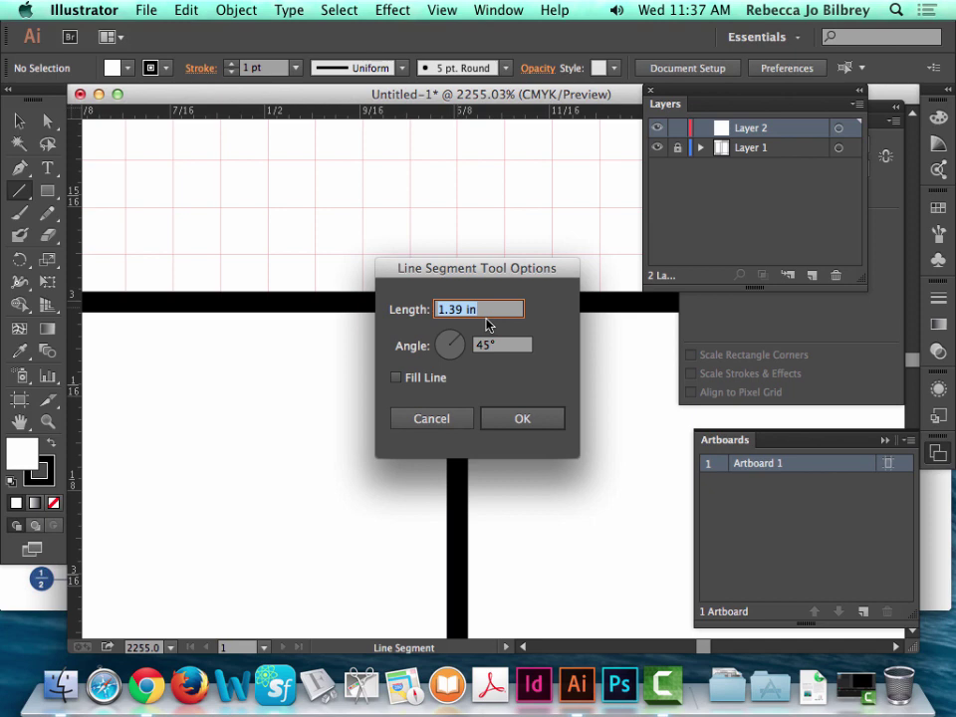
type("5.5")
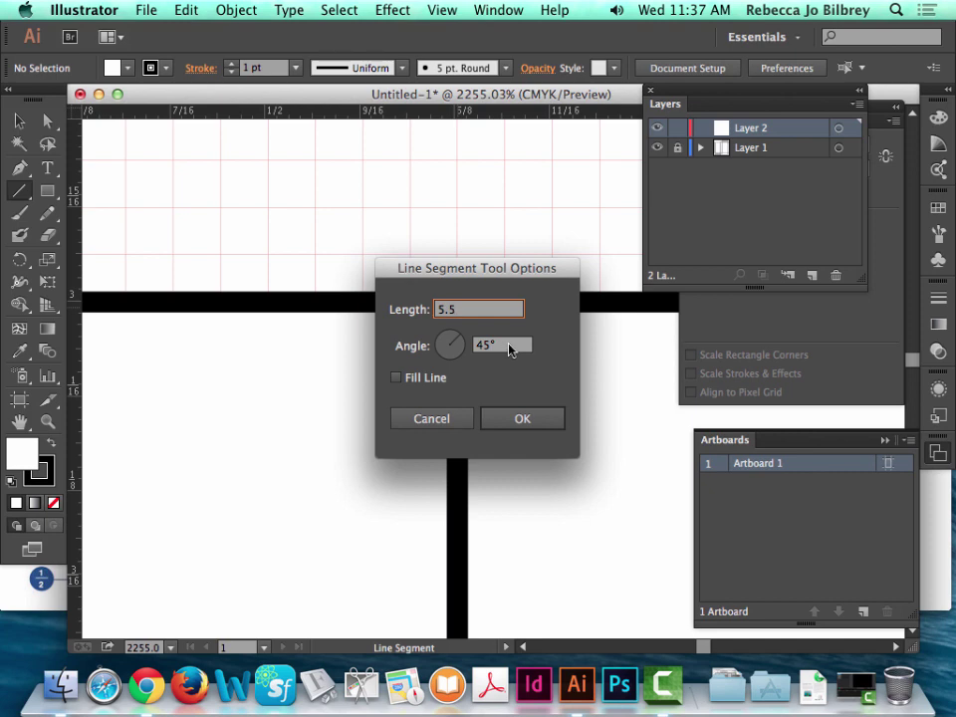
key("Tab")
type("90")
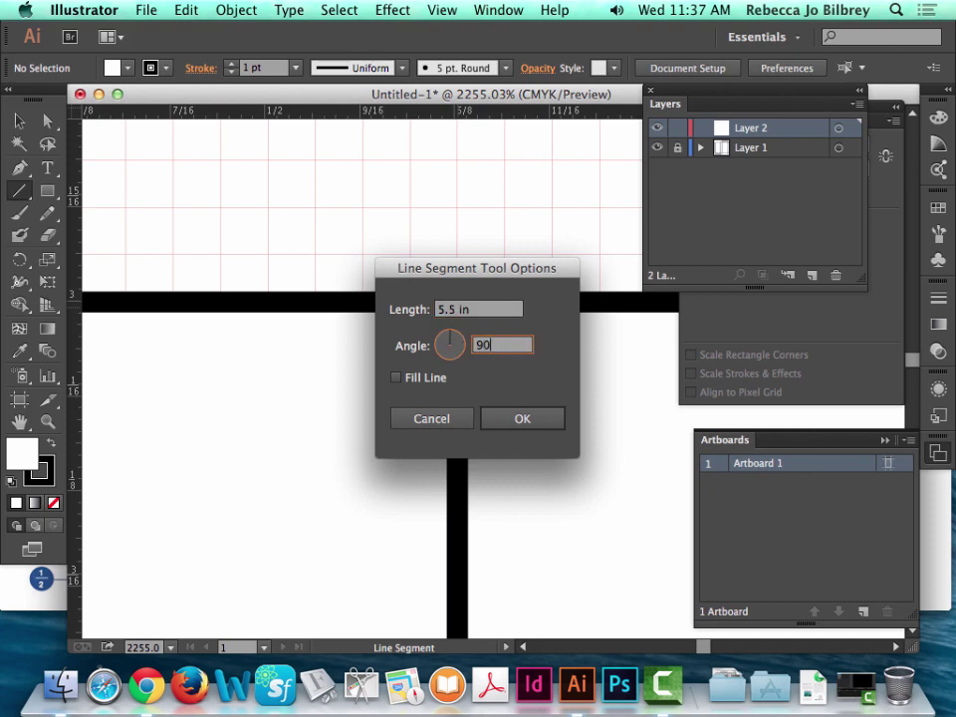
left_click(479, 345)
type("-")
key("Tab")
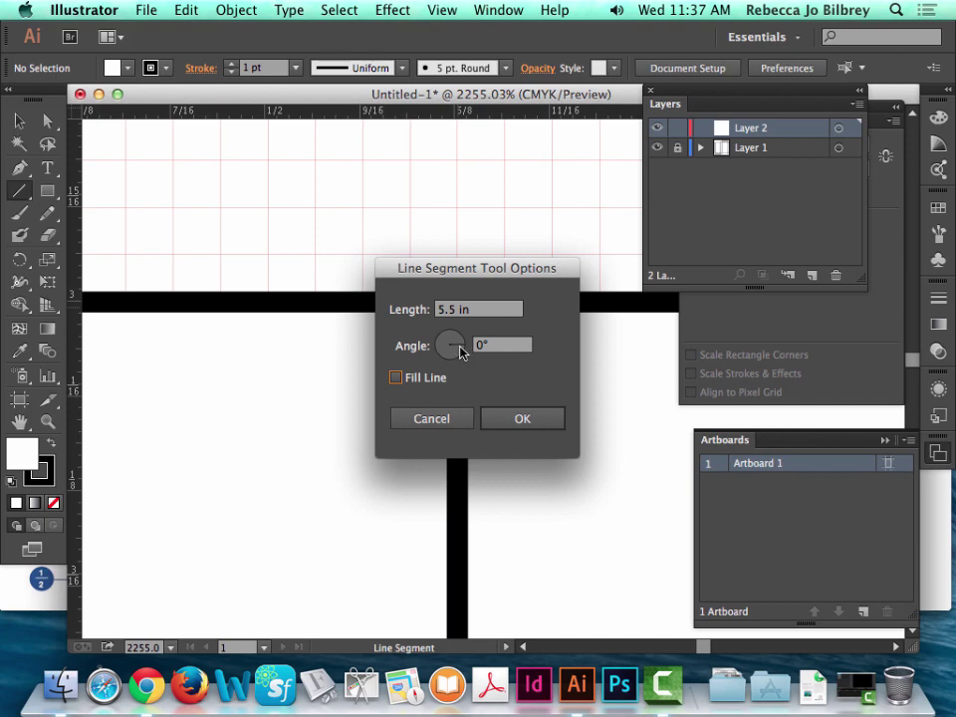
left_click_drag(459, 350, 451, 371)
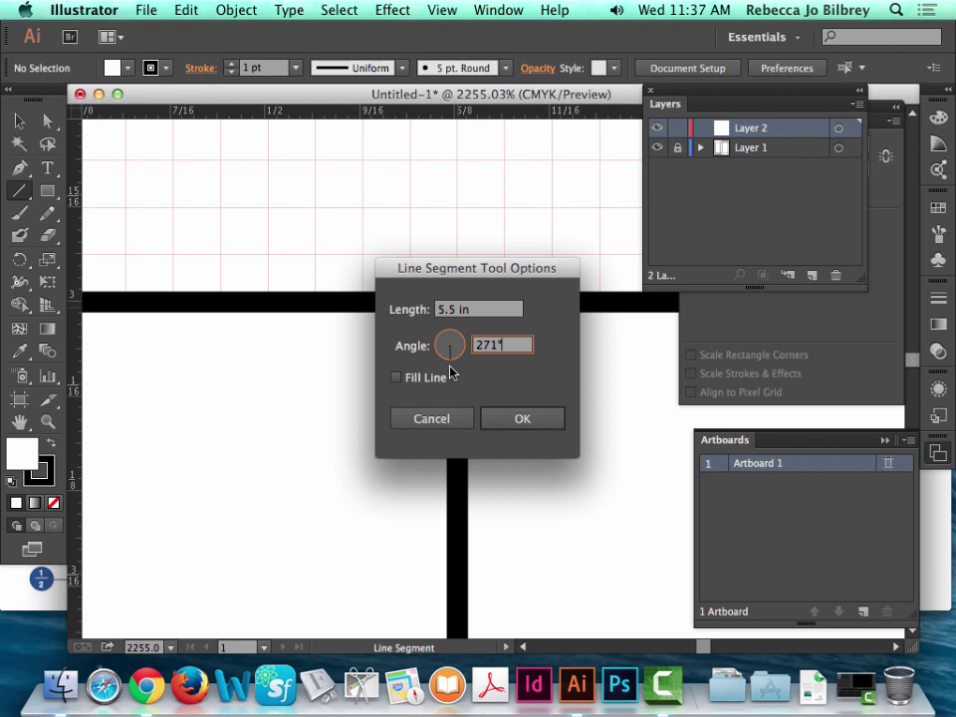
left_click_drag(451, 371, 453, 372)
key("super+a")
type("270")
left_click(521, 418)
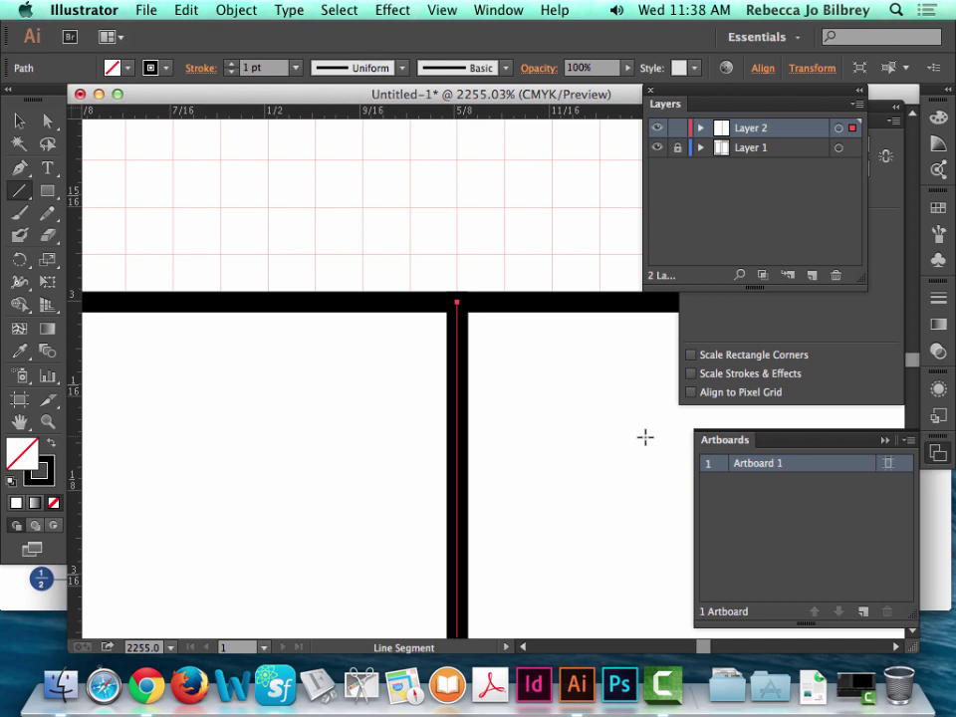
- Show the full stroke options and turn on Dashed Line for the new fold line
left_click(936, 297)
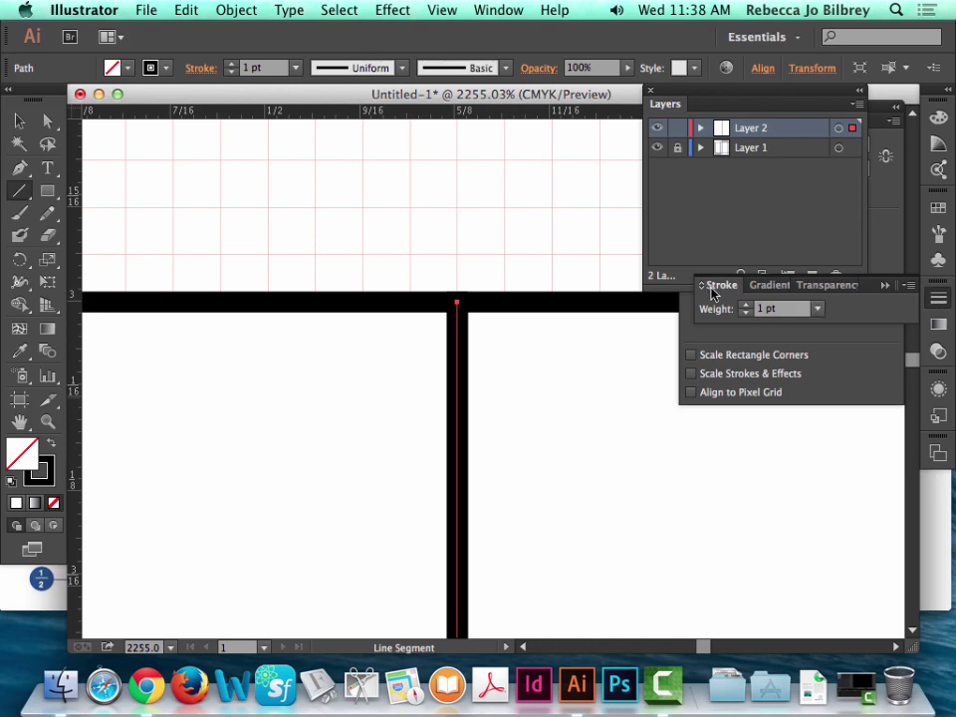
left_click_drag(719, 289, 453, 145)
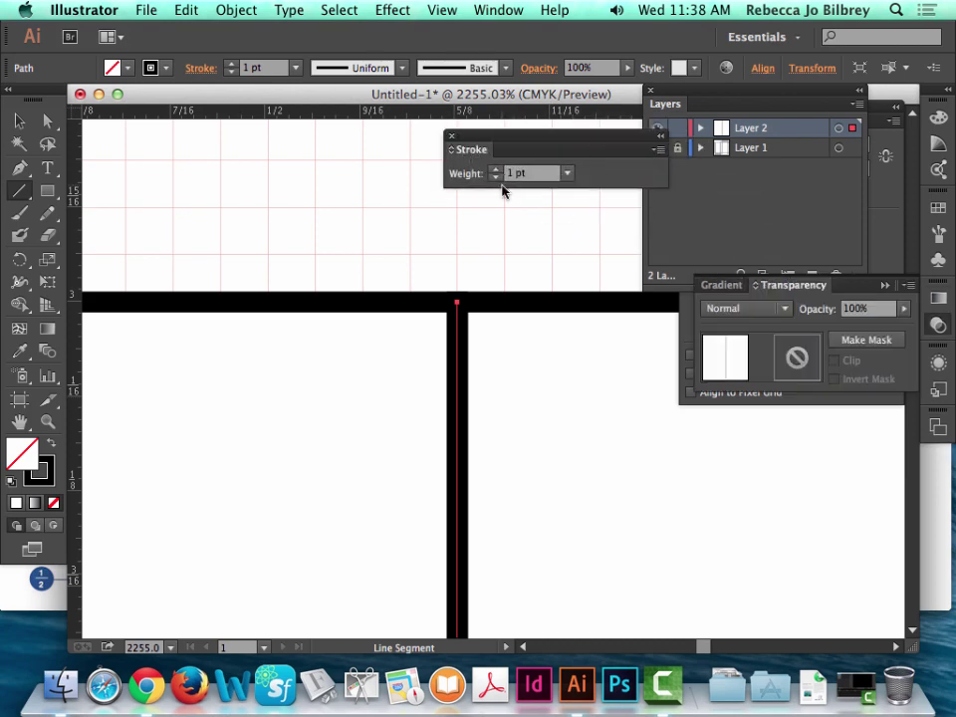
left_click(454, 150)
left_click(453, 149)
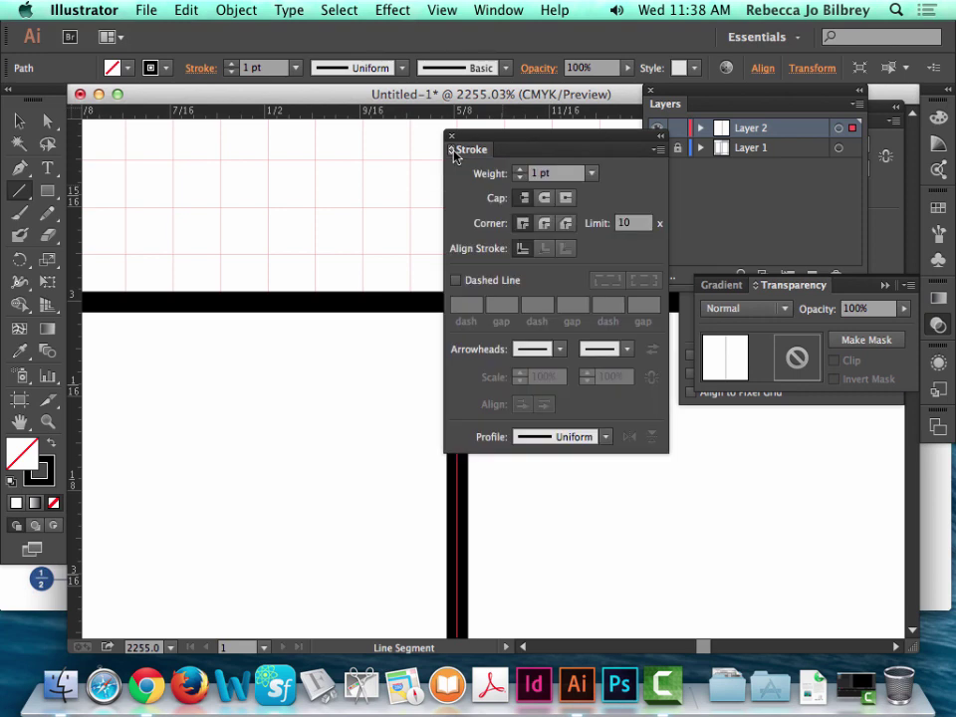
left_click(457, 280)
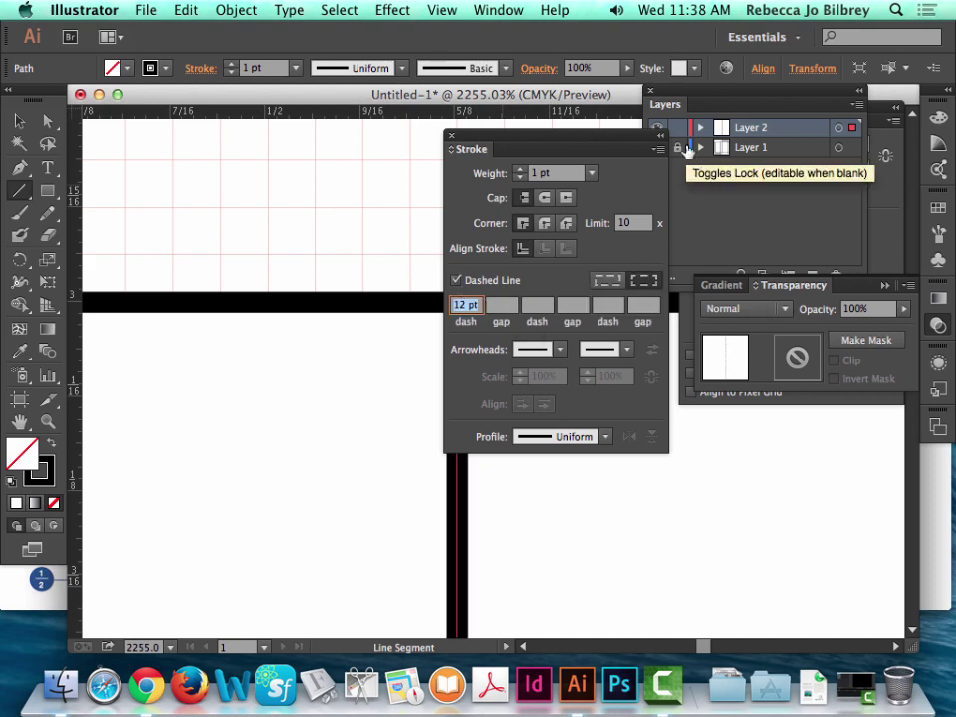
- Make the fold line's stroke the active colour and hide Layer 1 to isolate the line
left_click_drag(719, 96, 735, 101)
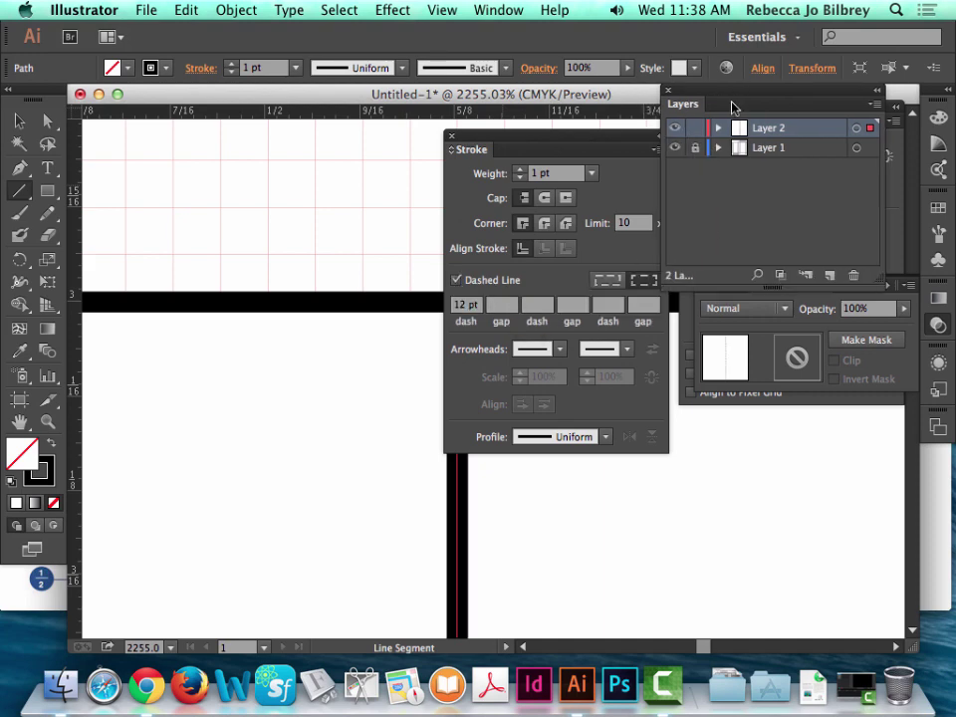
left_click(675, 148)
left_click(675, 149)
left_click(19, 120)
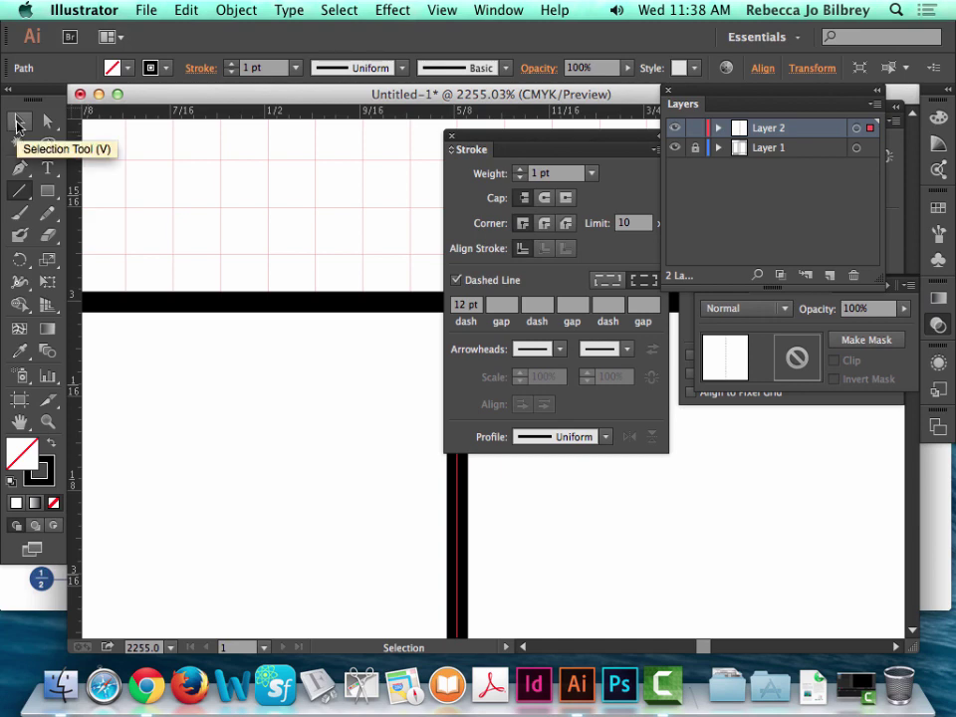
left_click(45, 476)
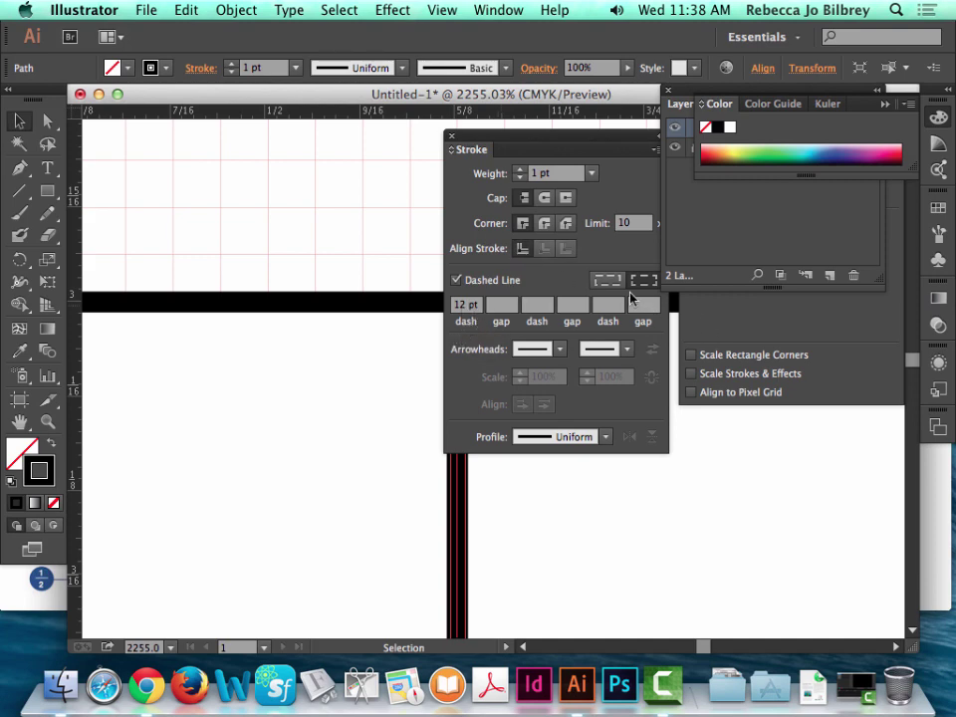
left_click(864, 353)
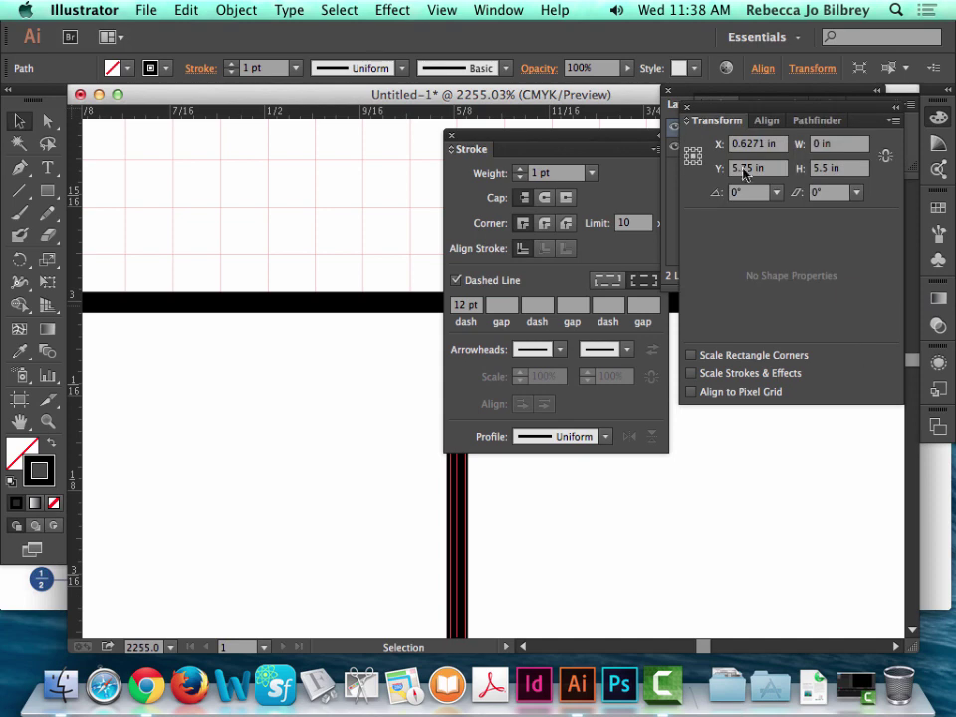
left_click(727, 95)
left_click(675, 147)
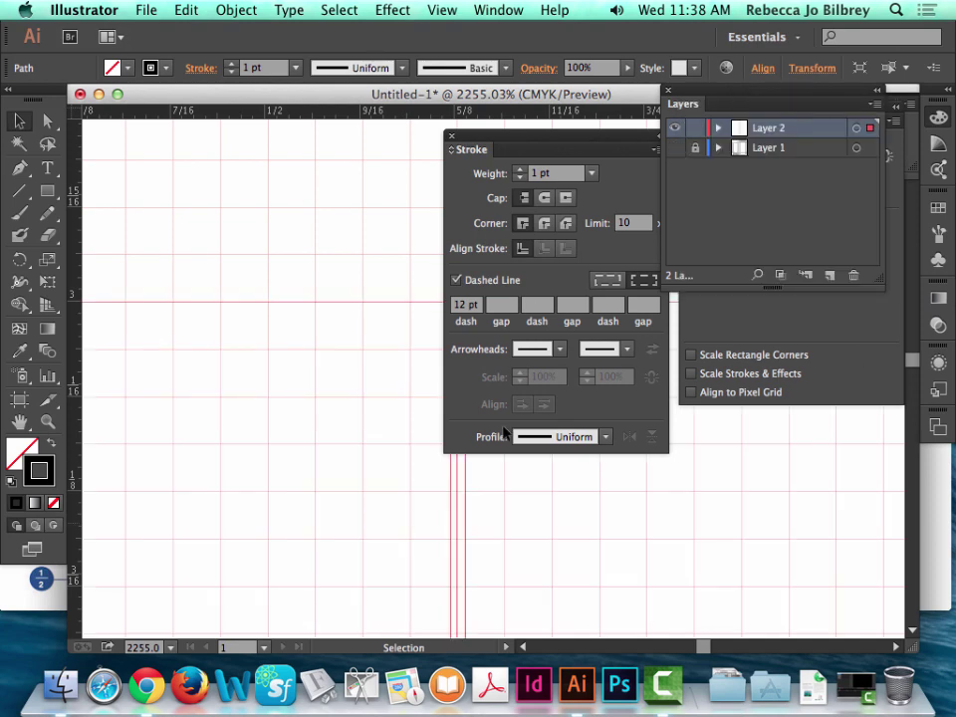
- Set the fold line's first dash length to 6 pt
key("super+minus")
key("super+minus")
key("super+minus")
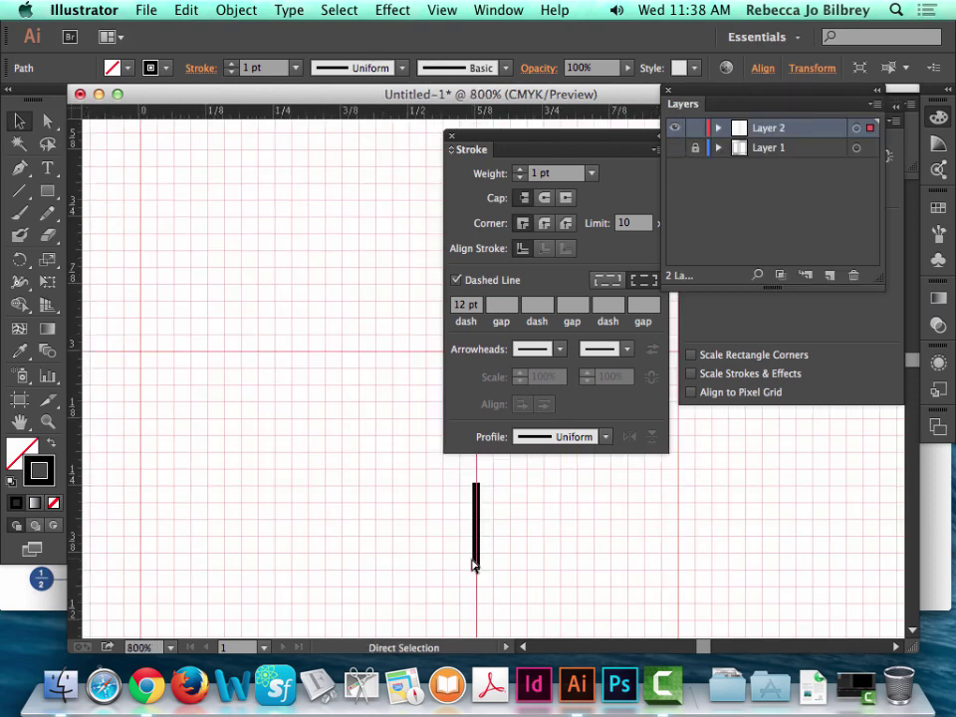
key("super+minus")
key("super+minus")
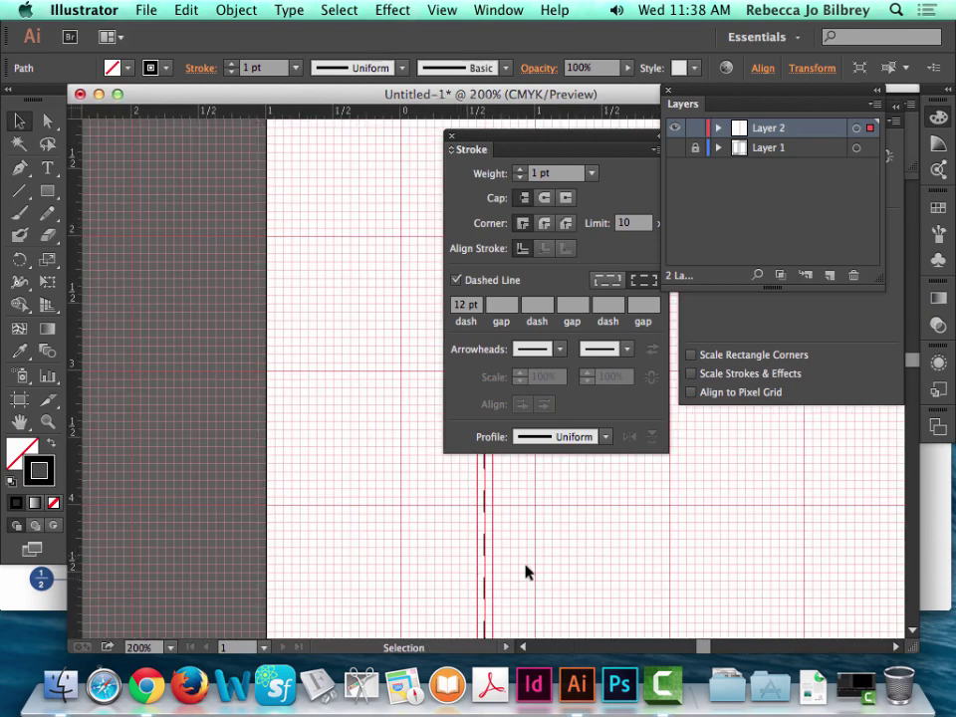
scroll(450, 537, "right", 5)
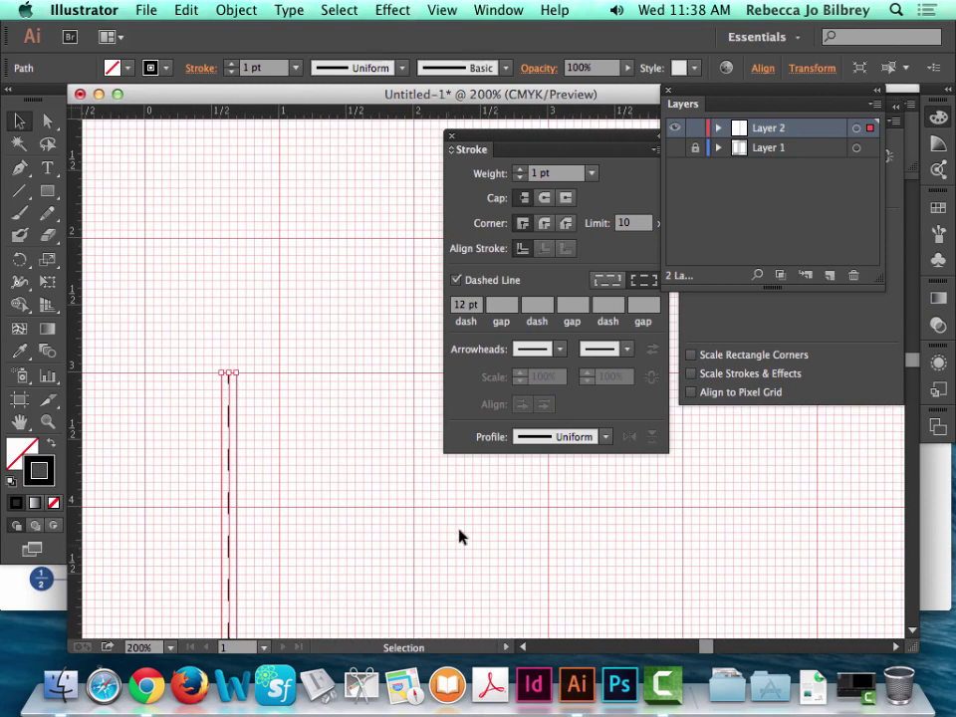
left_click(47, 421)
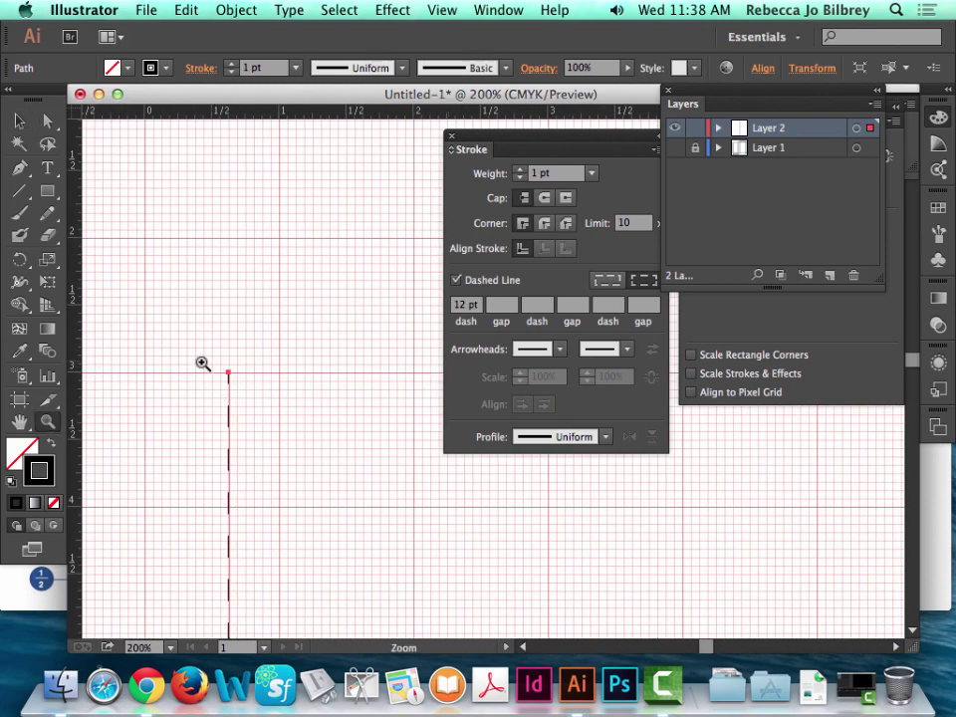
left_click_drag(199, 366, 303, 438)
left_click(22, 120)
left_click(328, 194)
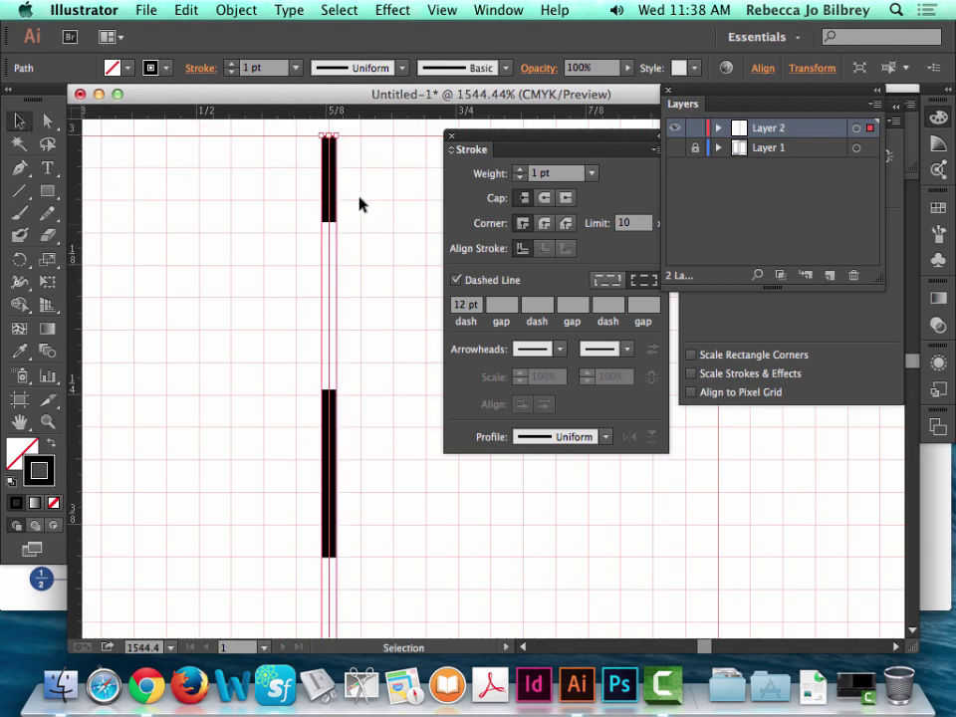
double_click(465, 304)
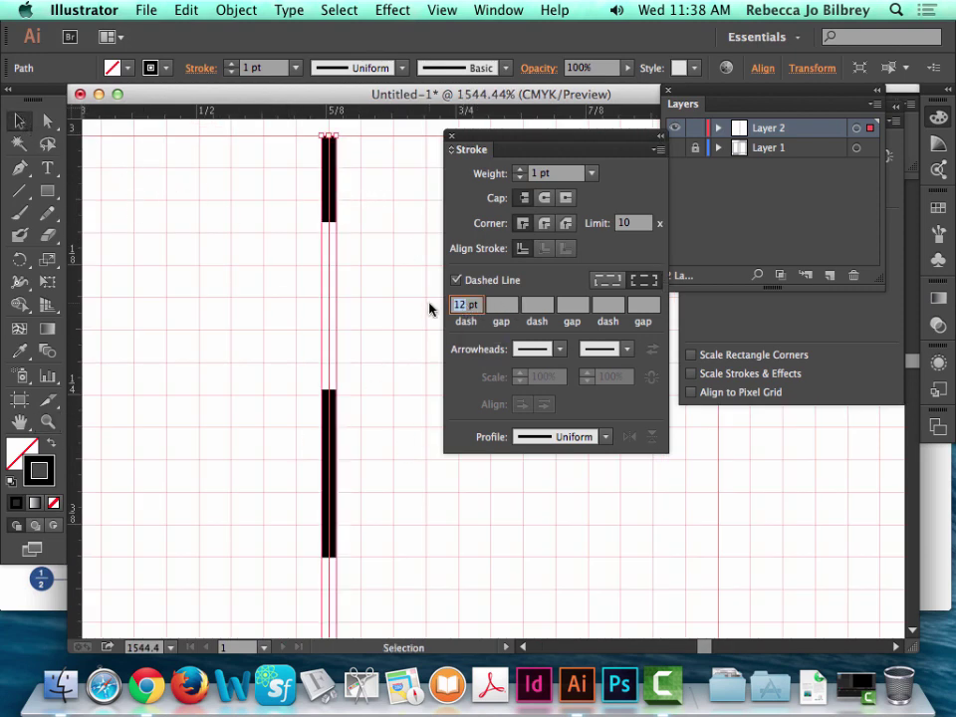
type("6")
key("Tab")
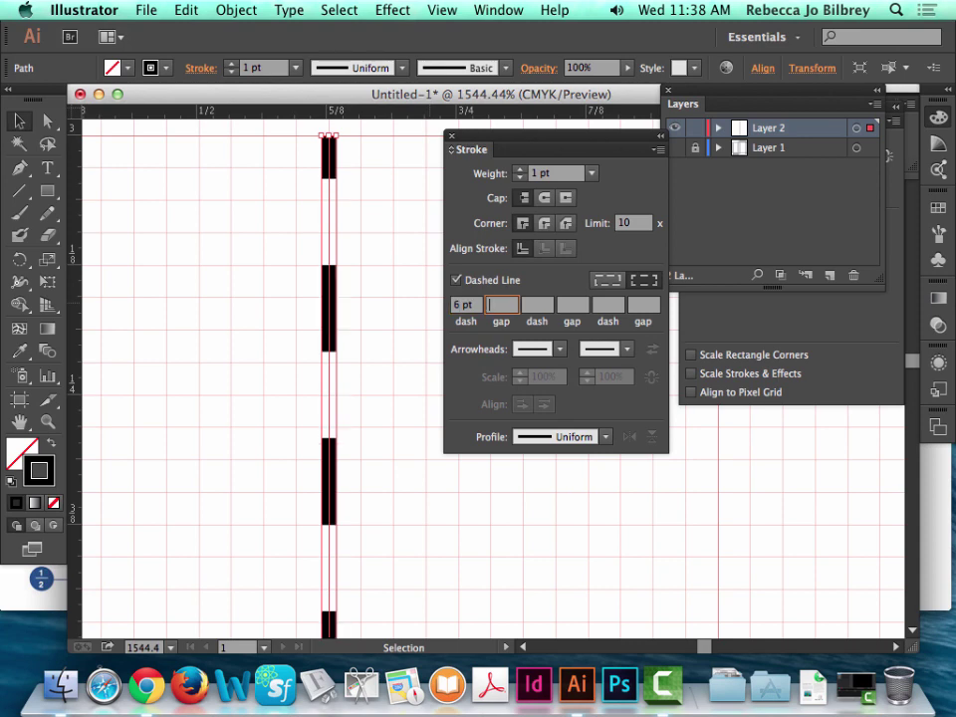
- Show Layer 1 again beneath the dashed fold line
key("super+0")
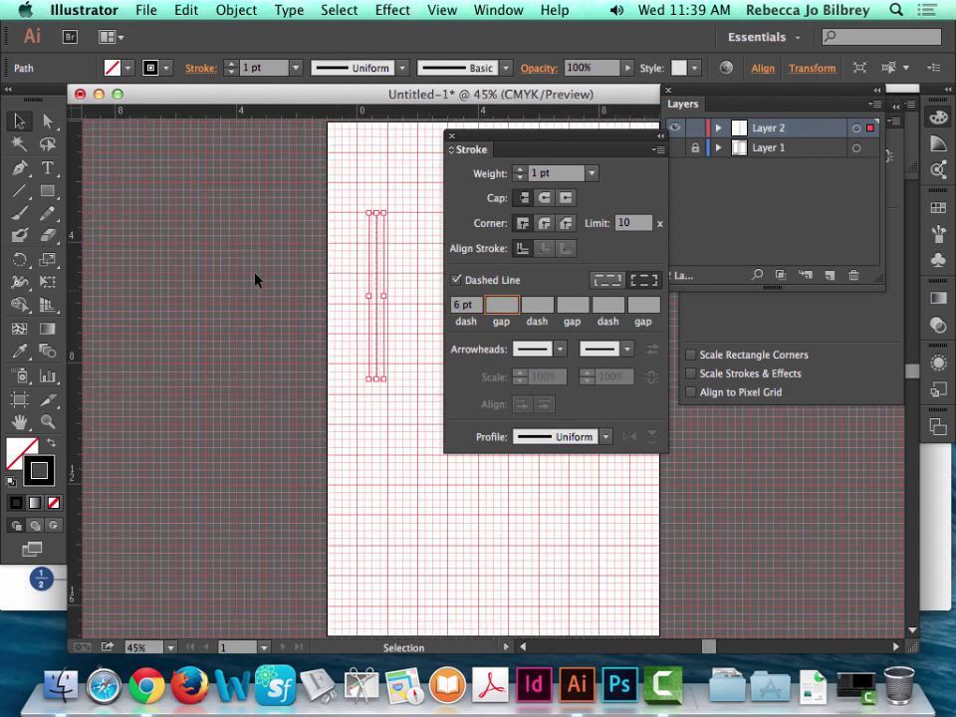
left_click(47, 421)
left_click_drag(373, 209, 408, 243)
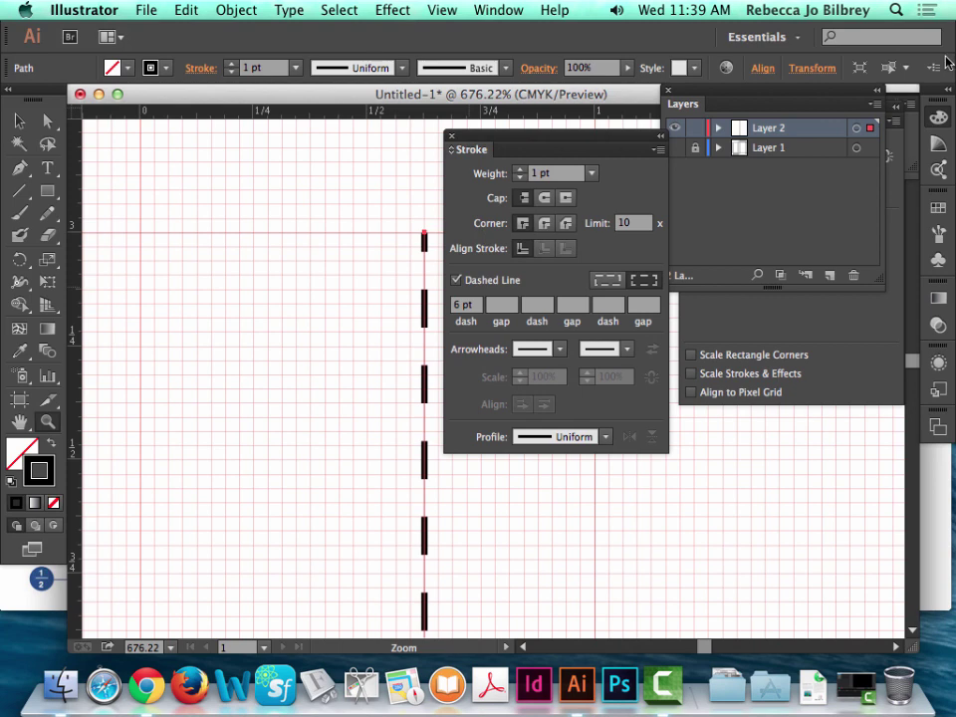
left_click(675, 147)
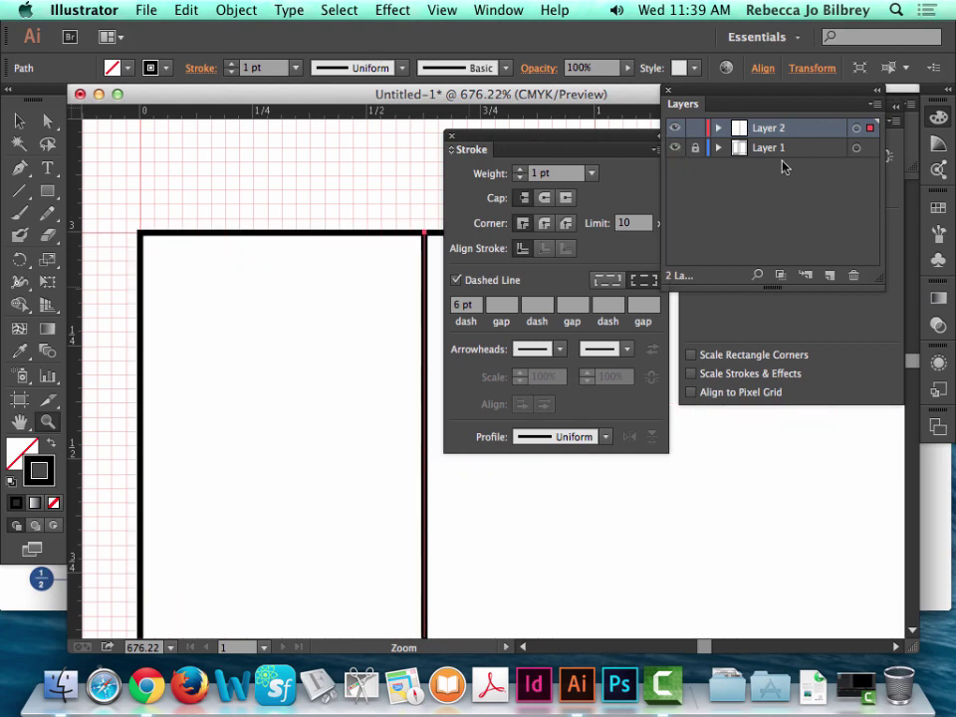
- Turn Layer 1 into a template layer with its images dimmed to 50%
left_click(780, 154)
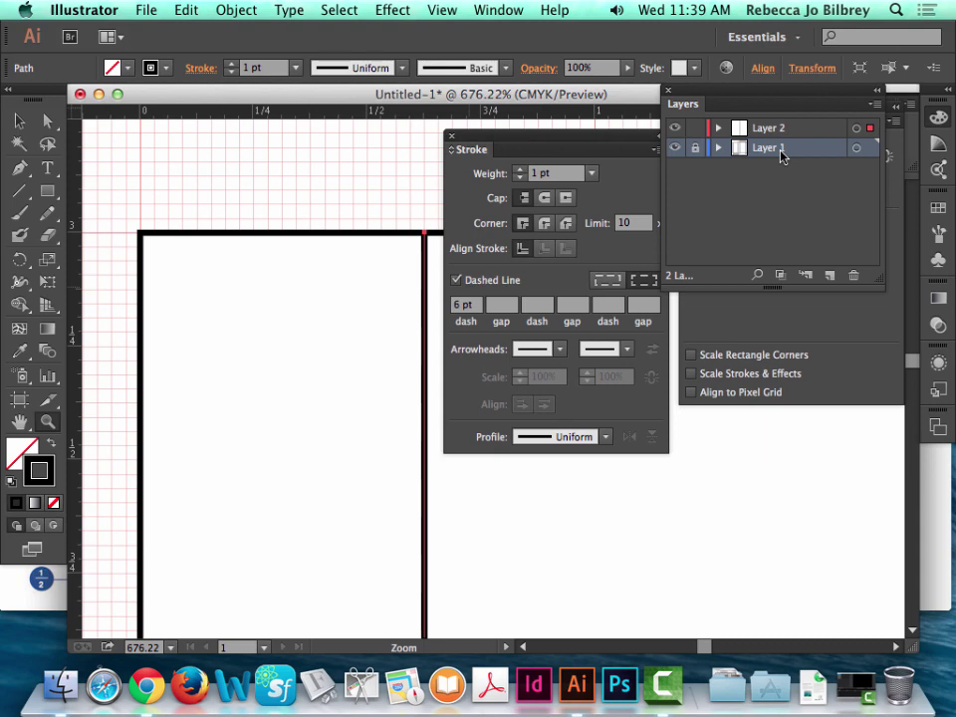
double_click(776, 148)
double_click(827, 150)
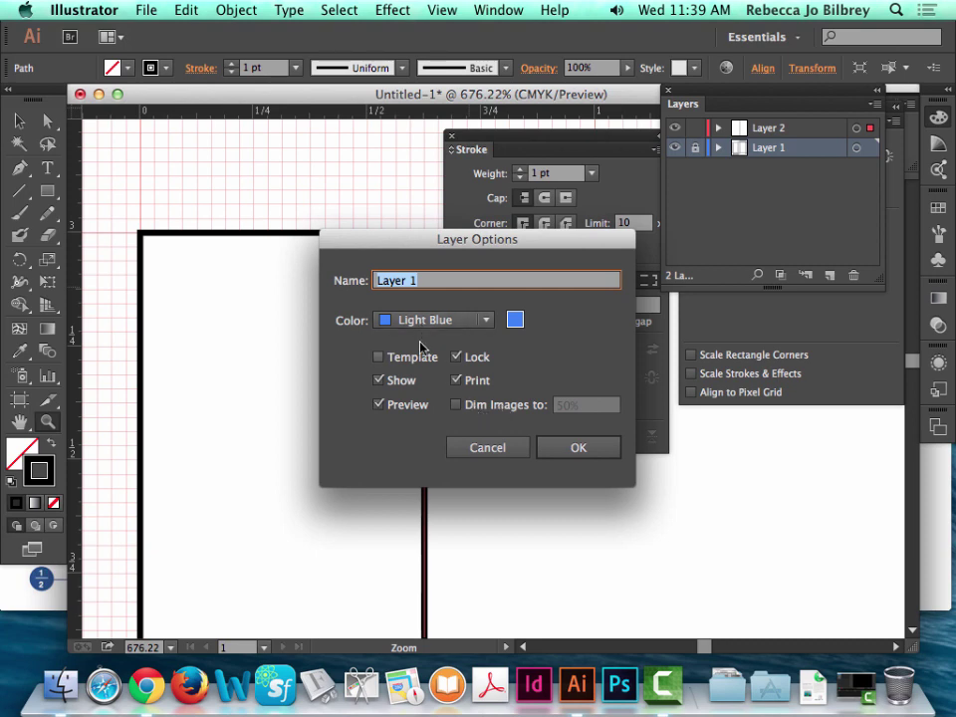
left_click(386, 360)
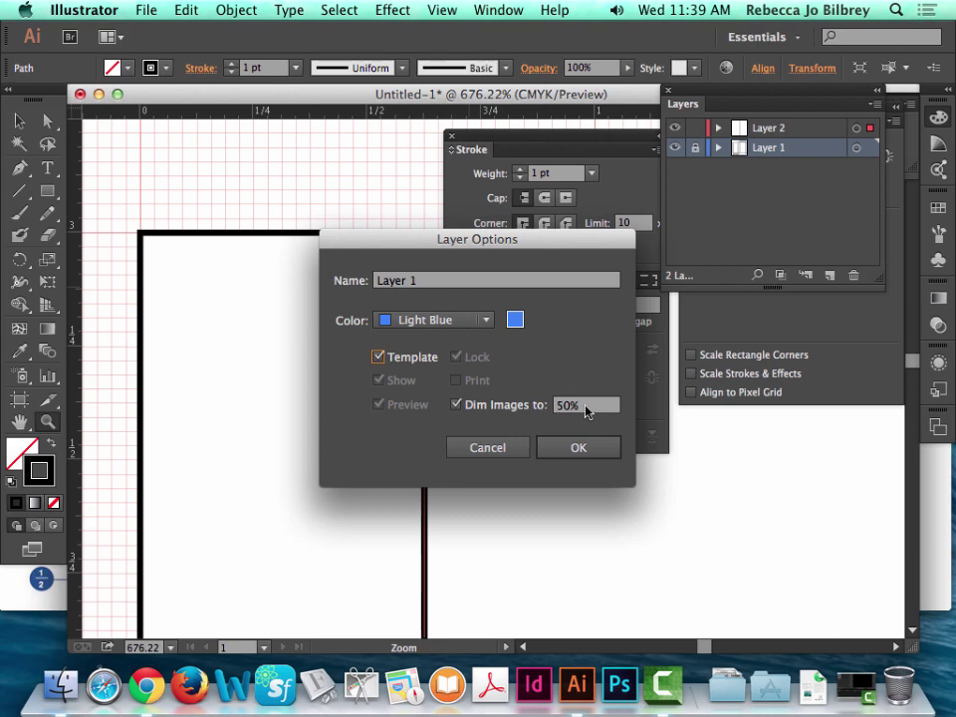
left_click(579, 447)
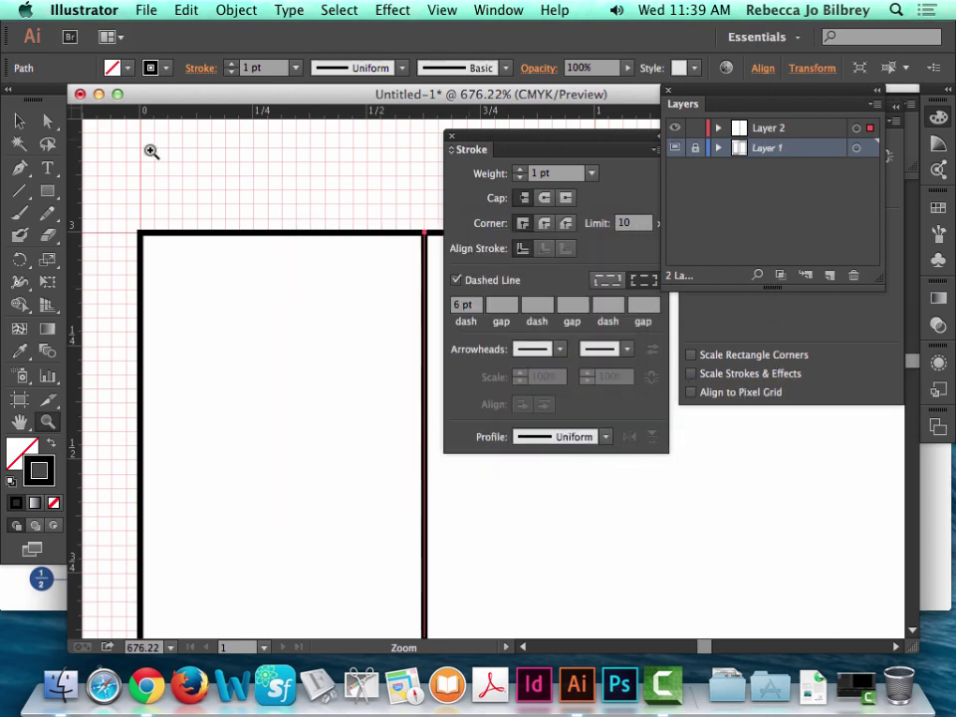
left_click(18, 120)
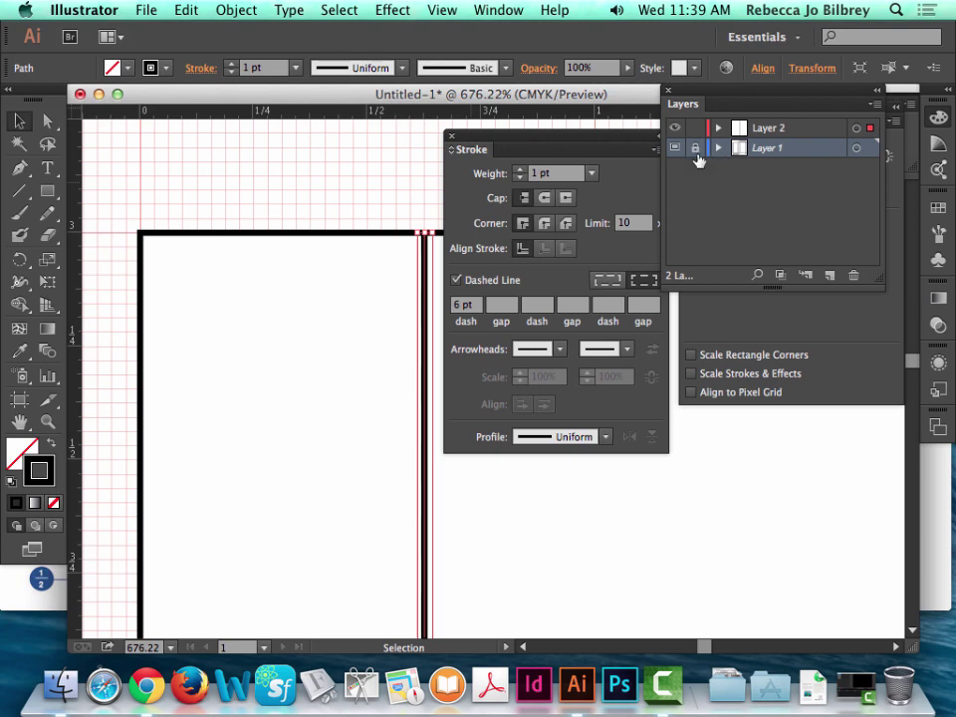
left_click(695, 148)
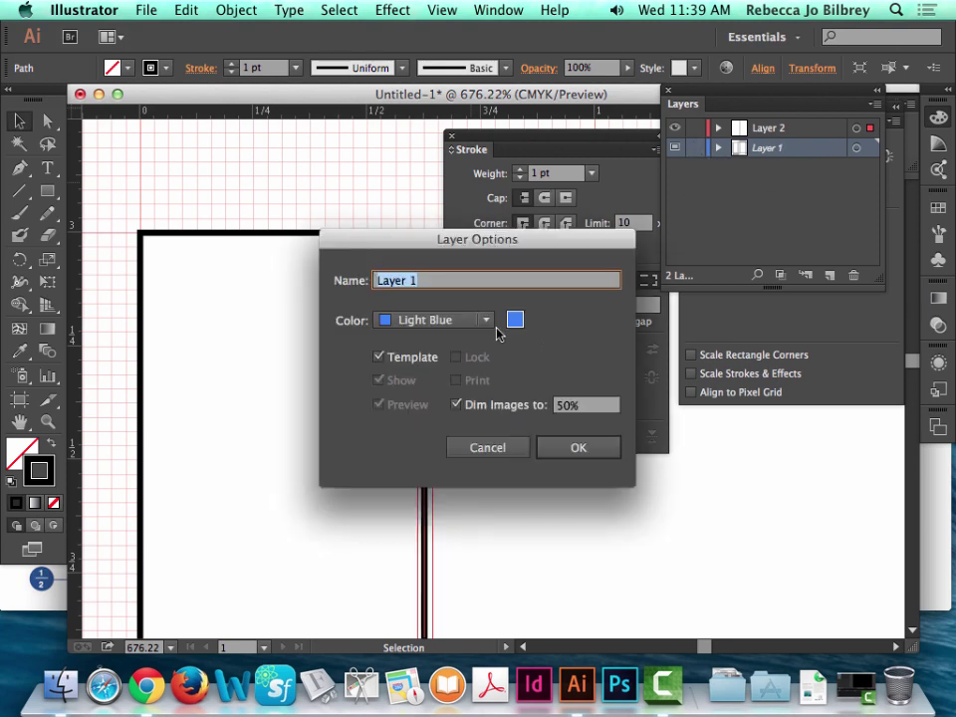
left_click(578, 448)
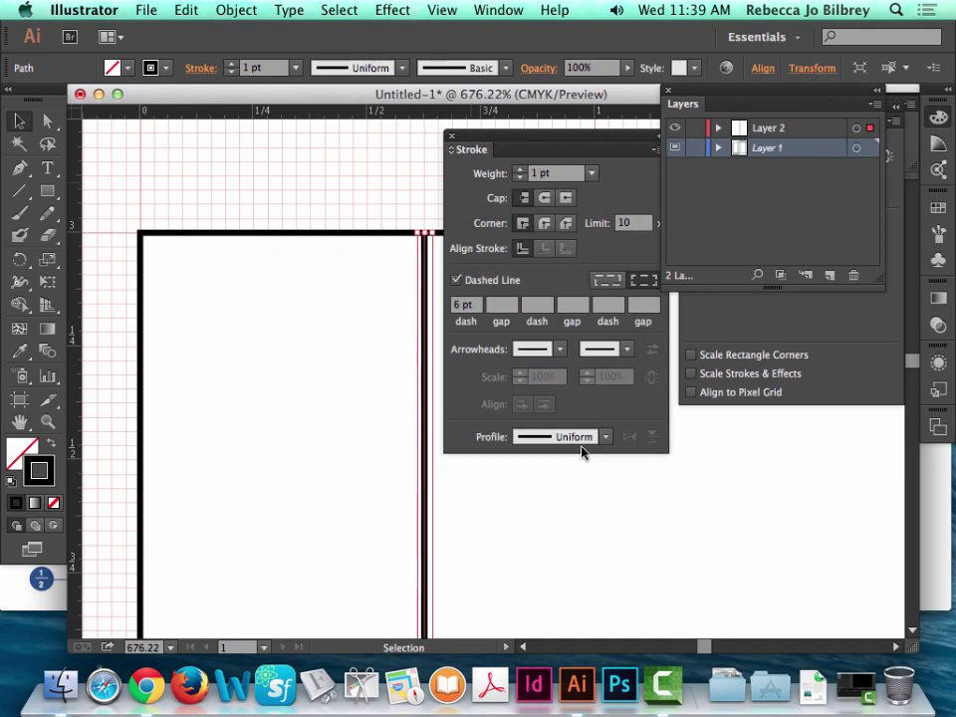
left_click(694, 149)
left_click(695, 147)
left_click(695, 148)
left_click(719, 148)
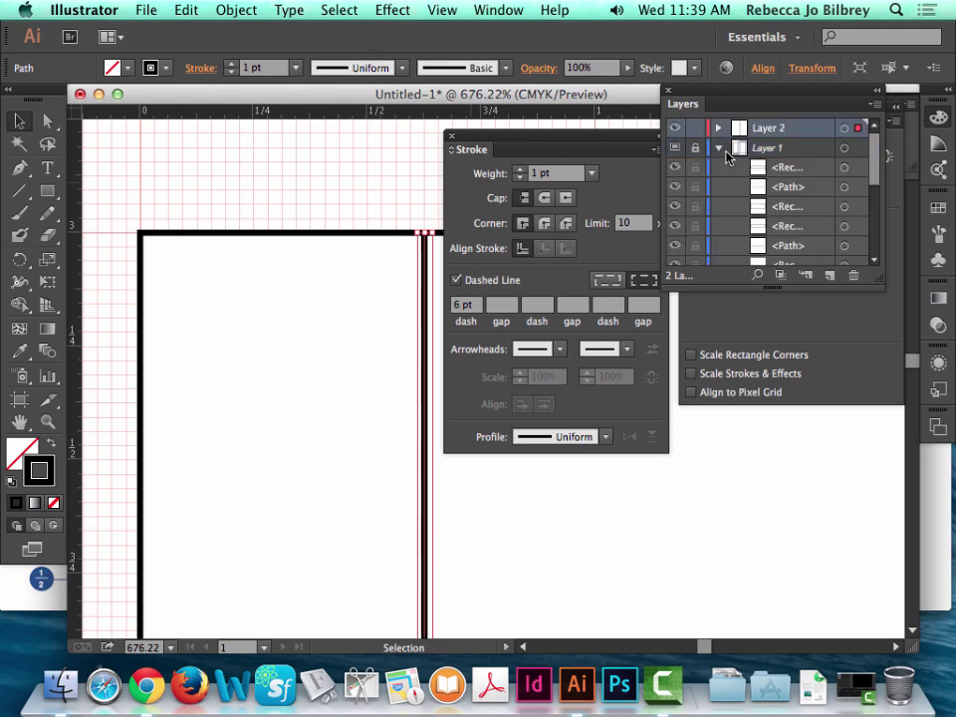
left_click(719, 148)
- Unlock Layer 1, recolour the strokes of all its artwork with a medium grey swatch, and lock the layer again
key("super+shift+a")
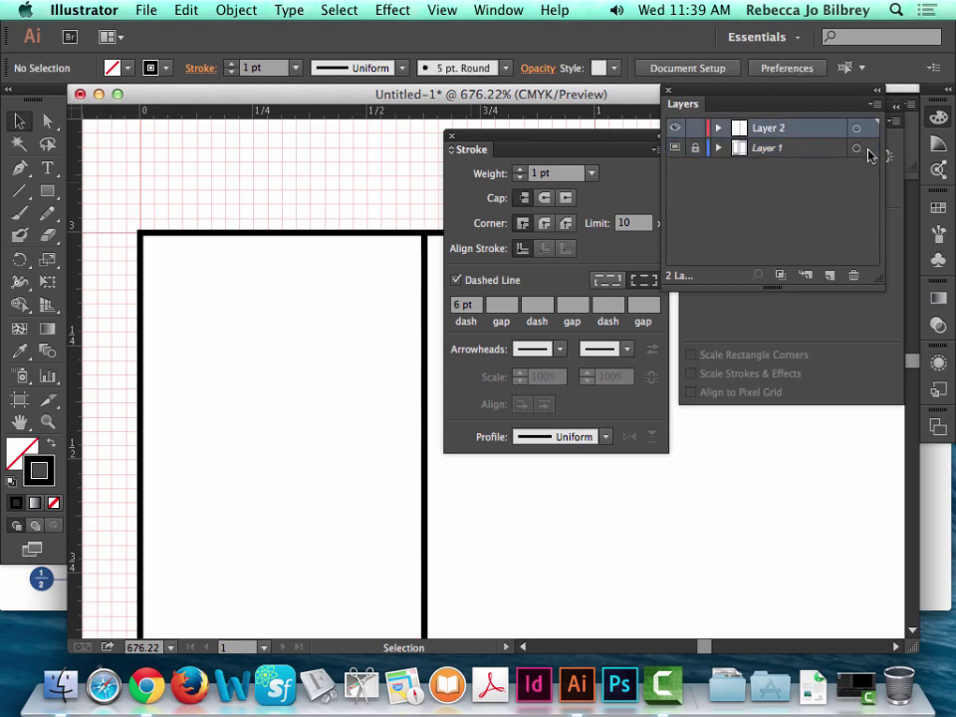
left_click(937, 207)
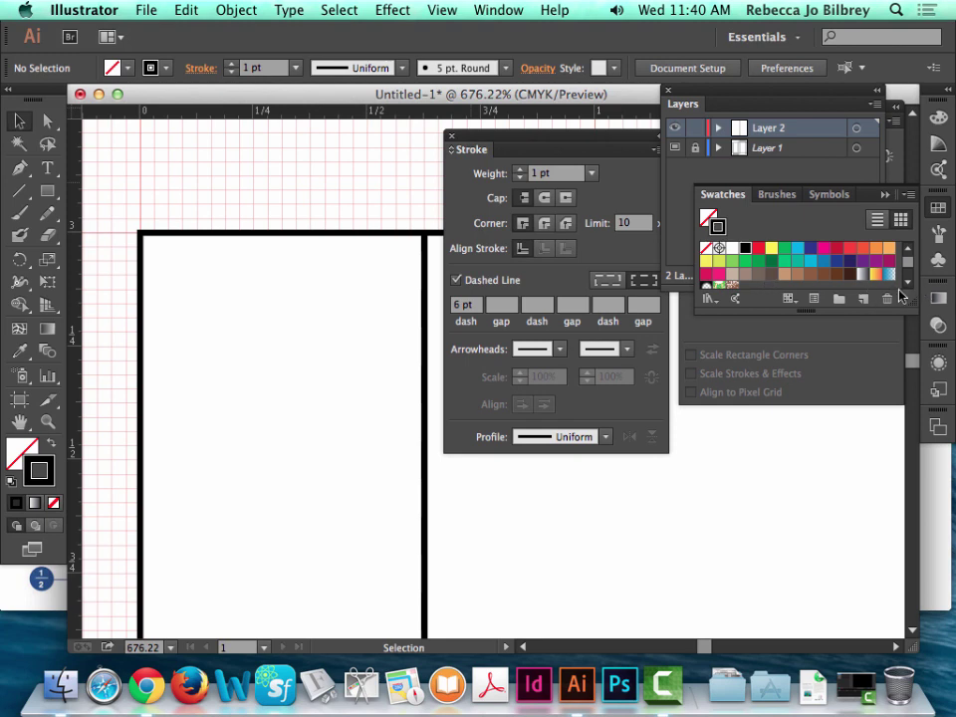
left_click_drag(910, 308, 910, 384)
left_click(760, 305)
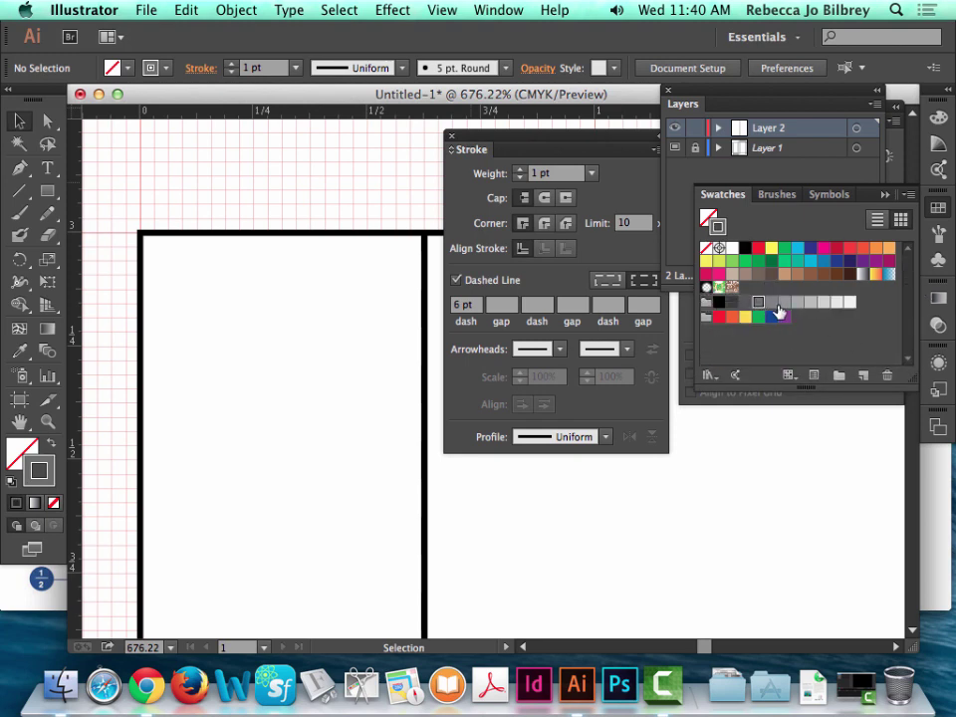
left_click(696, 150)
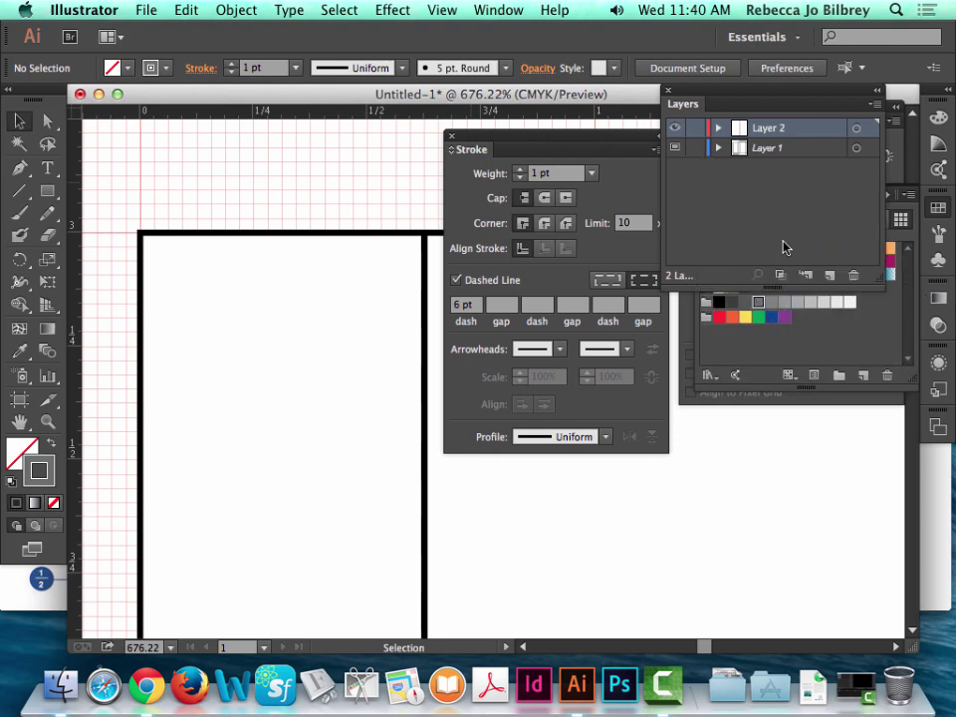
left_click(856, 147)
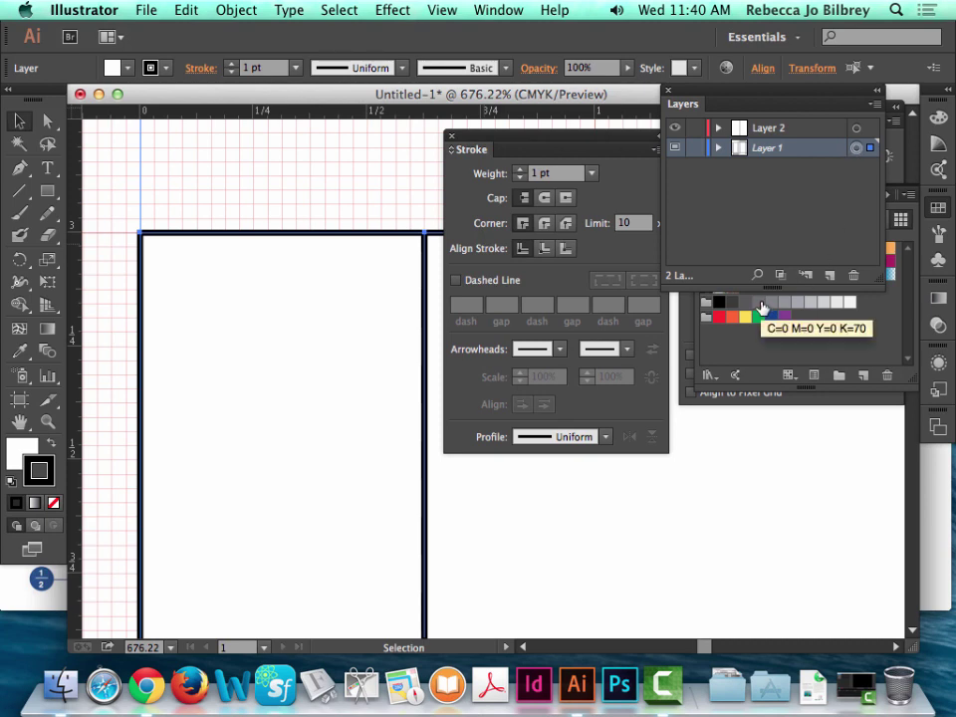
left_click(795, 303)
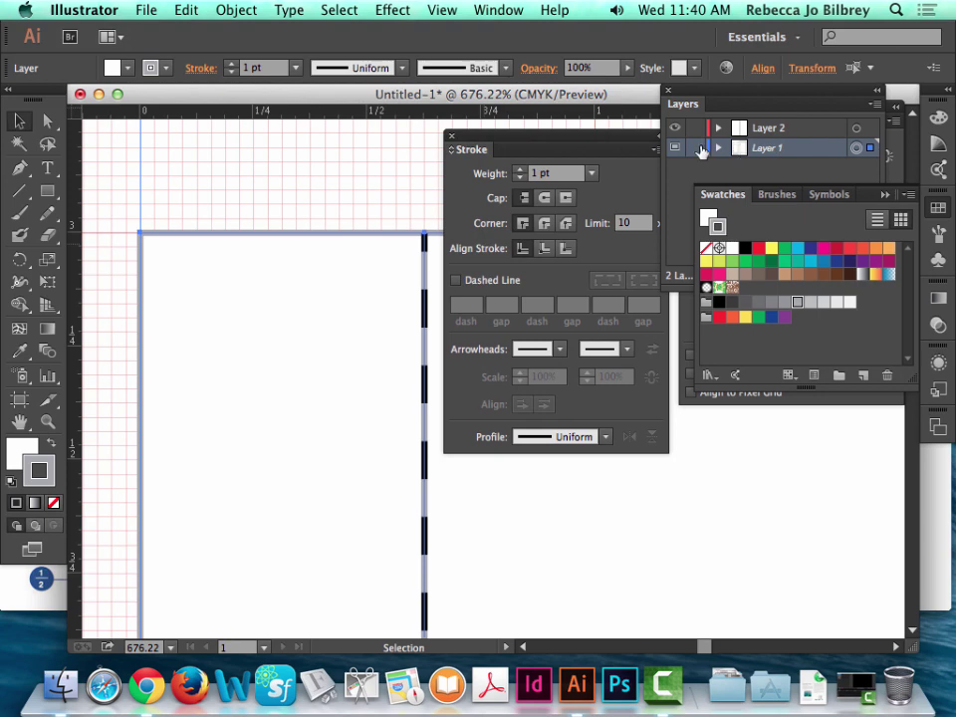
left_click(698, 148)
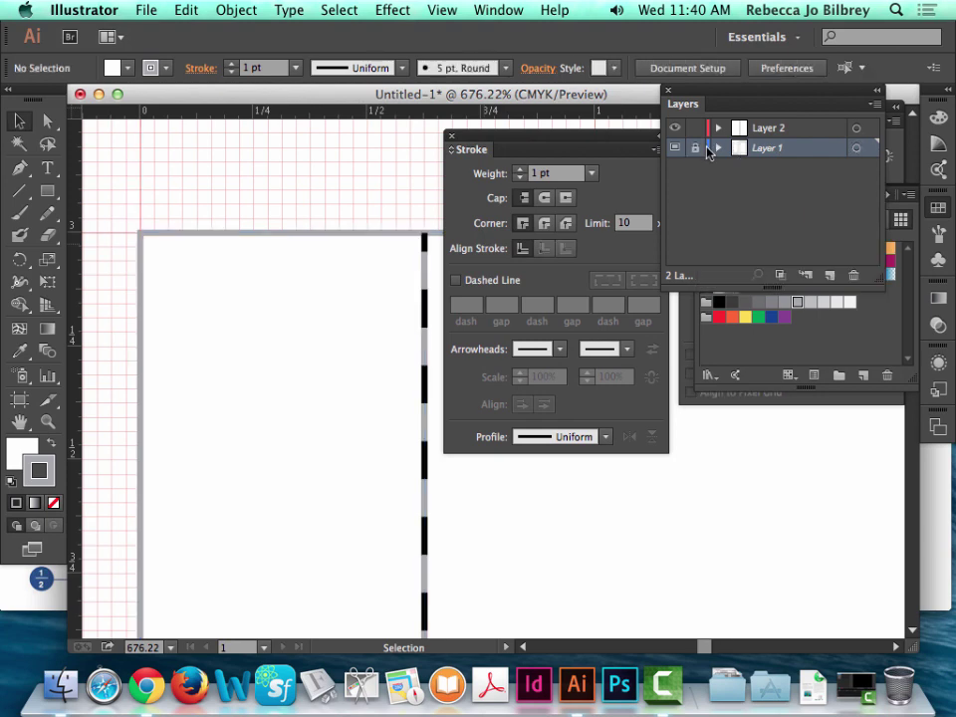
double_click(809, 149)
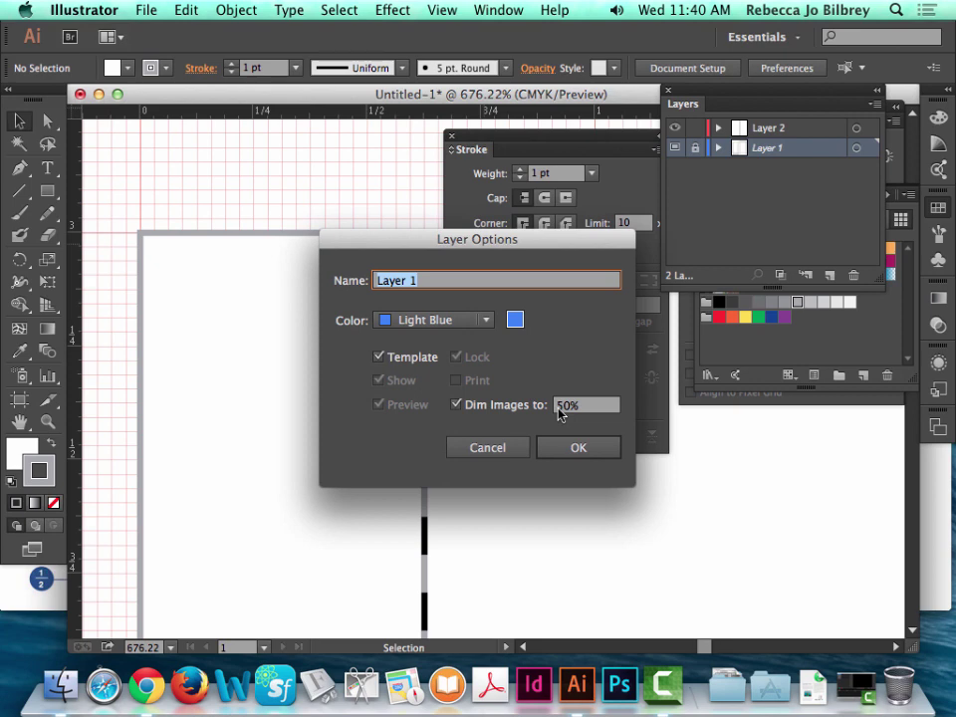
left_click(487, 447)
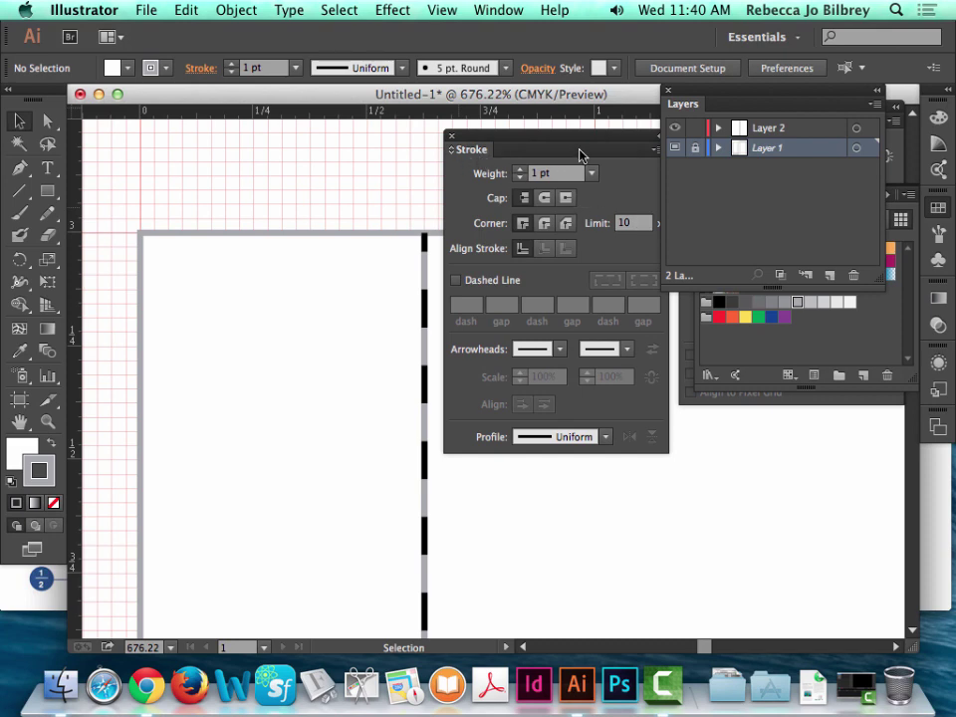
- Dock the Stroke panel above the Layers panel, clear of the box layout
key("super+minus")
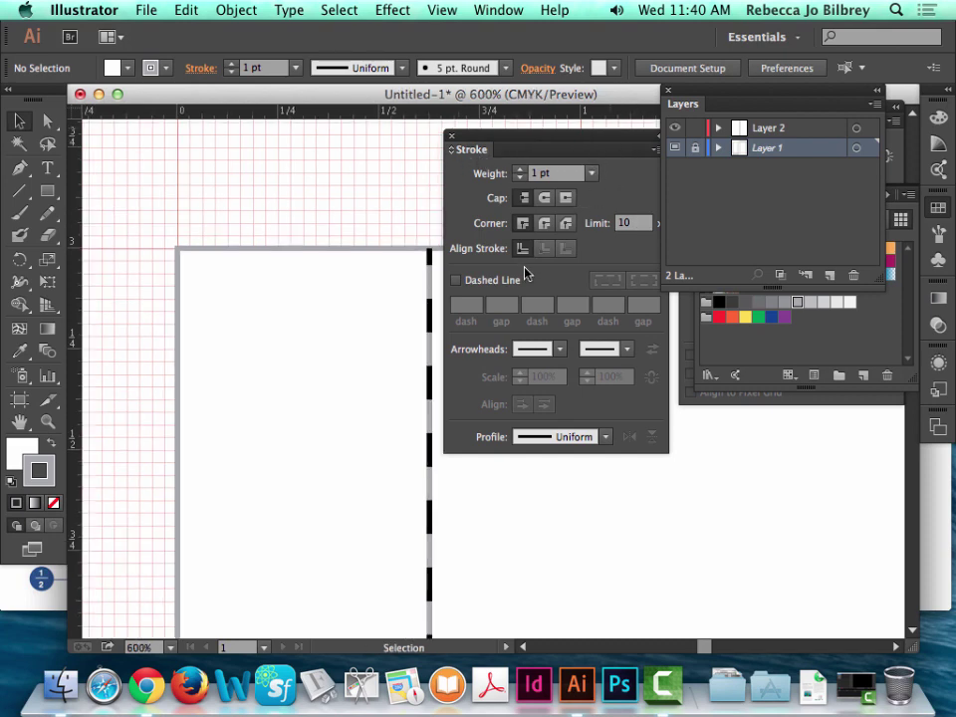
key("super+minus")
key("super+minus")
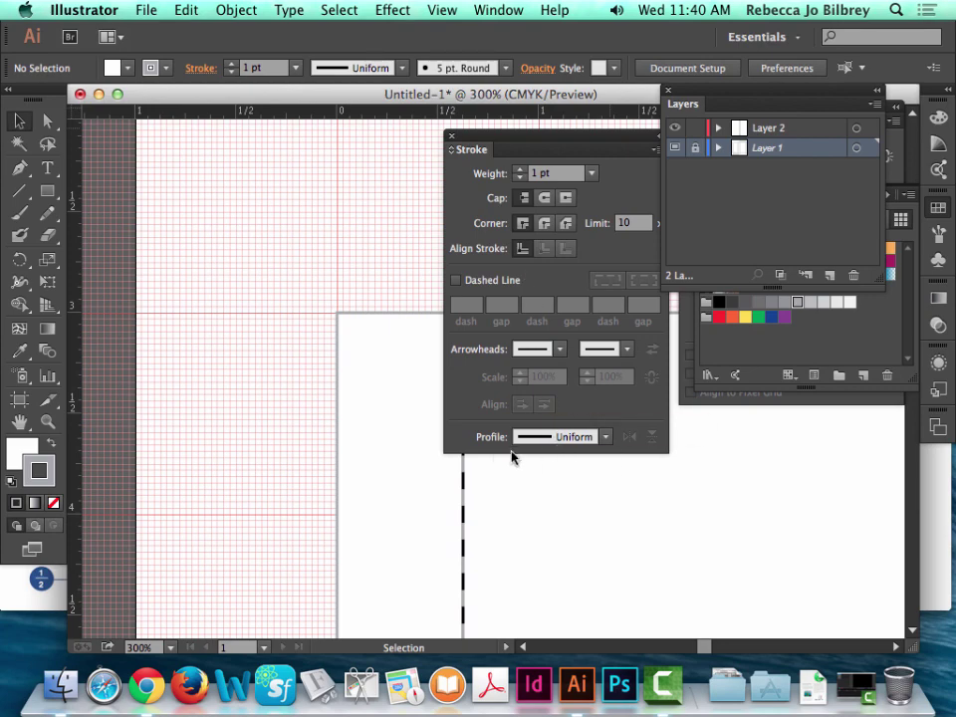
key("super+0")
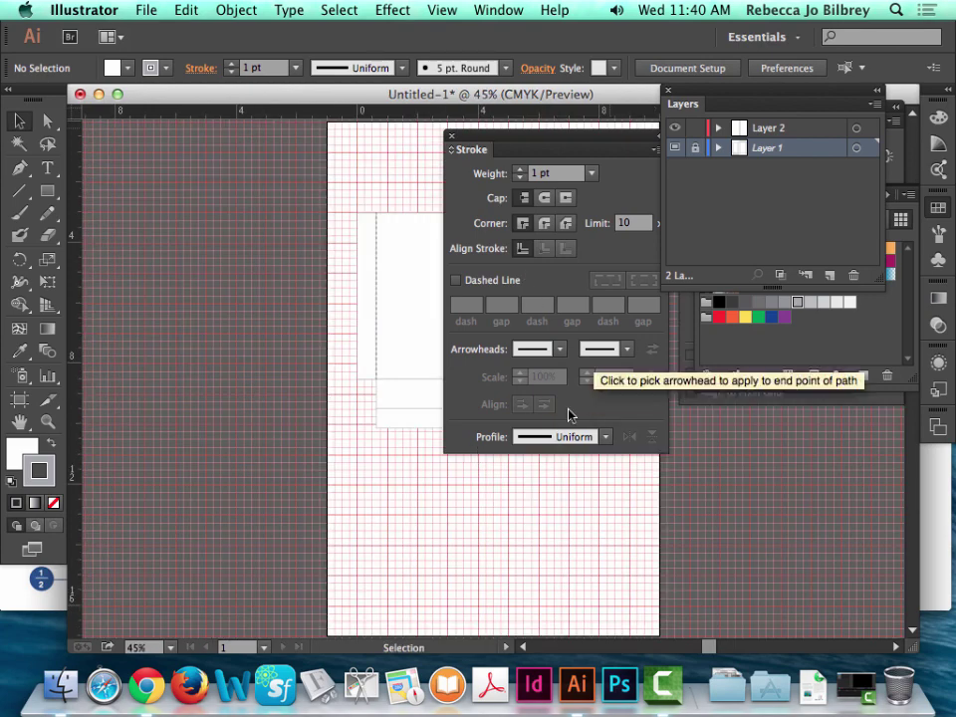
mouse_move(465, 147)
left_mouse_down()
mouse_move(686, 252)
mouse_move(752, 346)
mouse_move(724, 311)
mouse_move(682, 114)
mouse_move(739, 102)
left_mouse_up()
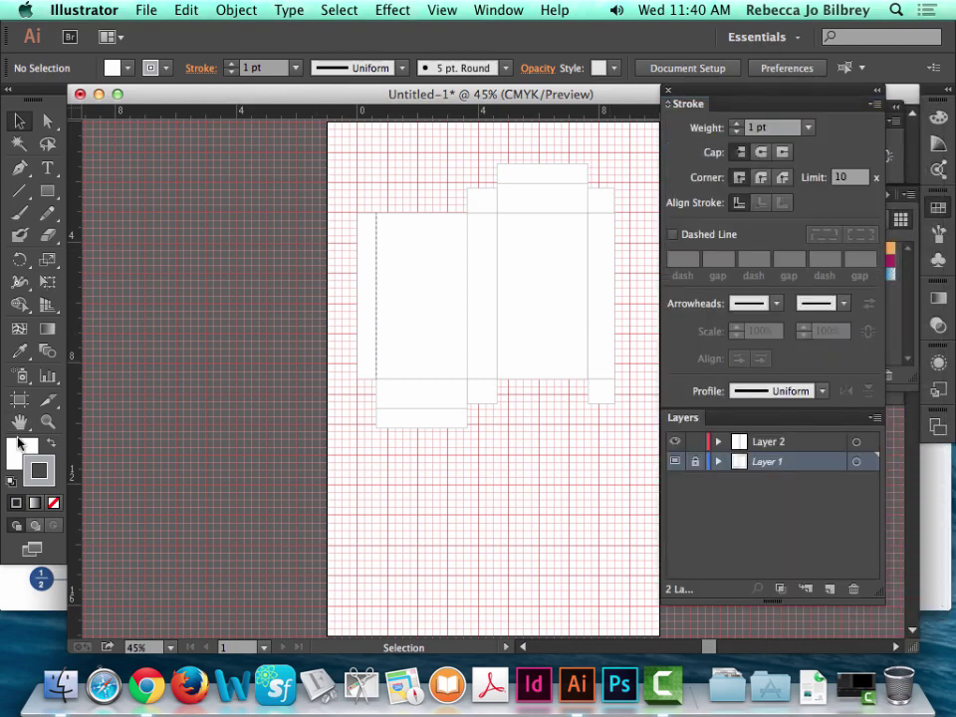
- On Layer 2, duplicate the dashed fold line onto the edge shared by the first wide panel and the narrow panel beside it
key("z")
left_click_drag(438, 202, 482, 235)
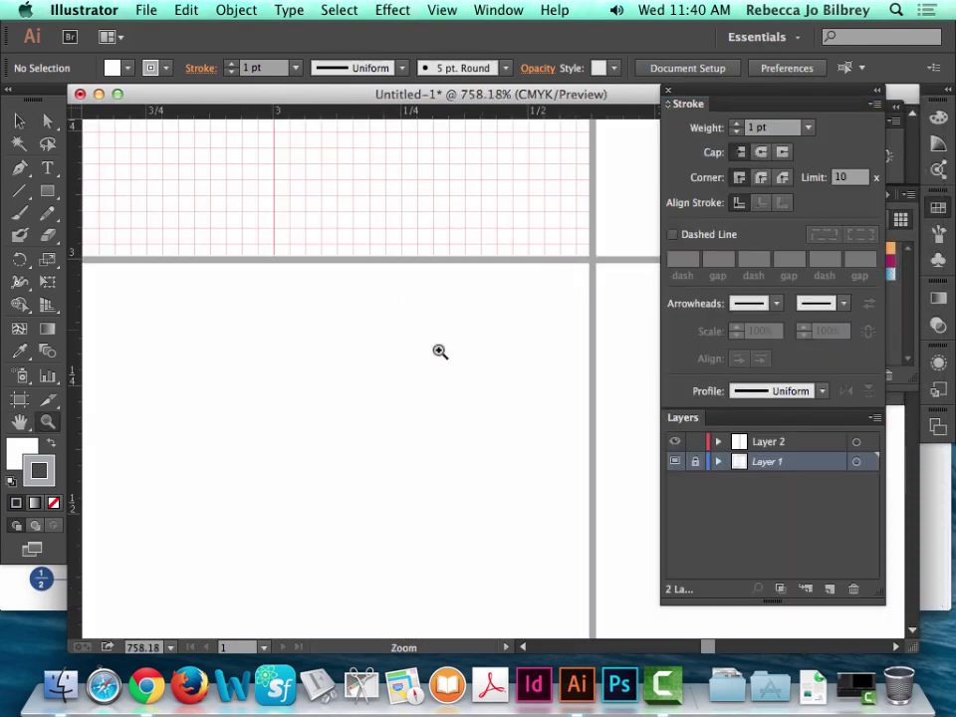
key("super+0")
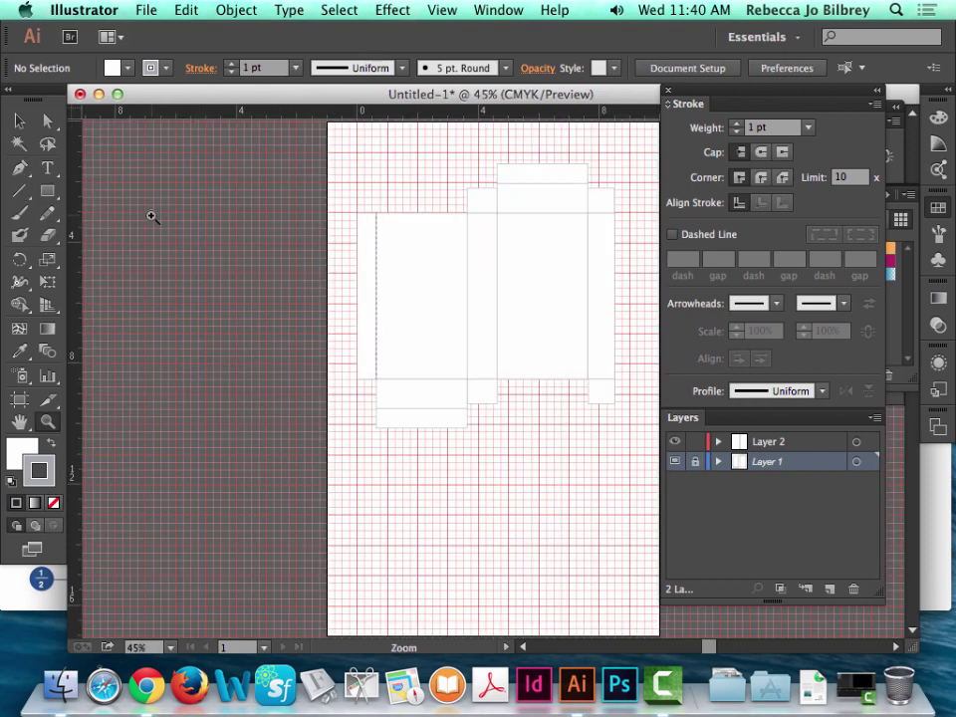
left_click_drag(352, 210, 523, 268)
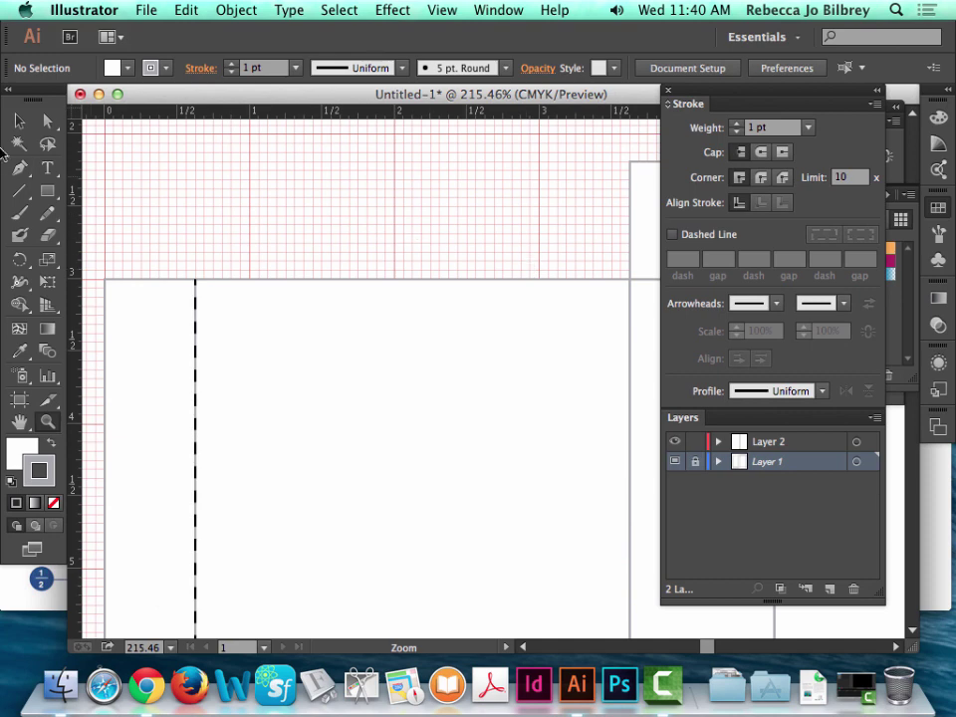
left_click(19, 121)
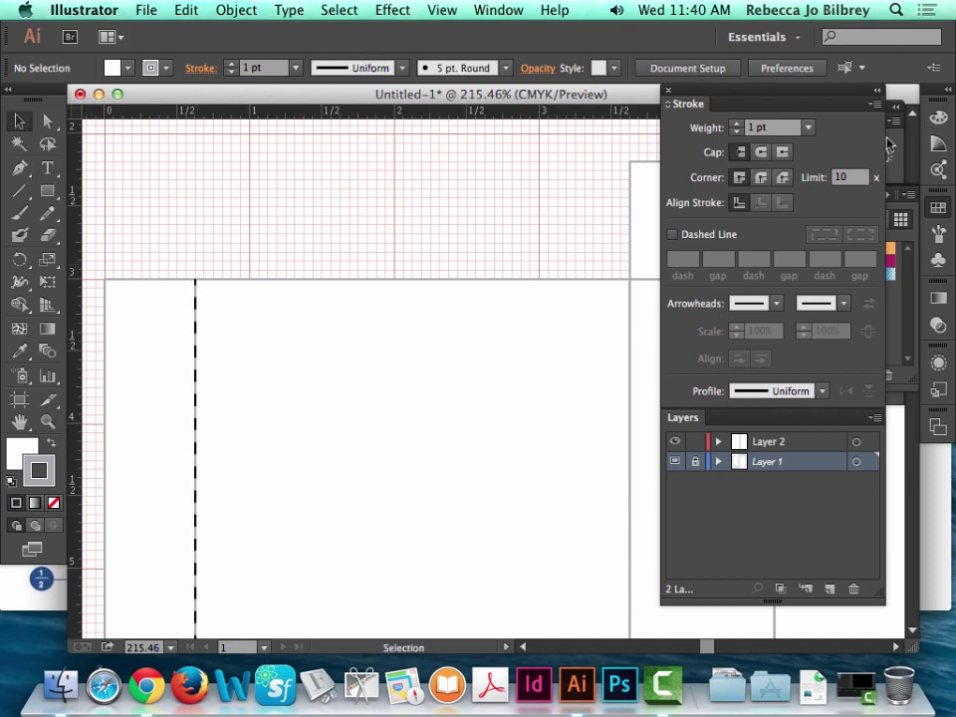
left_click(770, 443)
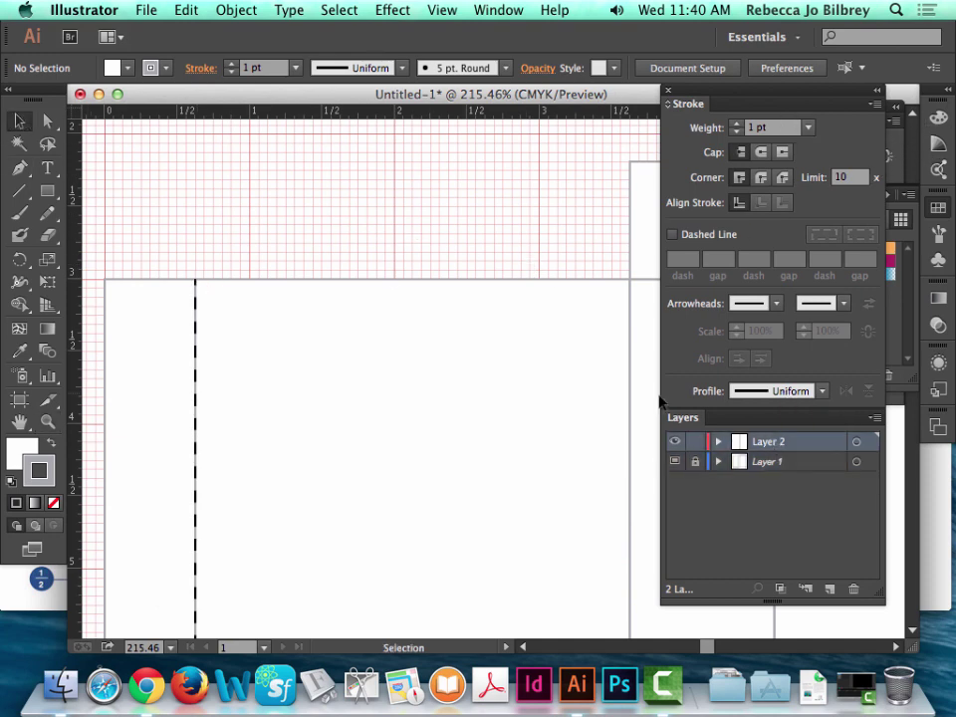
left_click_drag(195, 298, 629, 312)
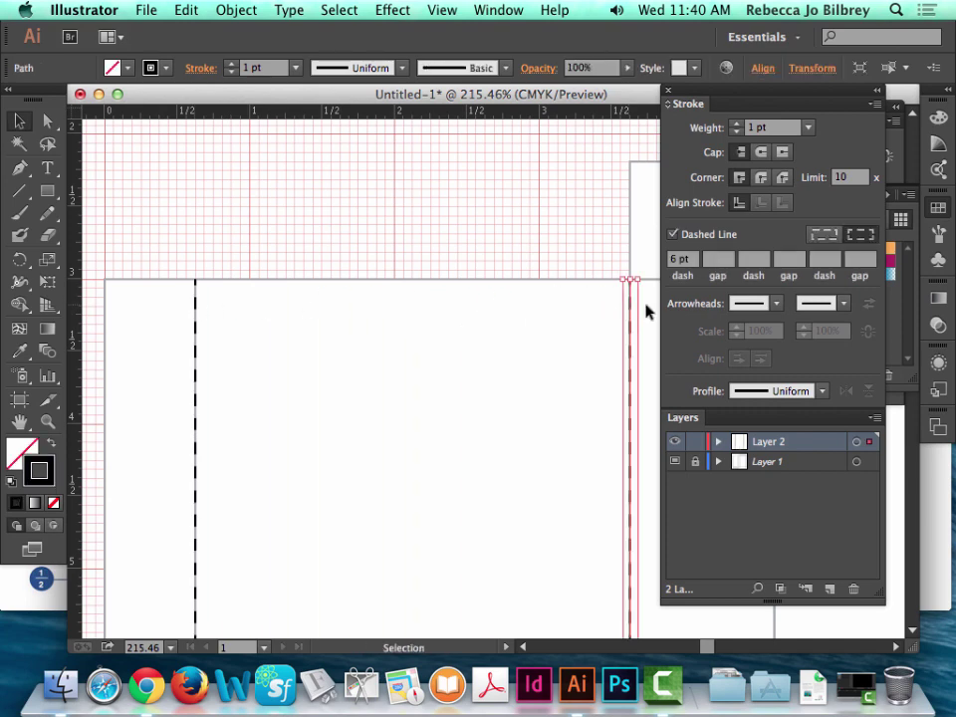
- Duplicate the dashed fold line onto the edge between the narrow panel and the second wide panel, and deselect it
key("super+minus")
key("super+minus")
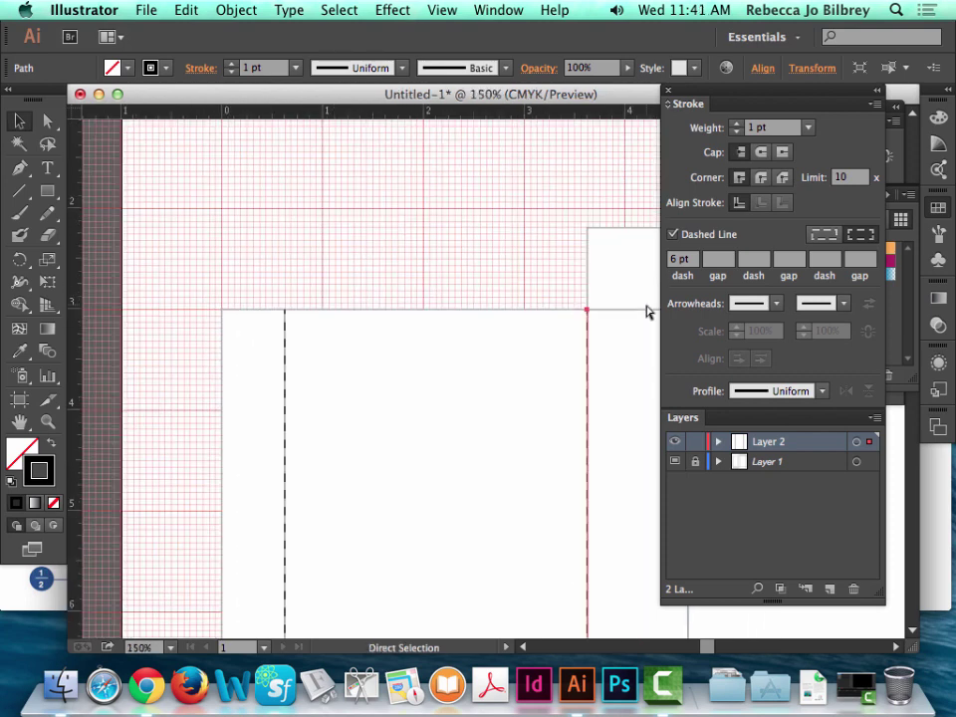
key("super+minus")
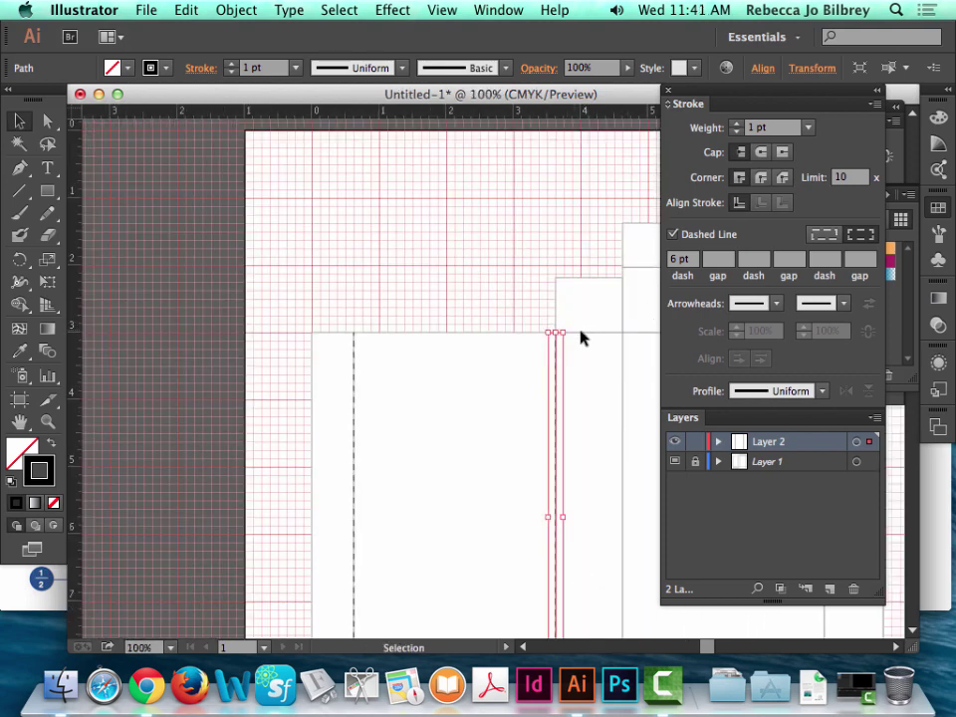
scroll(580, 334, "right", 3)
left_click_drag(465, 363, 534, 360)
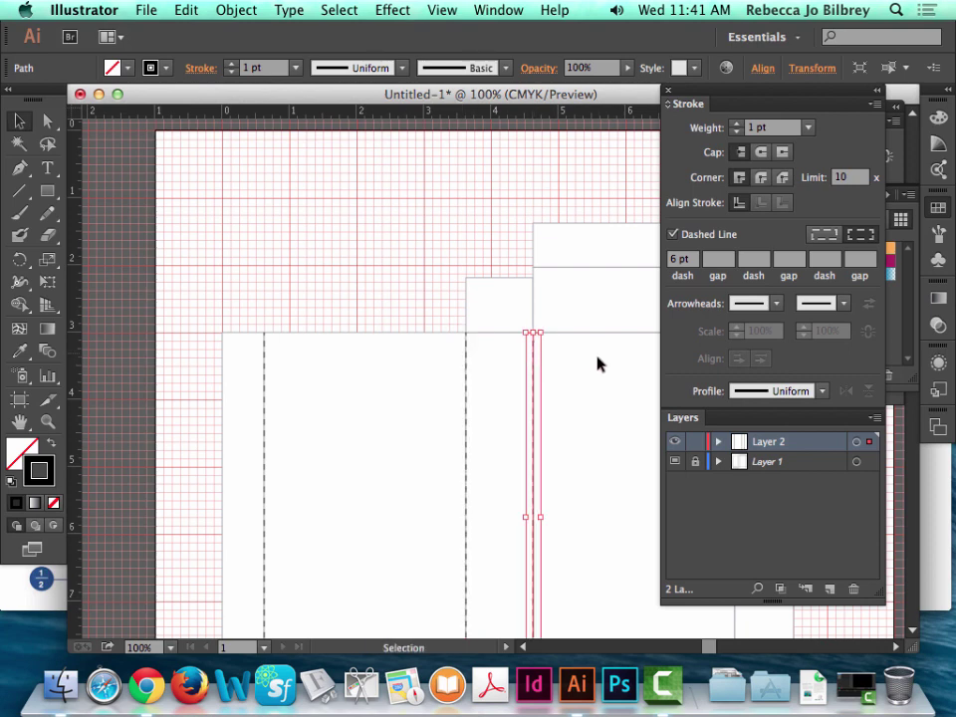
left_click(378, 264)
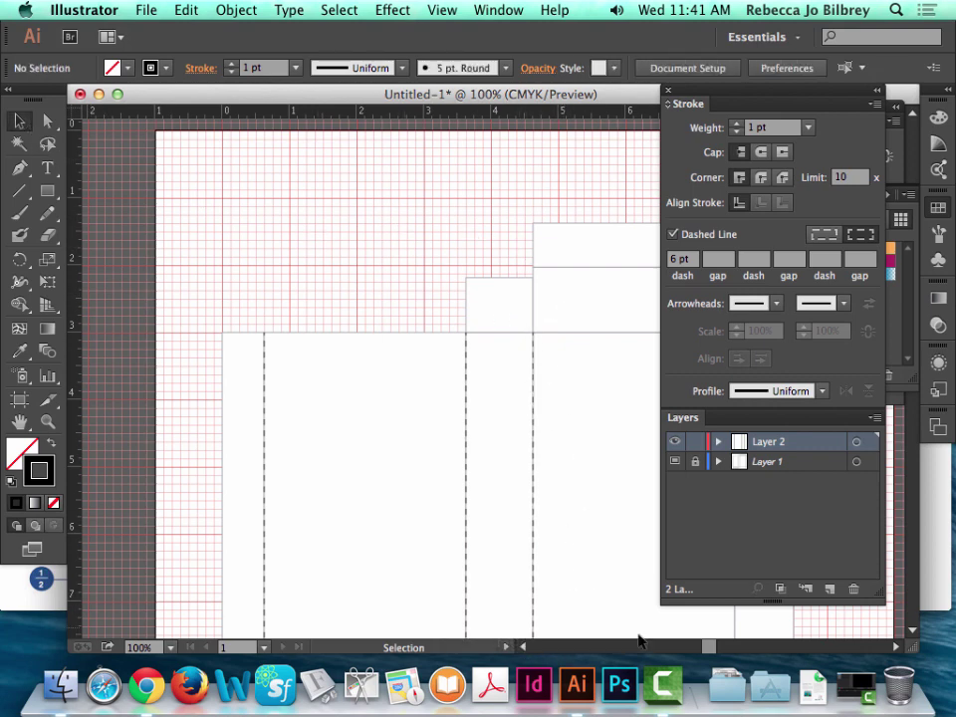
left_click_drag(709, 648, 713, 647)
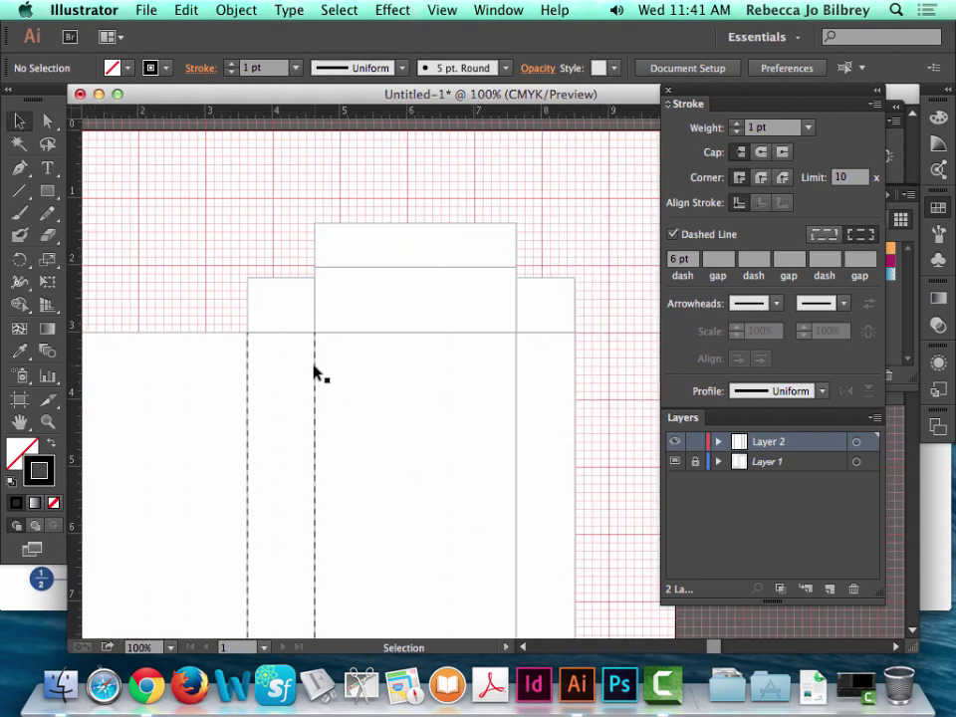
- Duplicate the dashed fold line onto the edge between the second wide panel and the last narrow panel
left_click_drag(315, 372, 516, 371)
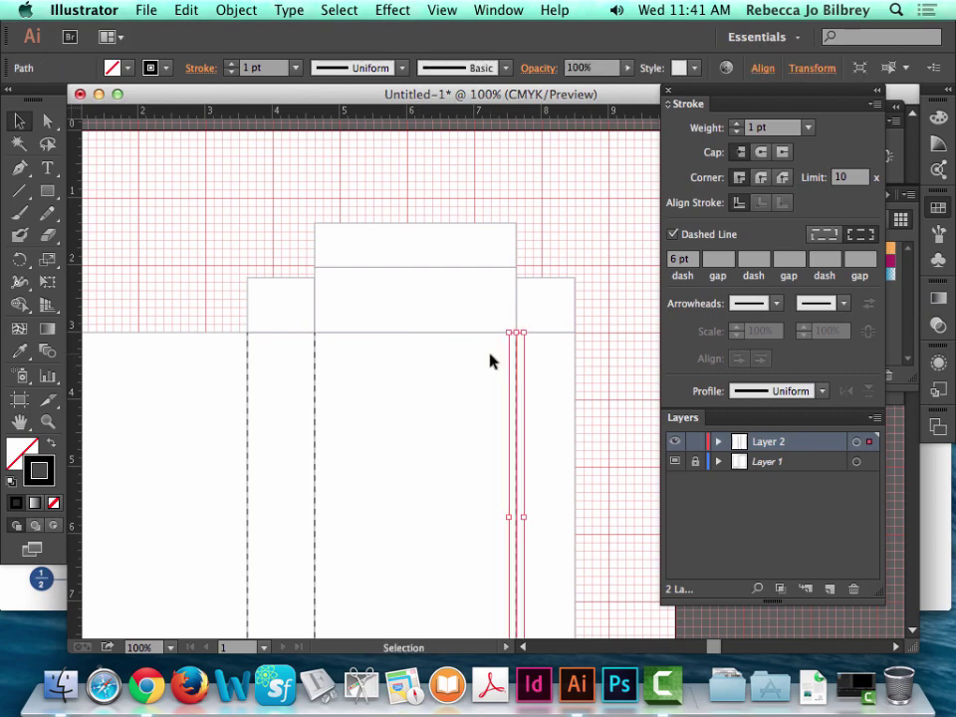
key("a")
key("super+minus")
key("v")
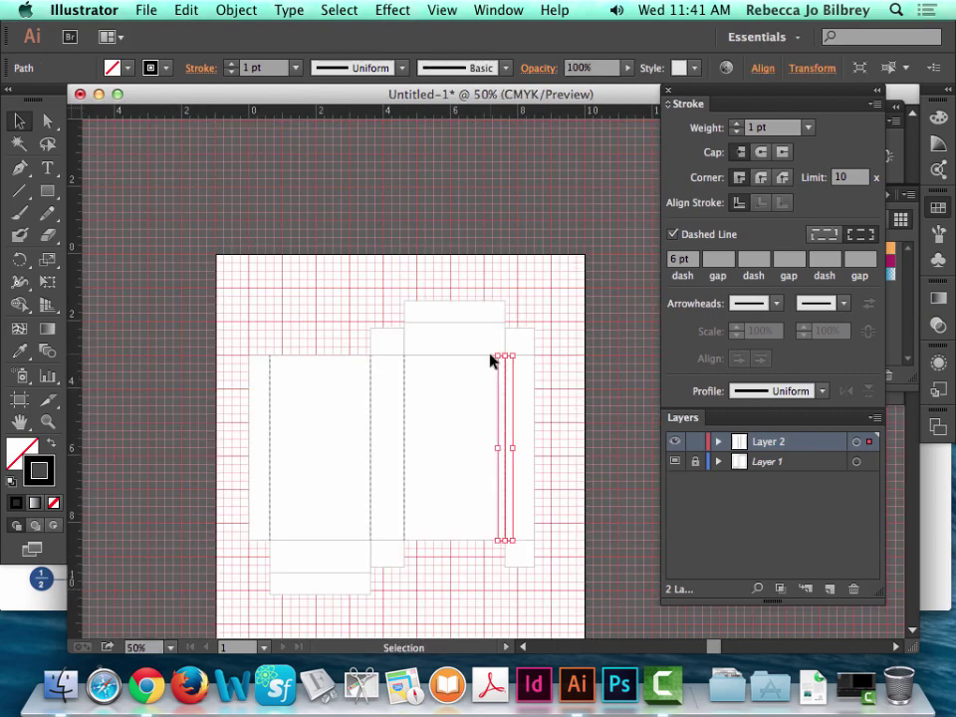
- Draw a dashed horizontal line 3 in long at 0° along the edge between the upper flap and its tuck flap above the second wide panel
key("z")
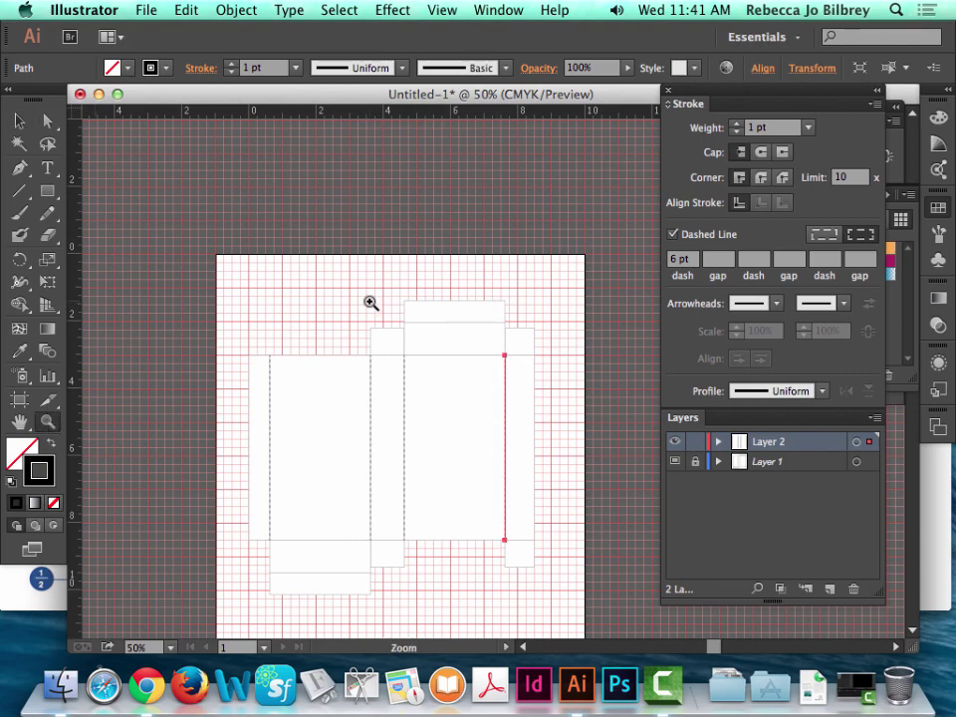
left_click_drag(369, 303, 553, 366)
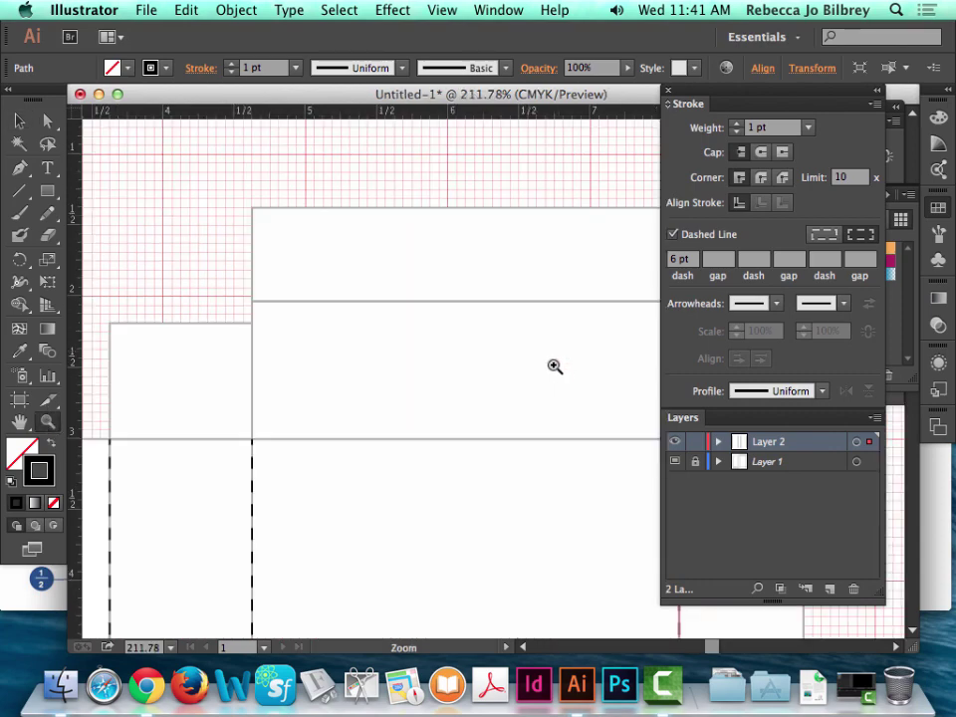
scroll(543, 433, "right", 6)
scroll(495, 457, "left", 2)
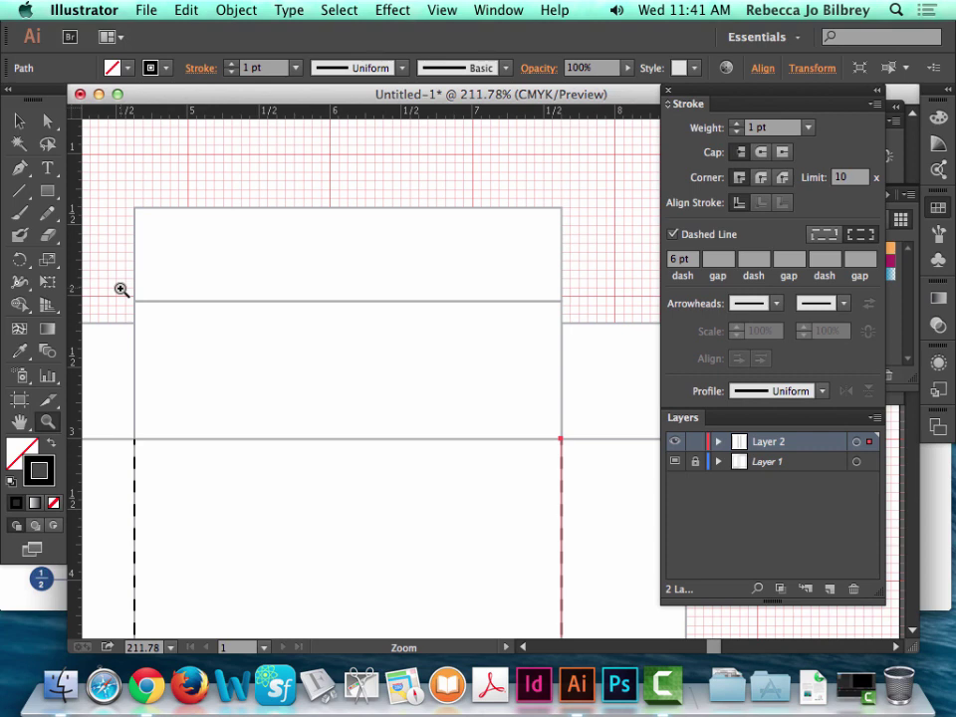
left_click_drag(120, 289, 589, 335)
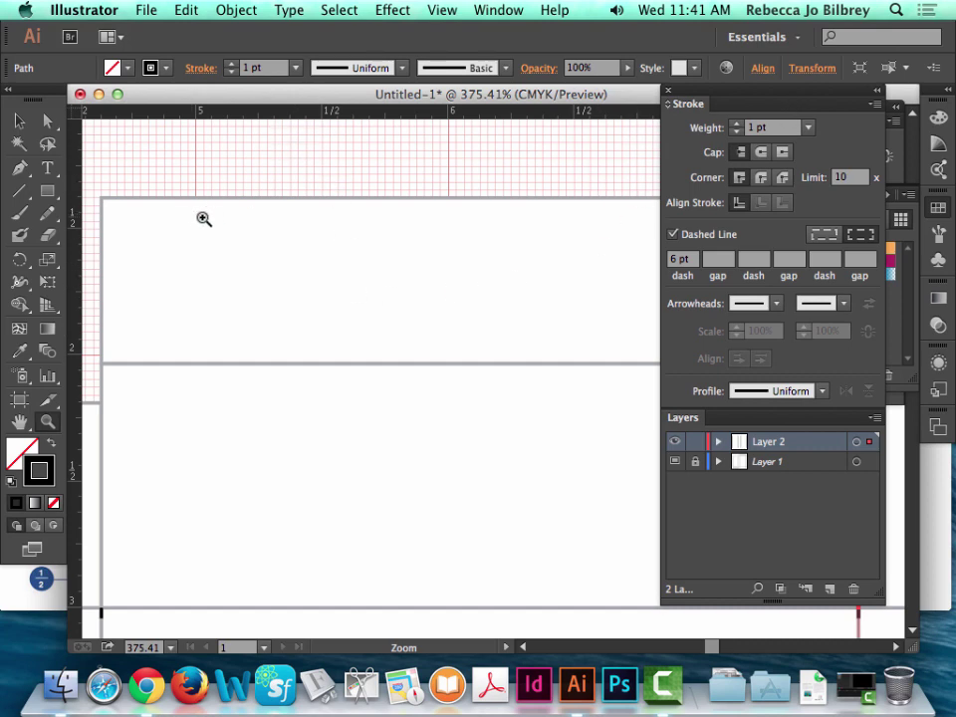
left_click(19, 191)
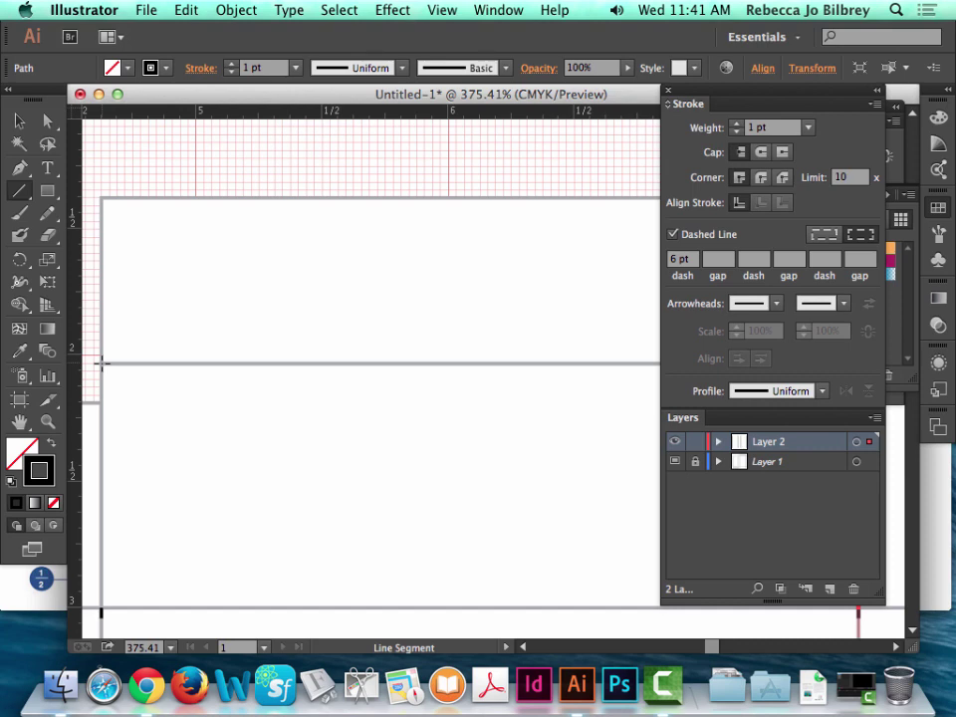
left_click(100, 365)
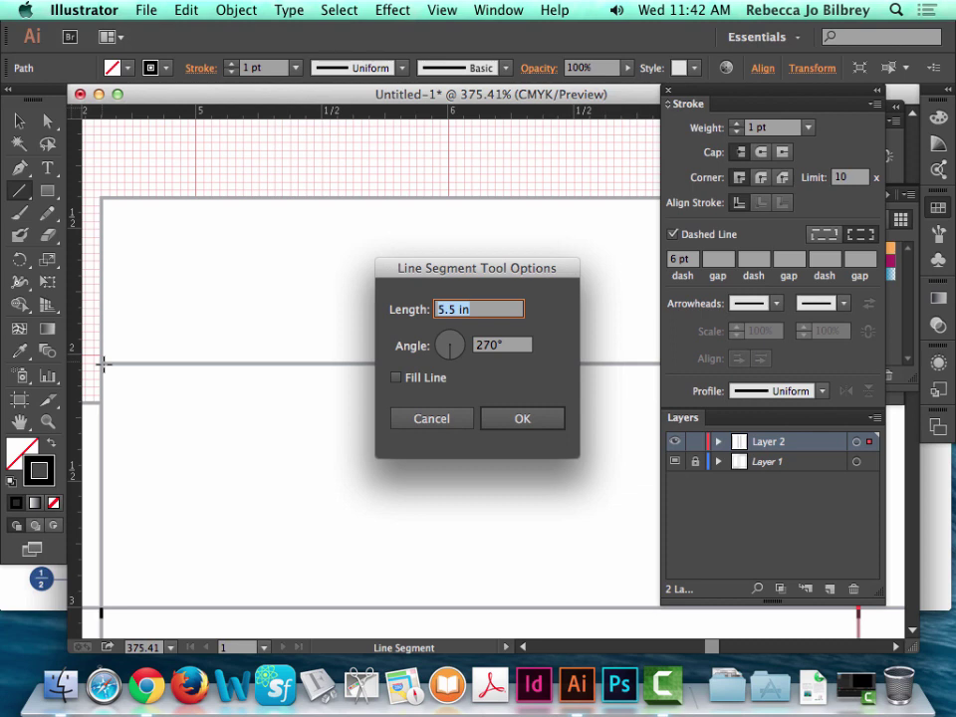
type("3")
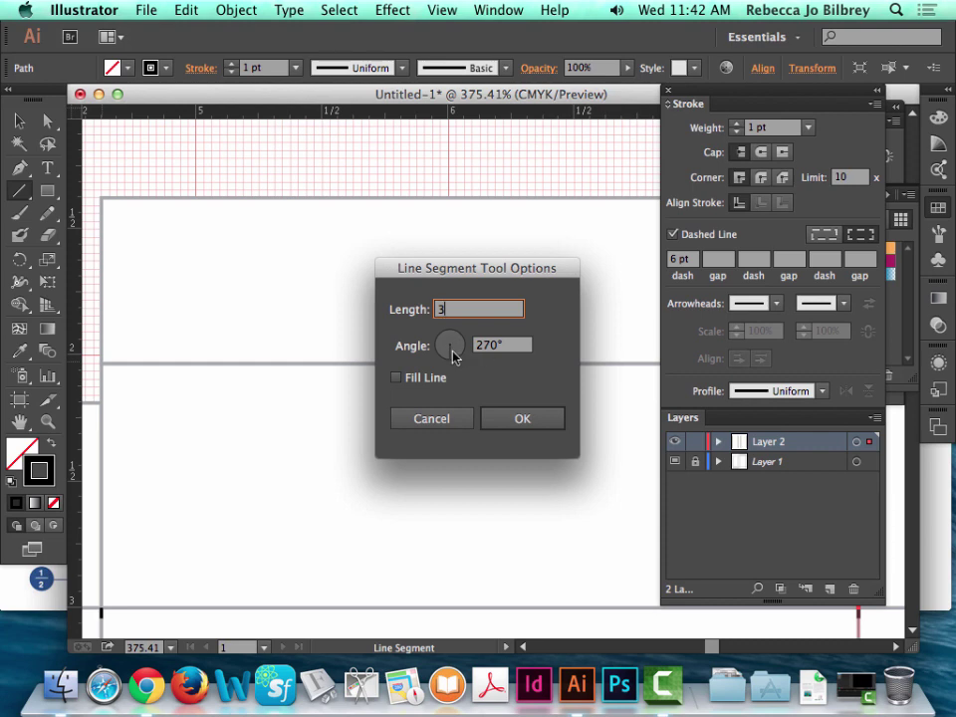
left_click_drag(452, 357, 476, 345)
type("0")
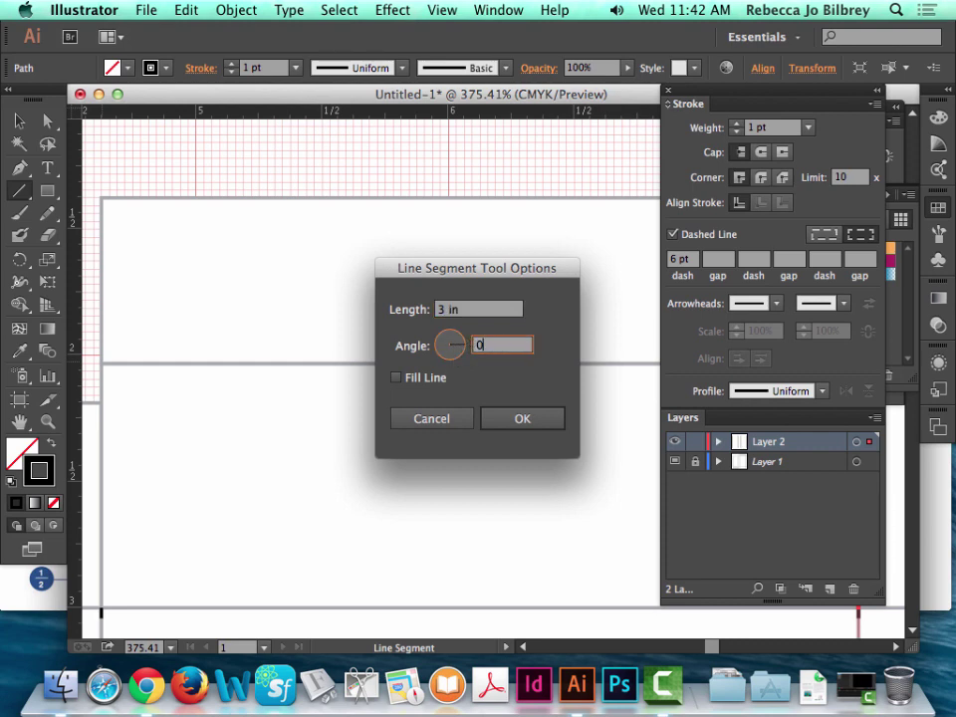
left_click(516, 418)
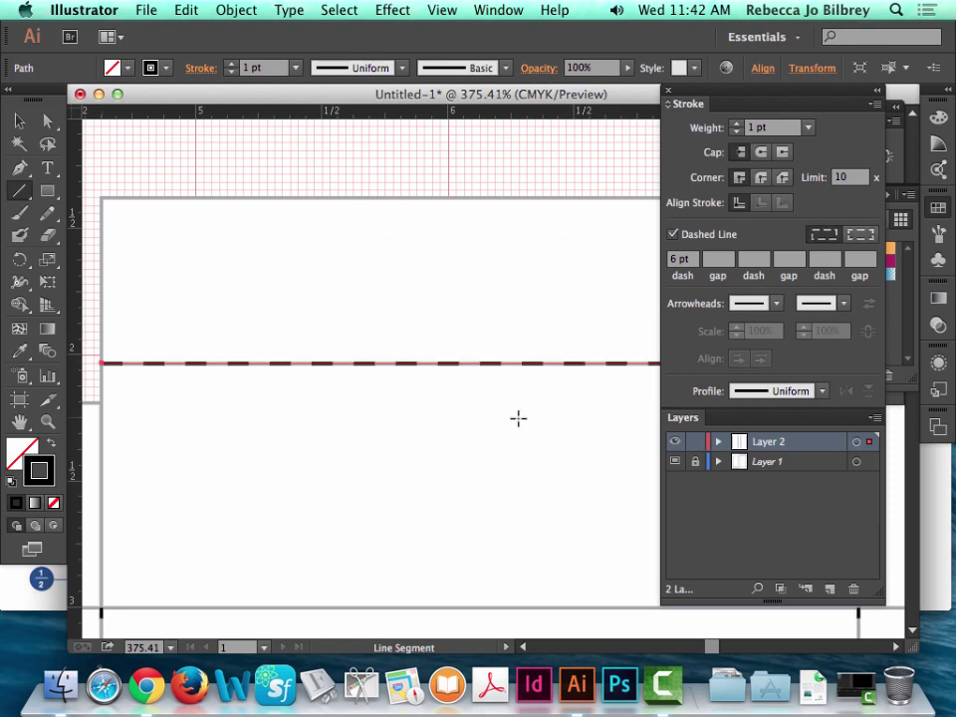
scroll(520, 417, "right", 5)
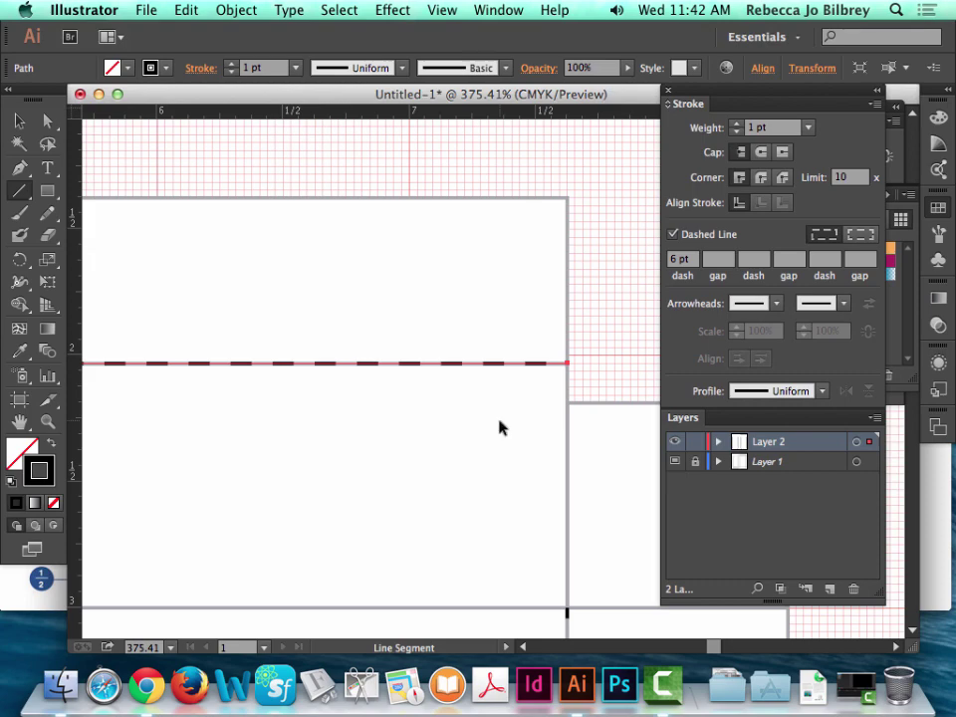
- Draw a dashed horizontal fold line 1 in long where the upper flap meets the narrow panel between the two wide panels
key("super+1")
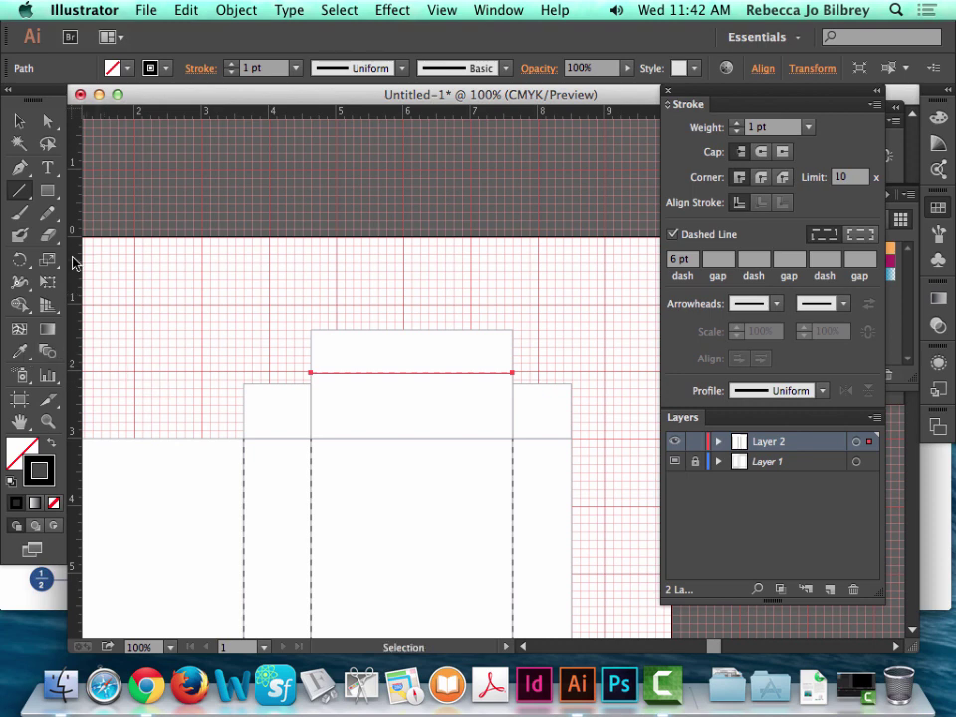
left_click(47, 421)
left_click_drag(238, 416, 332, 453)
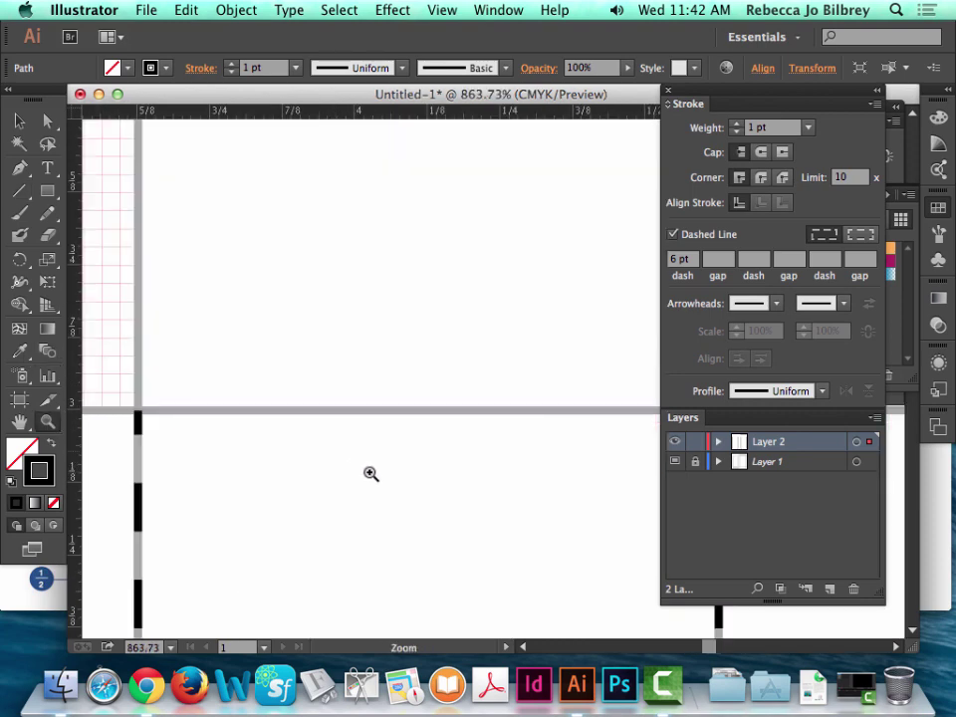
left_click(19, 190)
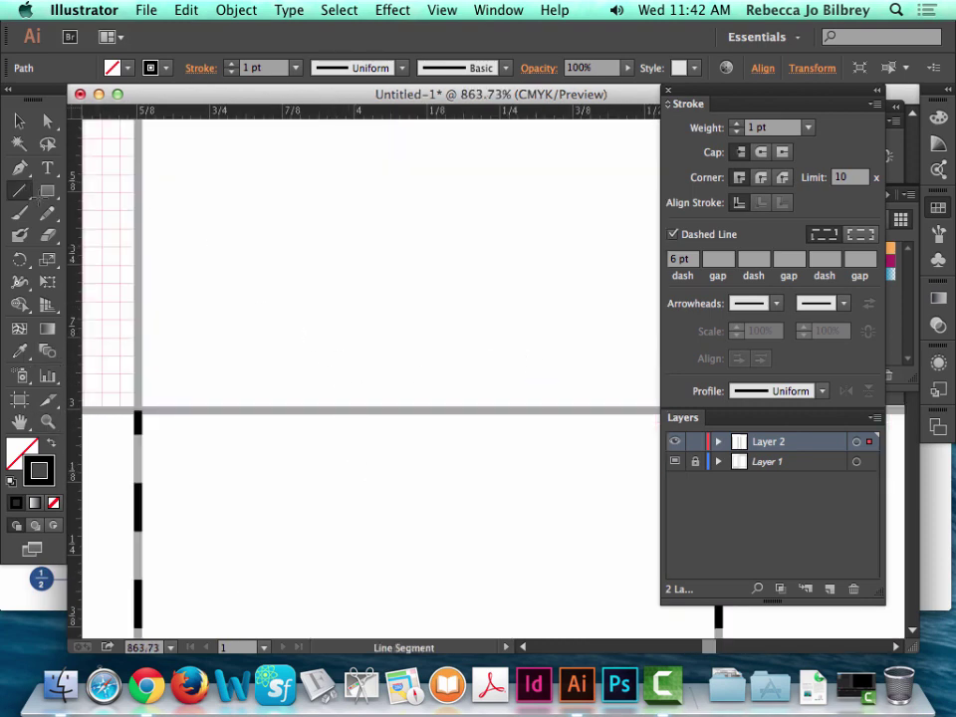
left_click(136, 409)
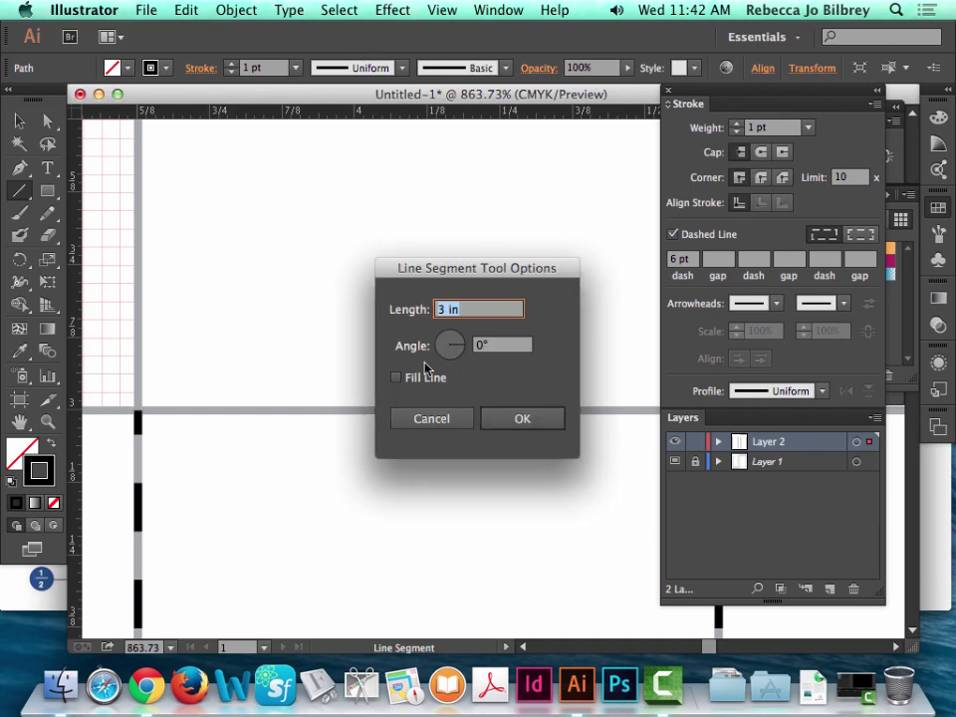
type("1")
left_click(538, 422)
scroll(467, 442, "left", 5)
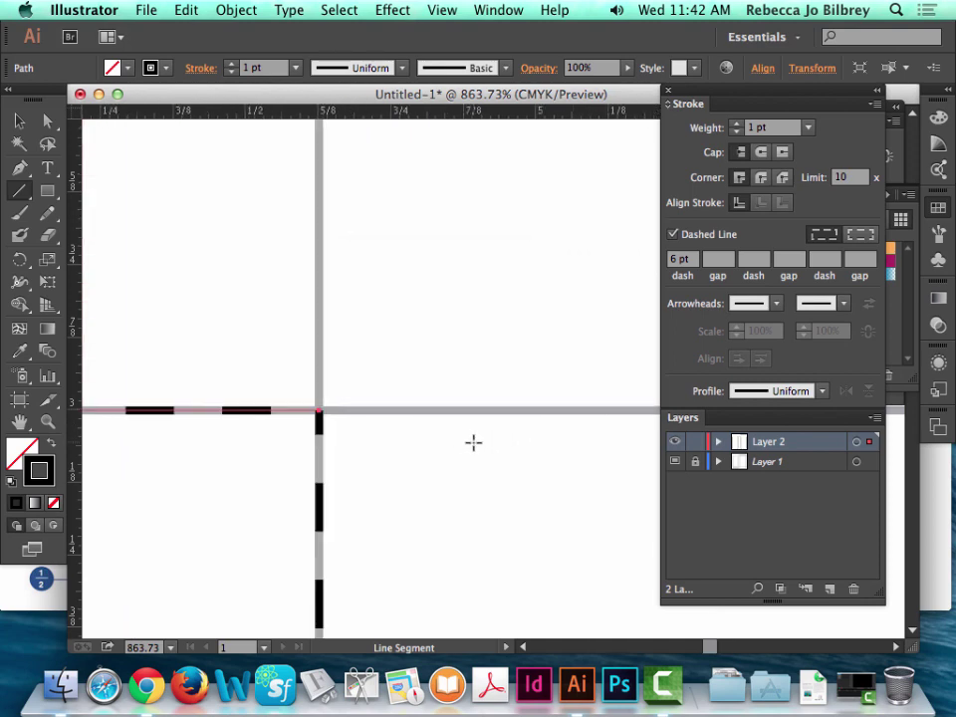
scroll(474, 442, "left", 3)
- Draw a dashed horizontal fold line .875 in long where the upper flap meets the last narrow panel
key("super+0")
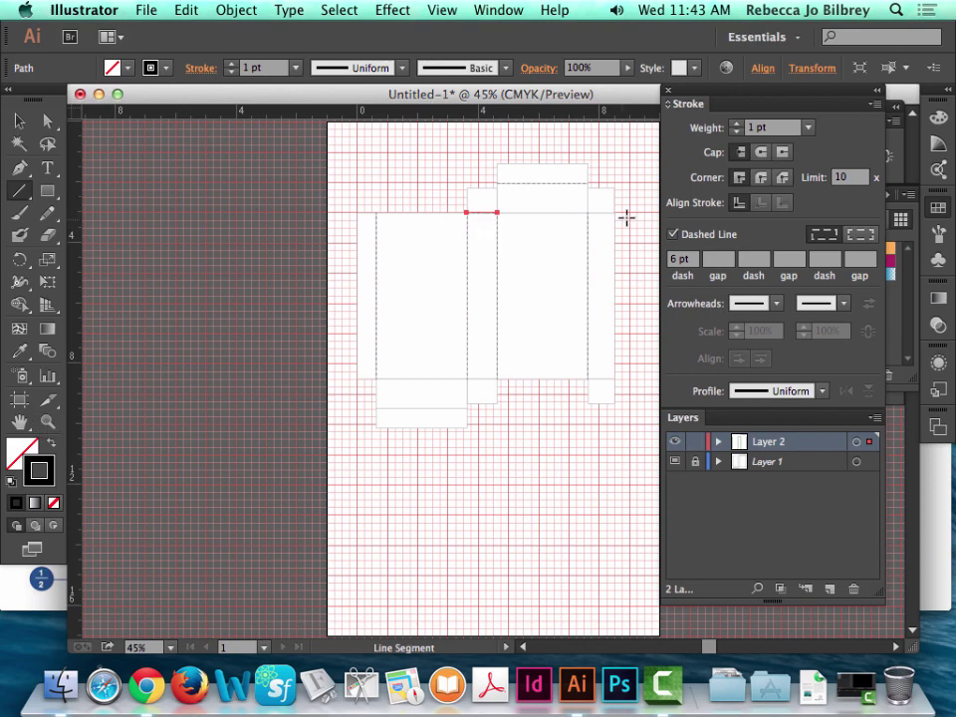
key("super+space")
left_click_drag(570, 206, 624, 229)
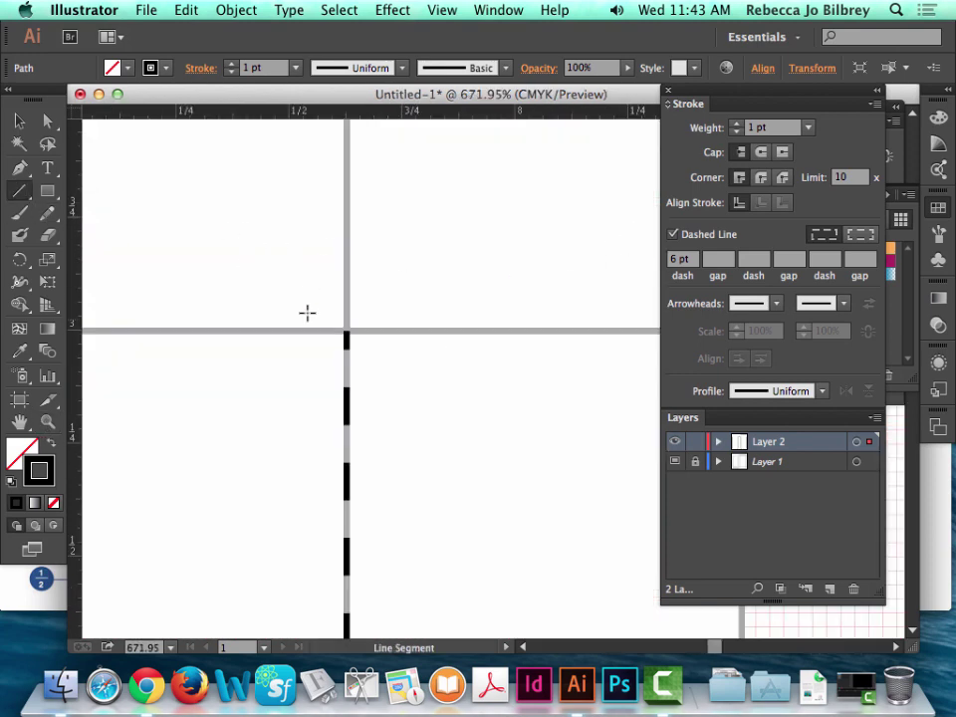
left_click(376, 336)
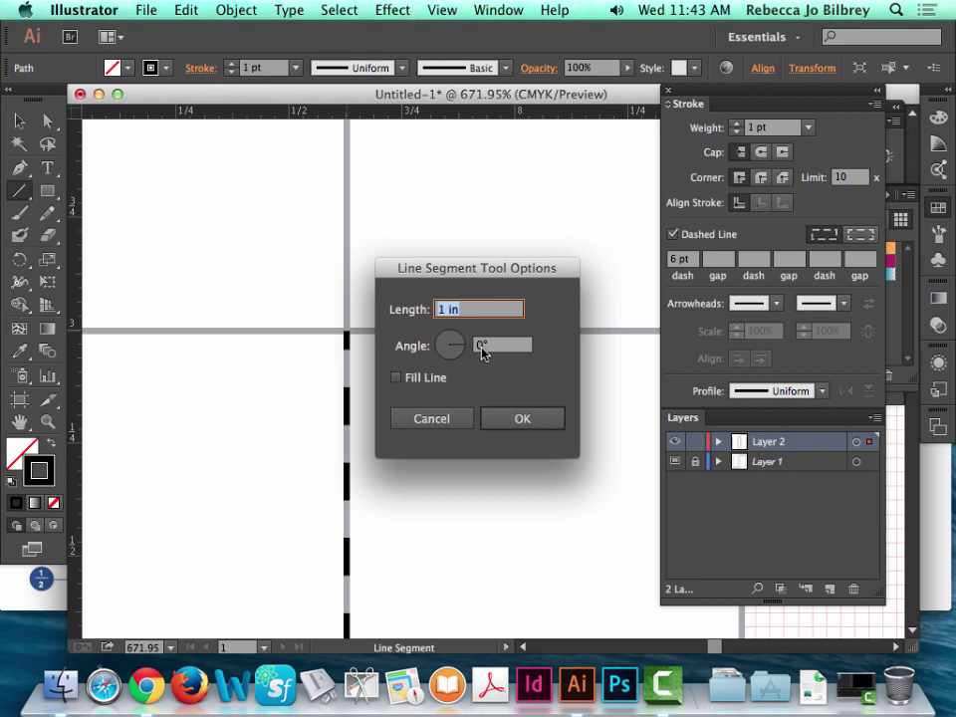
type(".875")
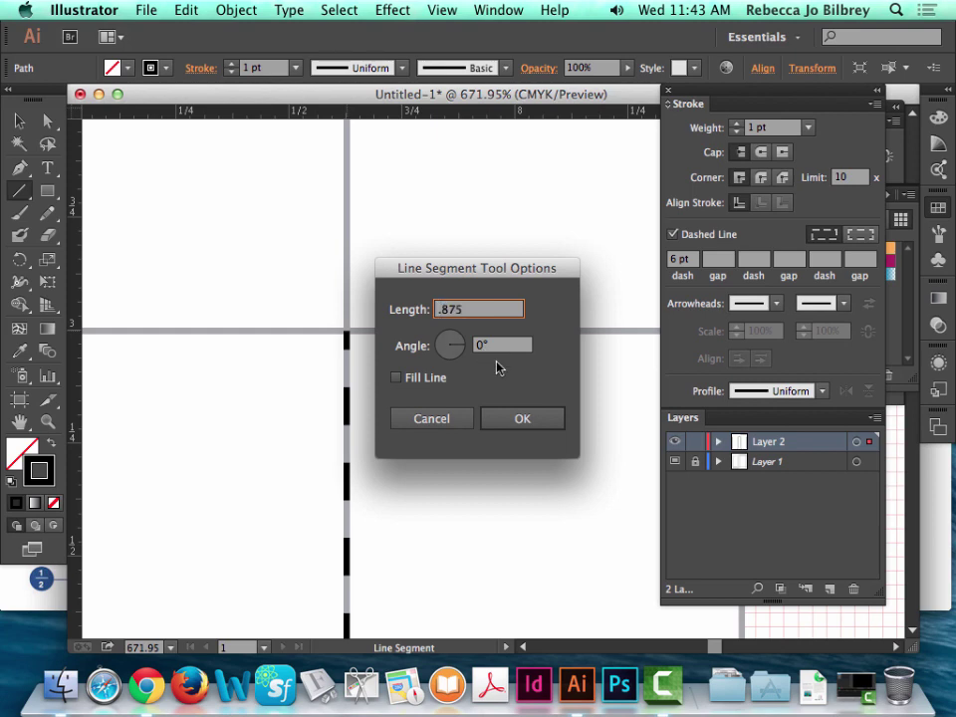
left_click(520, 418)
- Draw a dashed horizontal fold line 3 in long across the upper edge of the second wide panel
key("super+0")
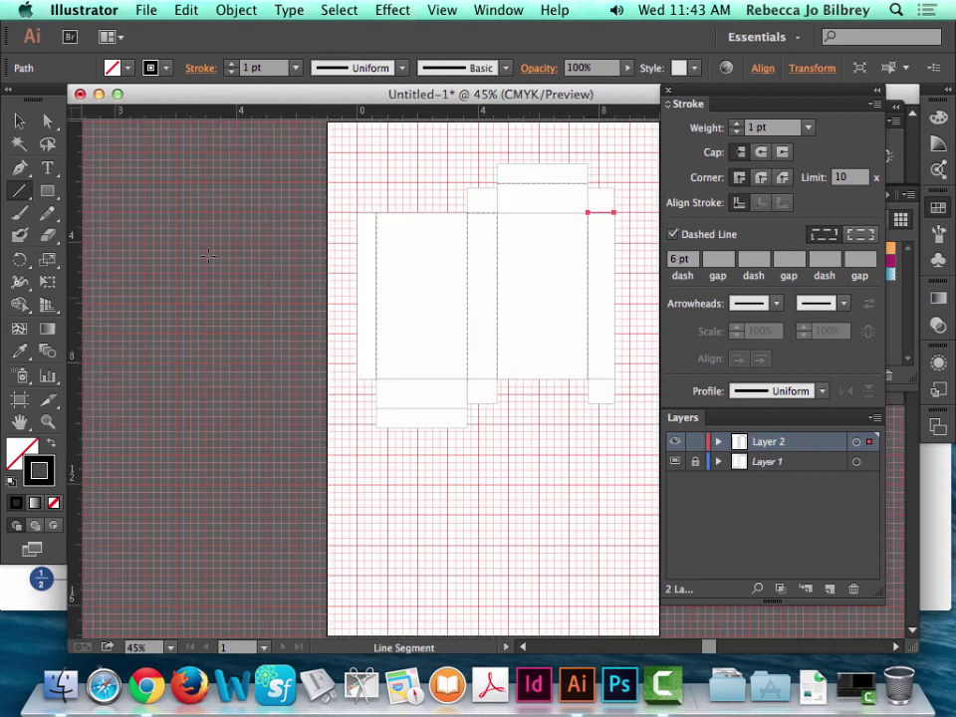
key("z")
left_click_drag(485, 202, 650, 254)
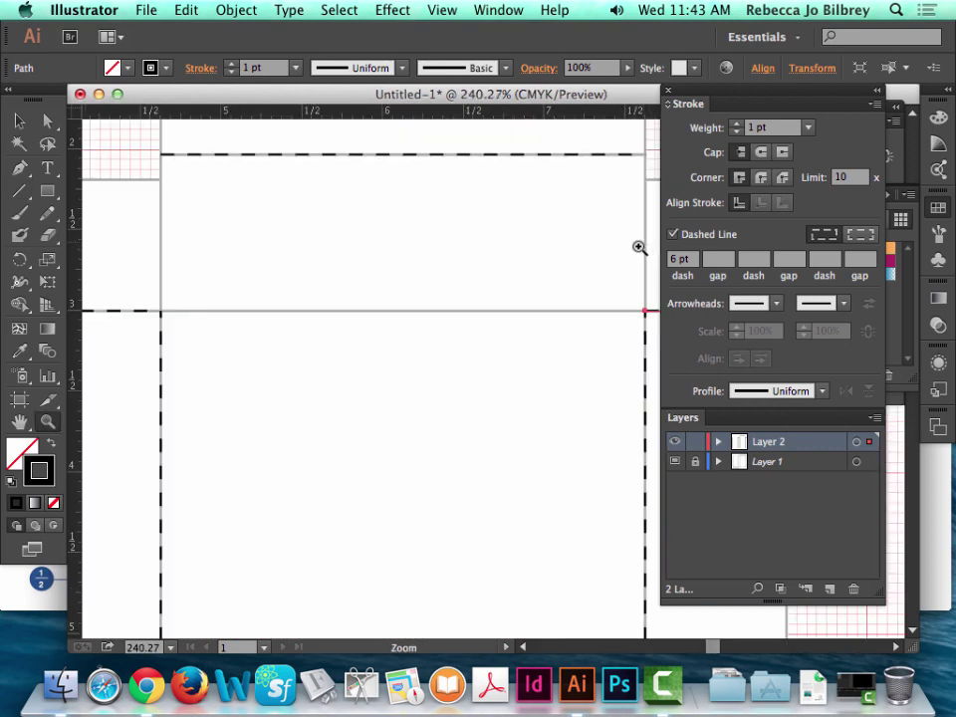
left_click(19, 190)
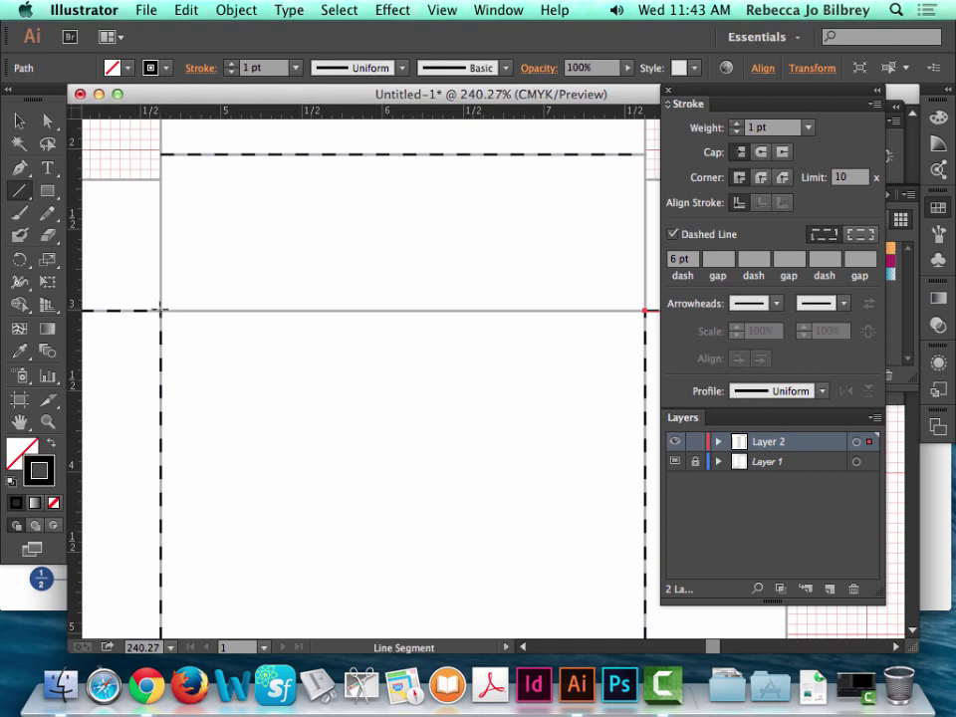
left_click(276, 327)
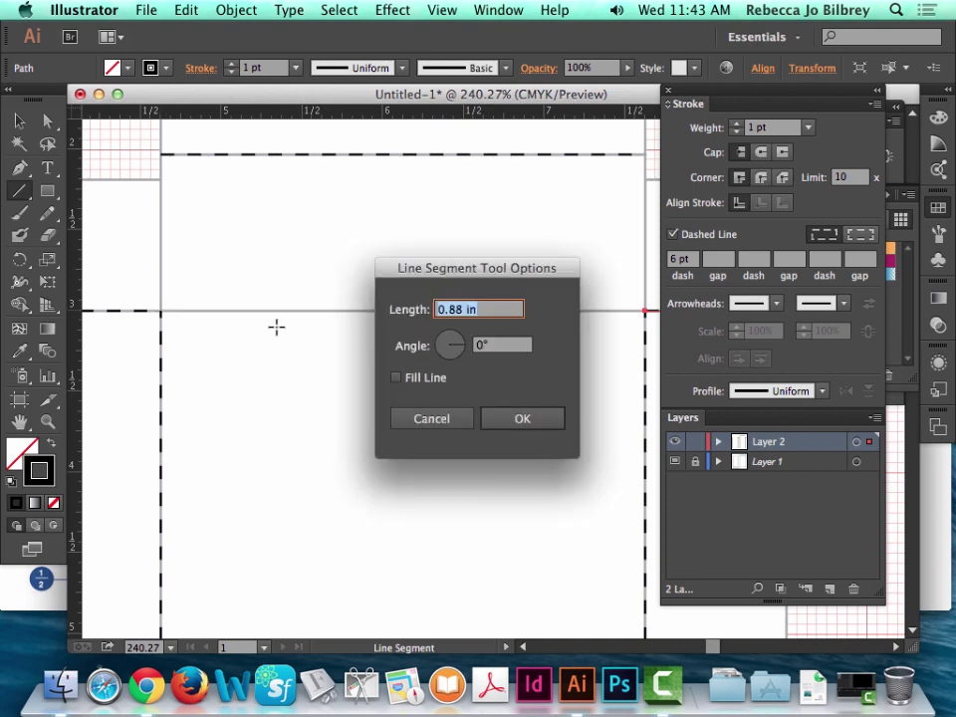
type("3")
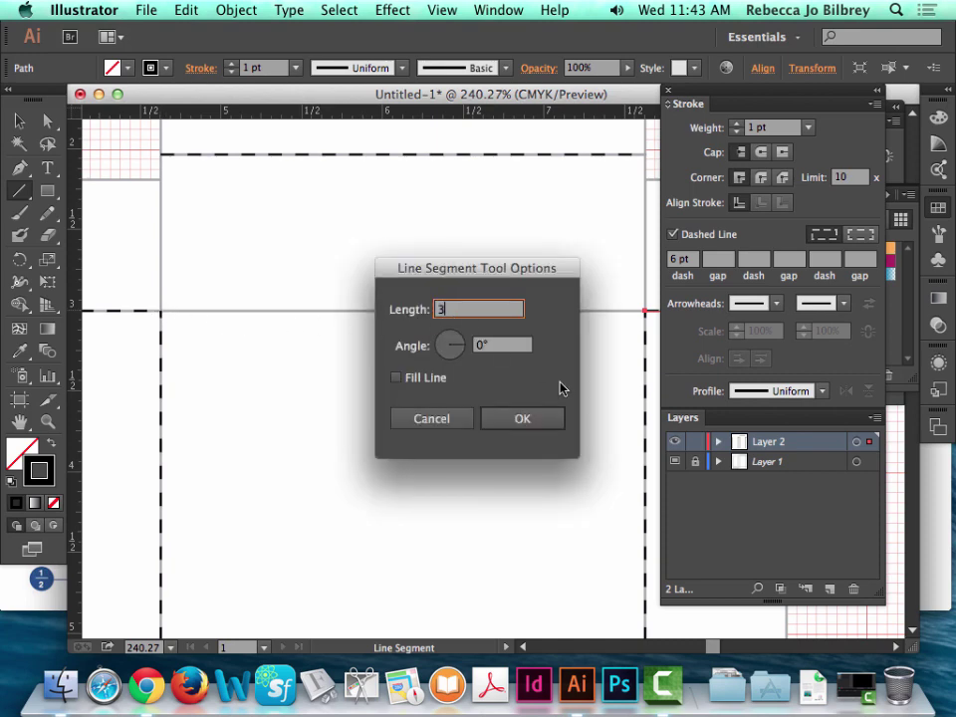
left_click(538, 423)
- Duplicate the 3 in dashed line onto the lower edge of the first wide panel and align it exactly with the template edge
key("super+0")
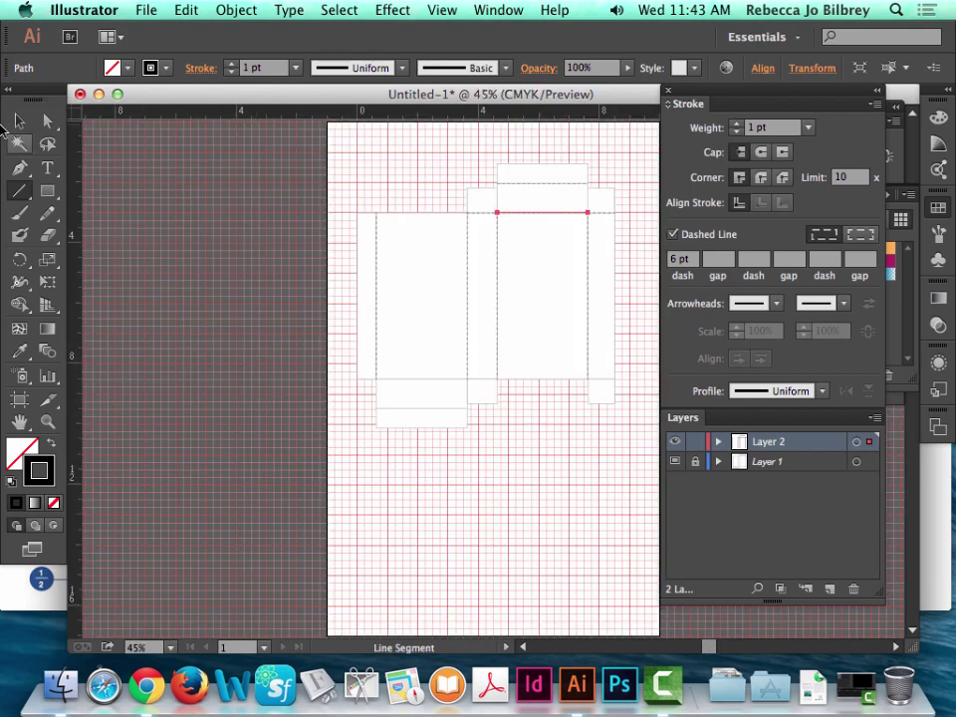
left_click(46, 121)
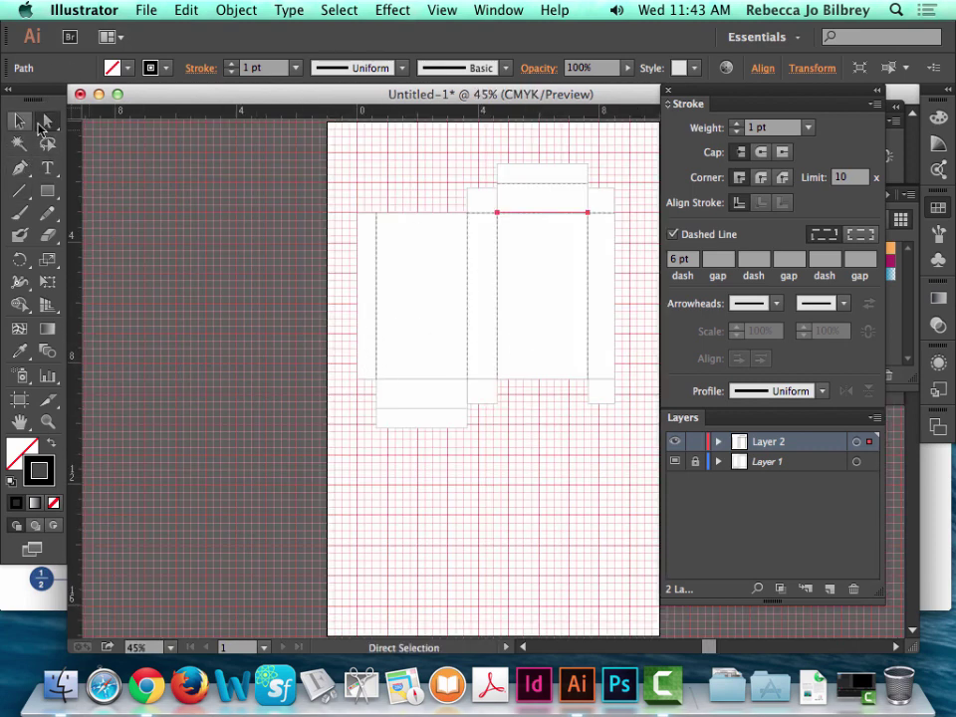
left_click(19, 120)
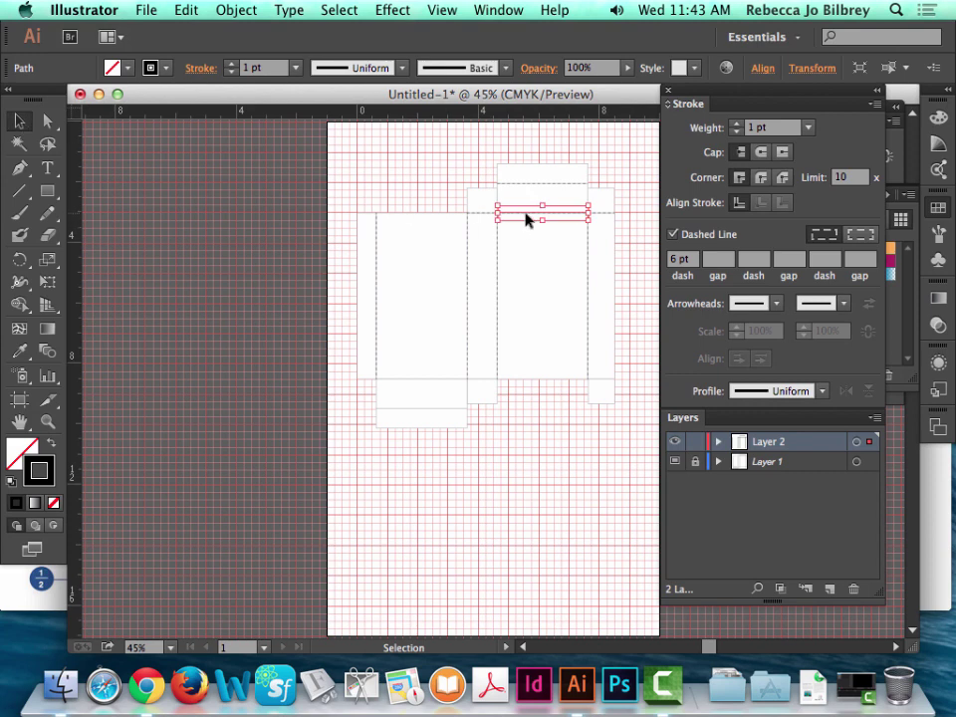
left_click_drag(528, 219, 404, 379)
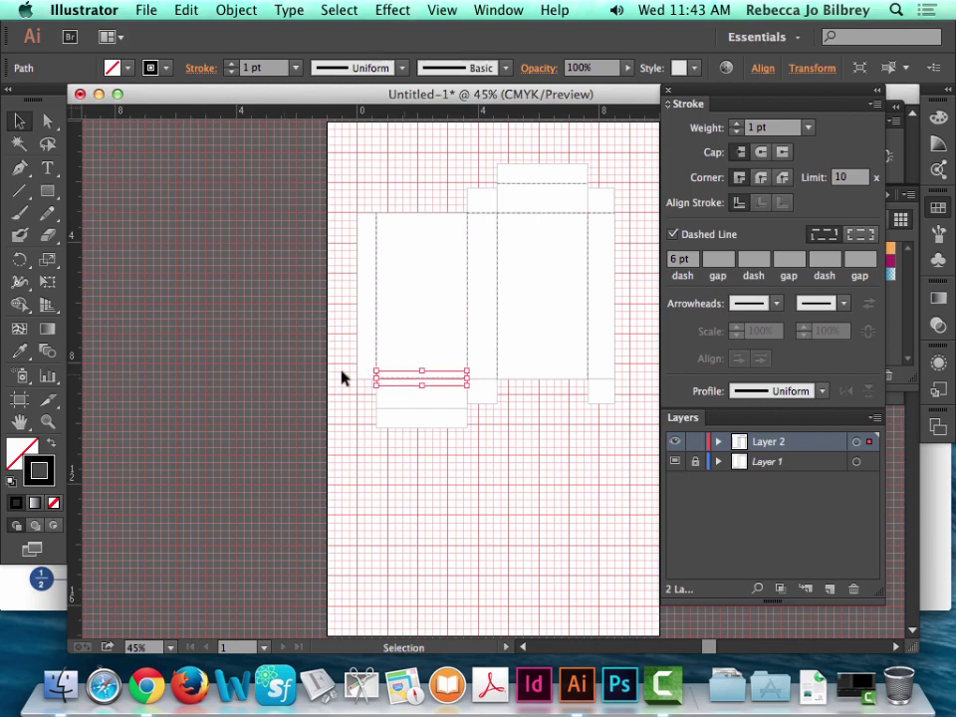
left_click(47, 421)
left_click_drag(338, 352, 489, 426)
left_click(18, 120)
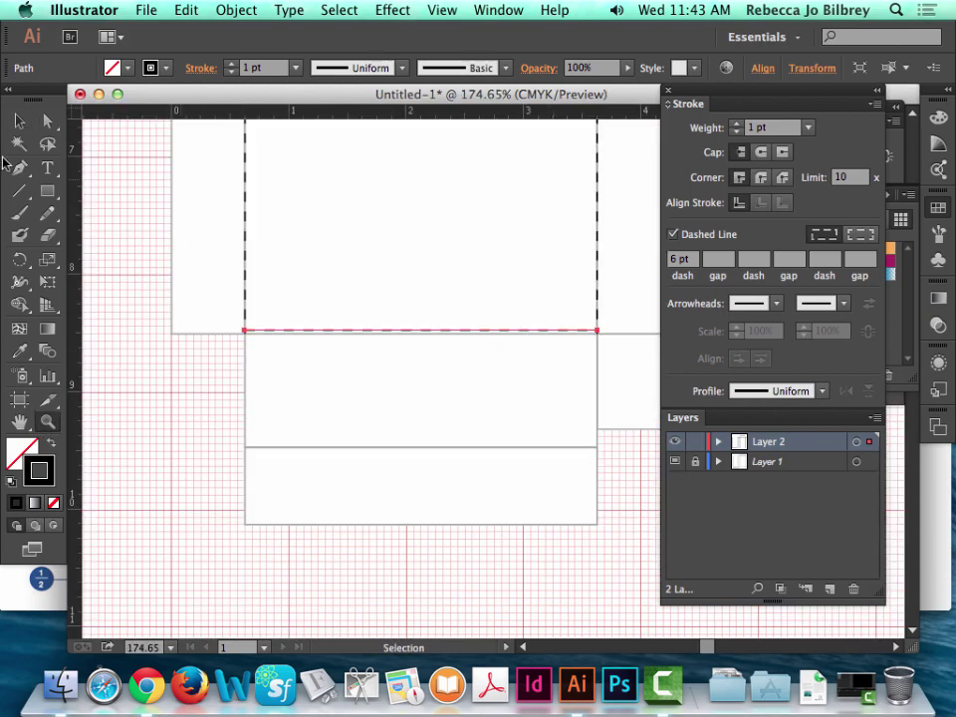
left_click(295, 329)
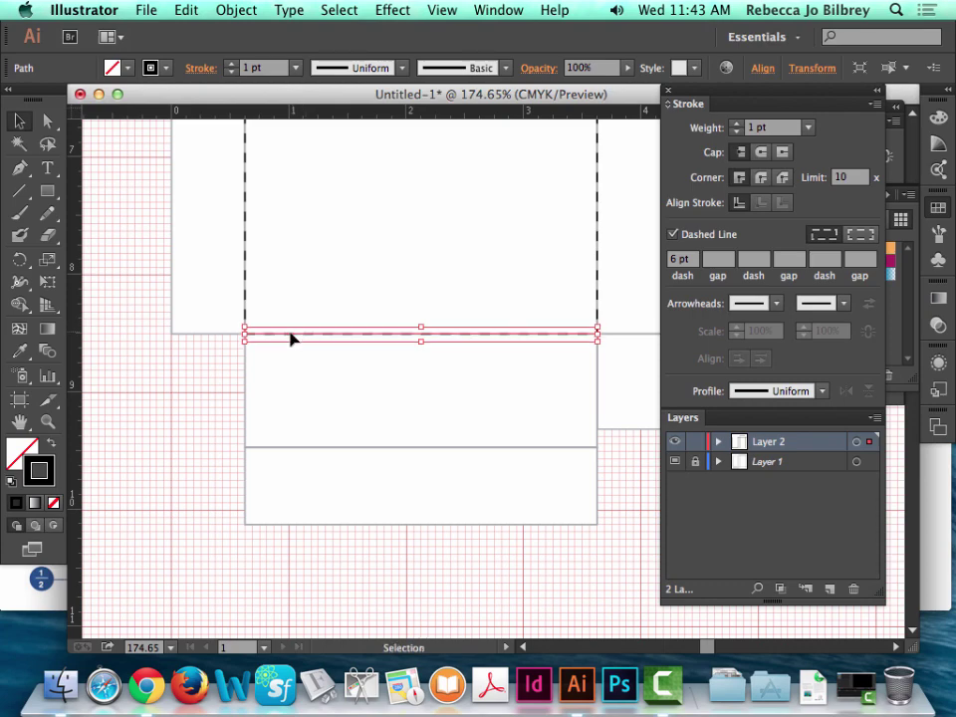
- Duplicate the 1 in dashed line from the middle narrow panel's upper edge onto the same panel's lower edge
scroll(537, 409, "right", 10)
scroll(531, 411, "up", 10)
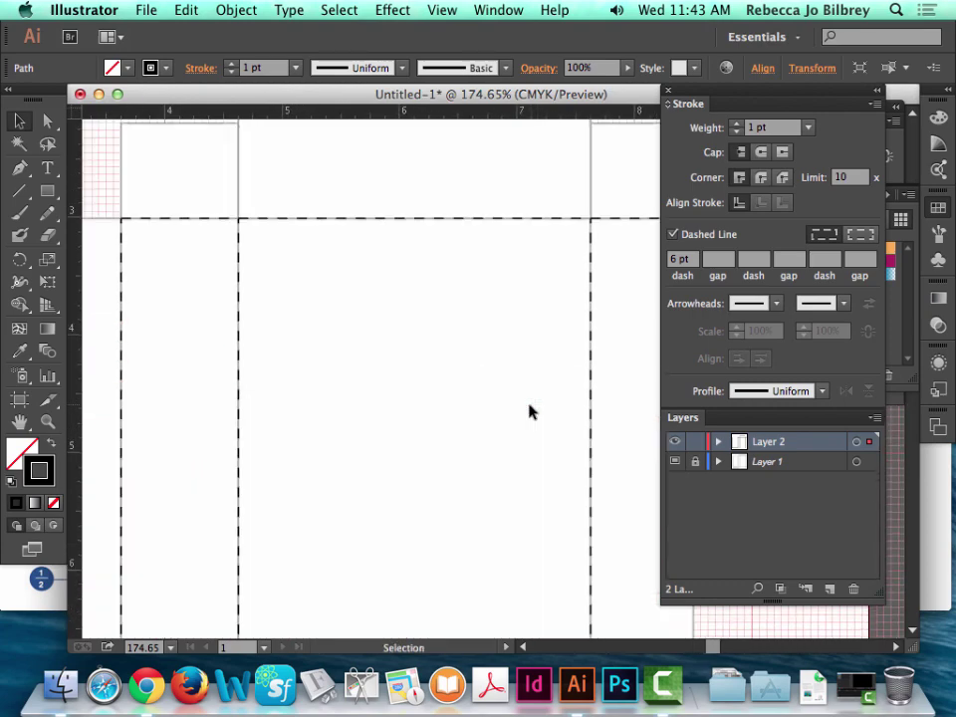
left_click_drag(193, 220, 189, 710)
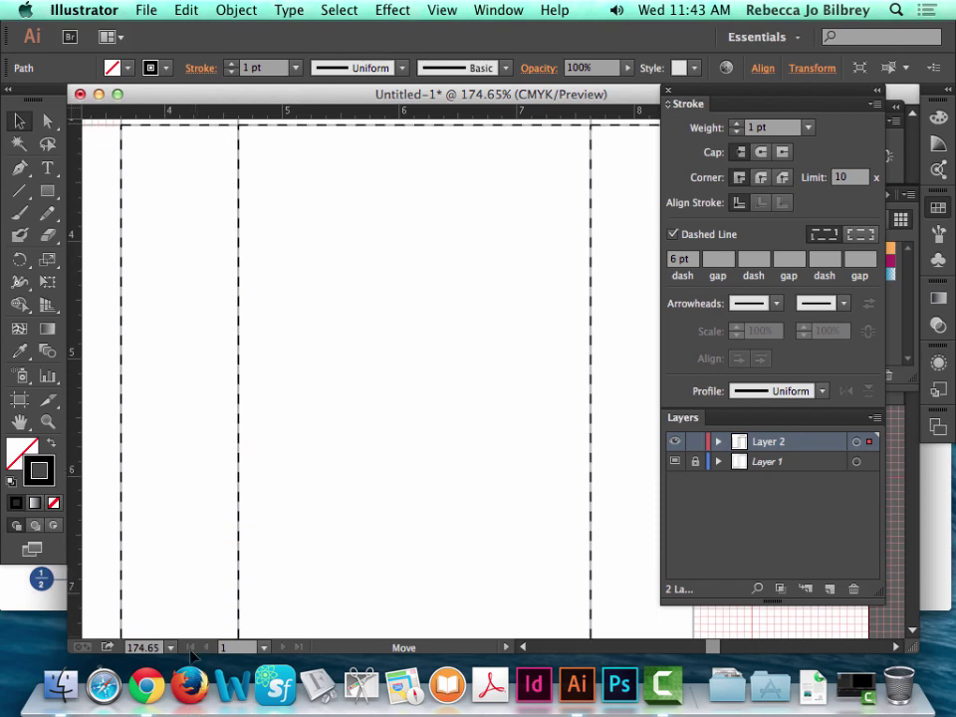
left_click_drag(194, 653, 185, 446)
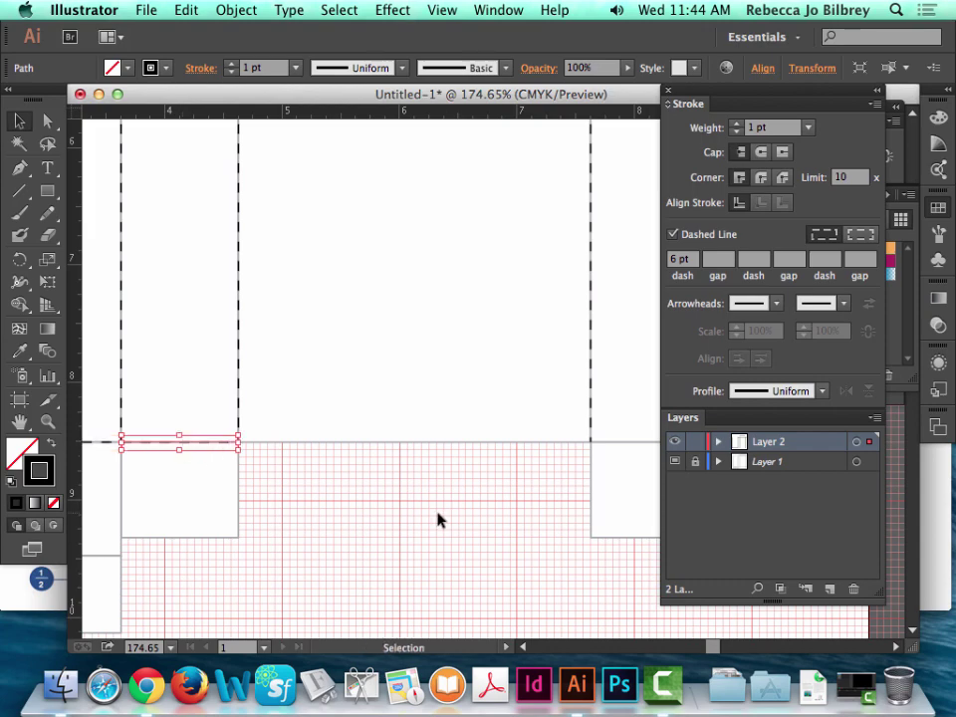
- Duplicate the .875 in dashed line from the last narrow panel's upper edge onto the same panel's lower edge
scroll(438, 519, "right", 6)
scroll(438, 518, "up", 10)
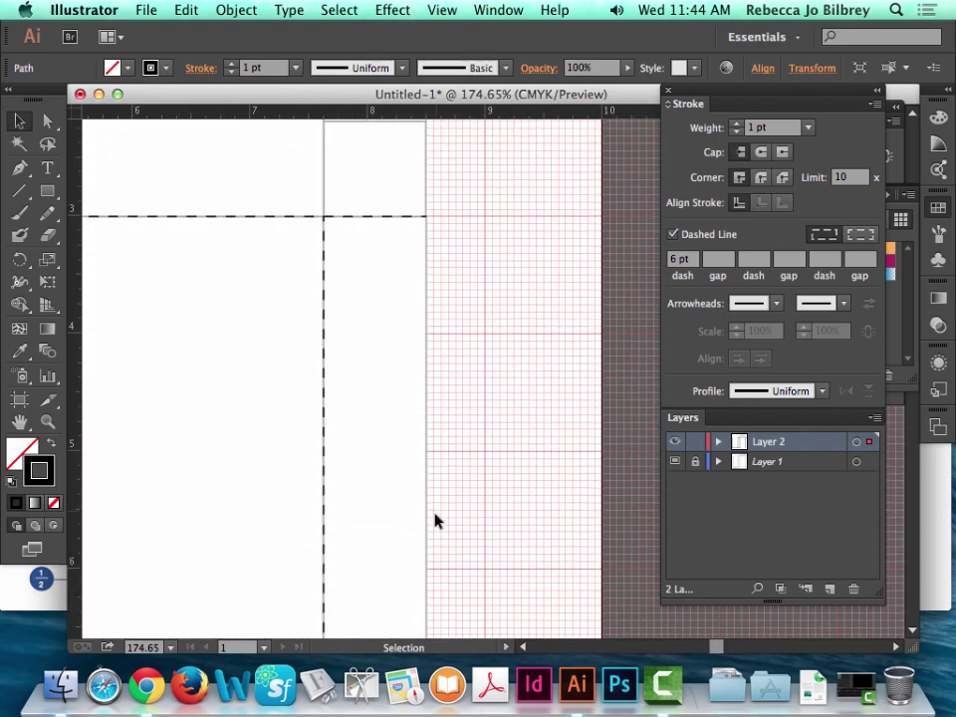
left_click(383, 223)
left_click_drag(384, 221, 382, 445)
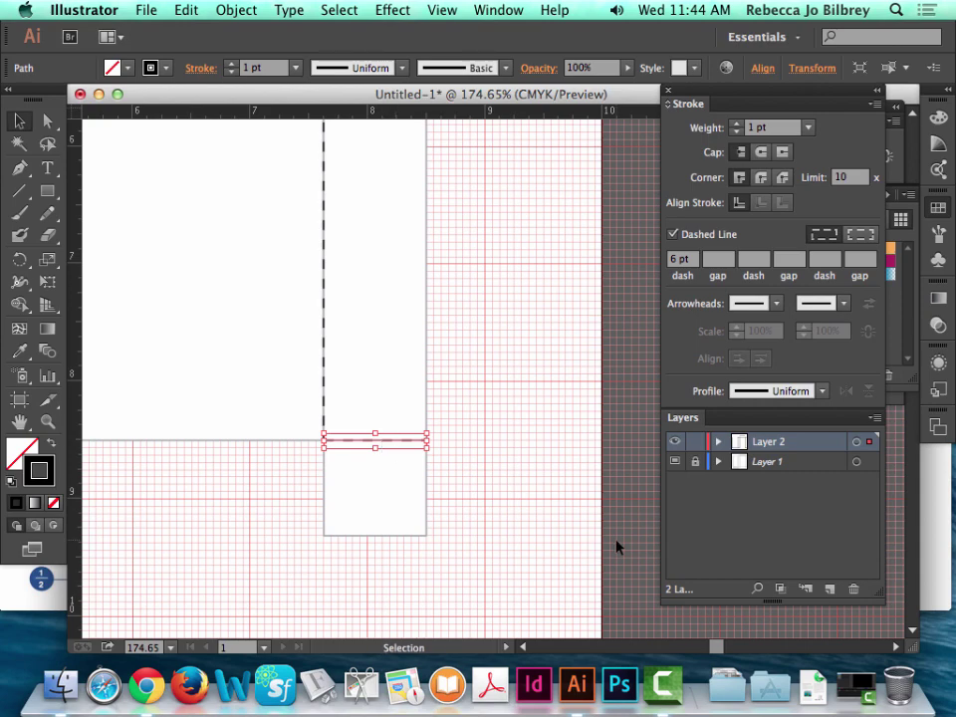
key("super+0")
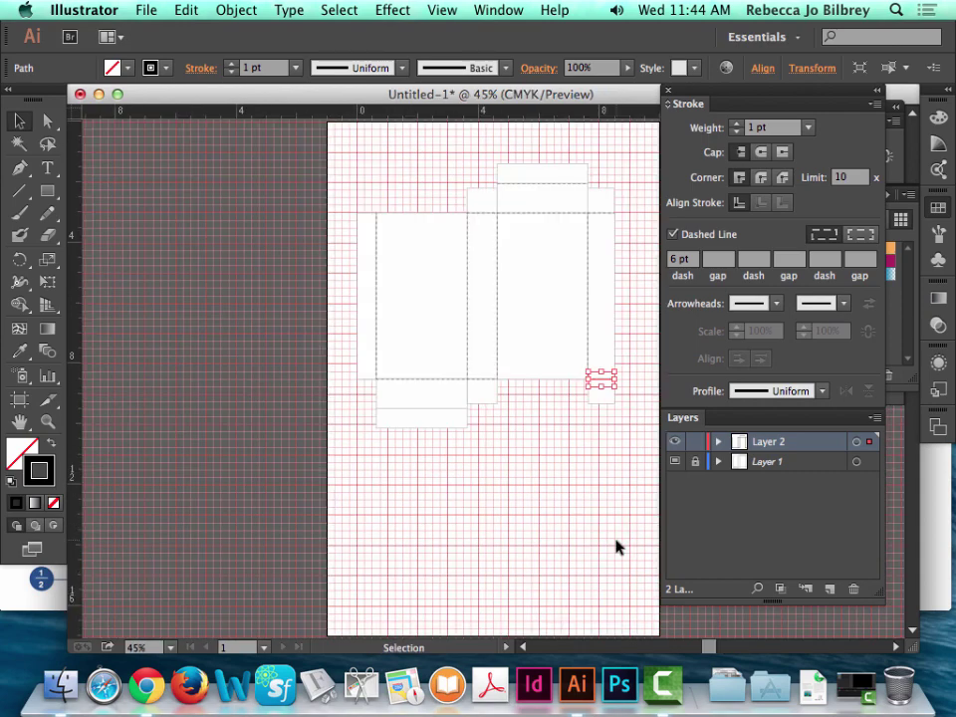
key("a")
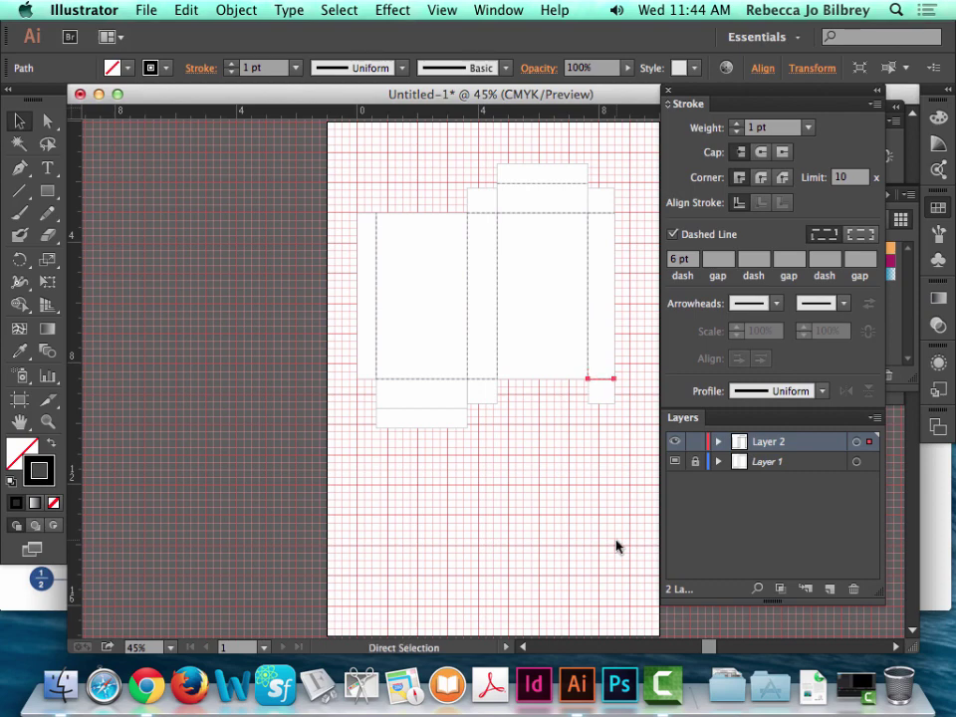
- Save the document in Adobe Illustrator (ai) format as "Template for boc.ai", keeping the Illustrator CC version and default options
key("super+s")
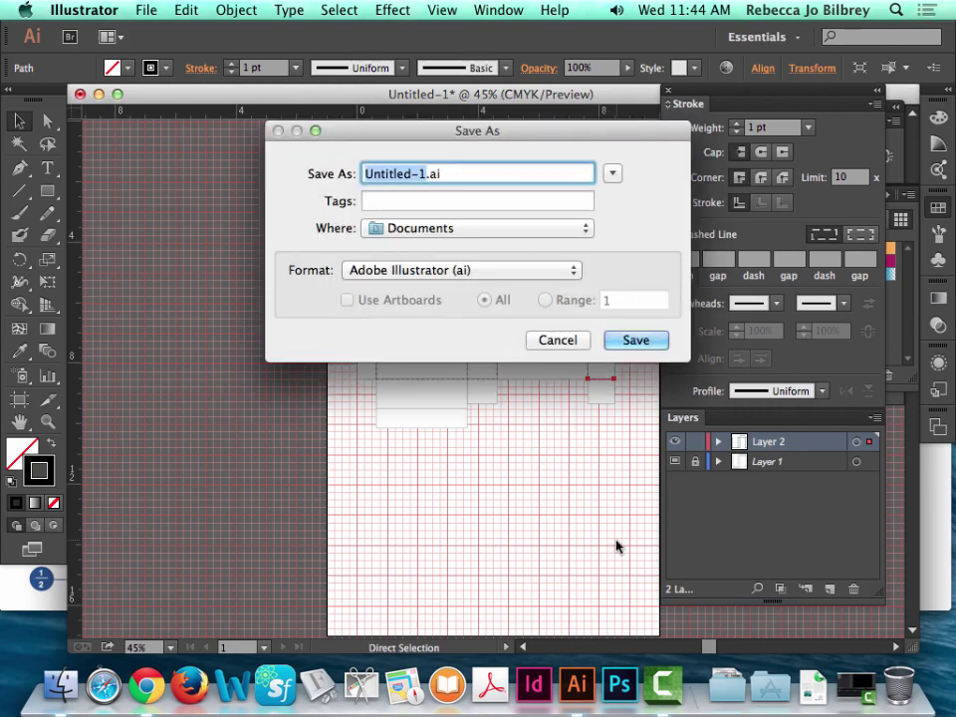
type("Templat")
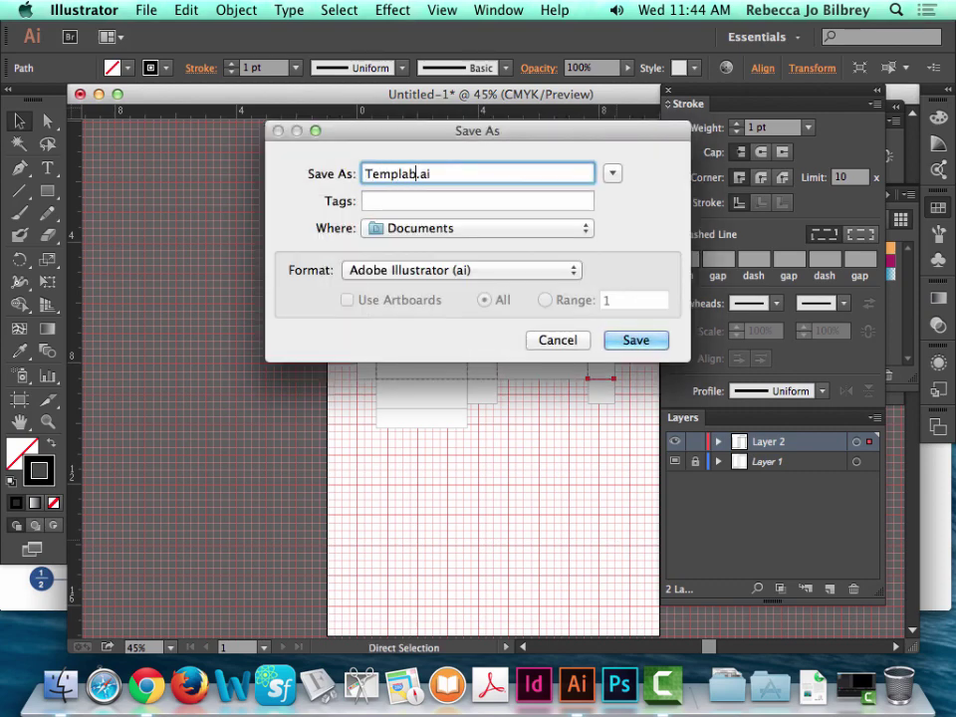
type("e for bo")
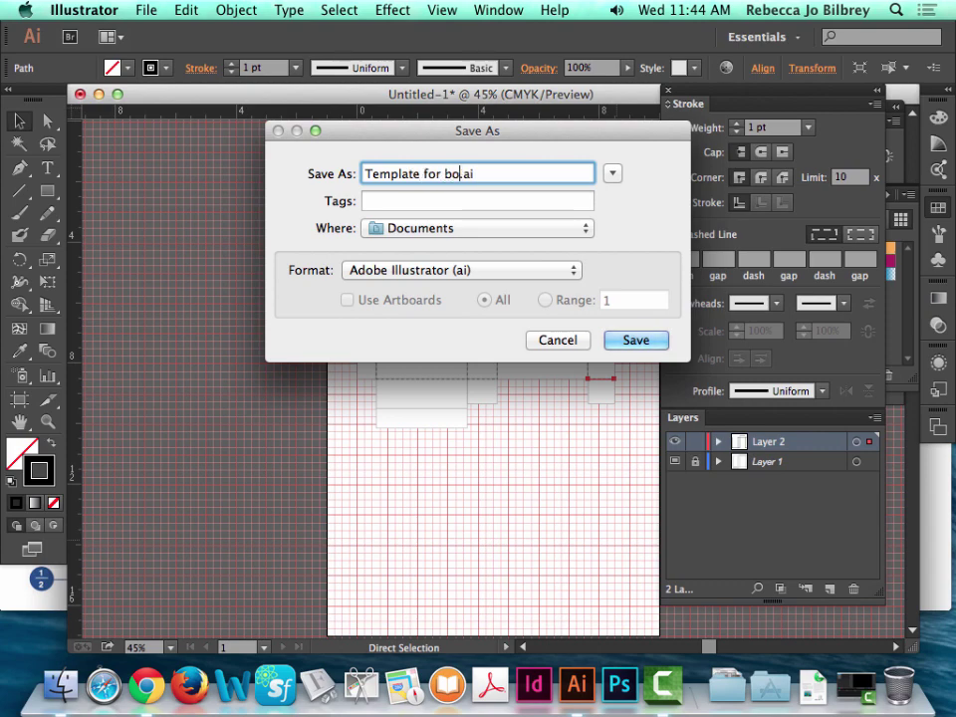
type("c")
left_click(613, 173)
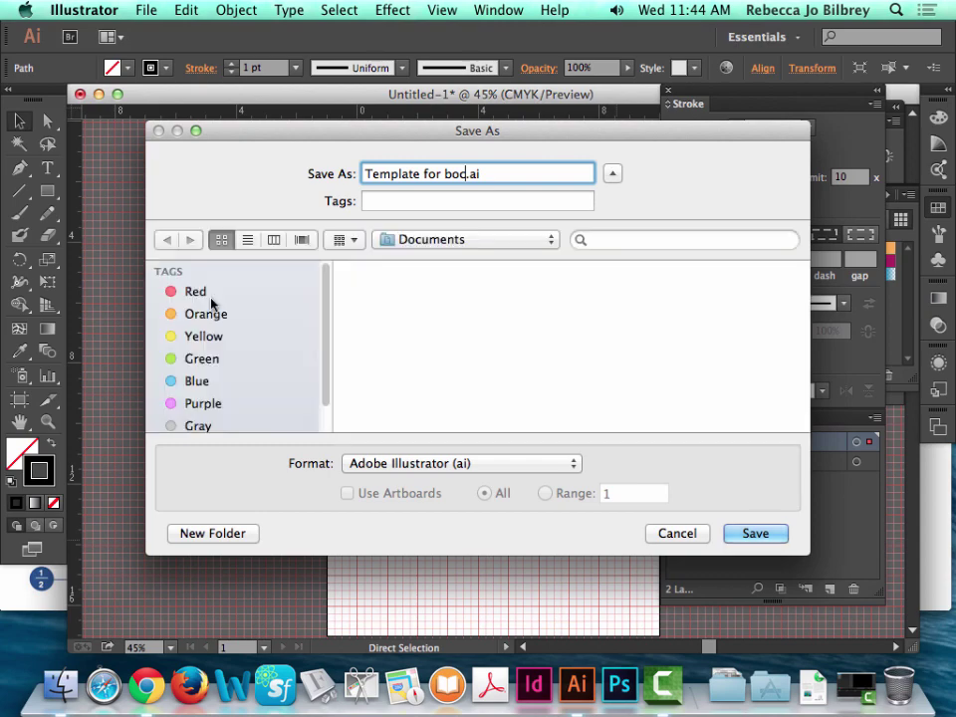
scroll(211, 304, "up", 5)
left_click(191, 313)
left_click(754, 533)
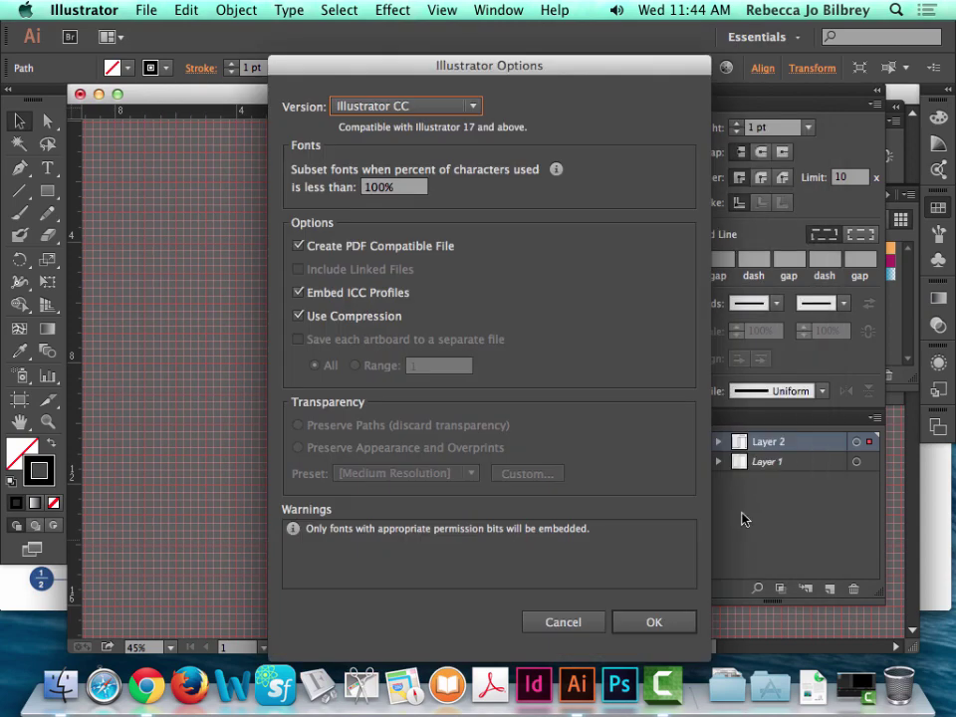
left_click(645, 622)
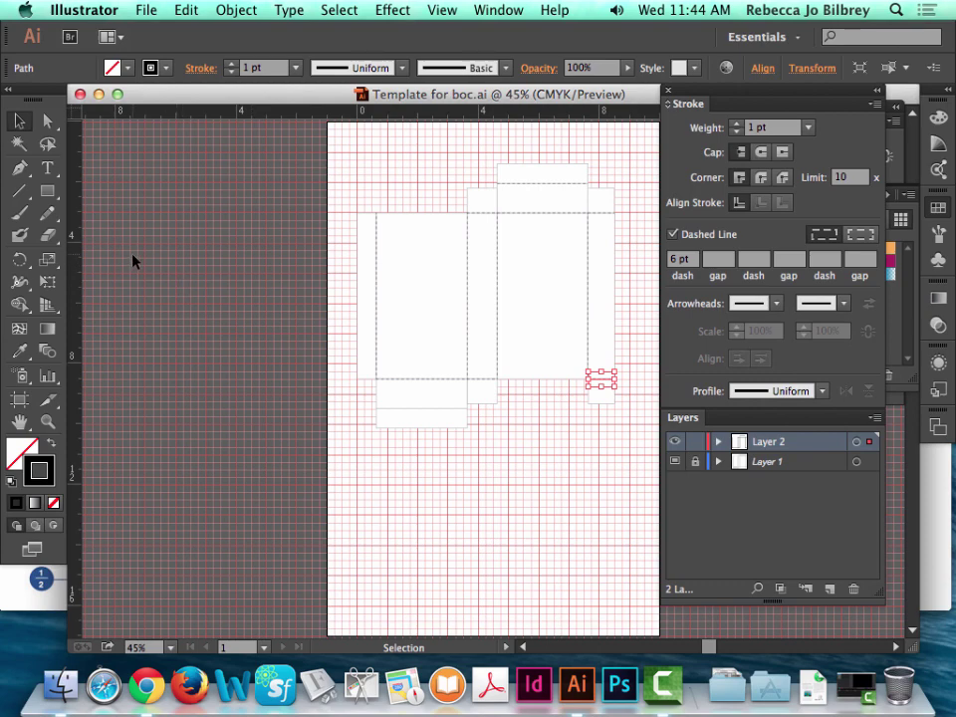
- Duplicate the 3 in dashed line from the first wide panel's lower edge onto the fold between the two flaps below it
left_click(46, 426)
left_click_drag(367, 149, 654, 452)
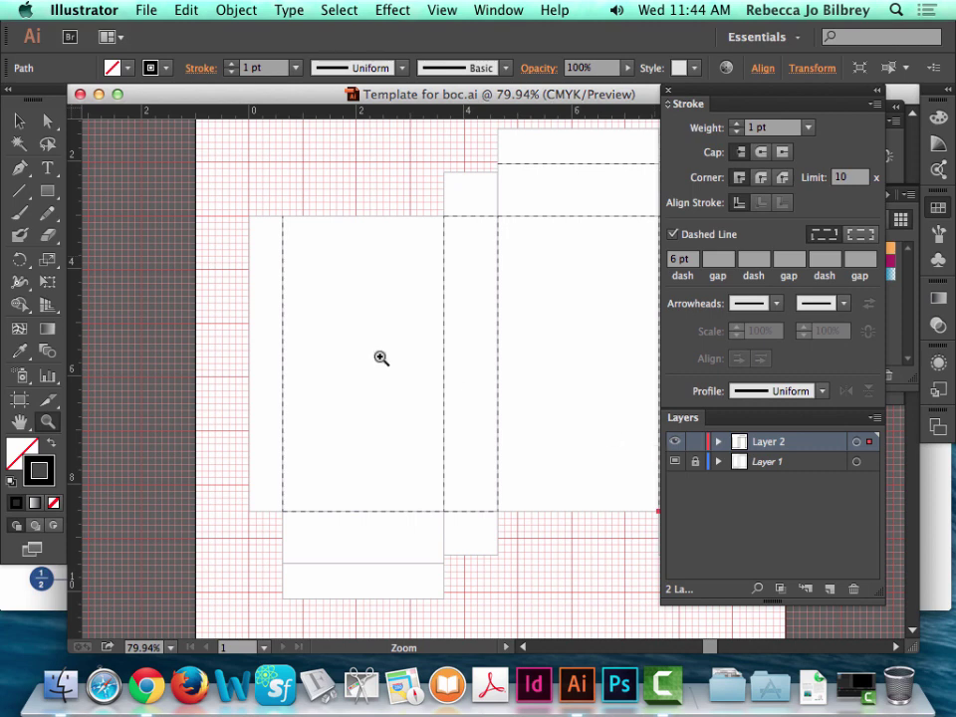
key("v")
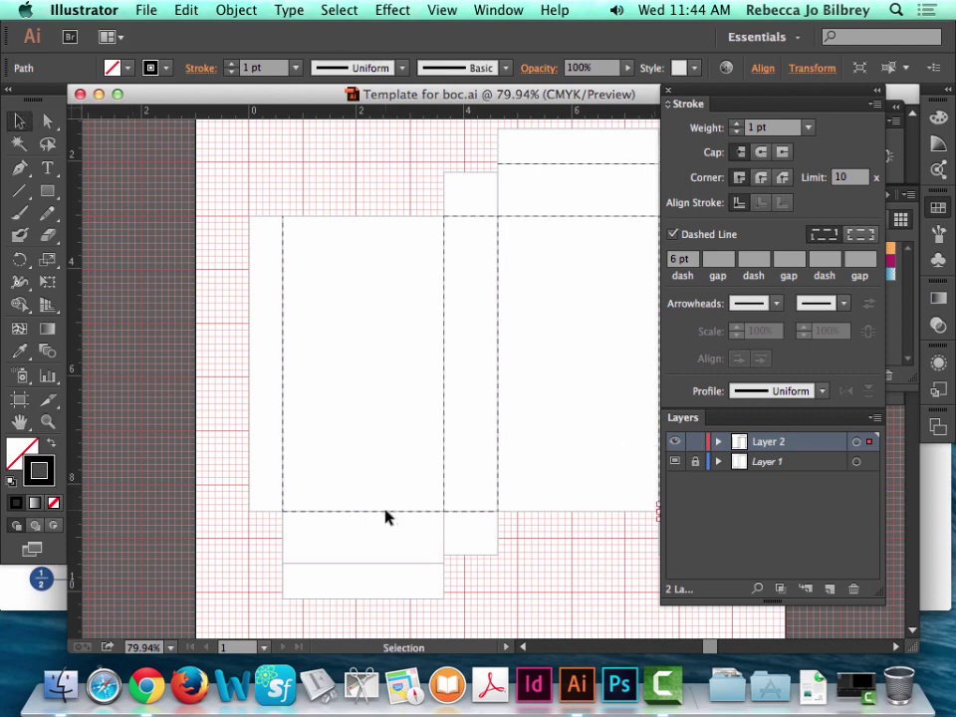
left_click(385, 510)
left_click_drag(386, 516, 389, 568)
key("z")
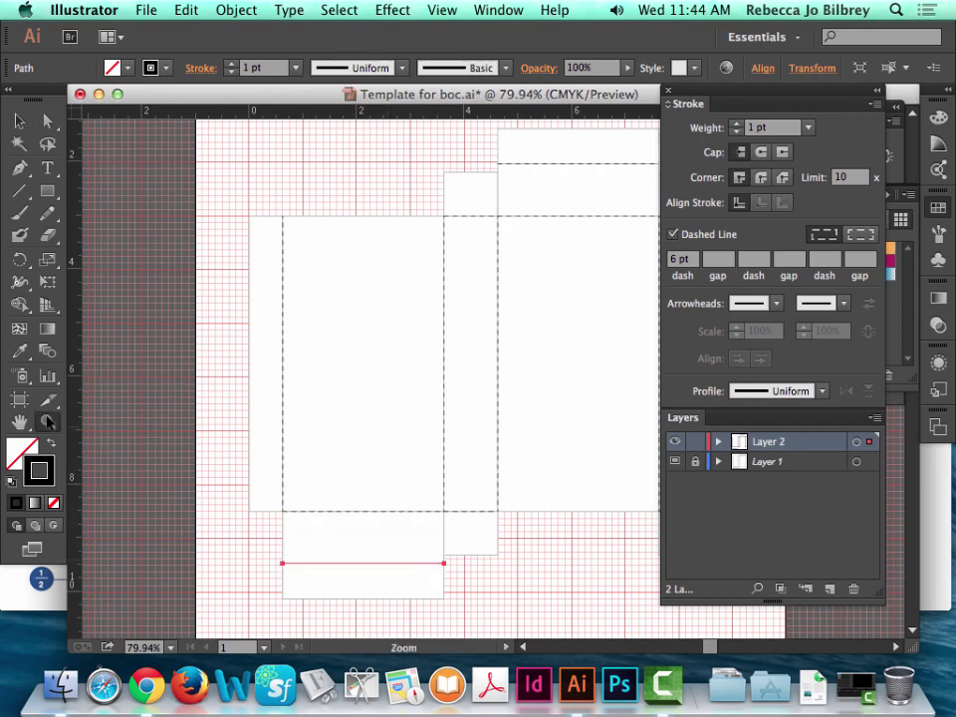
left_click_drag(271, 553, 298, 583)
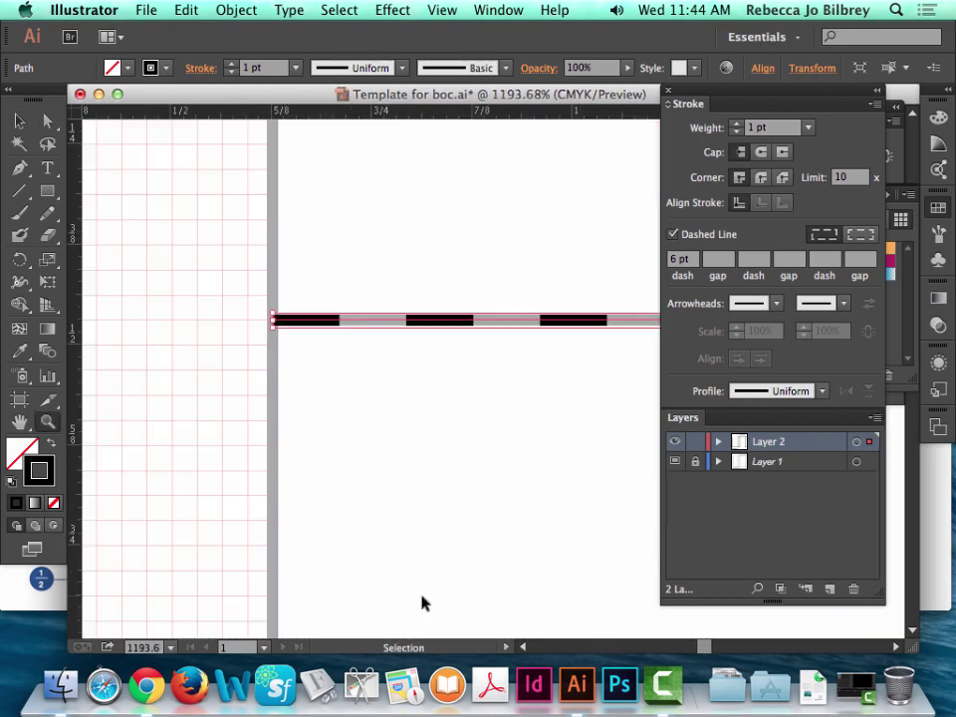
key("super+0")
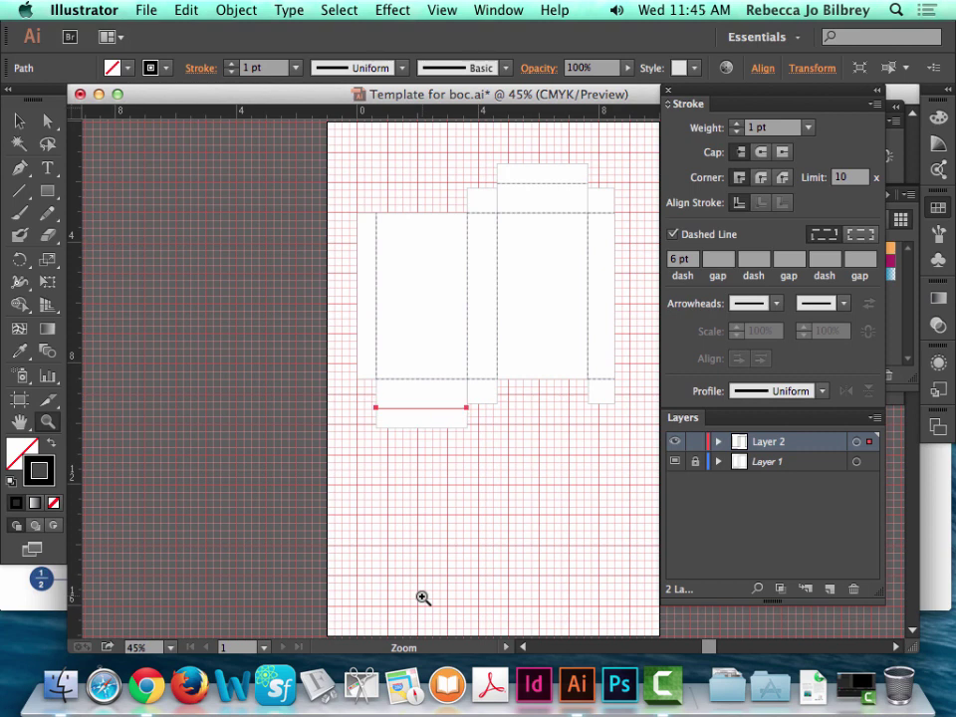
left_click(19, 168)
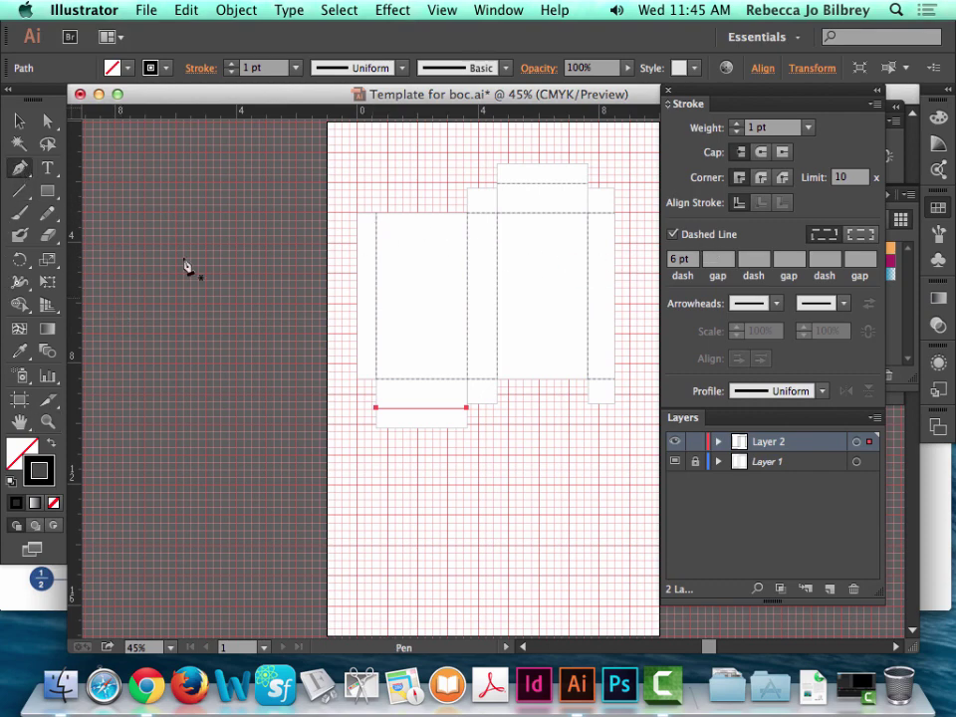
left_click(47, 421)
left_click_drag(366, 197, 476, 283)
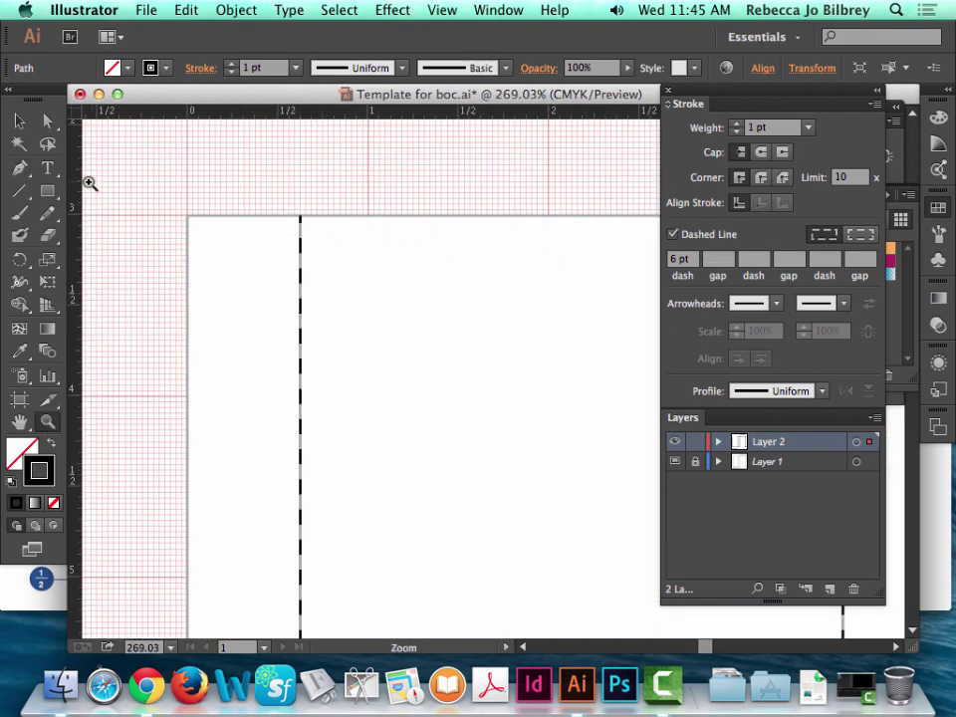
left_click(19, 120)
left_click(19, 168)
left_click(187, 215)
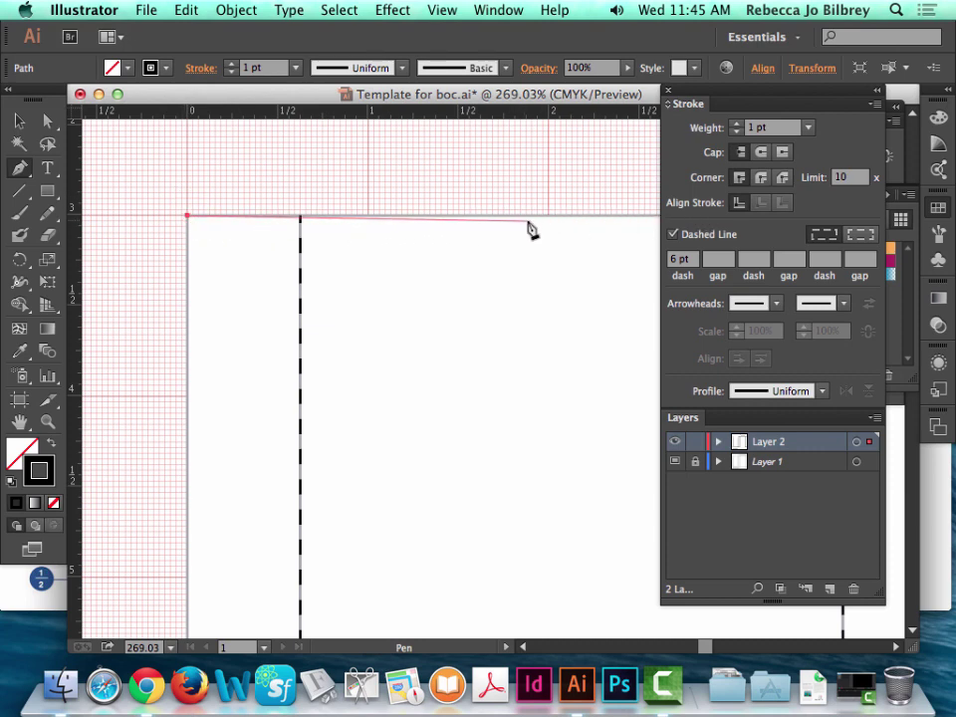
left_click_drag(597, 645, 700, 654)
scroll(591, 617, "left", 10)
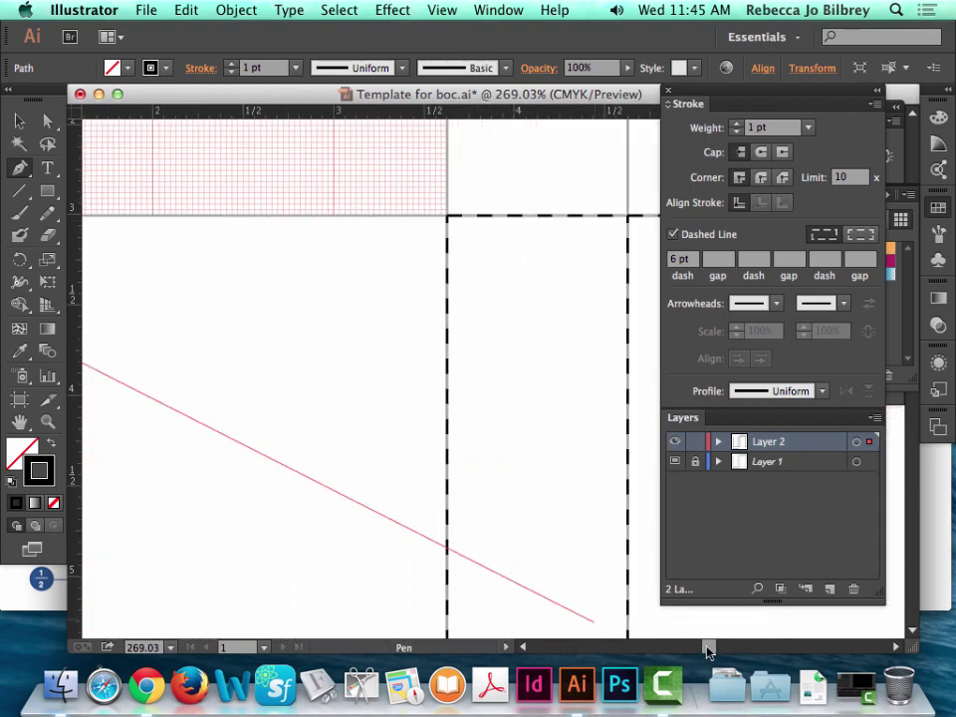
left_click(445, 215)
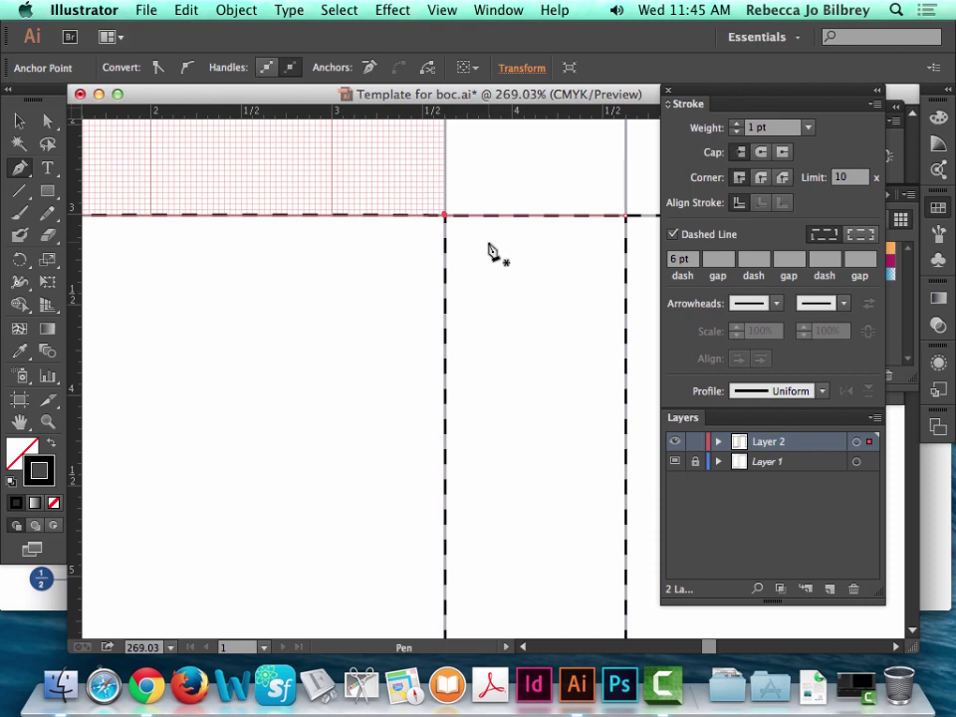
left_click(487, 248)
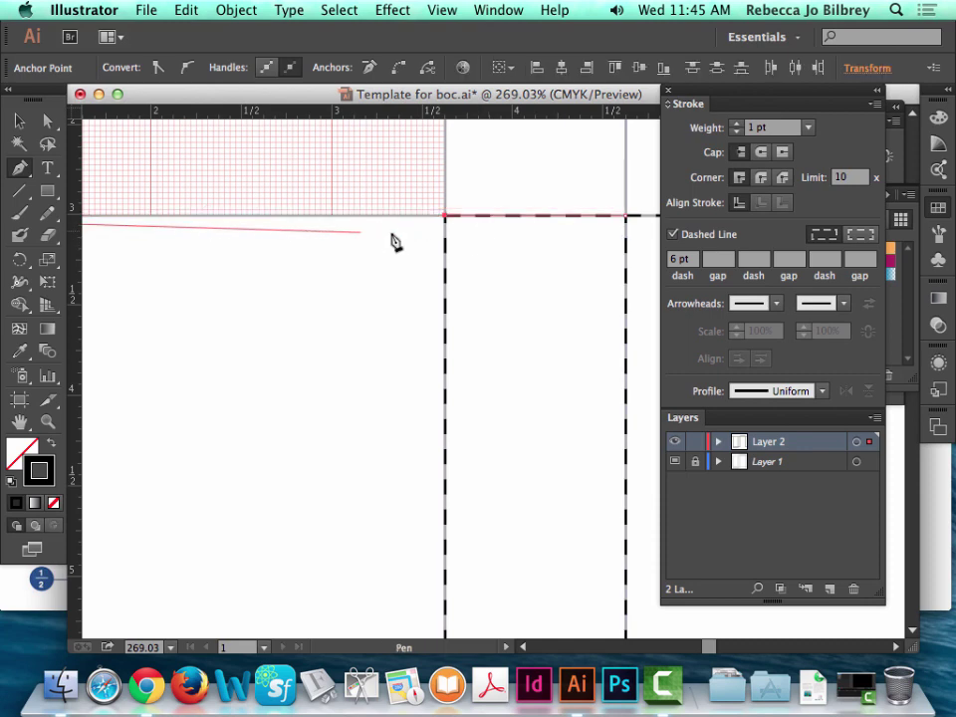
key("Escape")
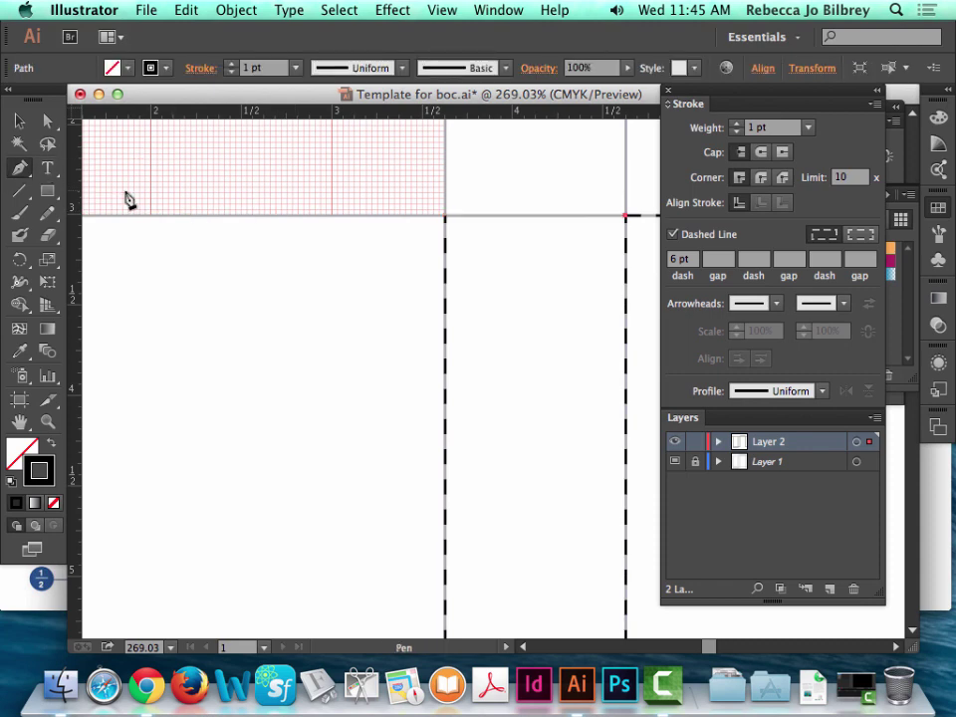
key("v")
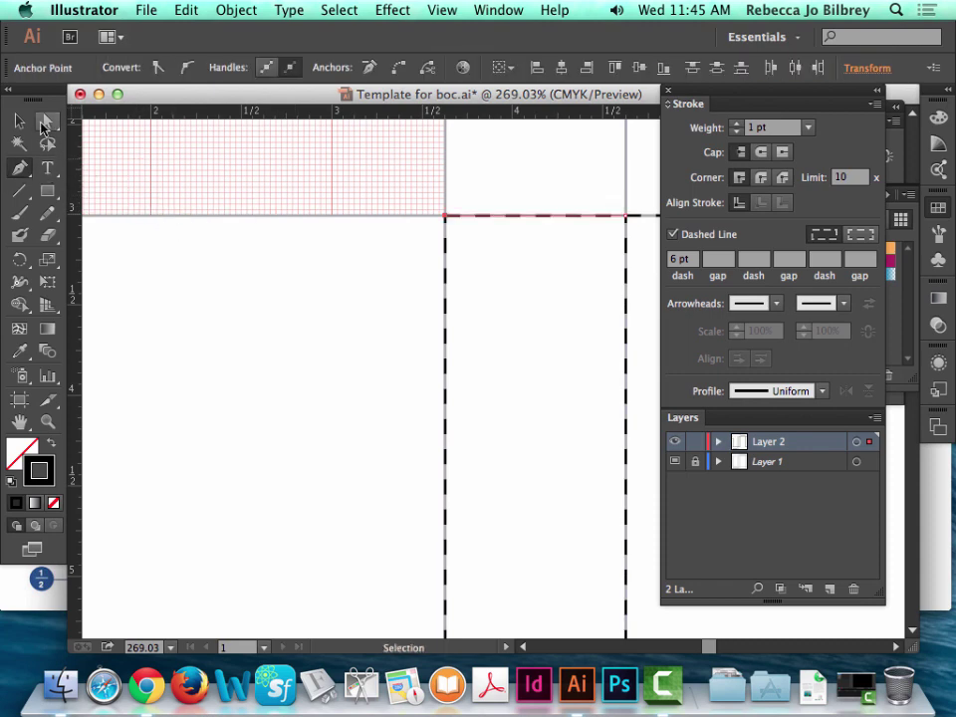
left_click(99, 162)
key("super+0")
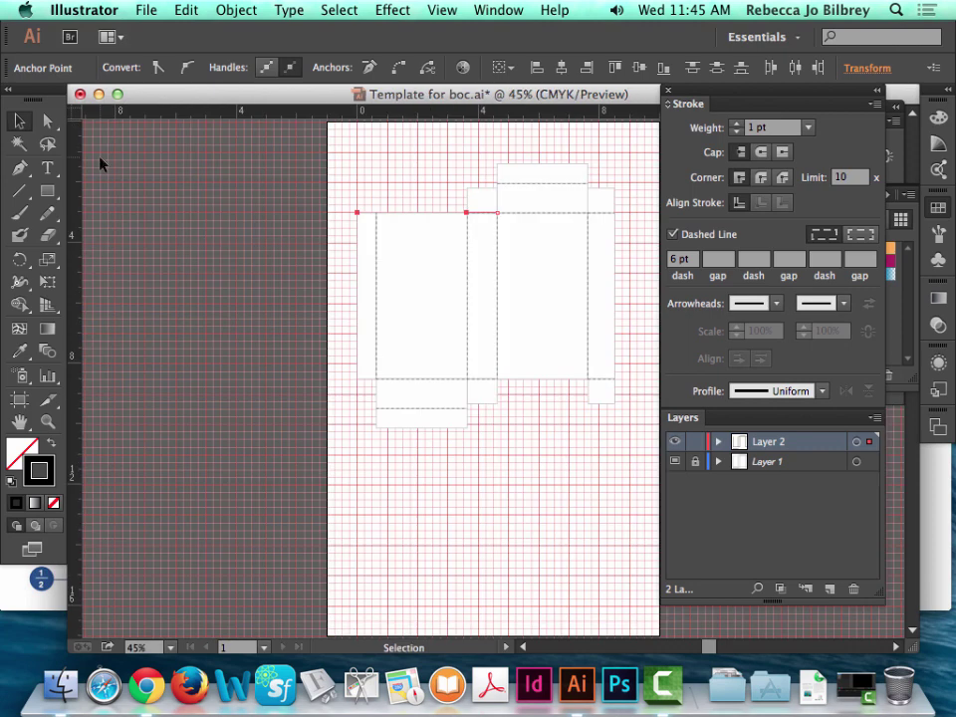
left_click(46, 122)
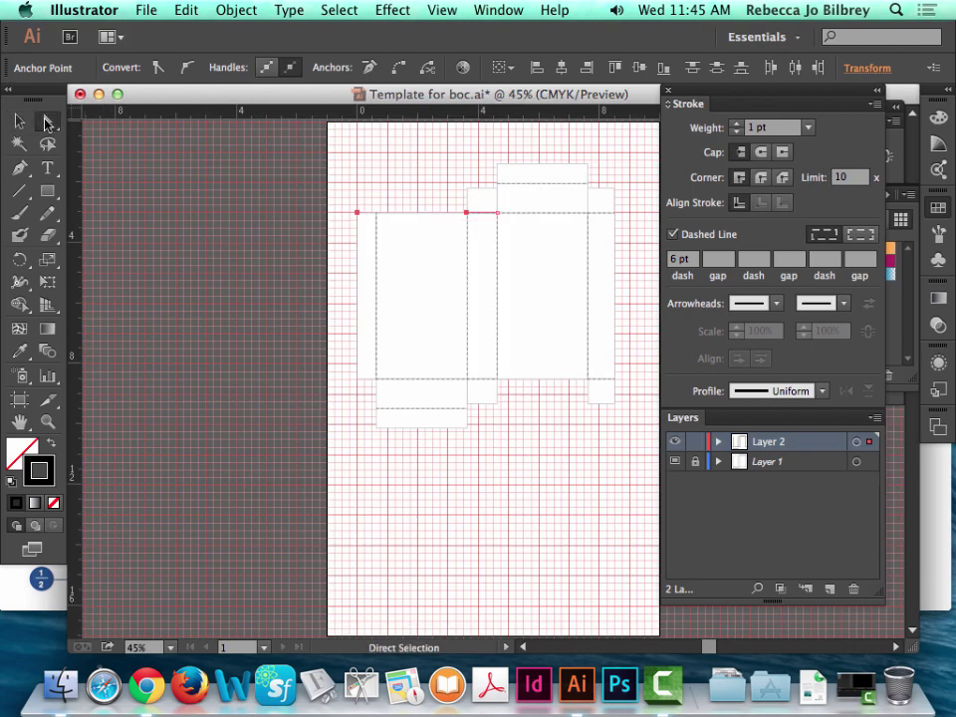
left_click(357, 212, "shift")
left_click(330, 193)
left_click(358, 212)
left_click(398, 214)
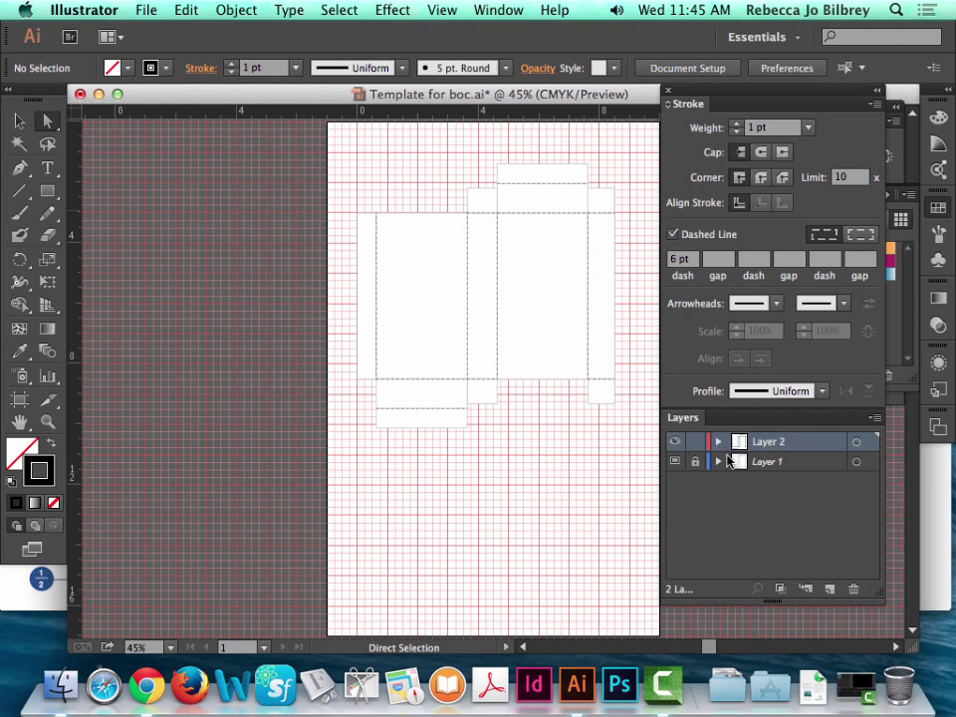
- Rename Layer 2 as "dotted lines" and lock it
left_click_drag(714, 422, 253, 137)
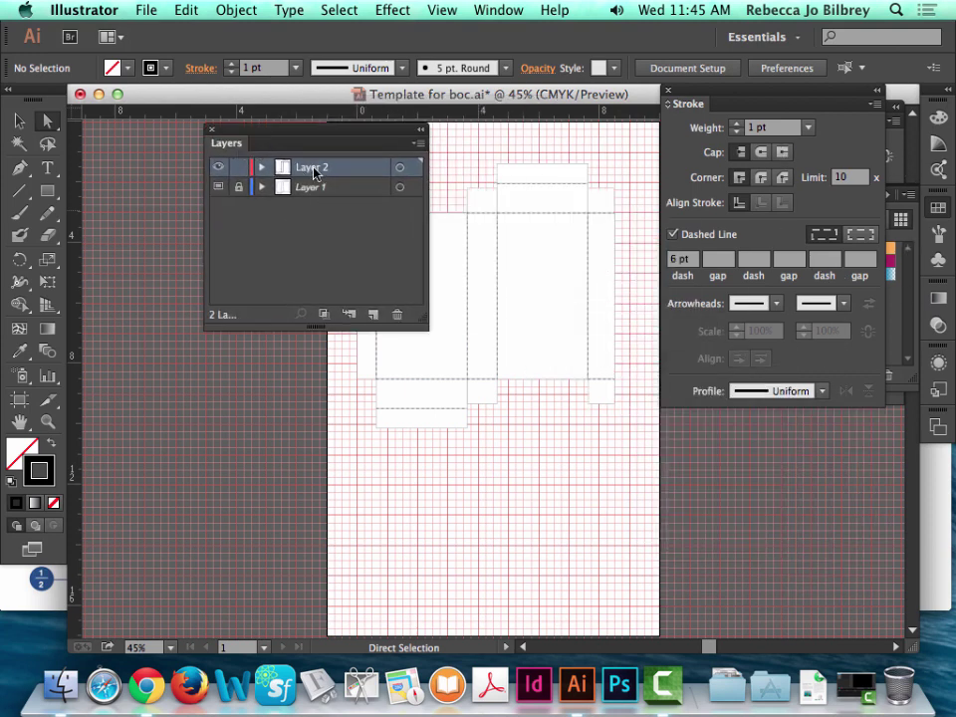
double_click(311, 169)
type("dotted lines")
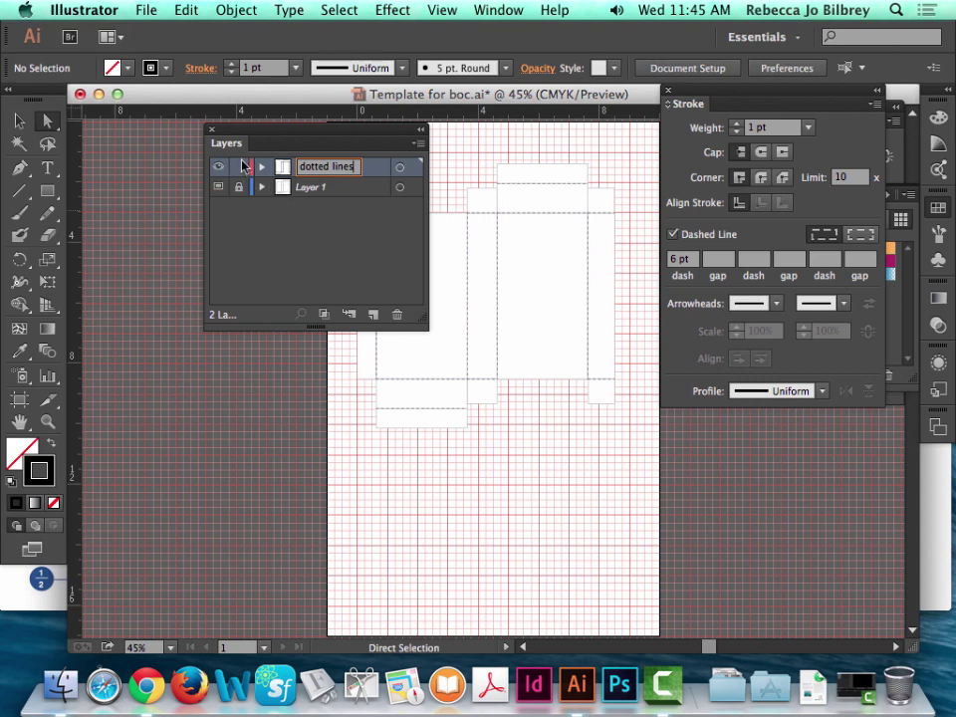
key("Return")
- Add a new layer named "contour" above the dotted lines layer, and regroup the layer list with the stroke settings
left_click(373, 315)
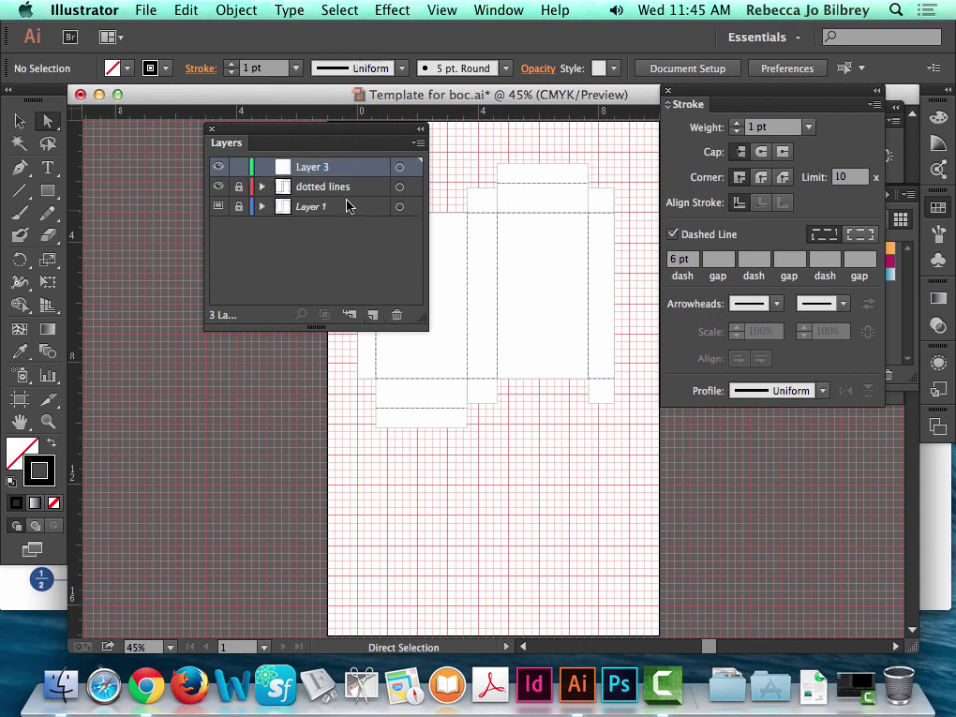
double_click(322, 176)
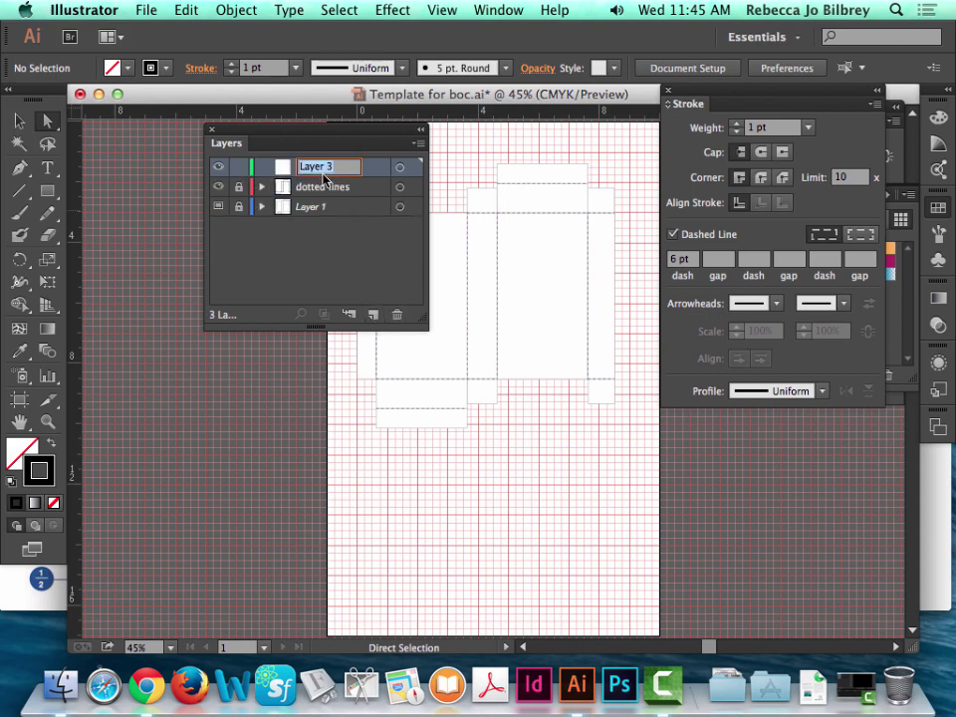
type("contour")
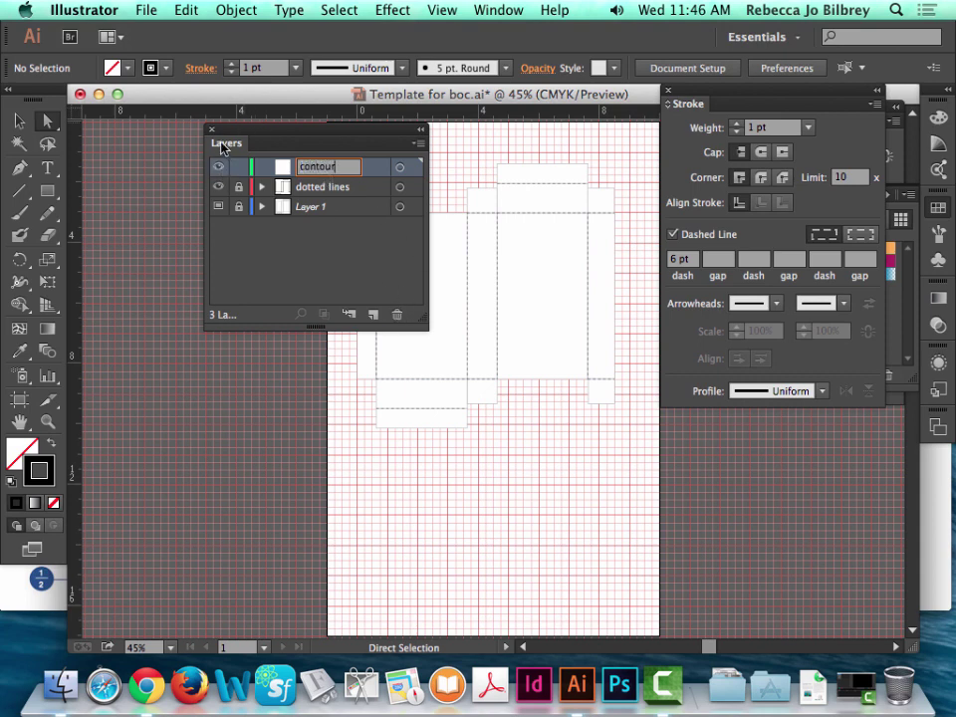
mouse_move(224, 147)
left_mouse_down()
mouse_move(696, 277)
mouse_move(853, 253)
mouse_move(757, 101)
mouse_move(742, 101)
left_mouse_up()
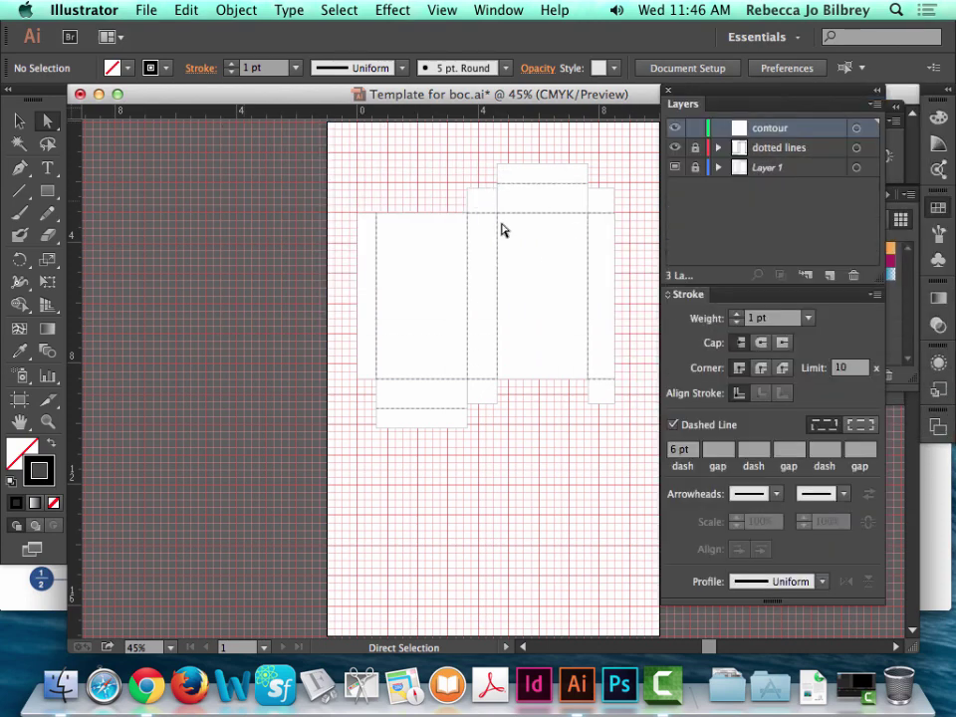
- Start a Pen path on the contour layer at the glue tab's upper-left corner and run it along the first wide panel's top edge
left_click(46, 421)
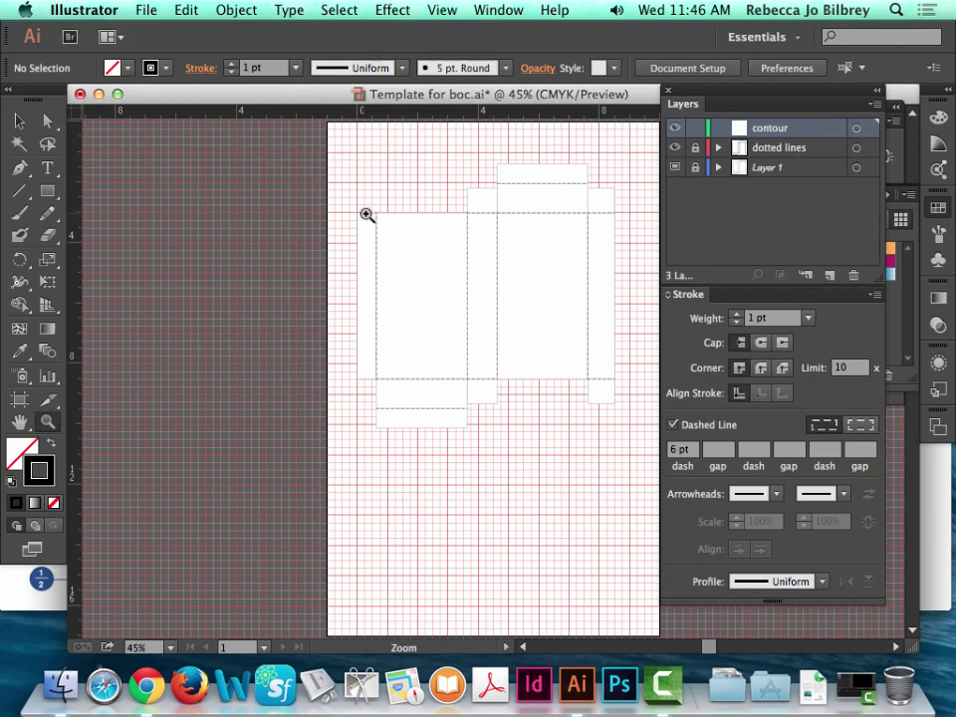
left_click_drag(343, 203, 490, 255)
scroll(508, 311, "right", 3)
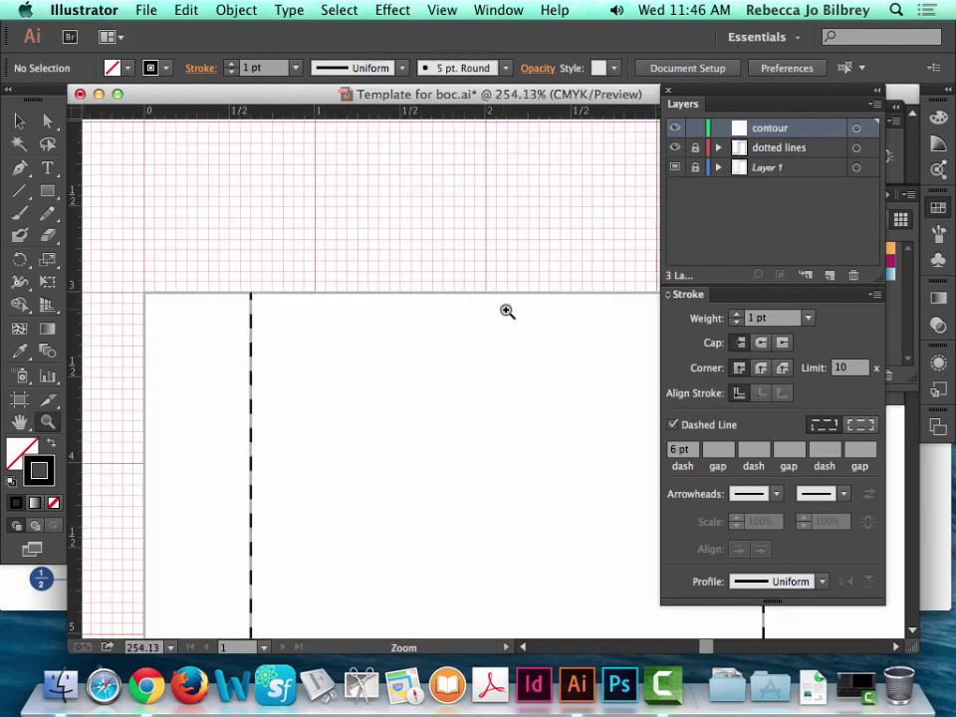
key("p")
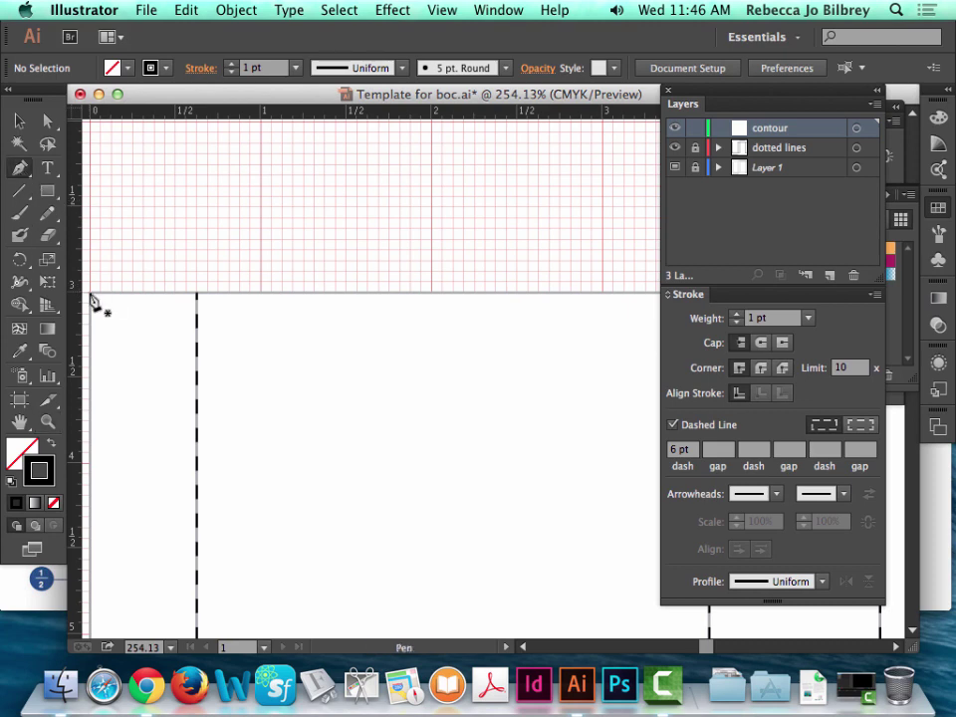
scroll(92, 297, "left", 1)
left_click(90, 291)
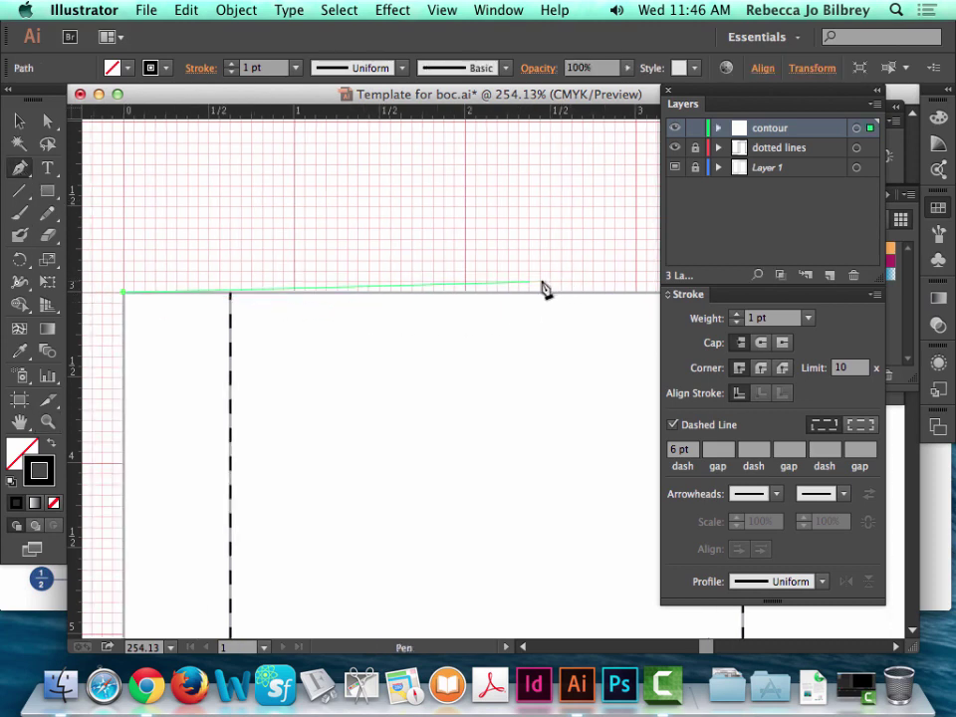
scroll(512, 255, "right", 5)
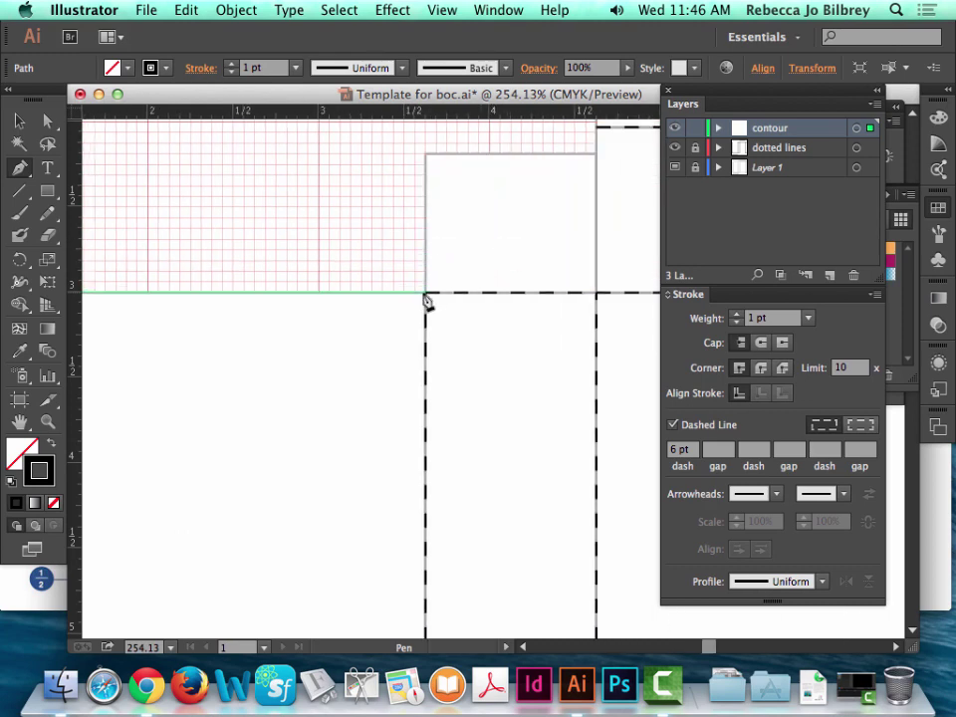
left_click(426, 294, "shift")
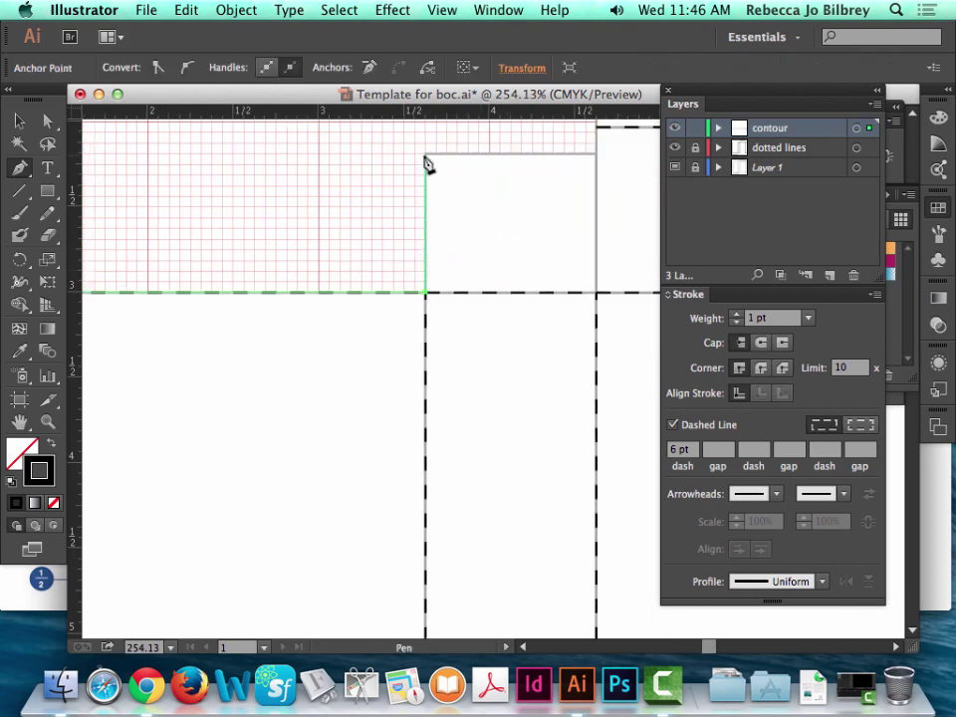
- Continue the contour around the upper-left narrow flap and up the left side of the tall top flap
left_click(425, 155)
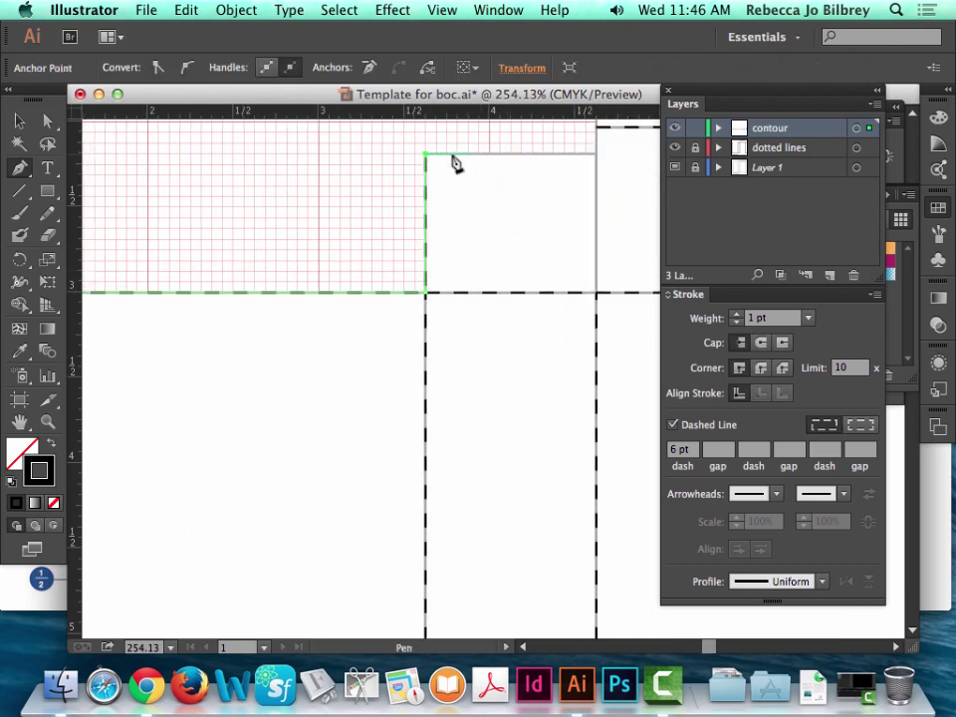
left_click(596, 155)
key("super")
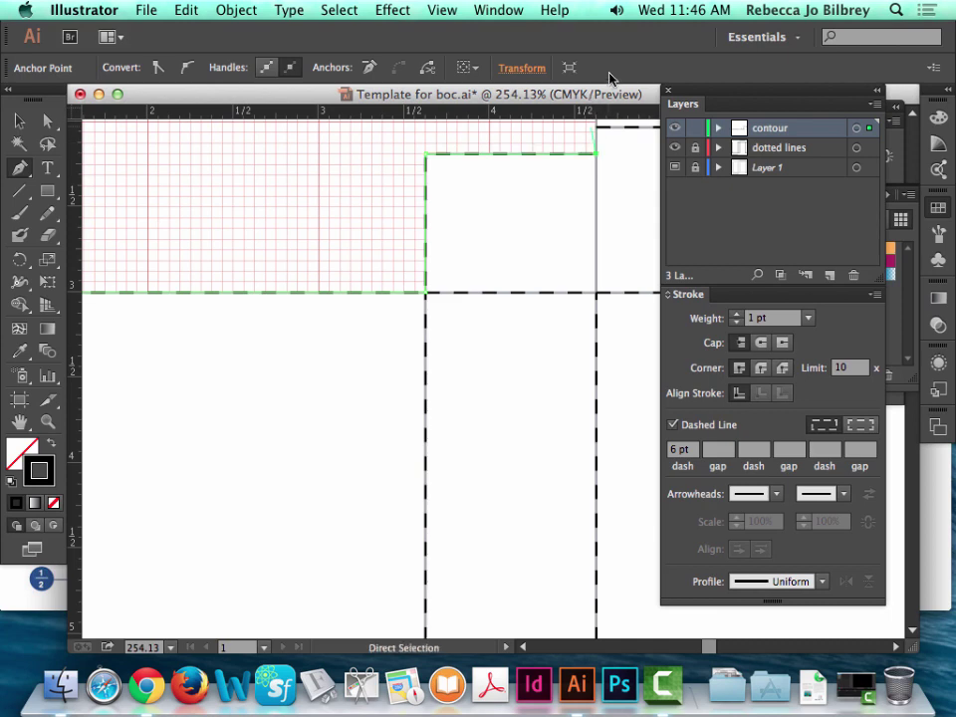
scroll(601, 163, "down", 3)
scroll(603, 162, "up", 6)
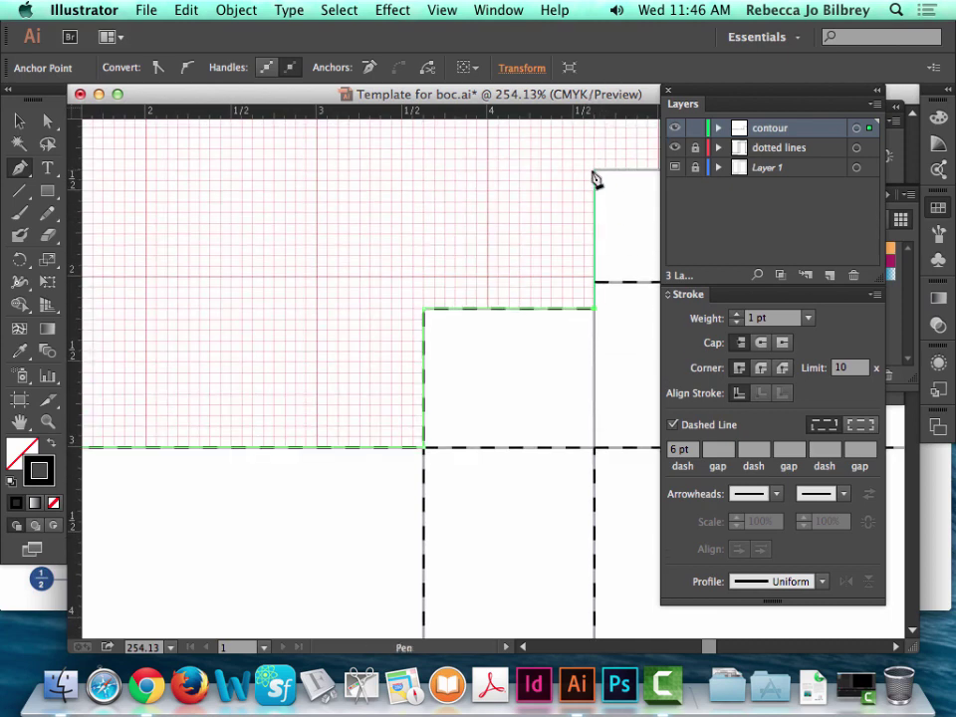
scroll(593, 179, "left", 1)
- Trace the tall top flap's upper edge to its exact corner and continue down its right side to the neighbouring narrow flap
scroll(591, 180, "right", 10)
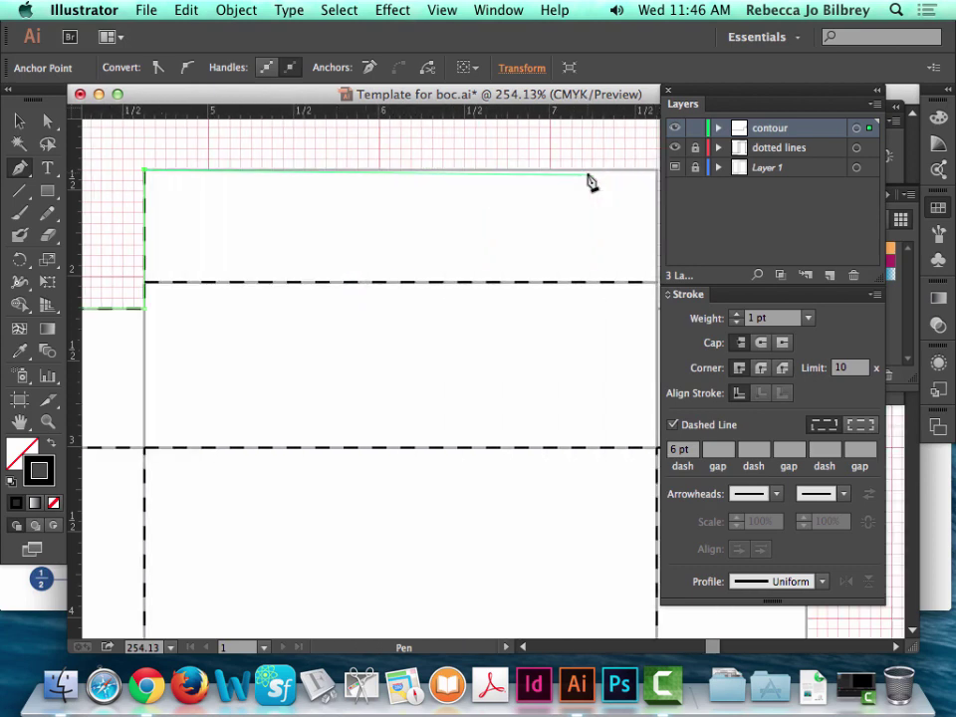
scroll(588, 180, "right", 2)
left_click(630, 171)
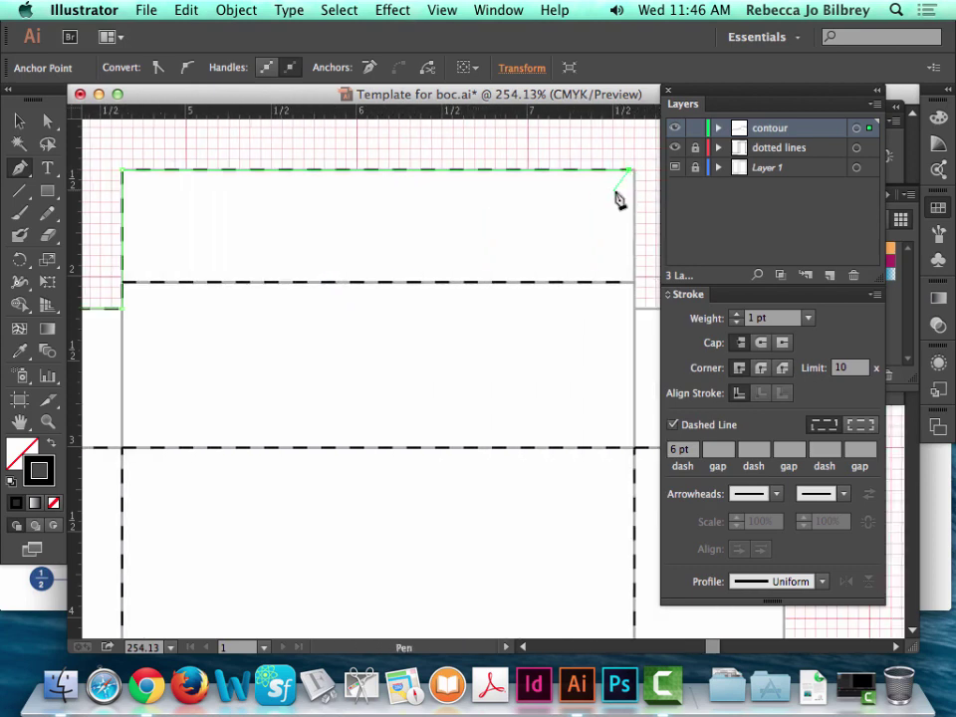
key("super+z")
left_click(634, 171)
left_click(635, 309)
- Extend the contour across the upper-right narrow flap and straight down the template's right side to the lower-right flap's bottom corner
scroll(562, 327, "right", 5)
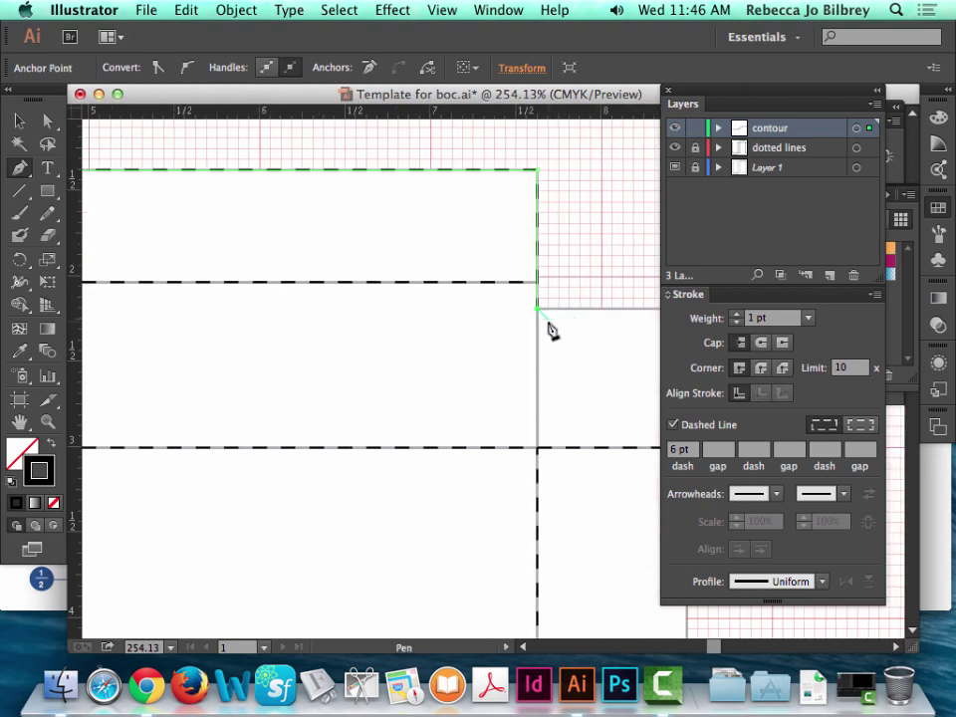
scroll(543, 325, "right", 10)
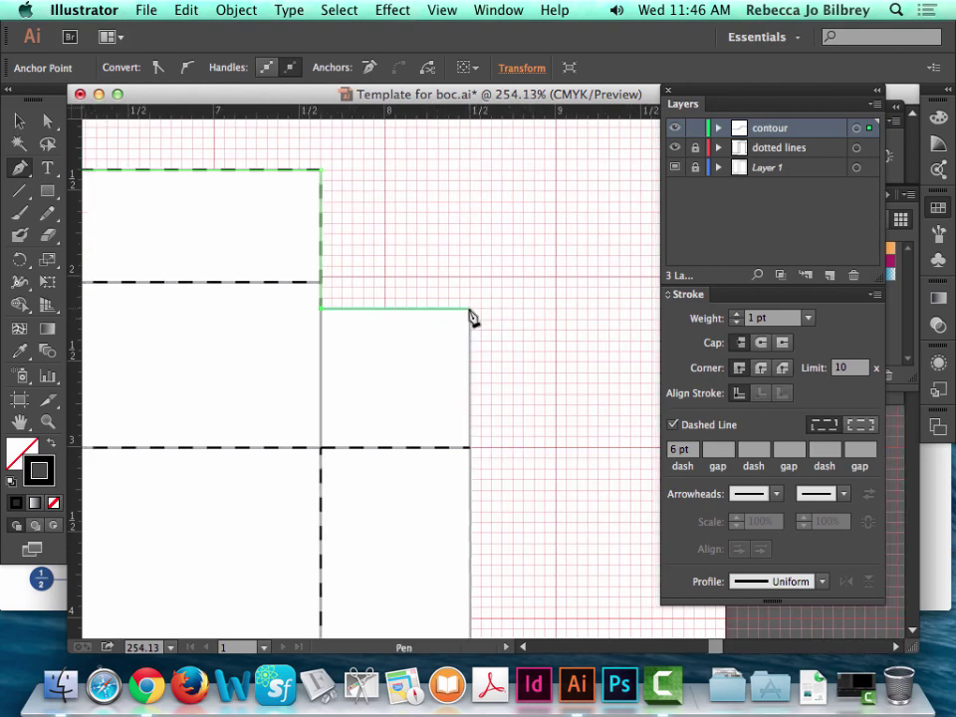
left_click(470, 309)
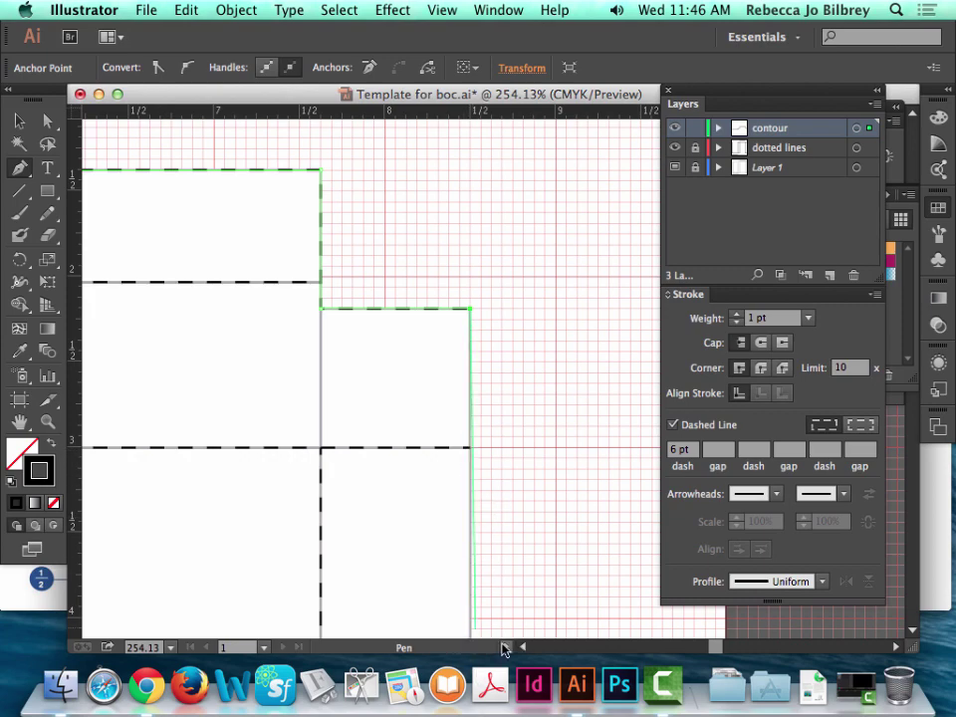
scroll(464, 554, "up", 3)
scroll(465, 553, "down", 15)
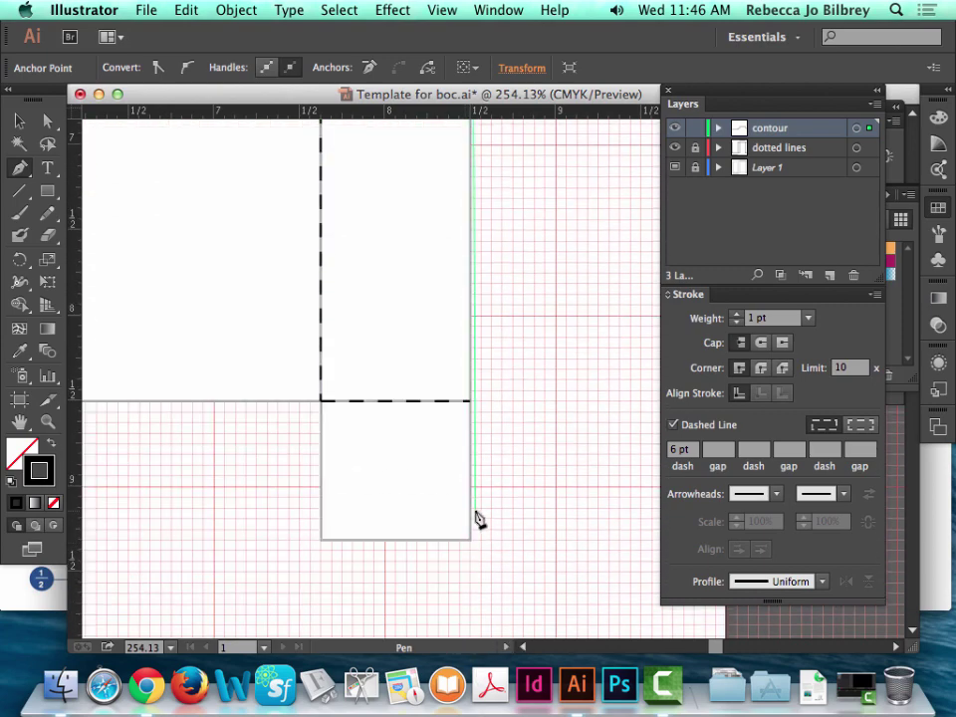
left_click(470, 541)
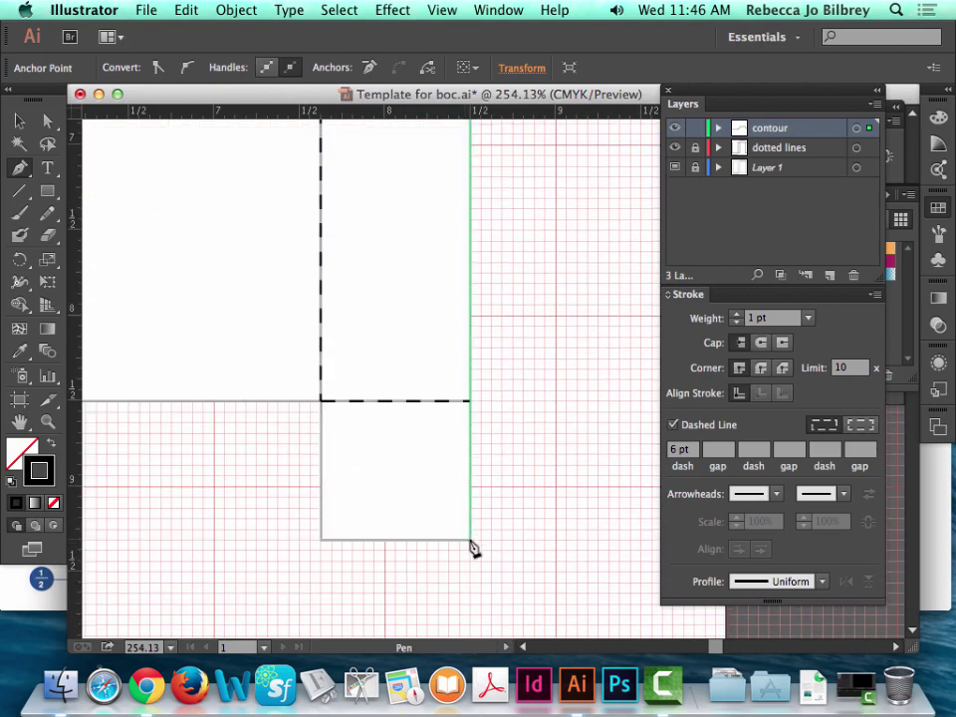
- Trace the lower-right flap's bottom and left edges, continuing the contour along the second wide panel's lower edge
left_click(321, 541, "shift")
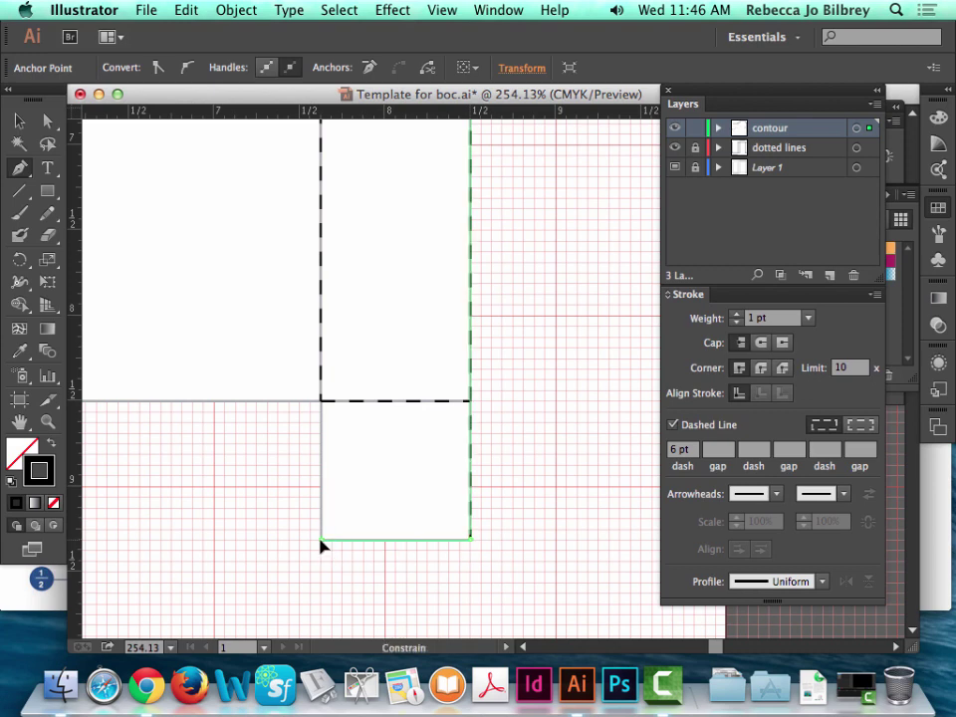
left_click(320, 402)
scroll(104, 408, "left", 10)
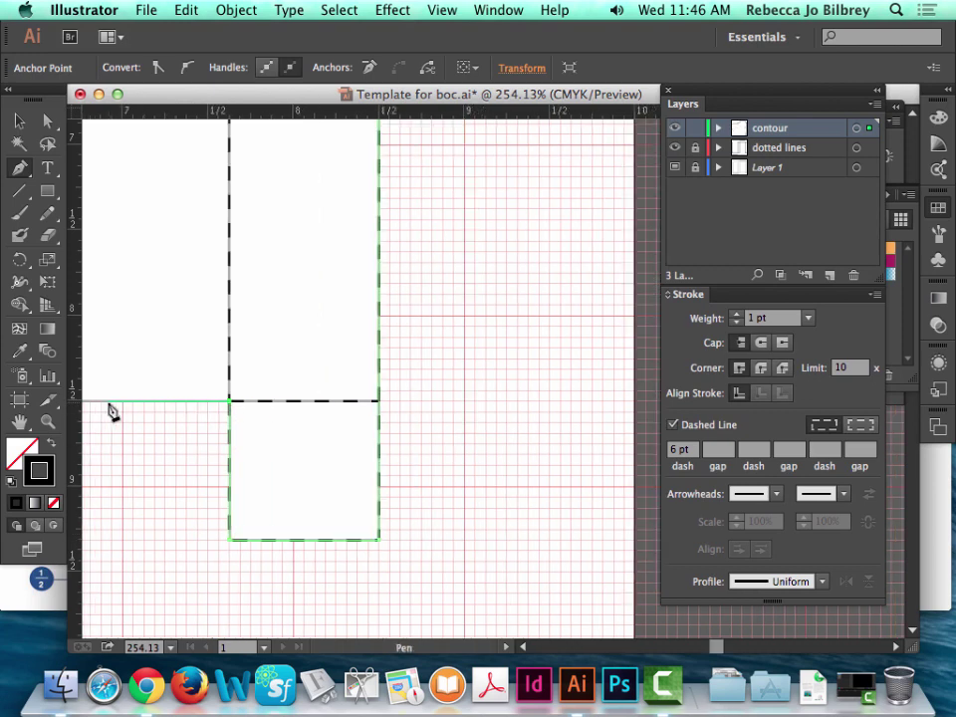
left_click(298, 402, "shift")
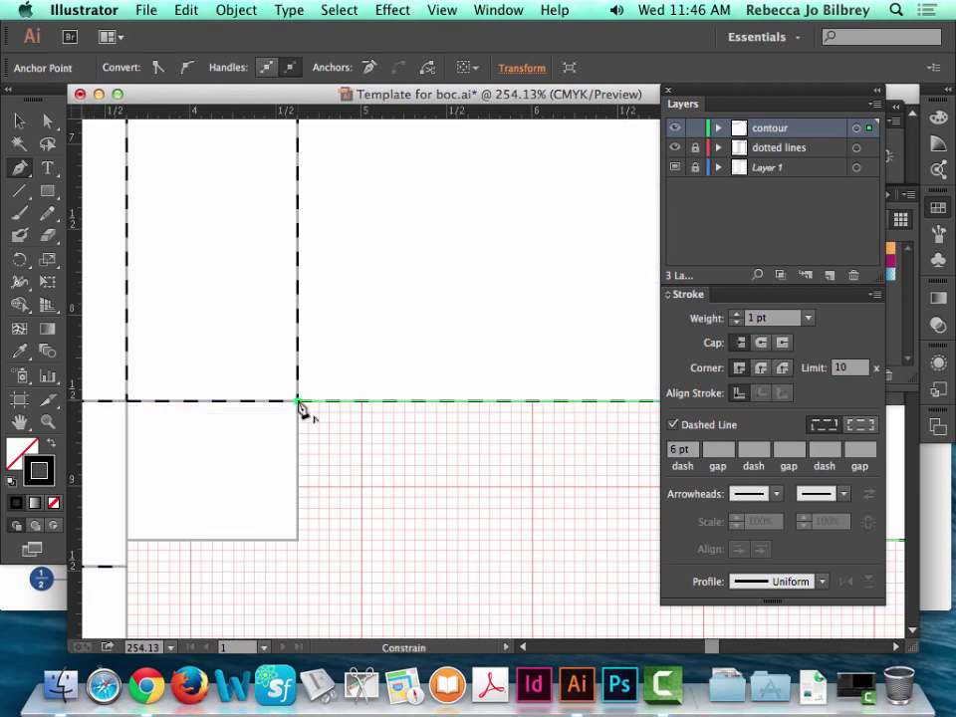
- Continue the contour around the lower narrow flap and down the right side of the tall bottom flap
left_click(296, 540, "shift")
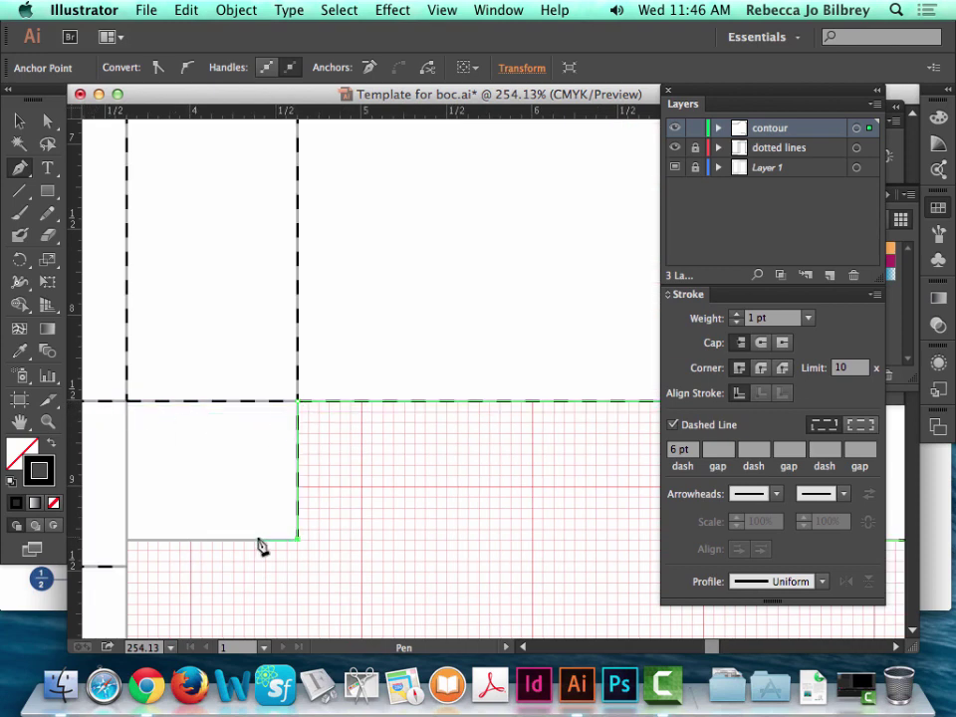
left_click(126, 540)
scroll(146, 555, "down", 5)
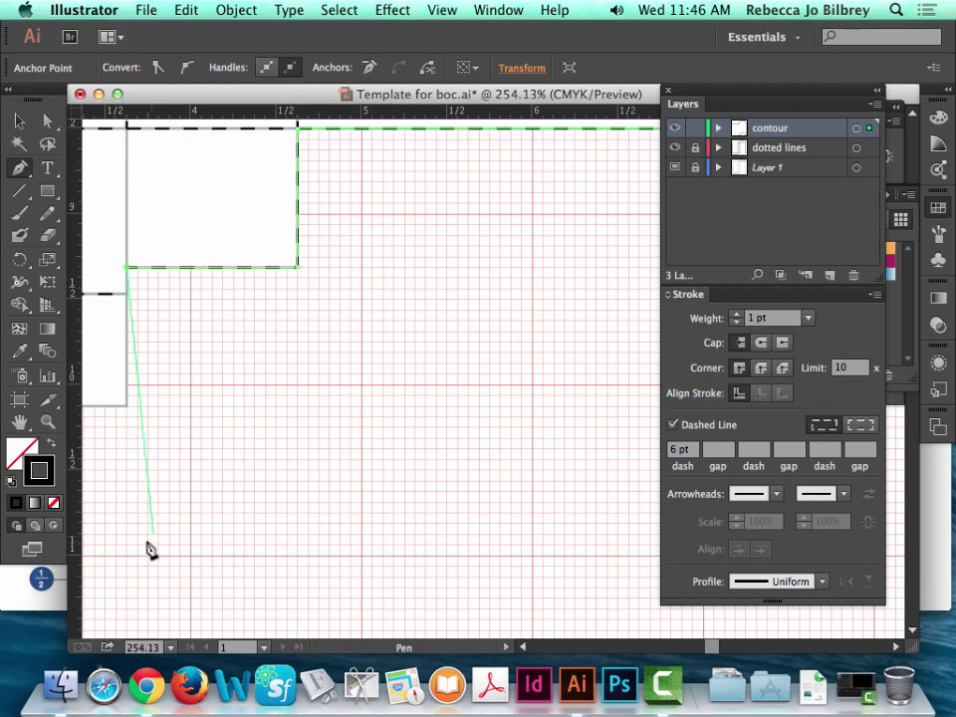
left_click(127, 407)
- Trace the tall bottom flap's lower edge and left side up to the glue tab
scroll(127, 410, "right", 8)
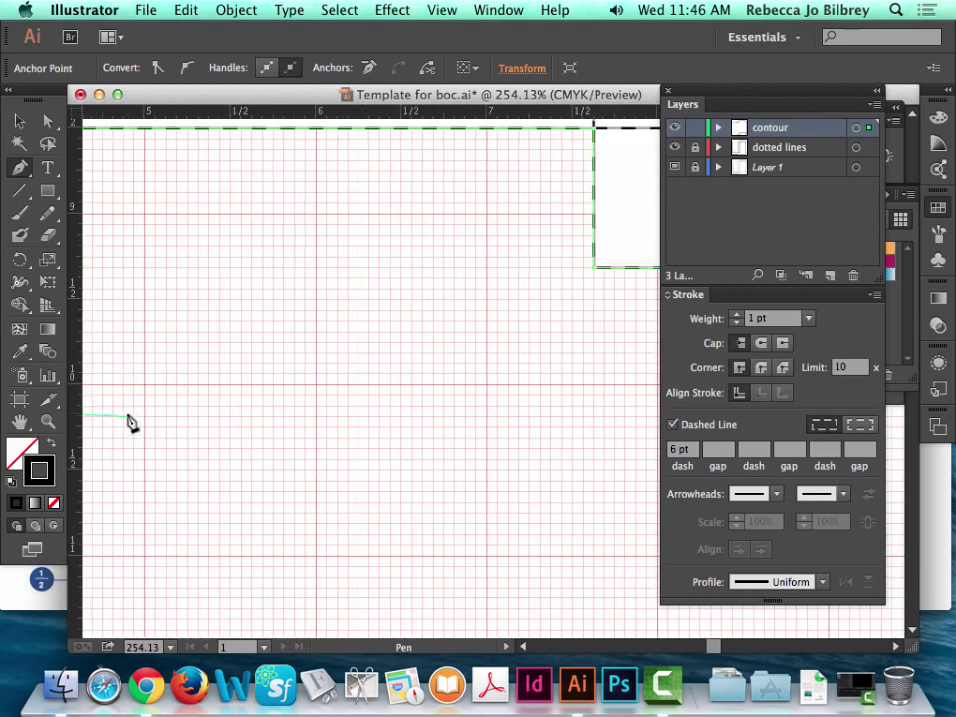
scroll(443, 400, "left", 15)
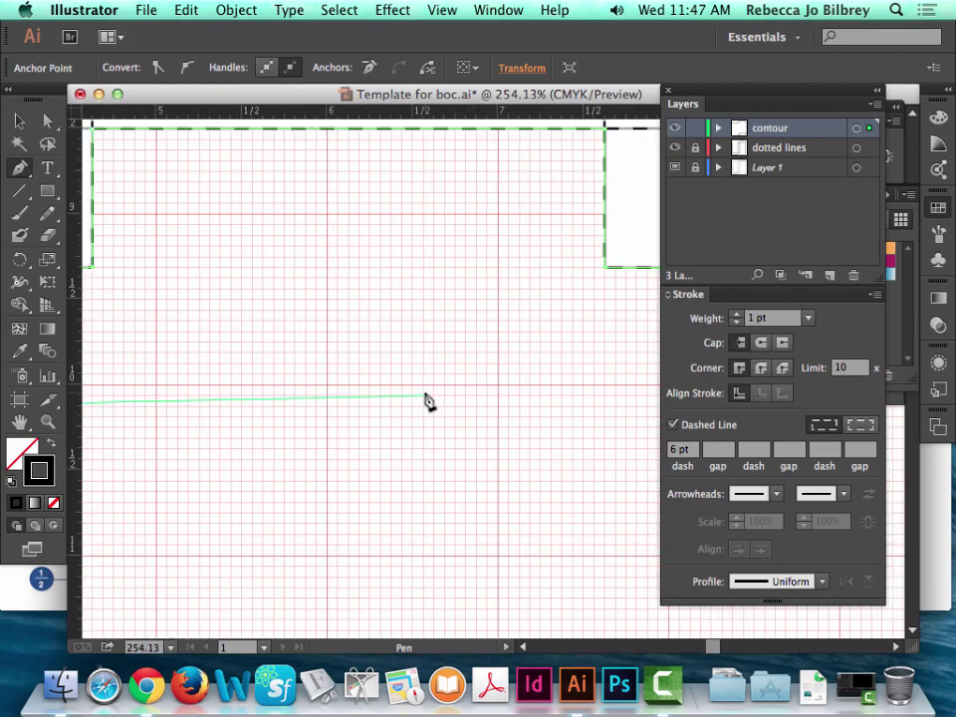
left_click(300, 405)
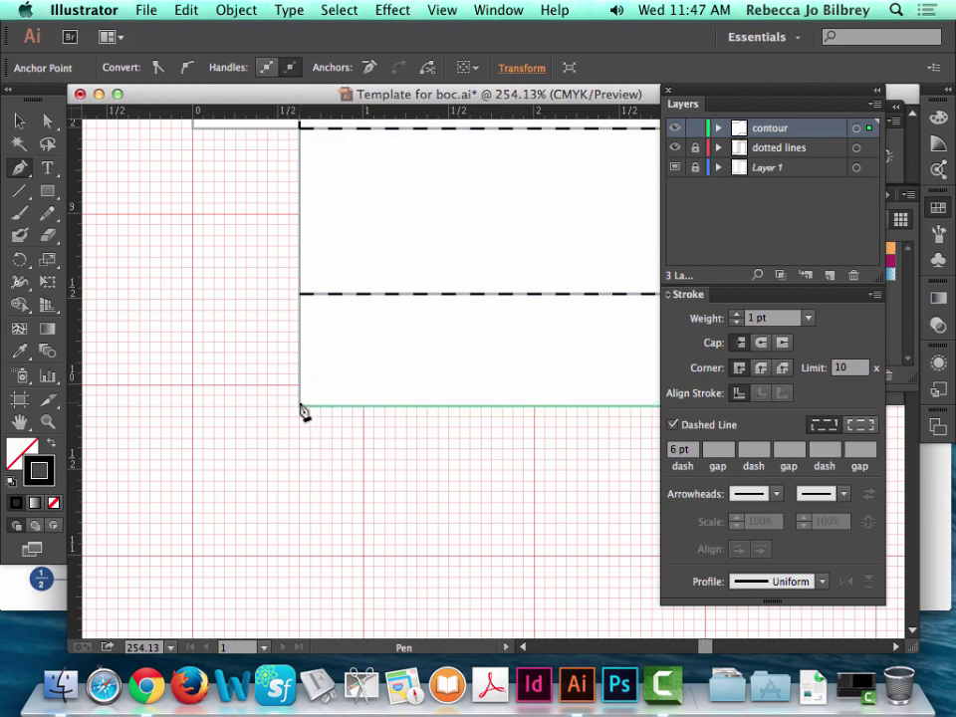
left_click(301, 128)
- Outline the glue tab's bottom and left edges, closing the contour path at its starting corner
scroll(289, 141, "up", 2)
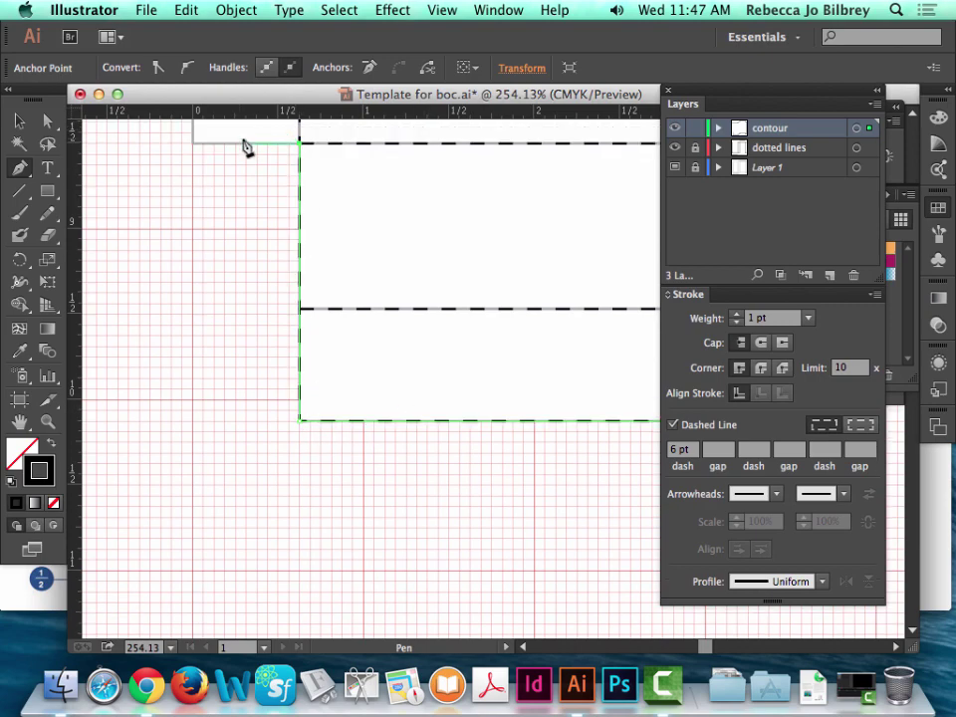
left_click(193, 145)
scroll(203, 188, "down", 2)
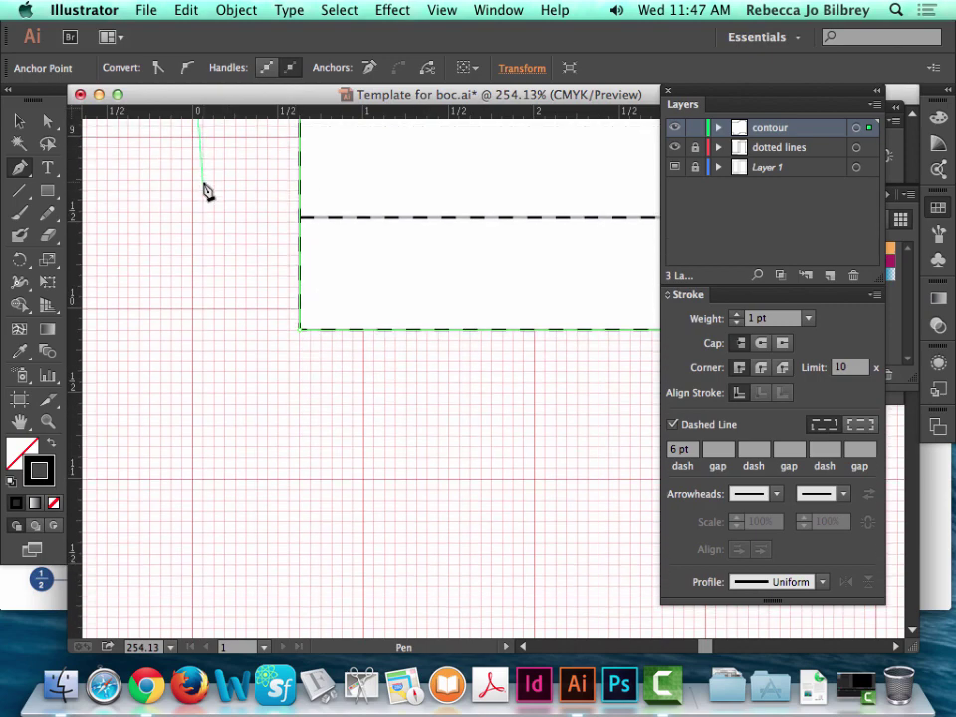
scroll(203, 190, "up", 10)
scroll(204, 230, "up", 10)
scroll(209, 243, "down", 7)
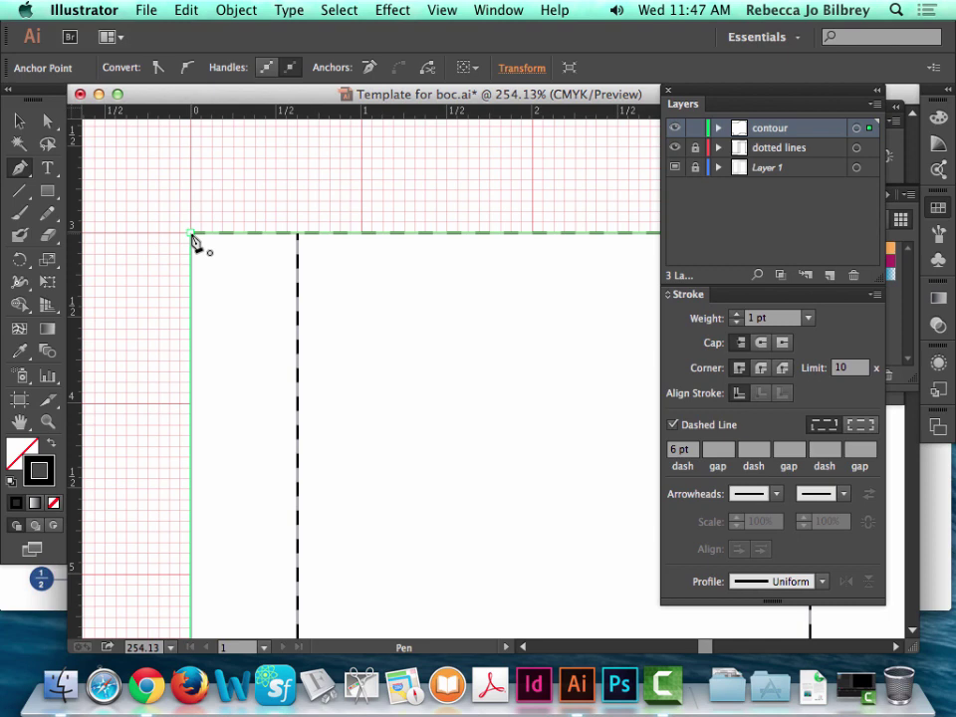
left_click(193, 236)
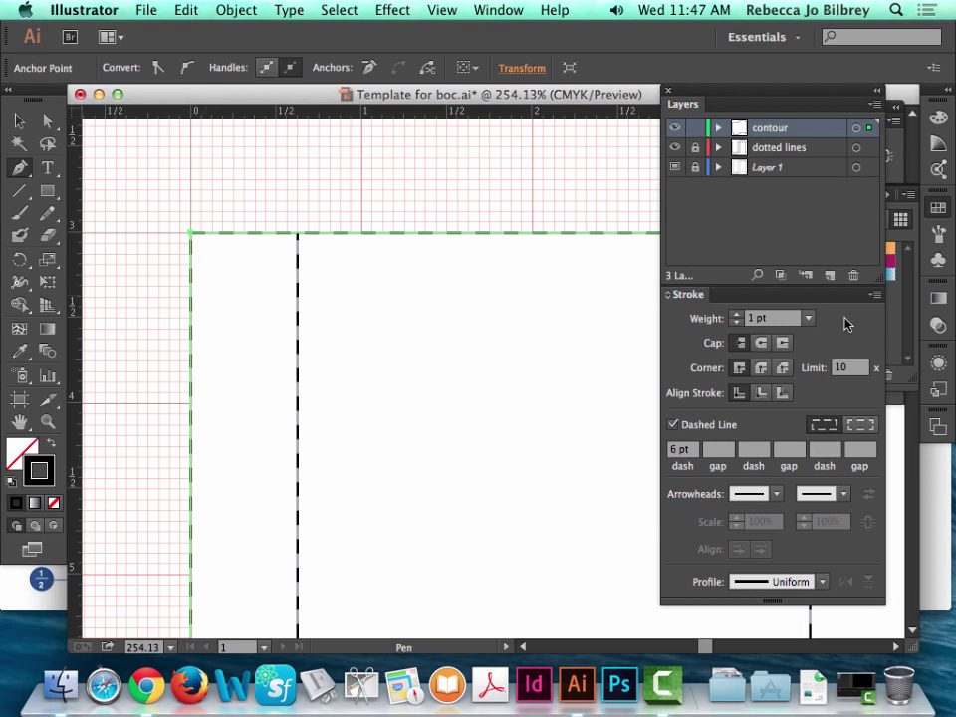
- Turn off the dashed line for the contour path, deselect it and fit the artboard in the window
left_click(673, 426)
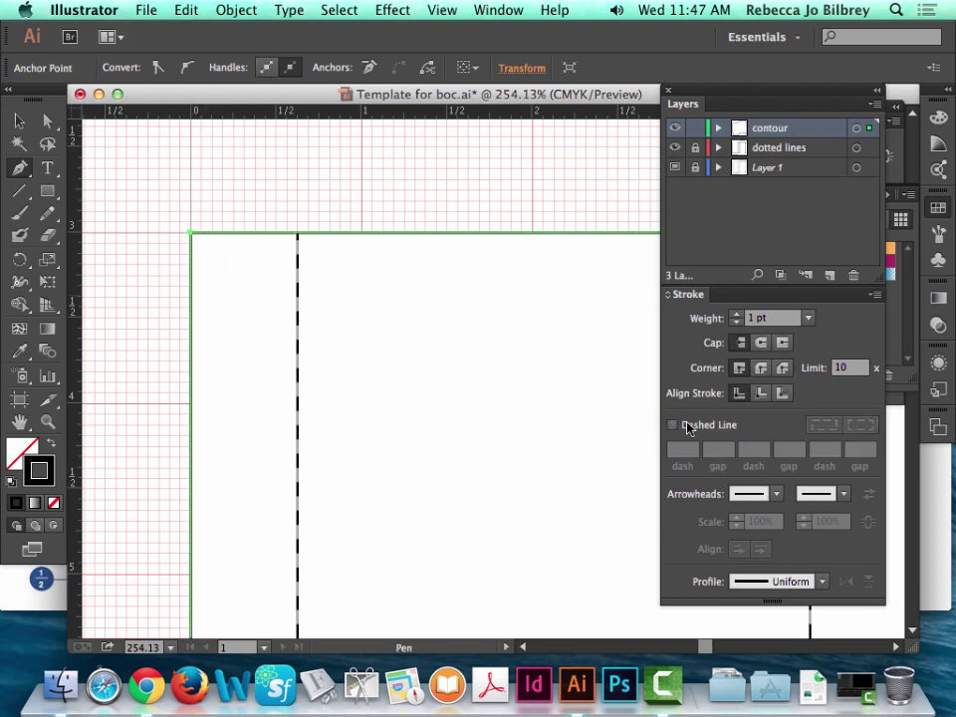
left_click(19, 121)
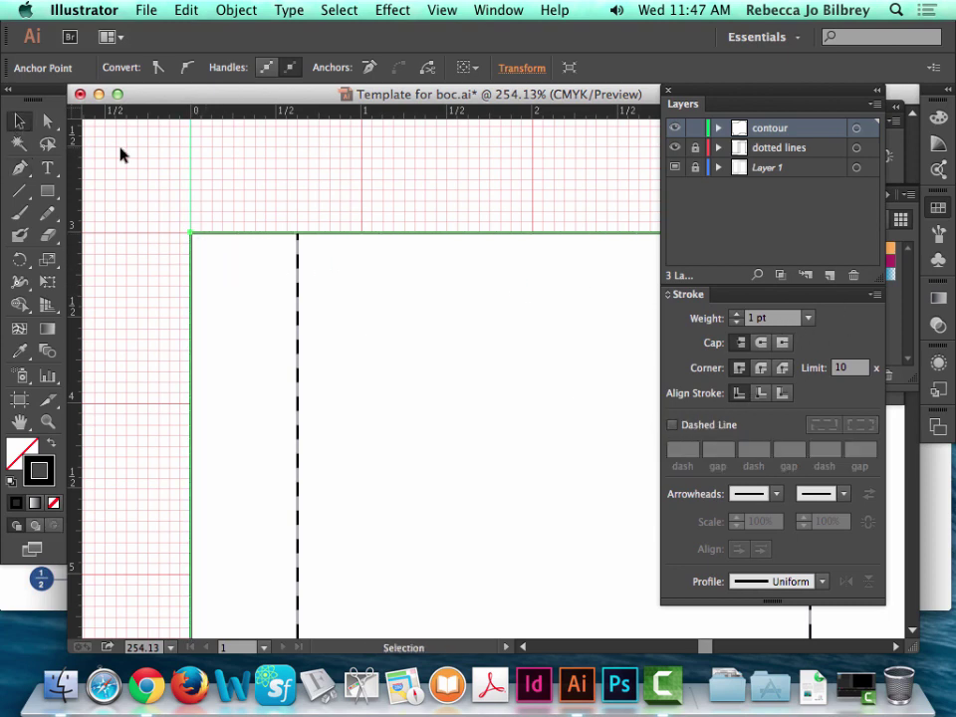
left_click(120, 155)
key("super+0")
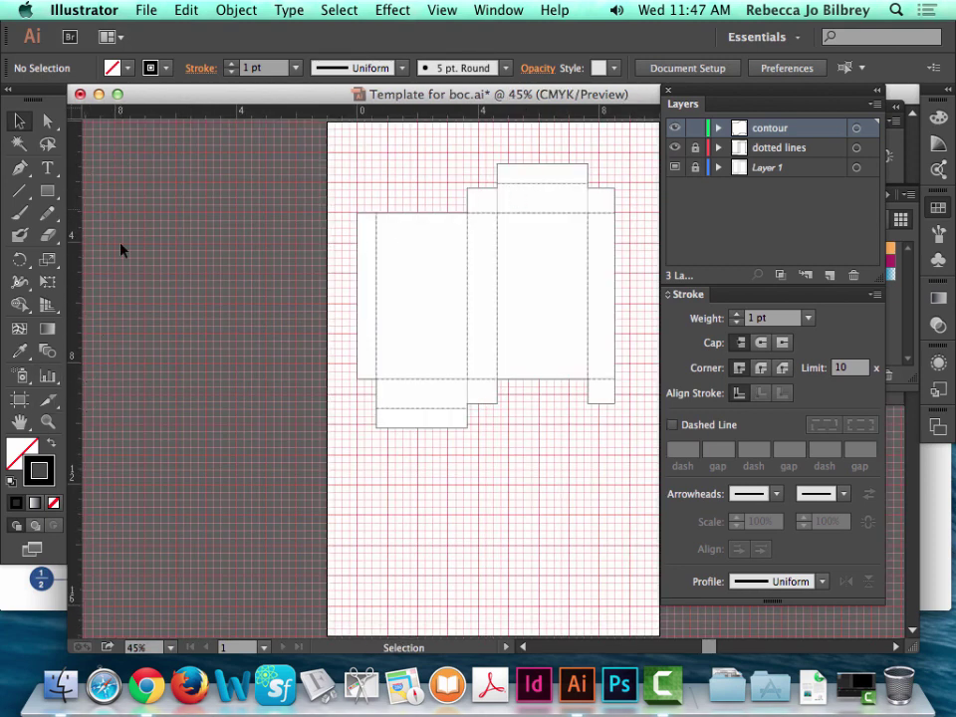
- Hide Layer 1 and the document grid
left_click(675, 168)
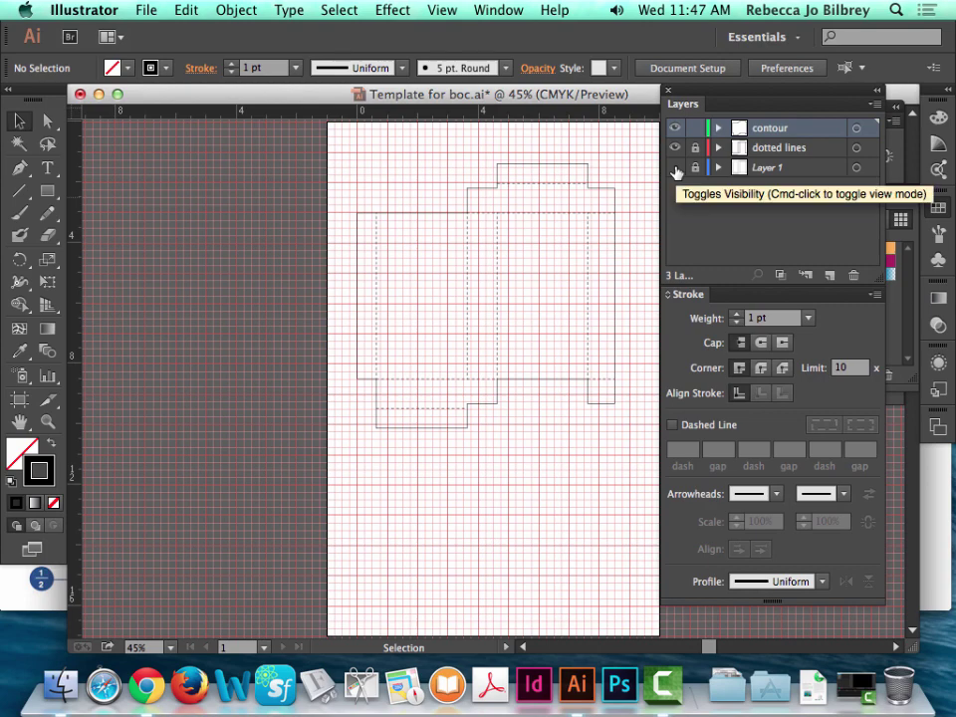
left_click(430, 8)
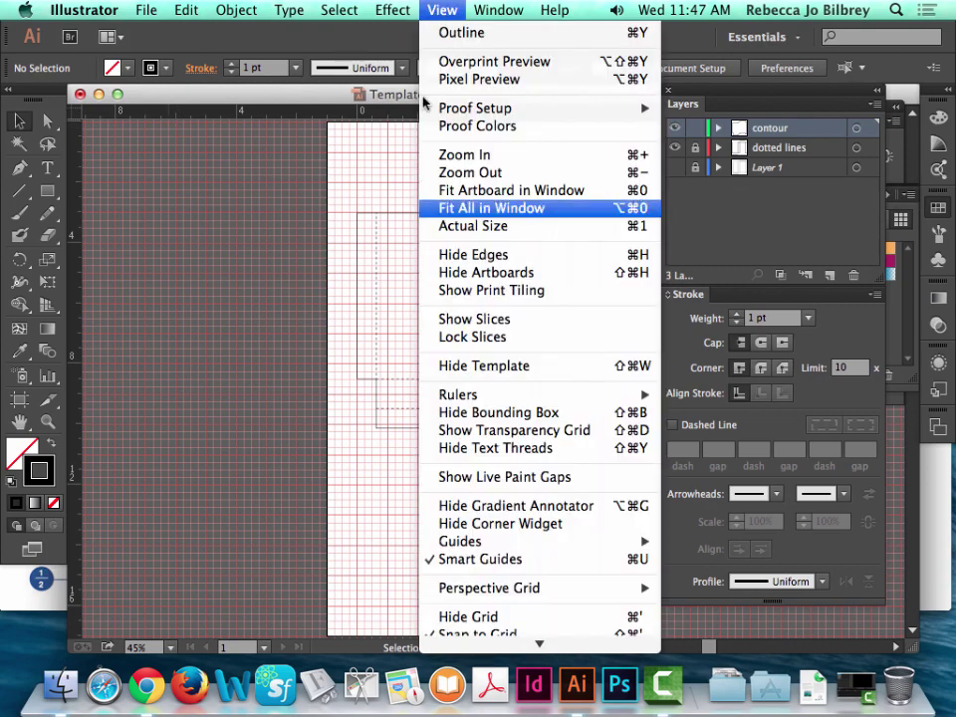
left_click(526, 558)
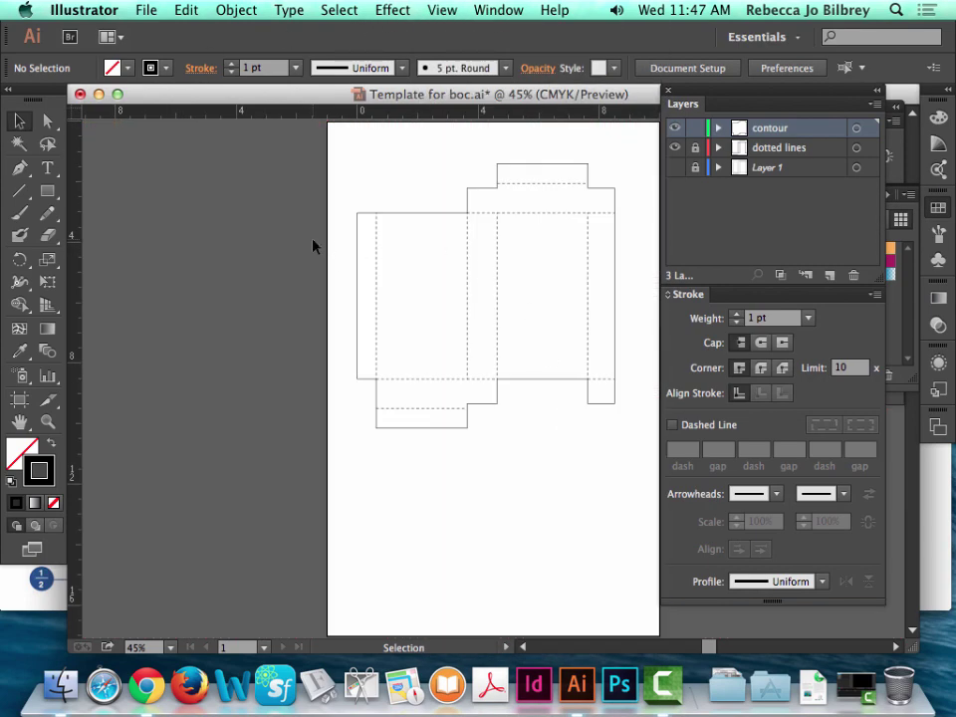
- Show the document grid again over the box template
left_click(47, 421)
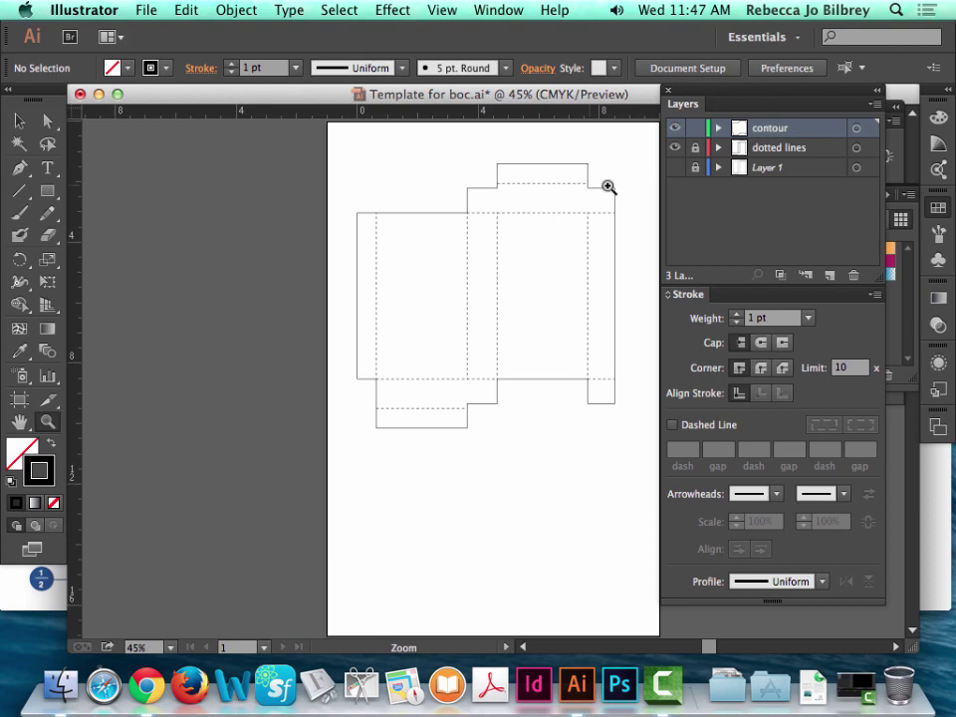
left_click(694, 149)
left_click(450, 9)
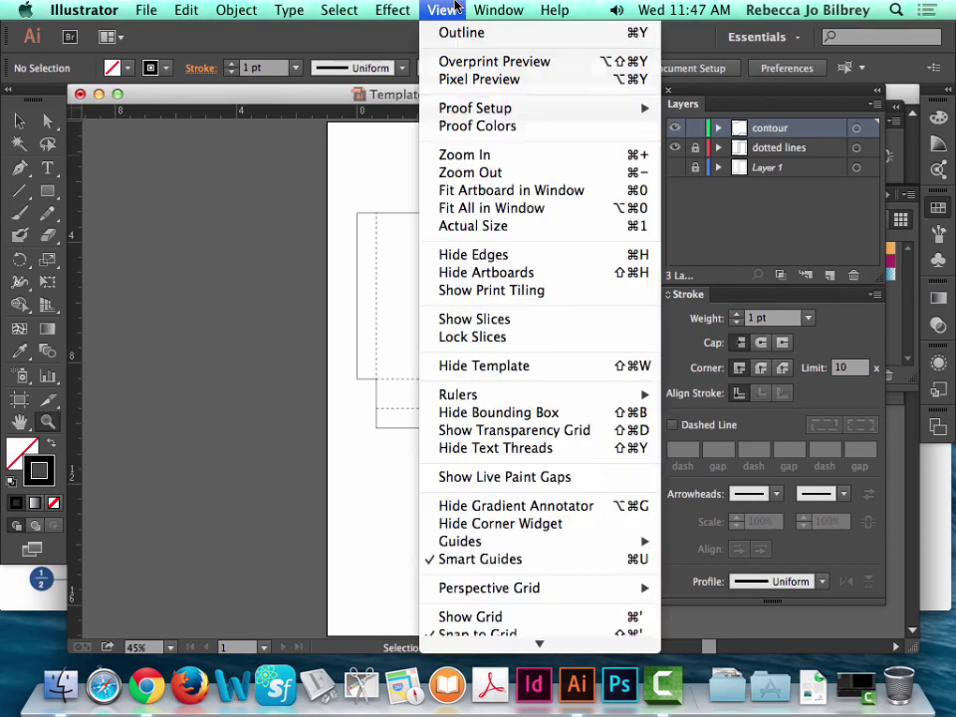
left_click(499, 565)
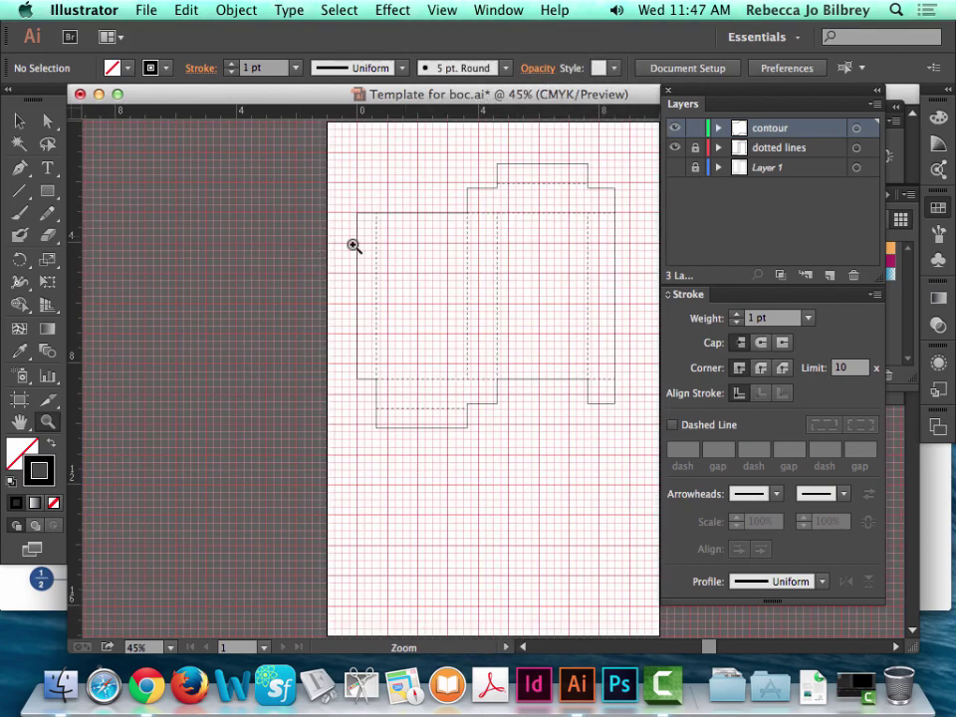
- Draw a solid vertical cut line on the contour layer between the left top side flap and the tall top flap, from the fold upward
left_click_drag(478, 183, 519, 222)
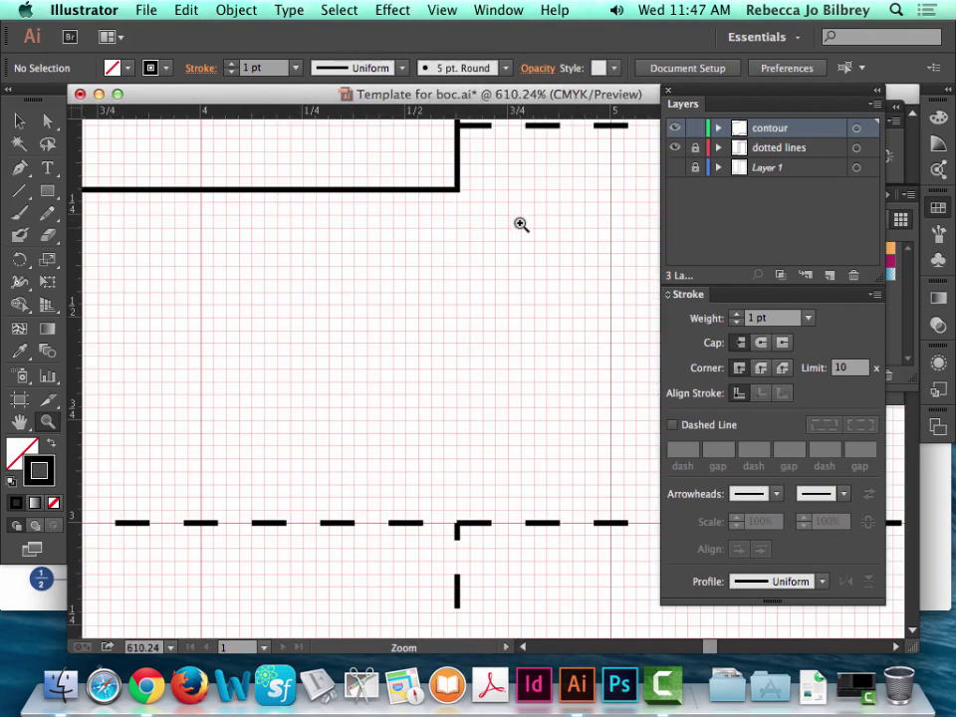
left_click(19, 121)
left_click_drag(695, 142, 695, 127)
left_click(19, 168)
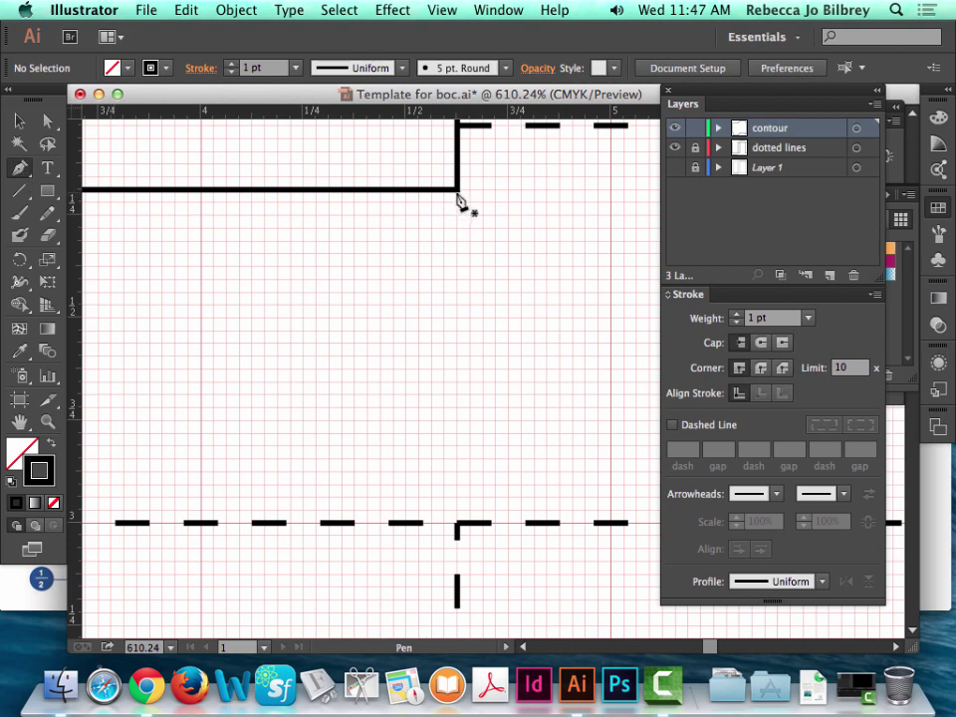
left_click(455, 524)
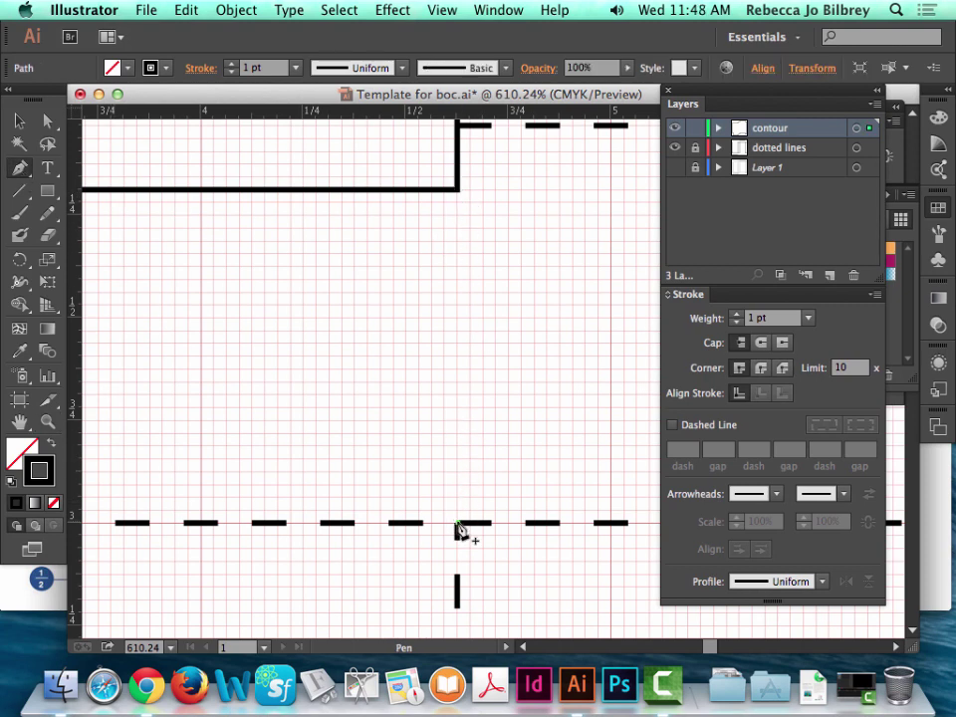
left_click(456, 189)
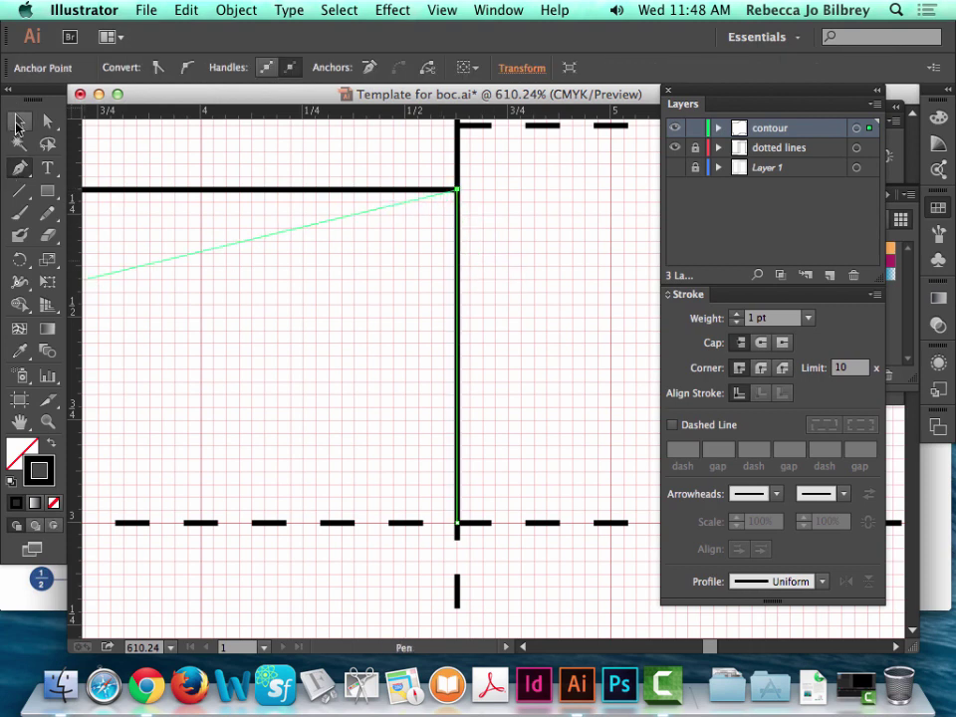
left_click(18, 122)
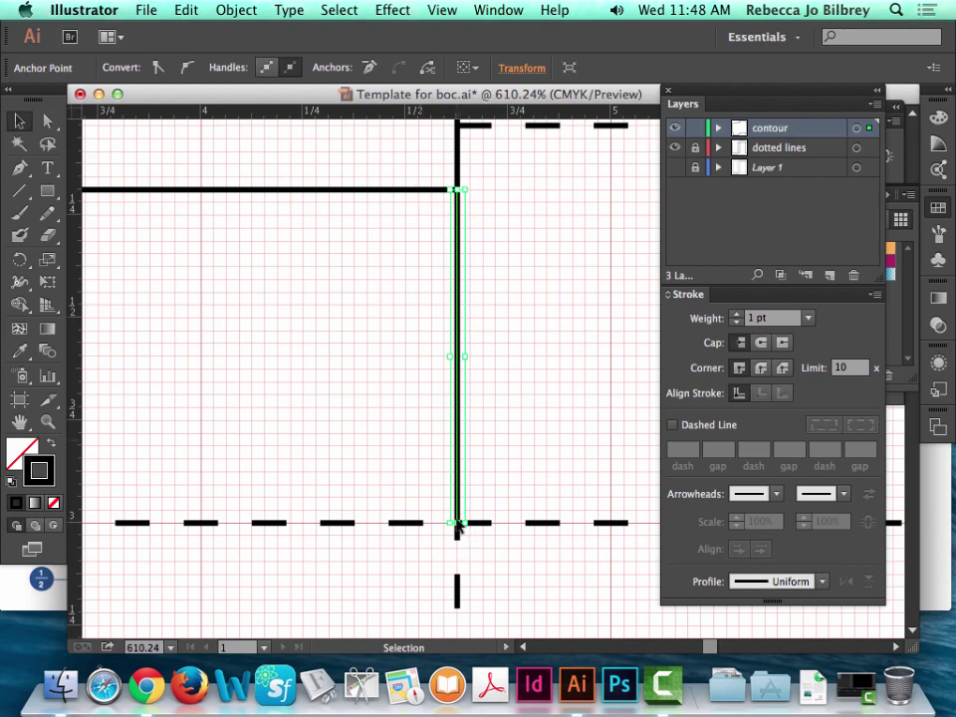
- Draw a matching solid cut line between the tall top flap and the right top side flap, from the fold upward
scroll(475, 296, "right", 10)
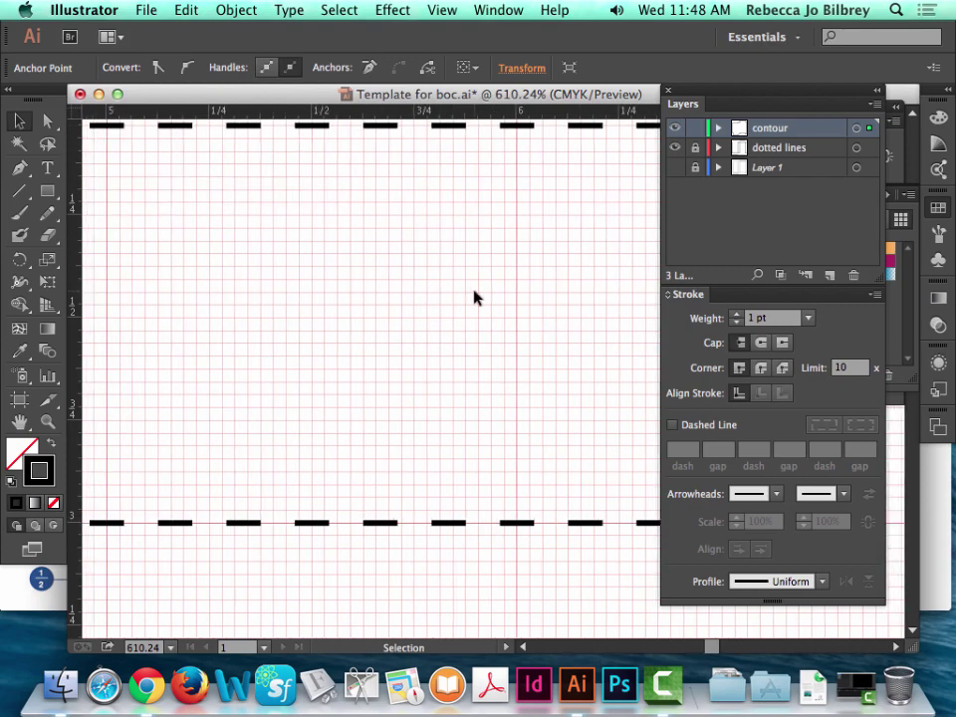
scroll(474, 296, "right", 5)
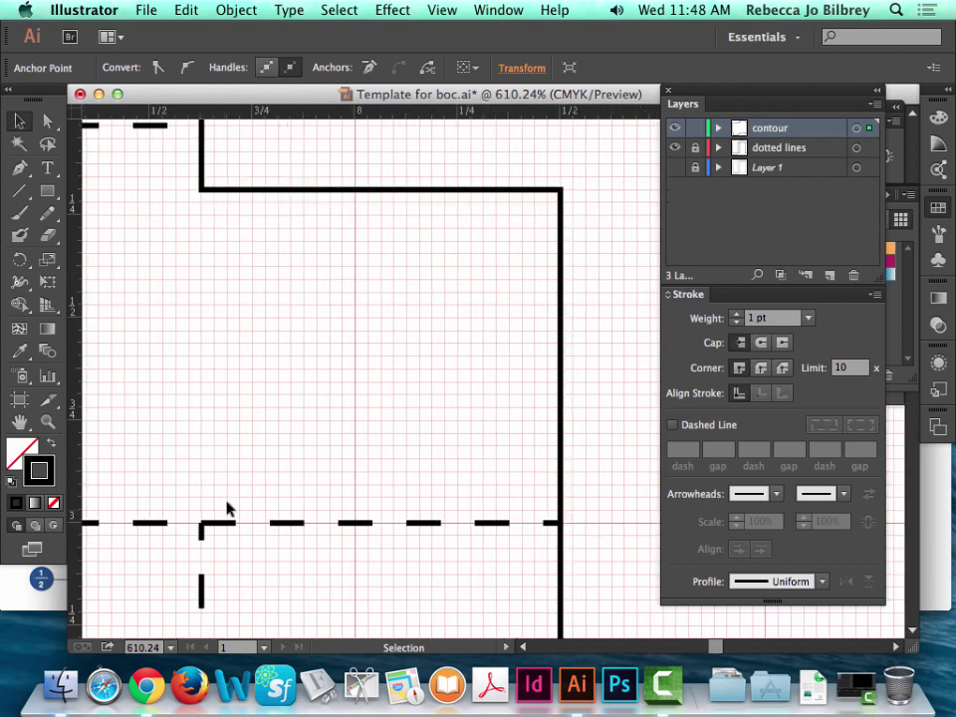
left_click(226, 405)
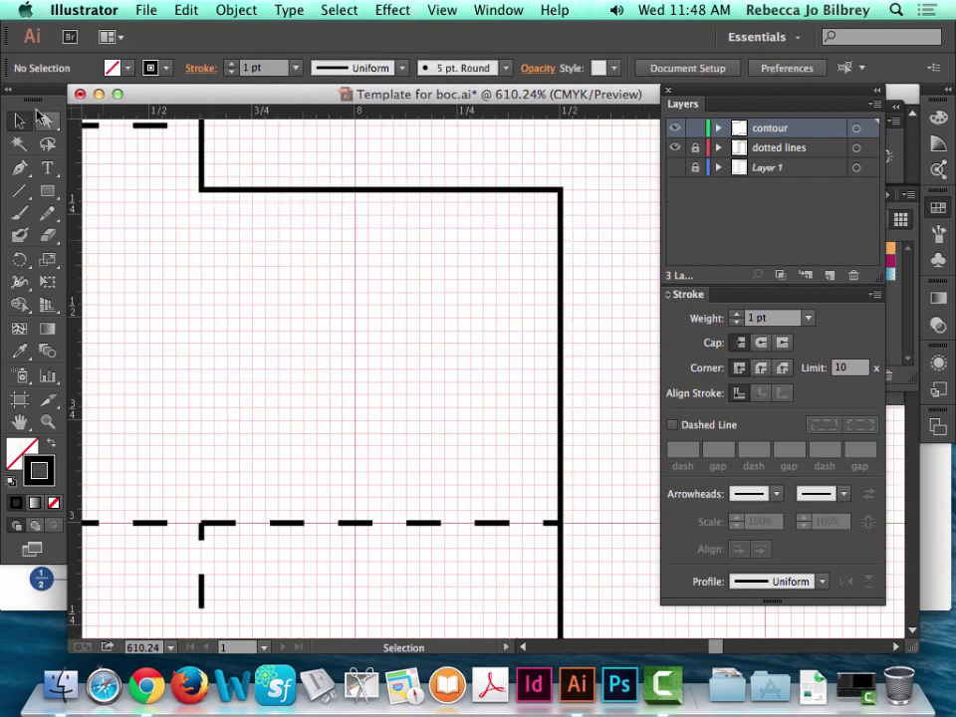
key("p")
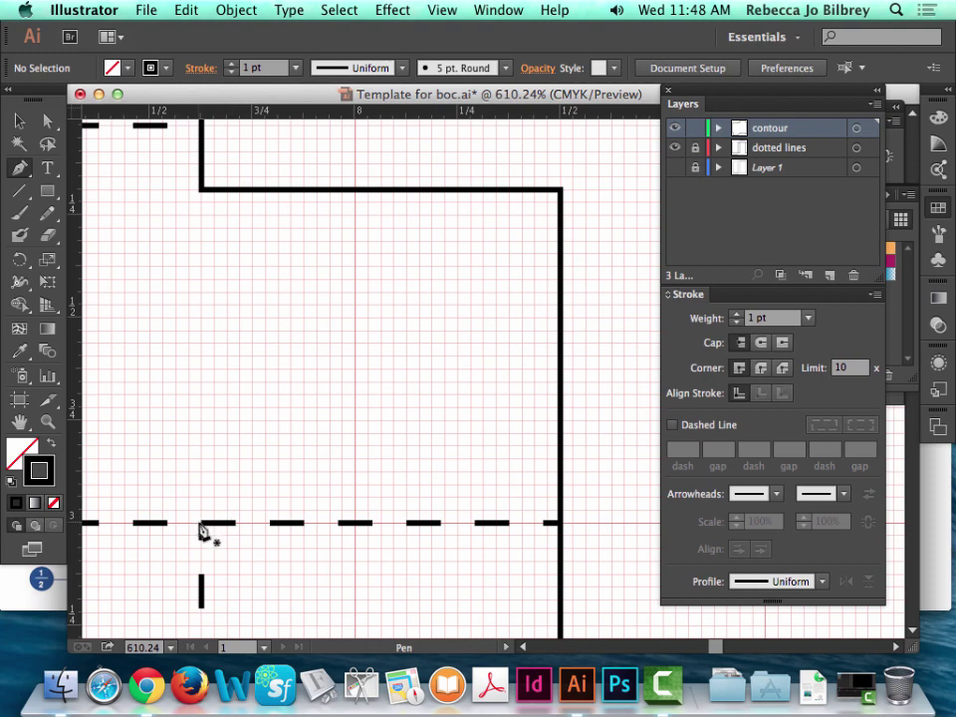
left_click(202, 520)
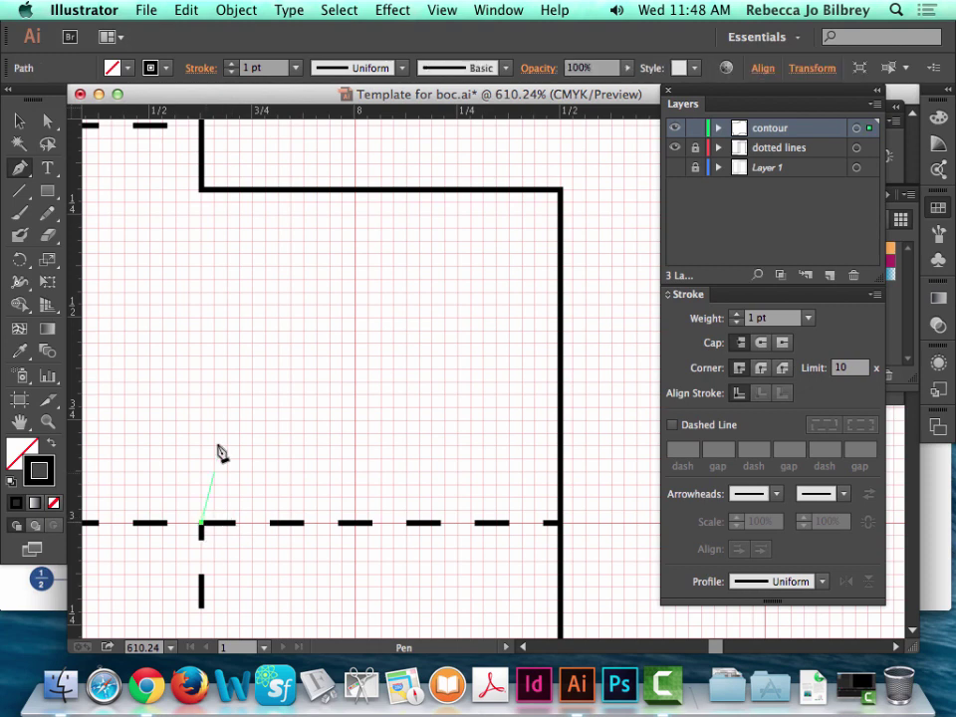
left_click(202, 190)
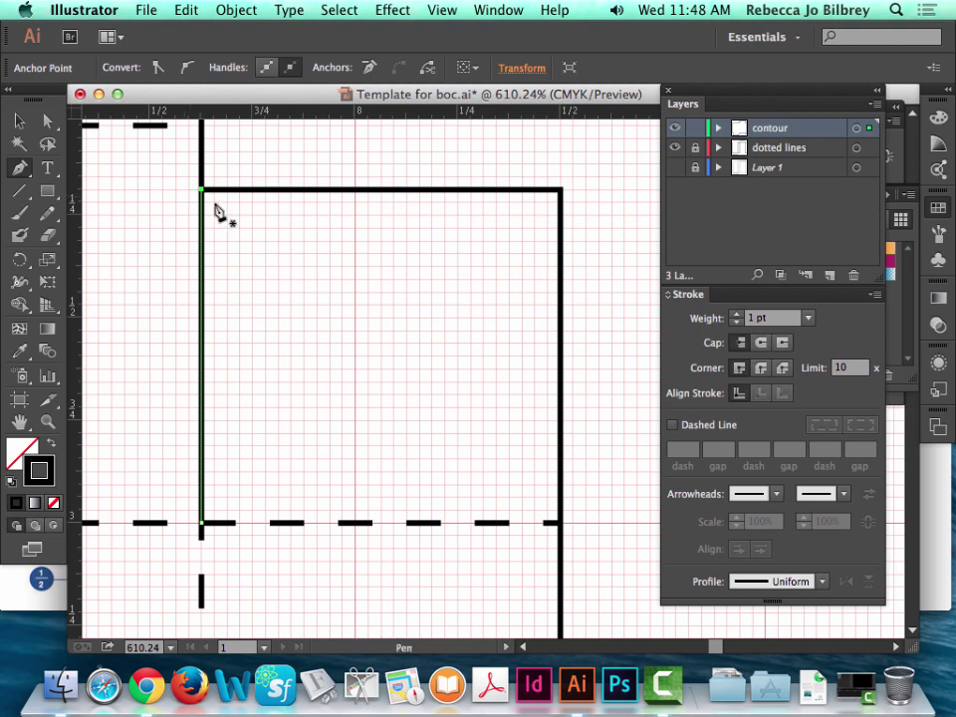
left_click(19, 121)
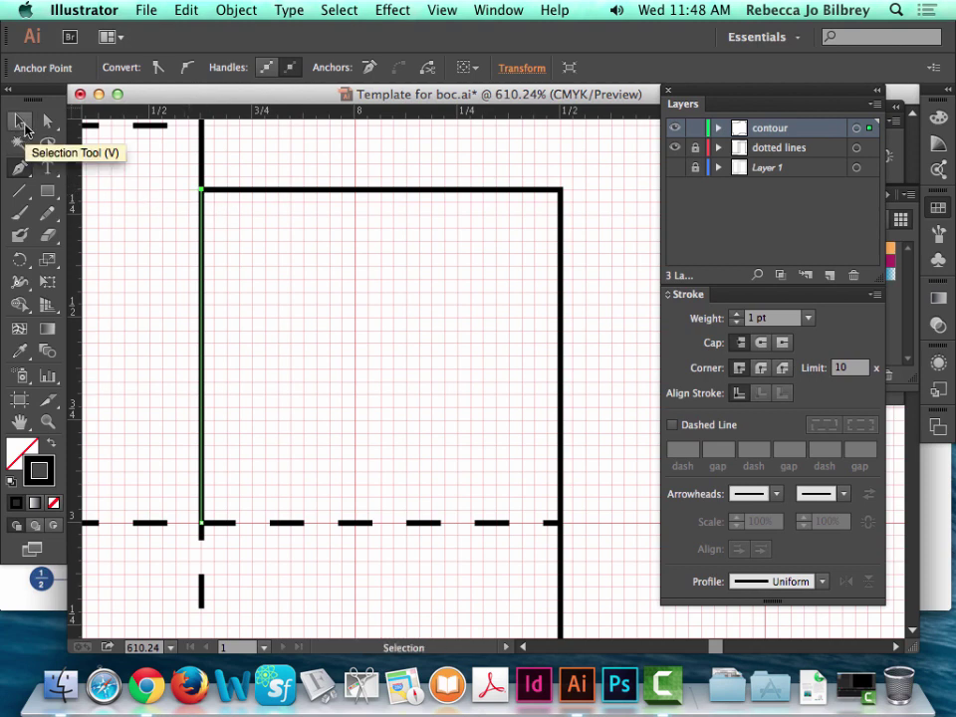
key("v")
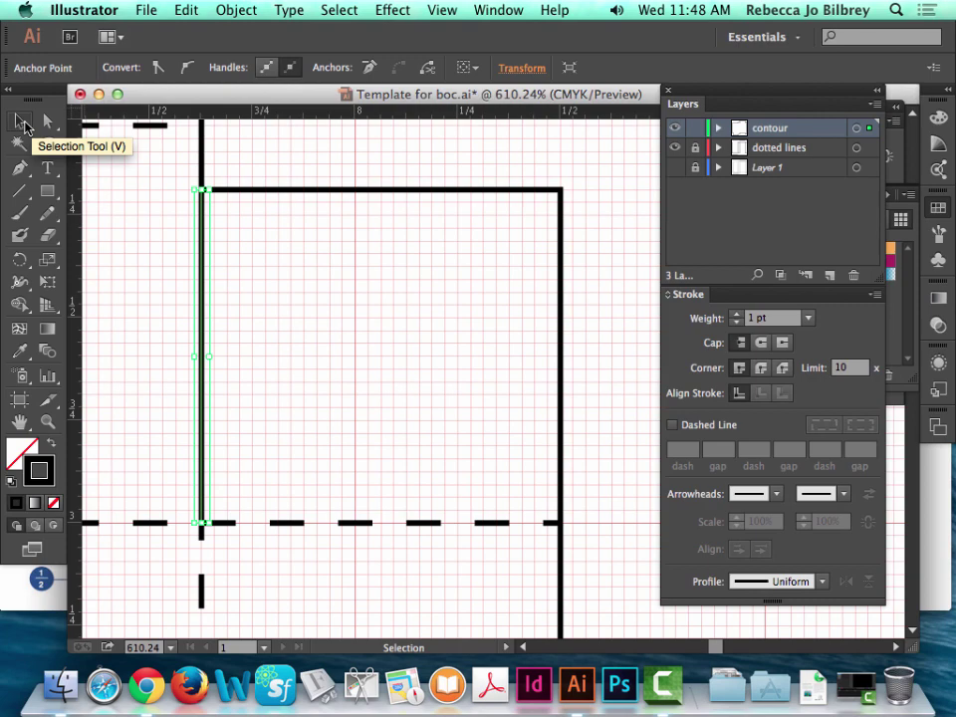
- Show Layer 1 as a tracing guide at the junction of the tall bottom flap and the neighbouring short flap
key("super+0")
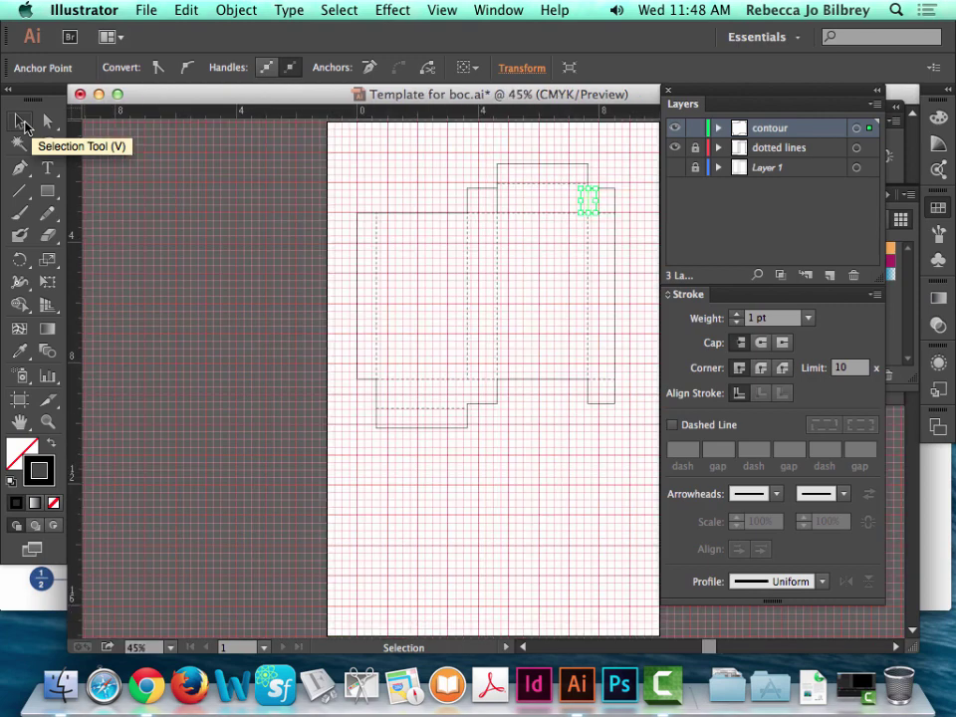
left_click(47, 421)
left_click_drag(459, 384, 564, 416)
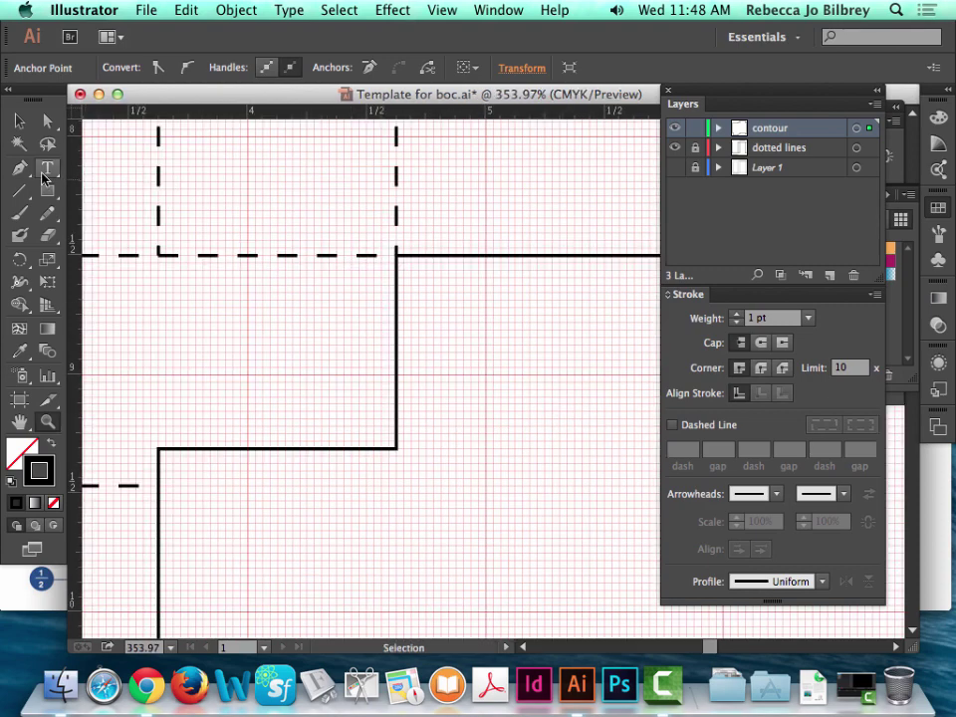
scroll(270, 422, "left", 15)
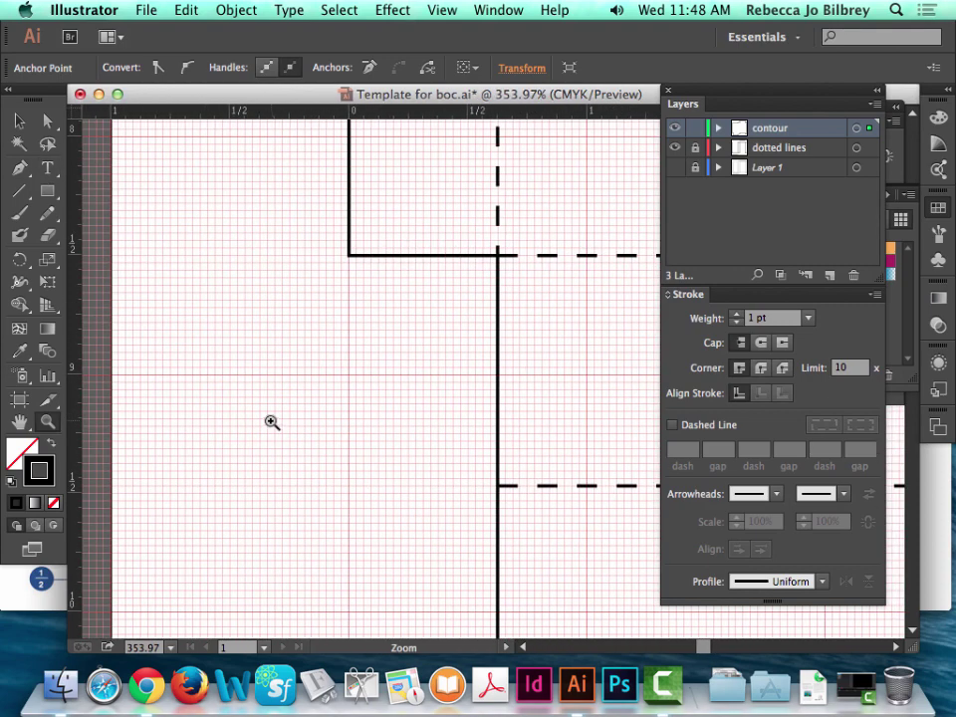
scroll(271, 422, "right", 10)
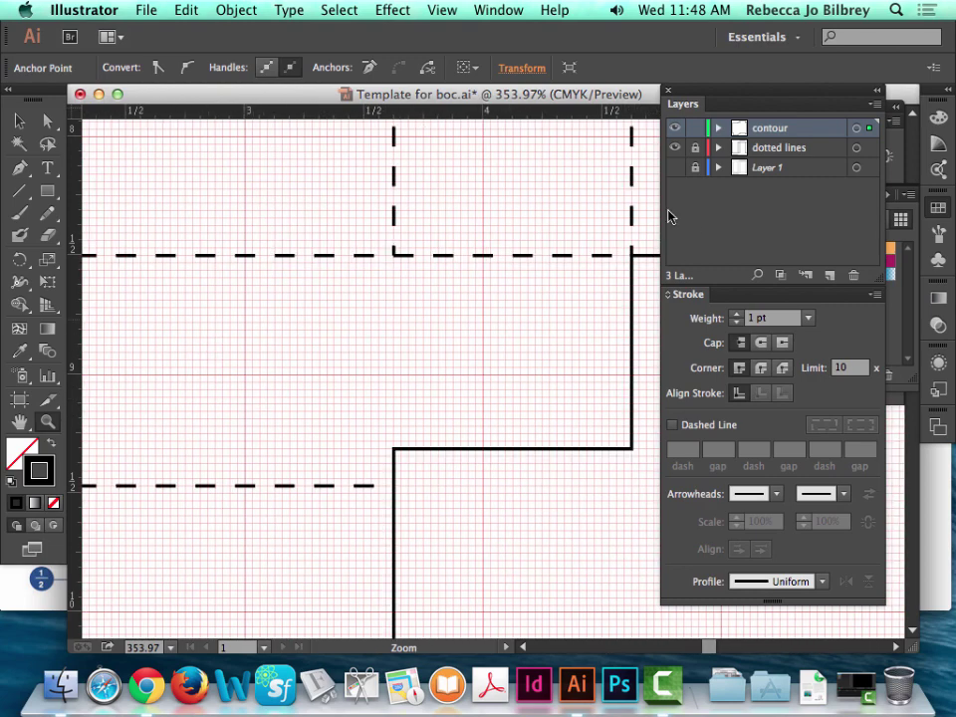
left_click(674, 167)
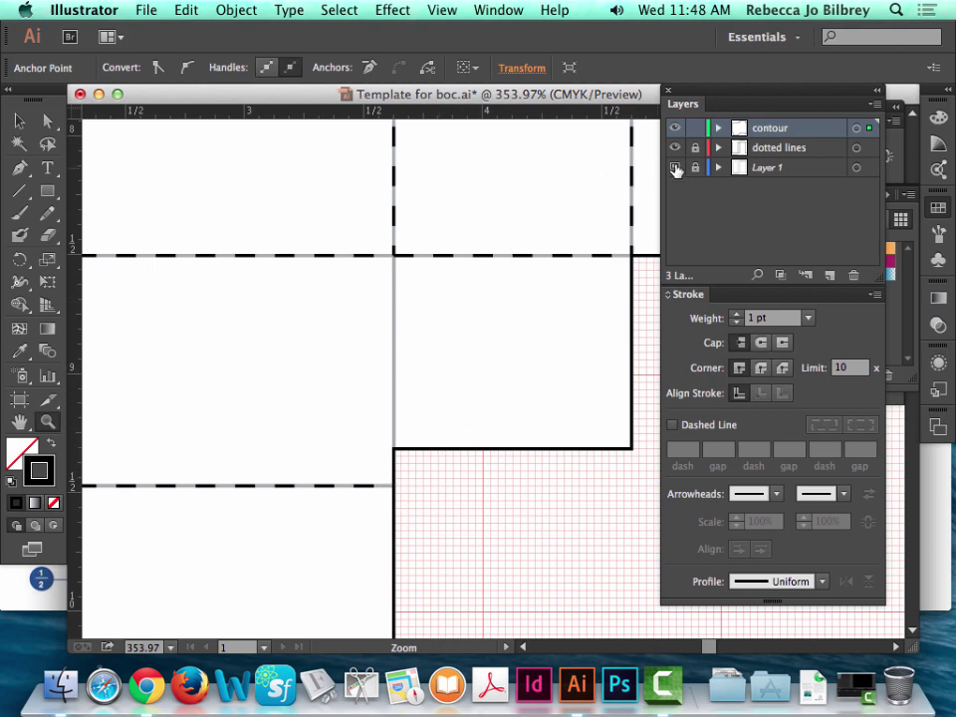
- Draw a solid cut line from the fold down to the contour corner between the tall bottom flap and the short flap beside it
left_click(24, 197)
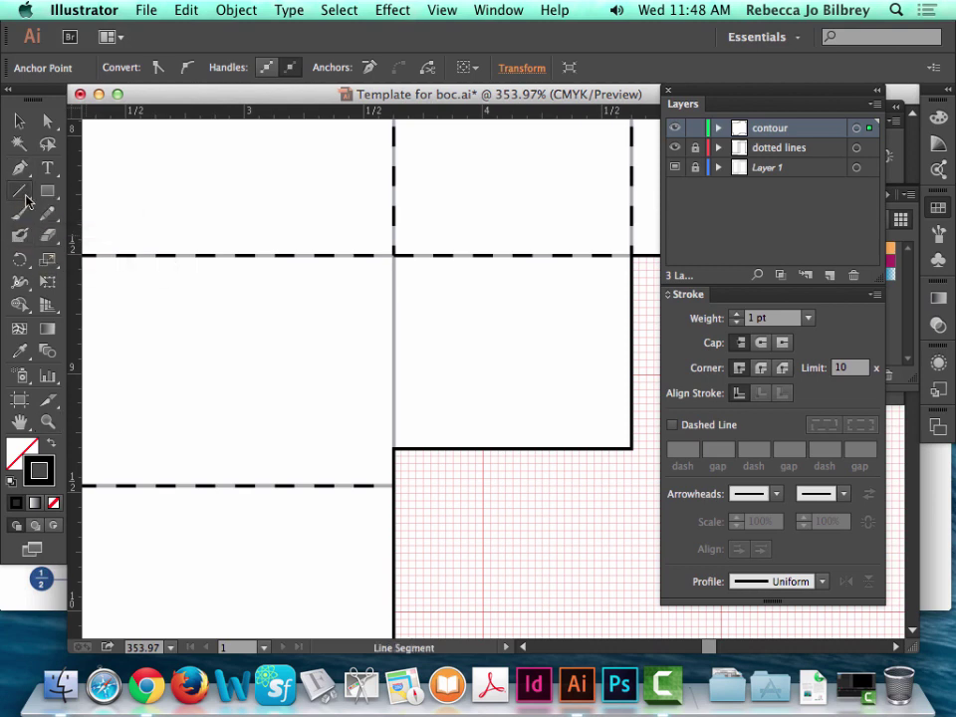
left_click(19, 167)
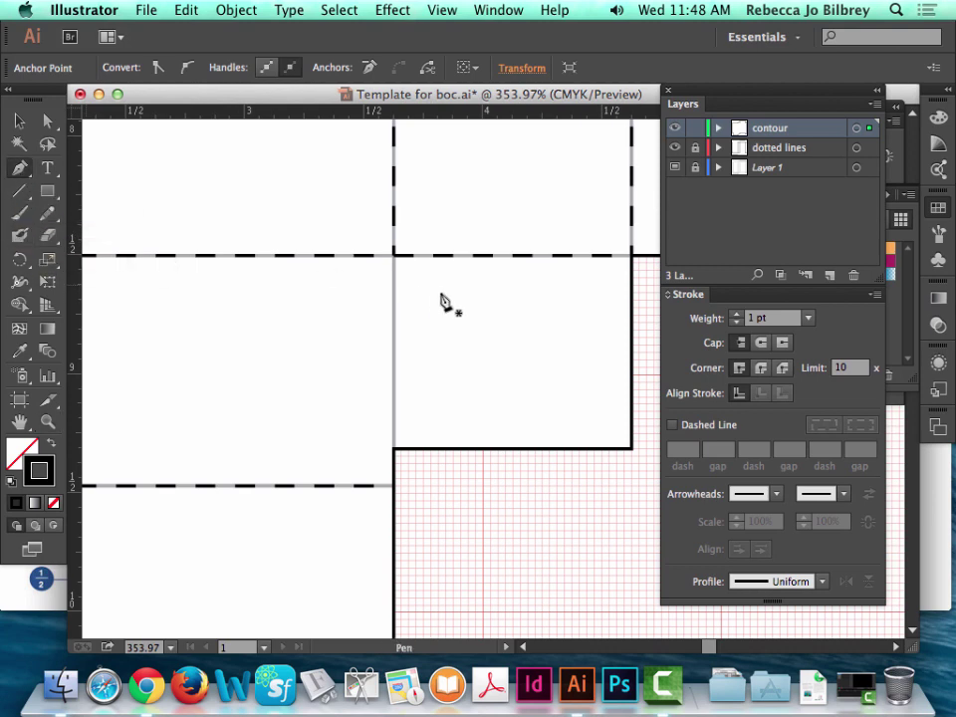
left_click(397, 255)
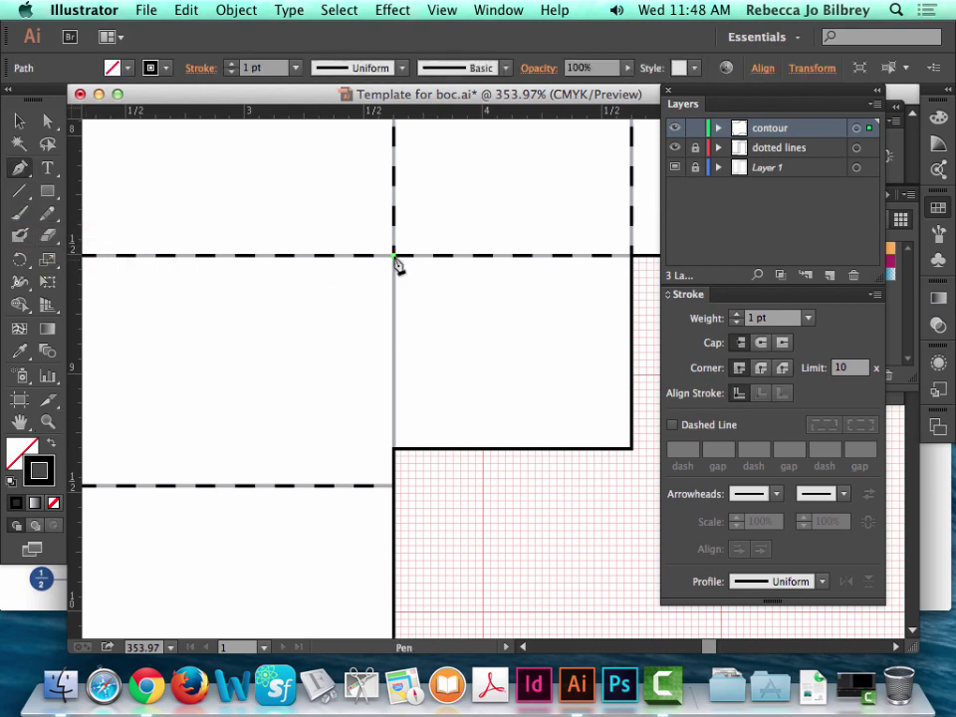
left_click(394, 449)
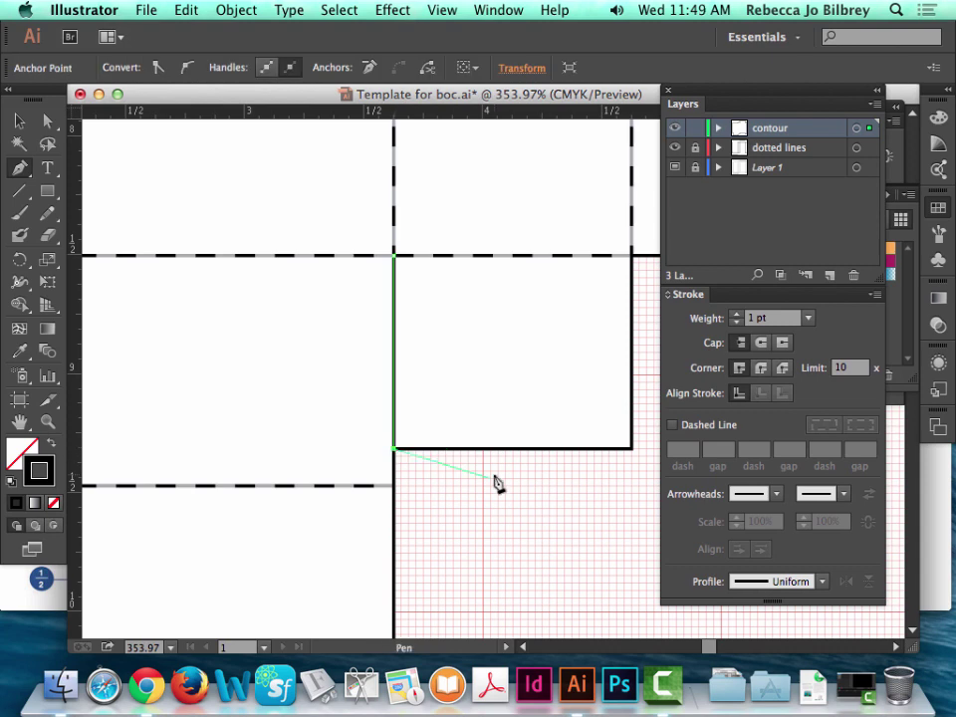
key("v")
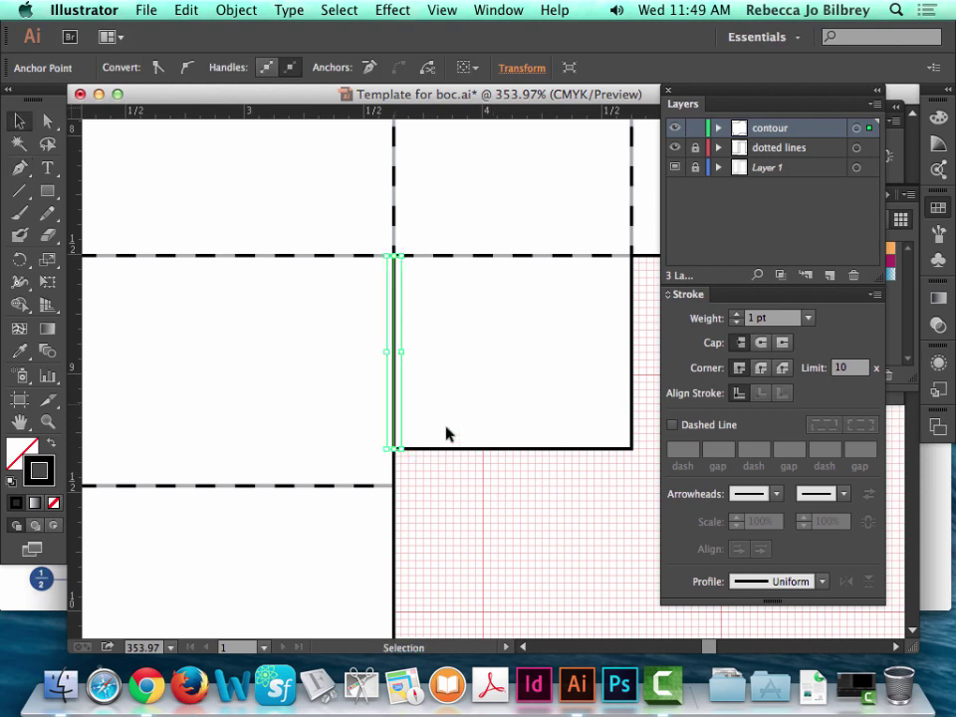
- Hide Layer 1 and the document grid, fit the artboard in the window and deselect the new line
left_click(675, 167)
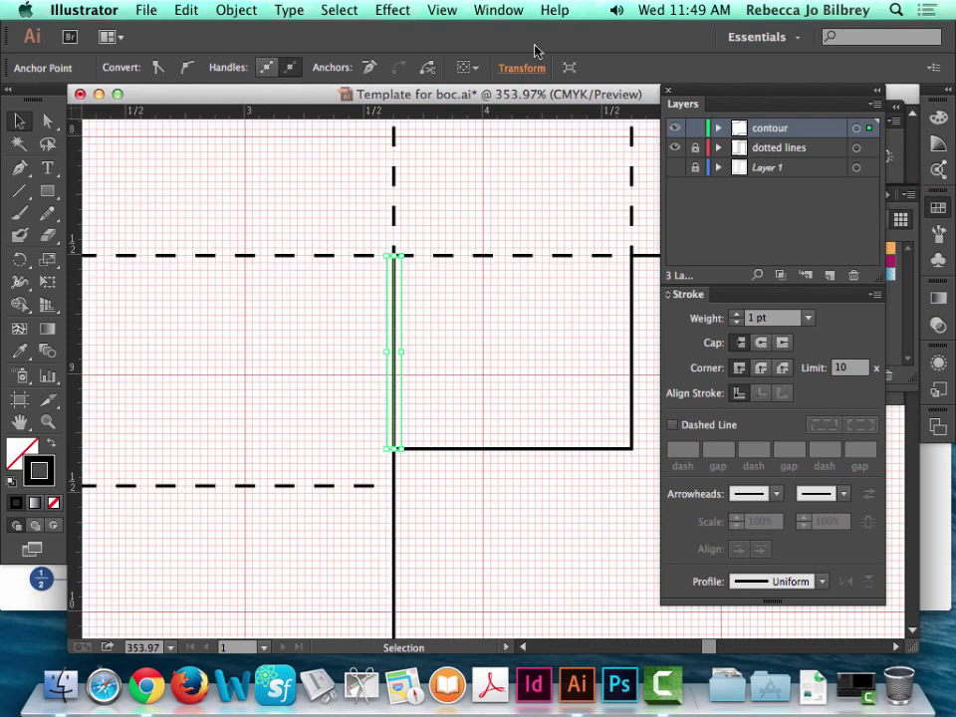
left_click(442, 10)
left_click(537, 619)
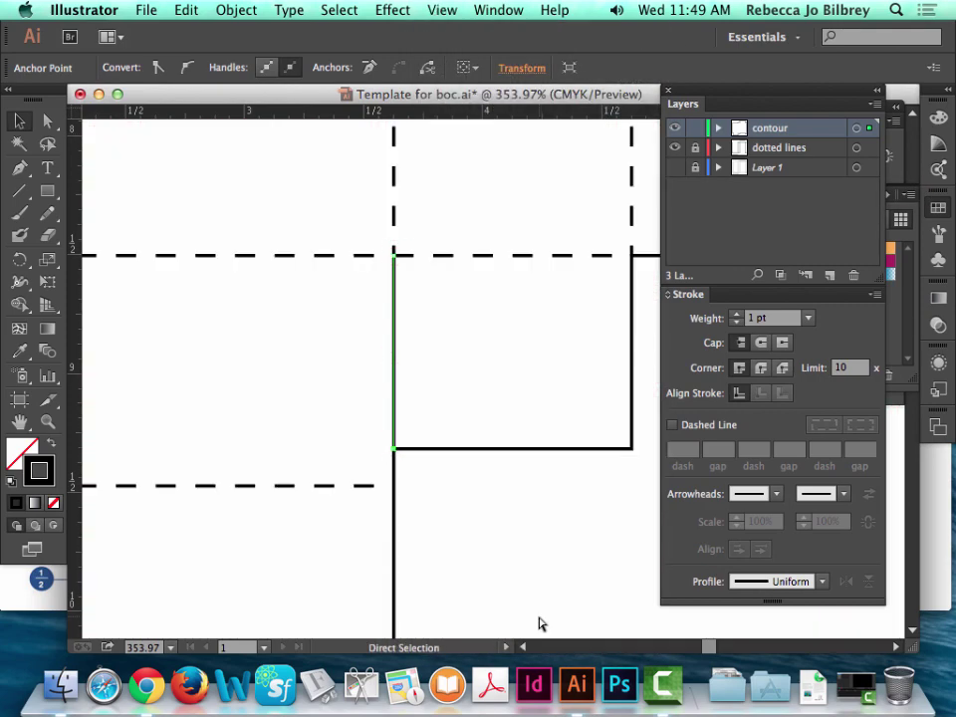
key("super+0")
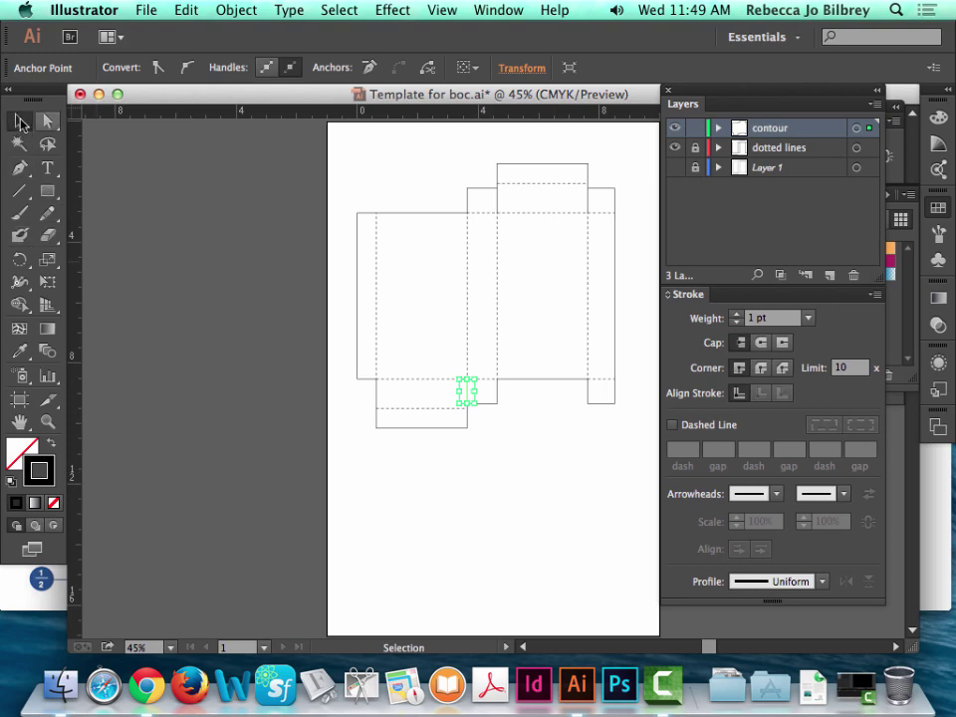
left_click(359, 166)
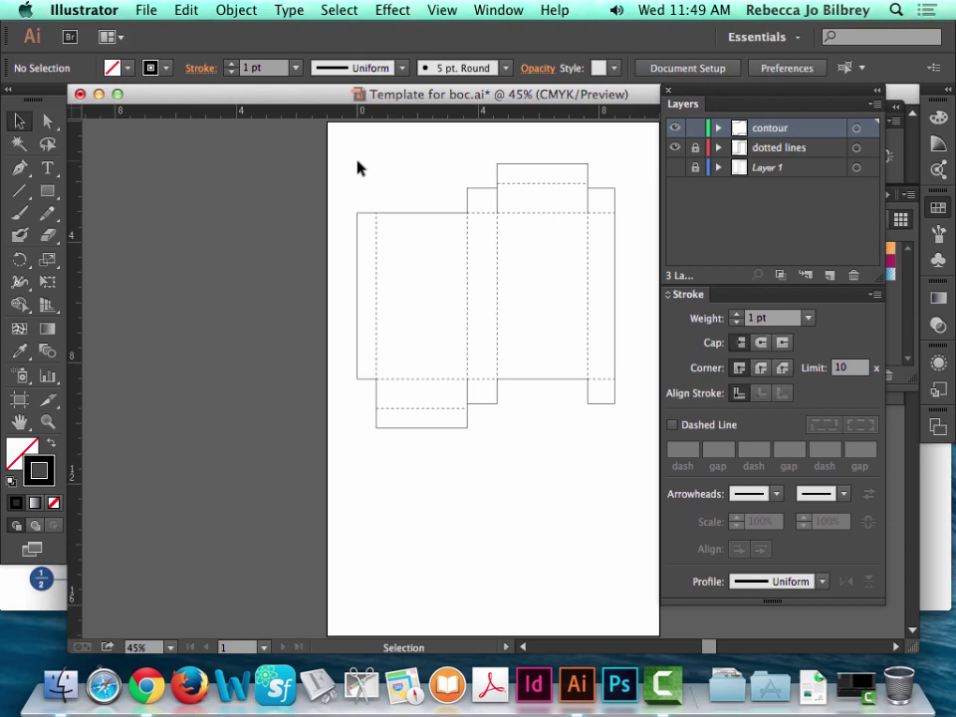
- Show Layer 1 and toggle the contour and dotted lines layers off and back on to compare them with the original template
left_click_drag(677, 130, 677, 179)
key("super+y")
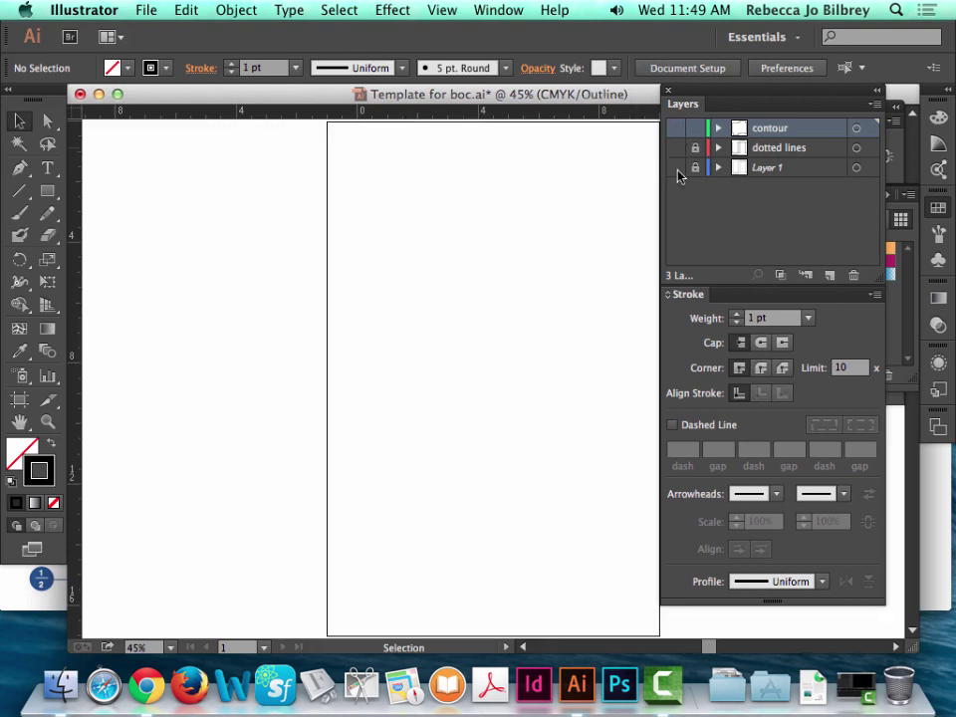
left_click(676, 168)
key("super+y")
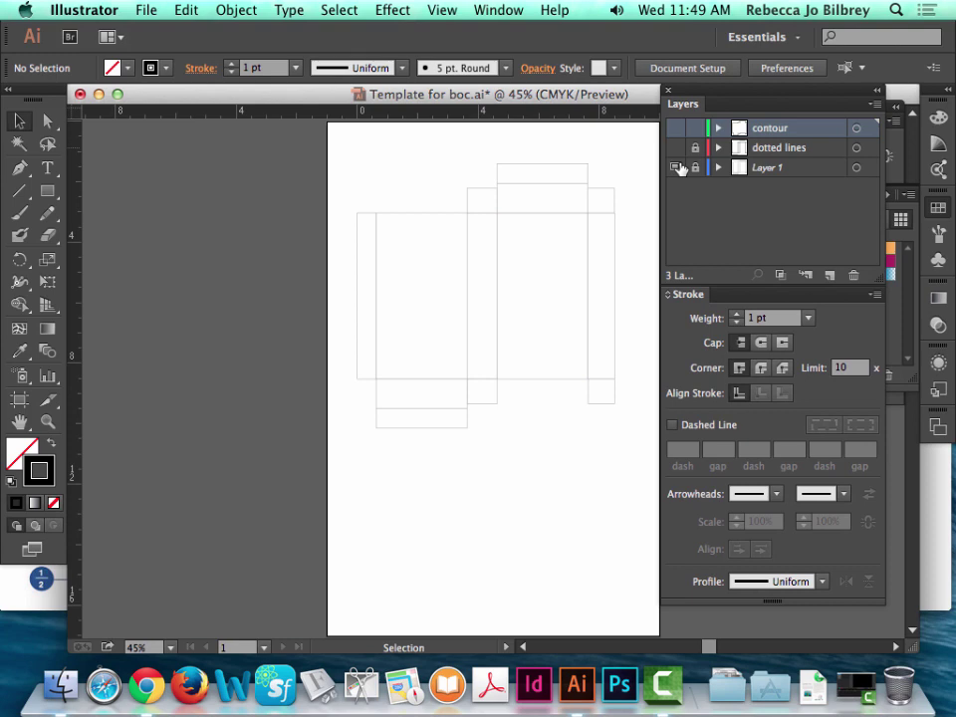
left_click_drag(676, 147, 677, 130)
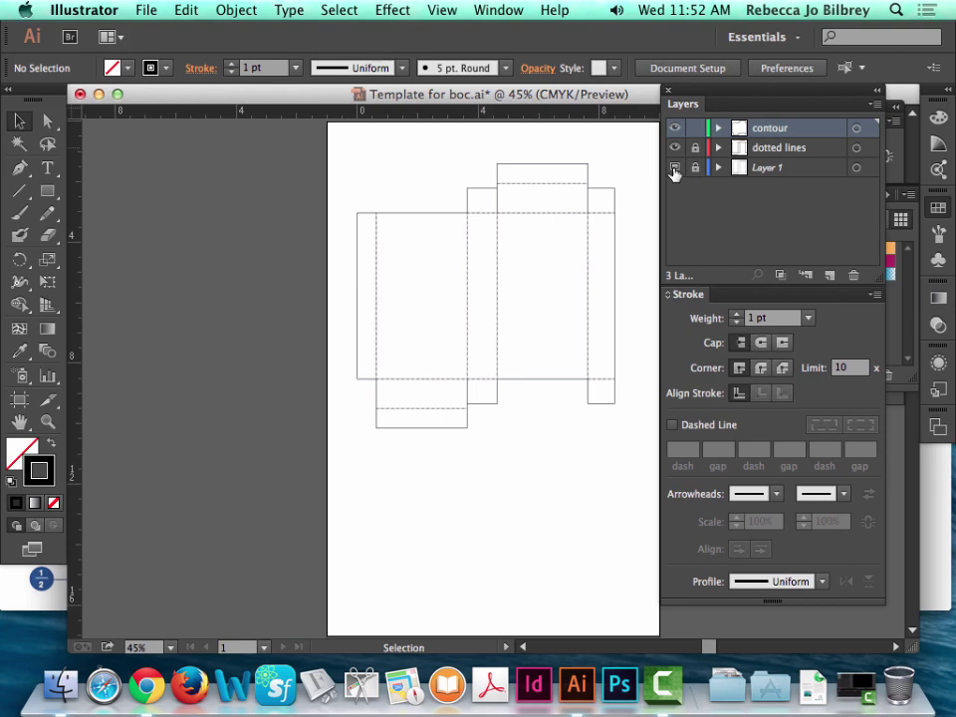
left_click(671, 700)
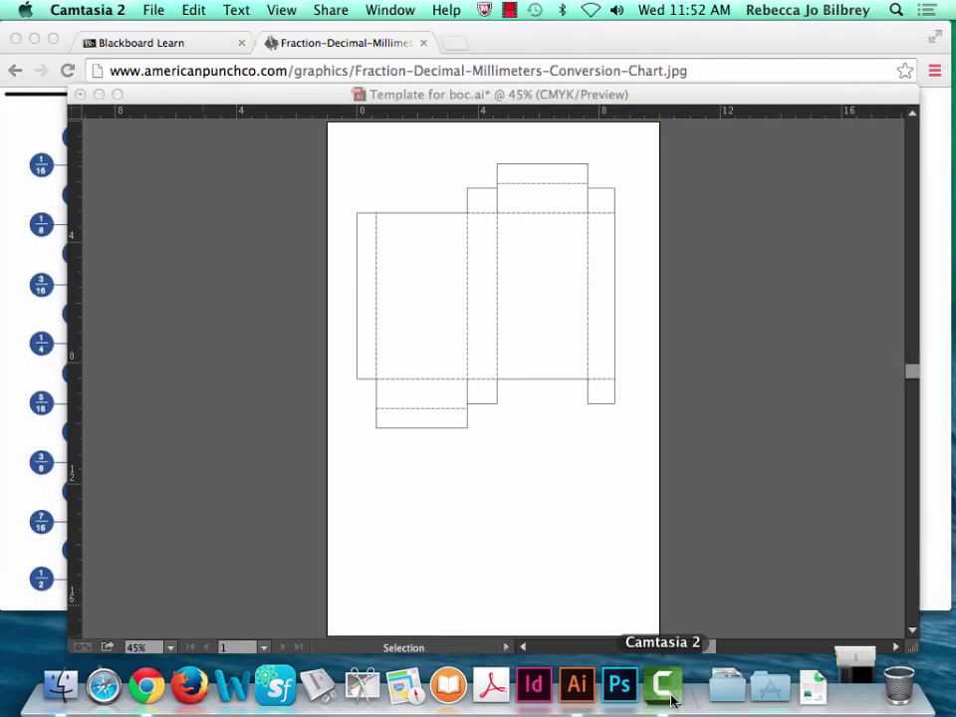
left_click(154, 12)
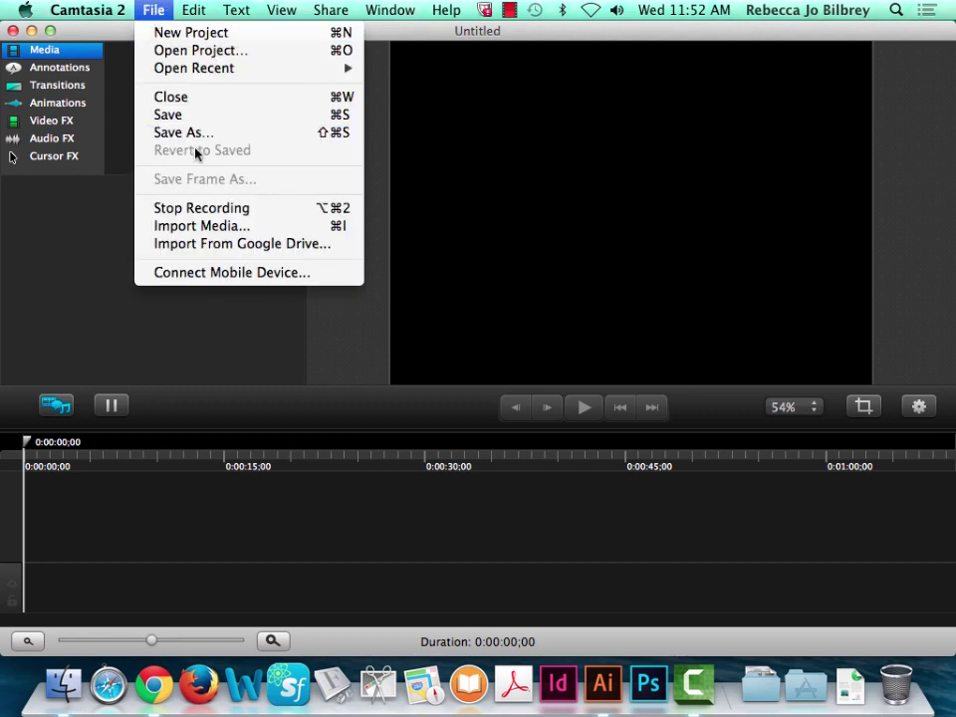